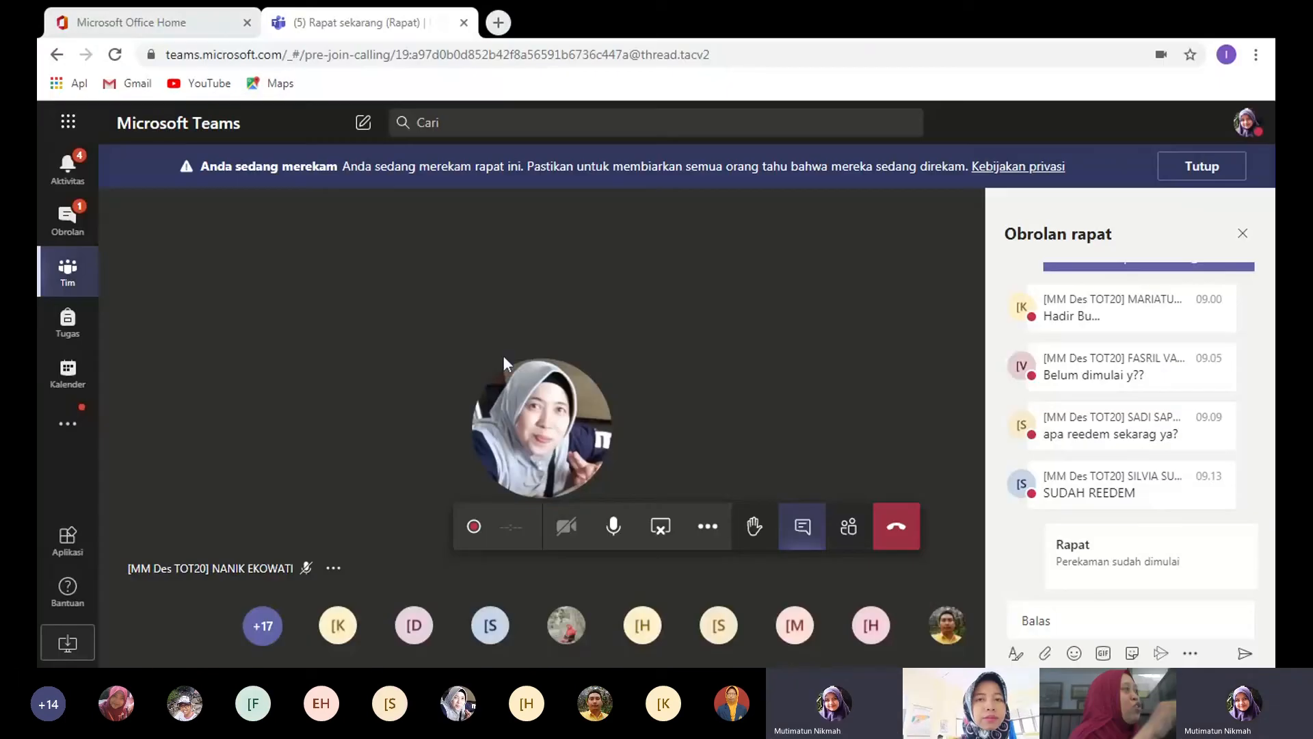
# From Microsoft Office Home, open Class Notebook and bring up the management settings of the DISEMINASI Ms.O365 Notebook.
pyautogui.click(181, 15)
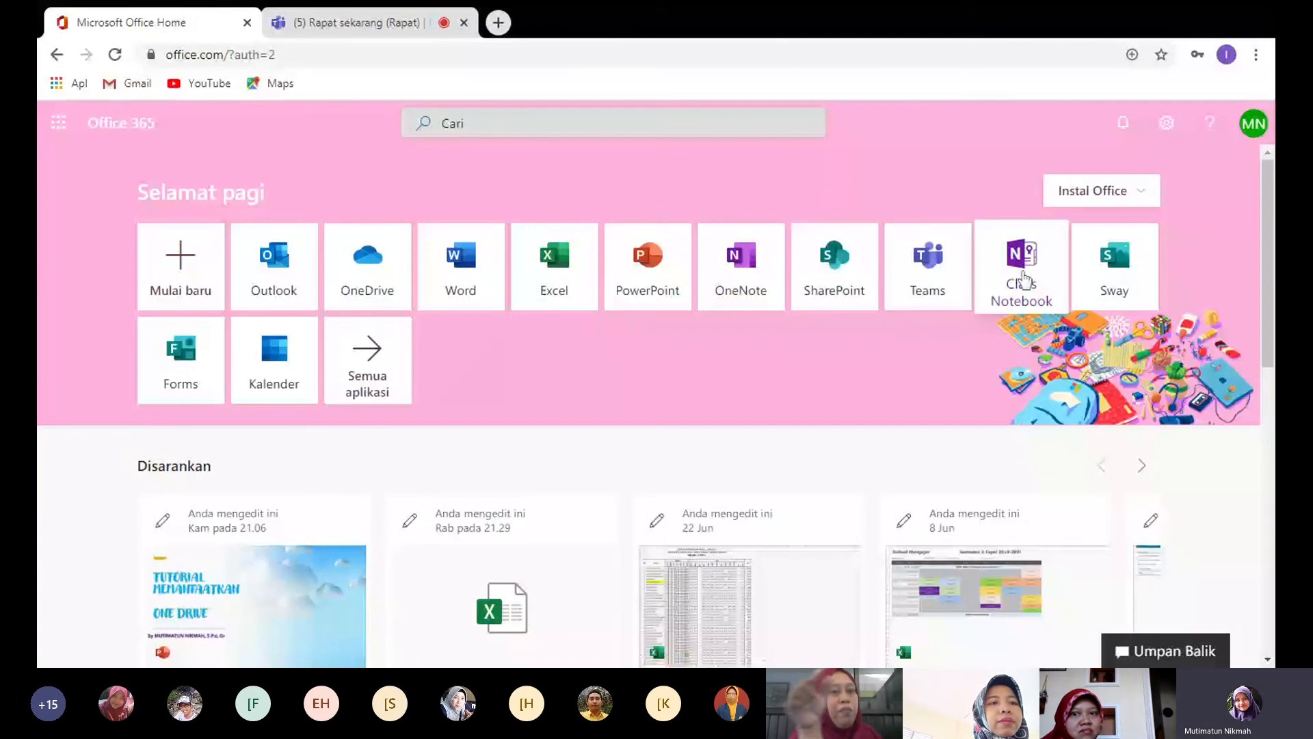
pyautogui.click(1024, 279)
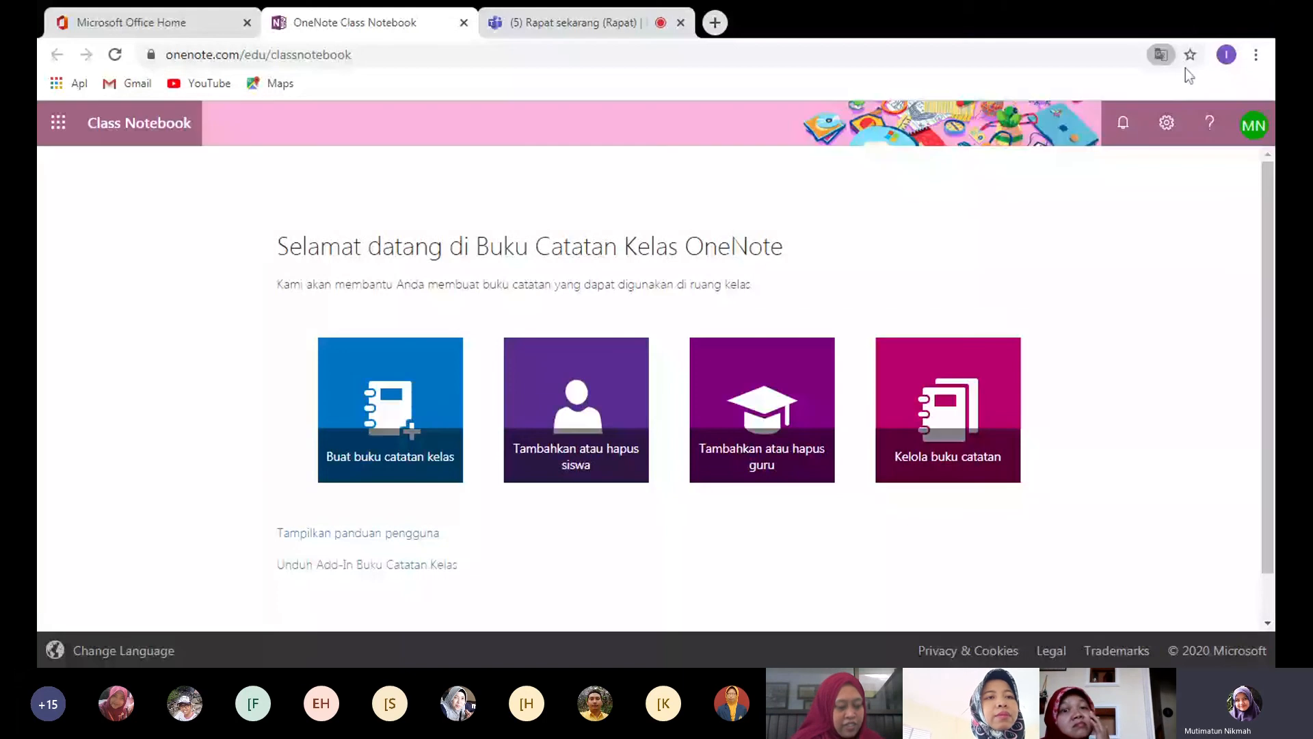
pyautogui.click(992, 391)
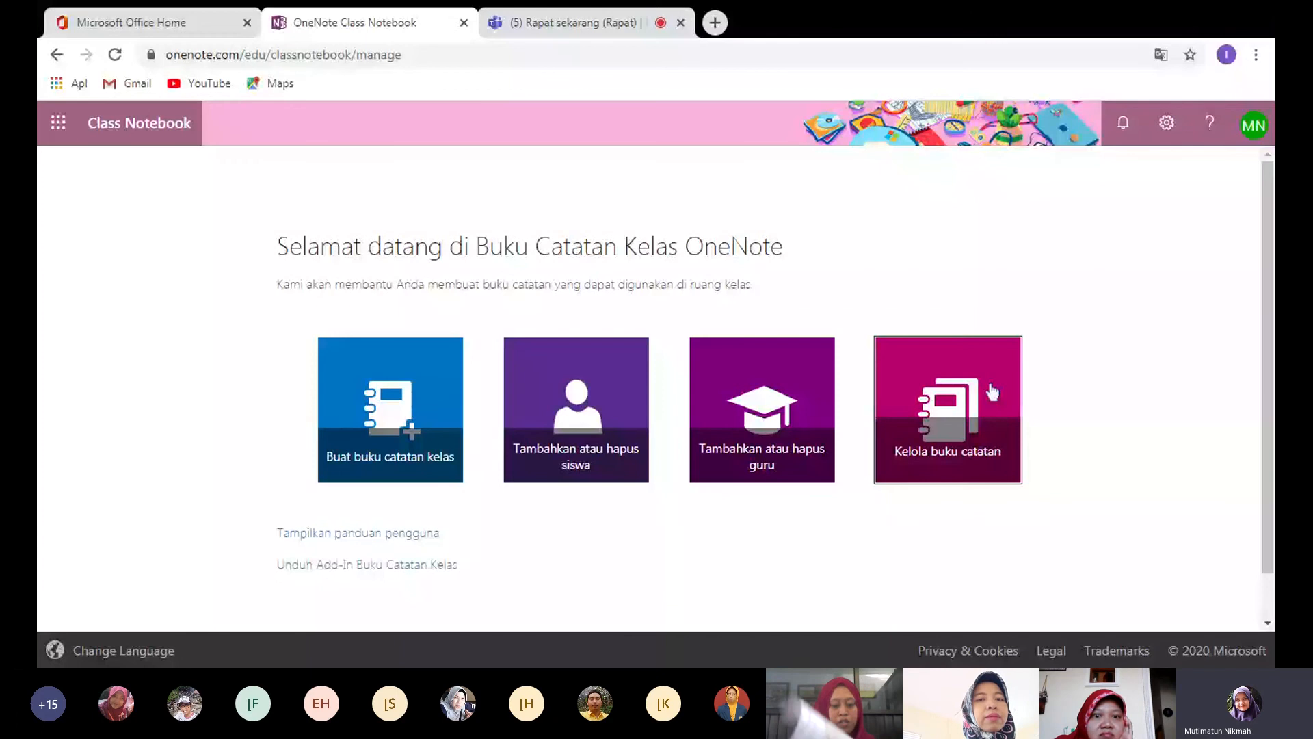
pyautogui.click(992, 392)
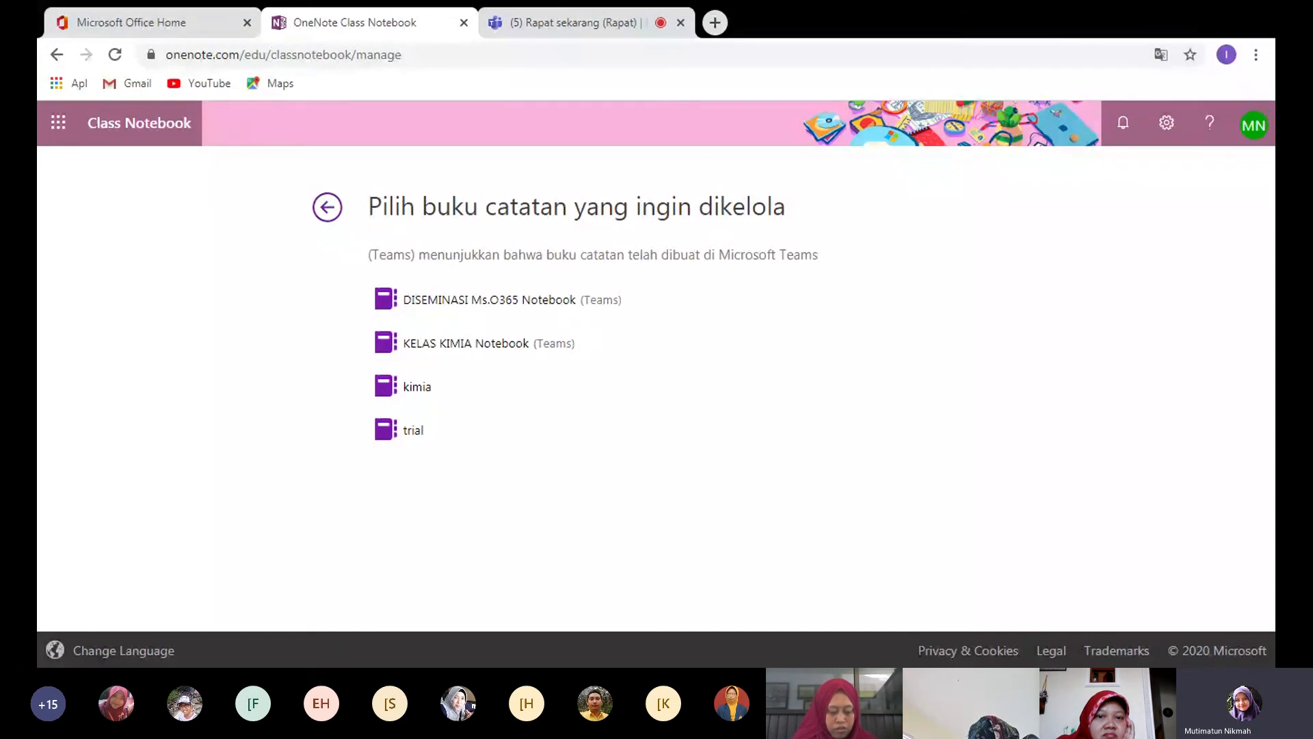
pyautogui.click(508, 309)
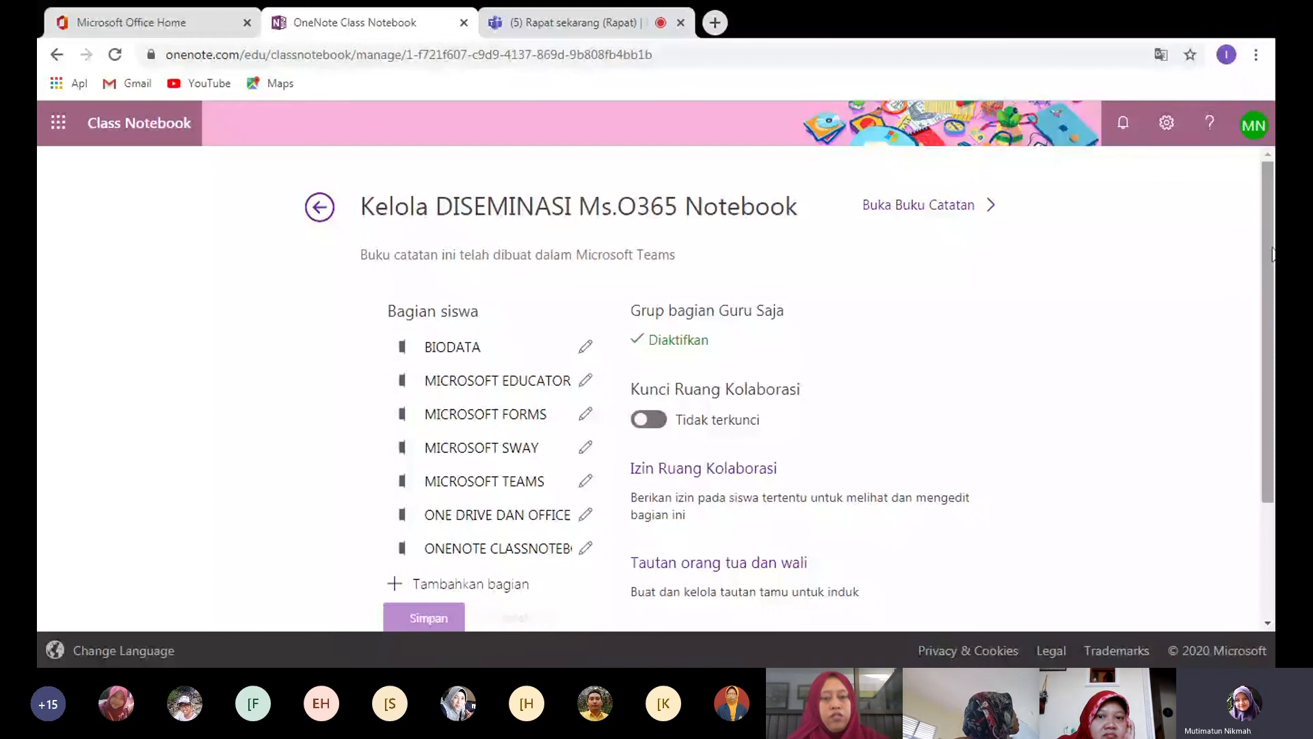
# Examine the notebook's management settings, including student sections, teacher-only group, collaboration space lock and permissions, guardian links and notebook link.
pyautogui.moveTo(1270, 254); pyautogui.dragTo(1270, 260)
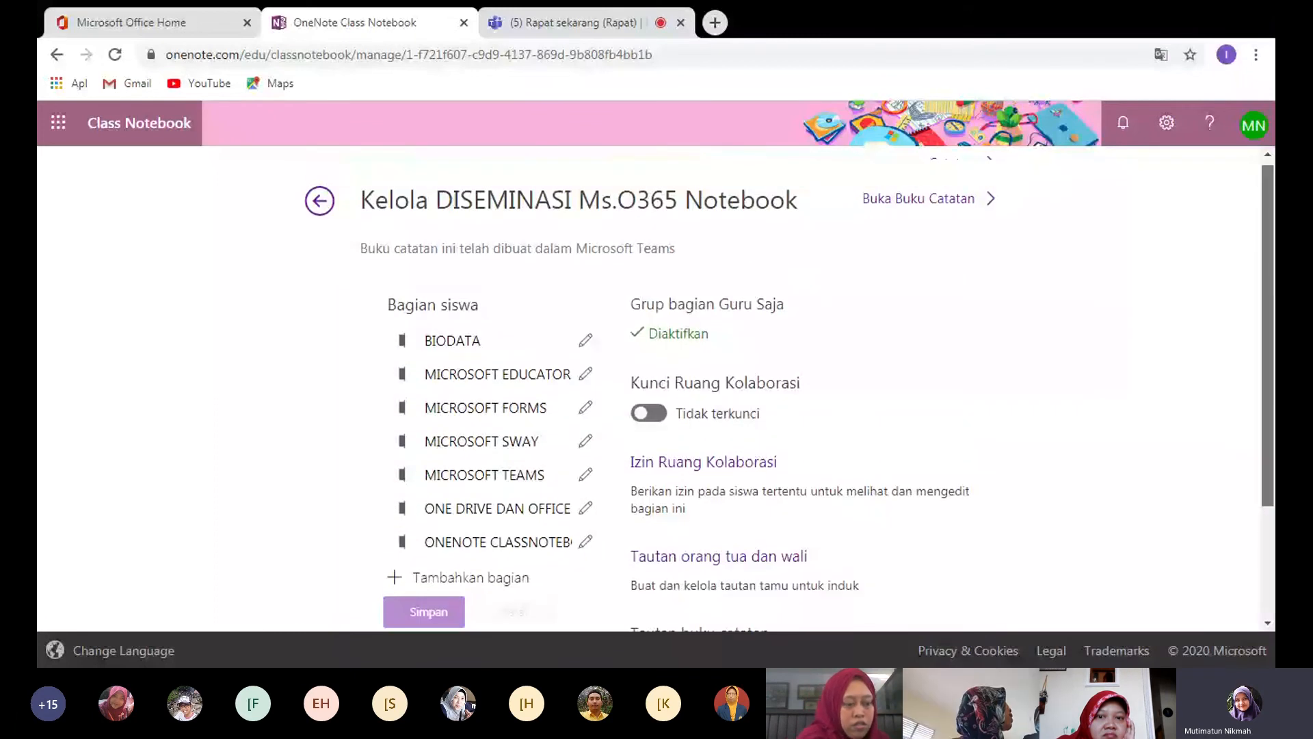
pyautogui.moveTo(1269, 259); pyautogui.dragTo(1270, 258)
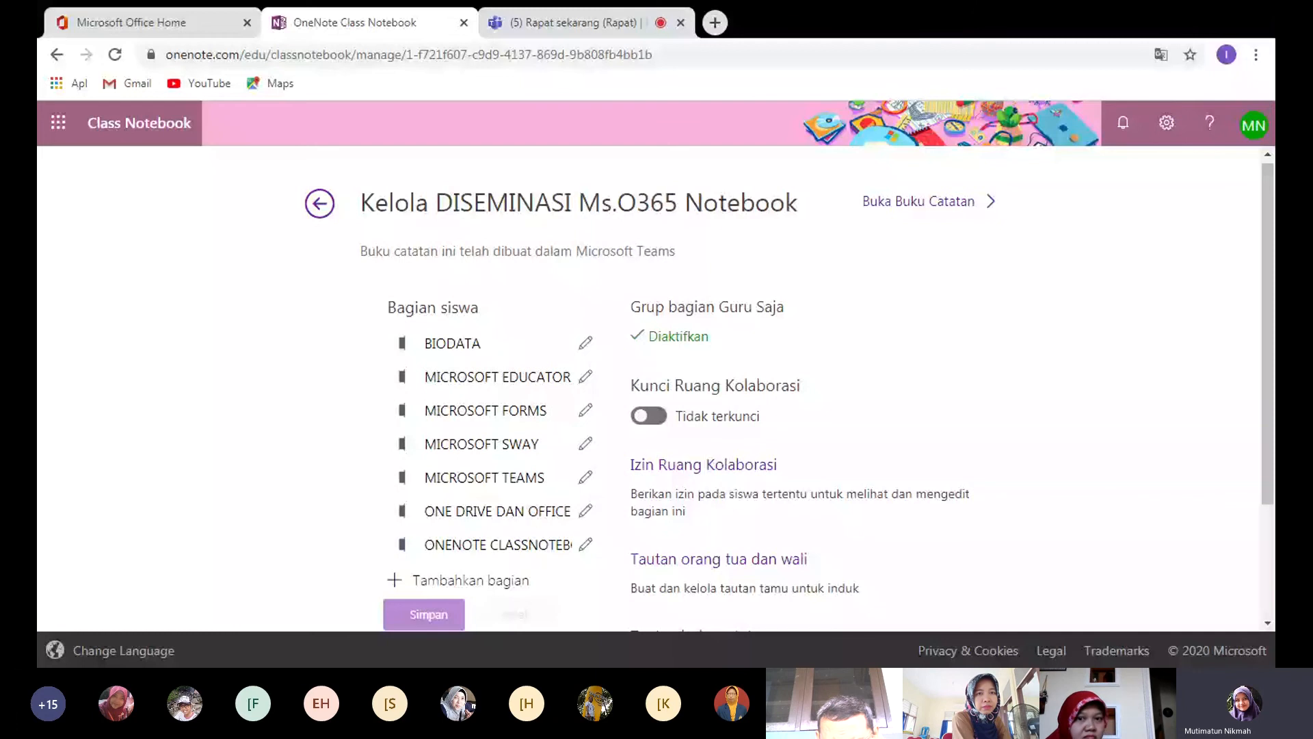
pyautogui.moveTo(1267, 297); pyautogui.dragTo(1267, 299)
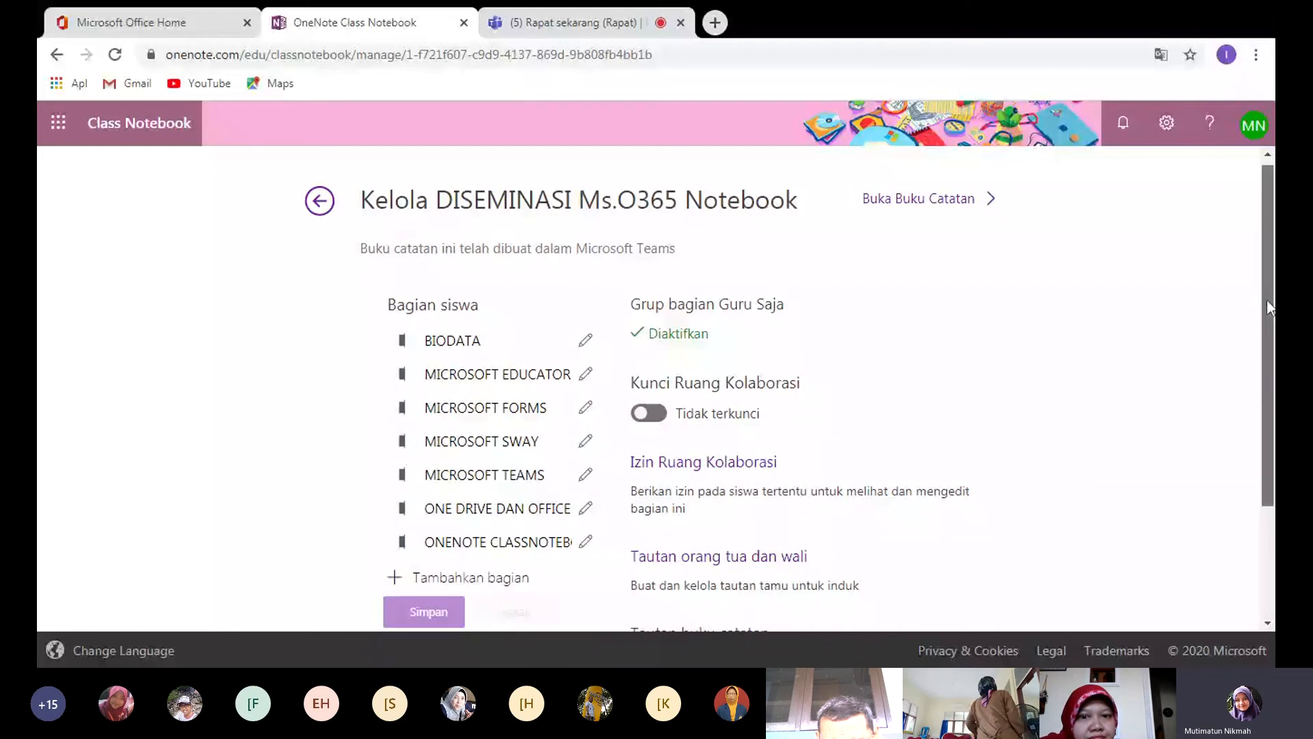
pyautogui.moveTo(1267, 302); pyautogui.dragTo(1267, 354)
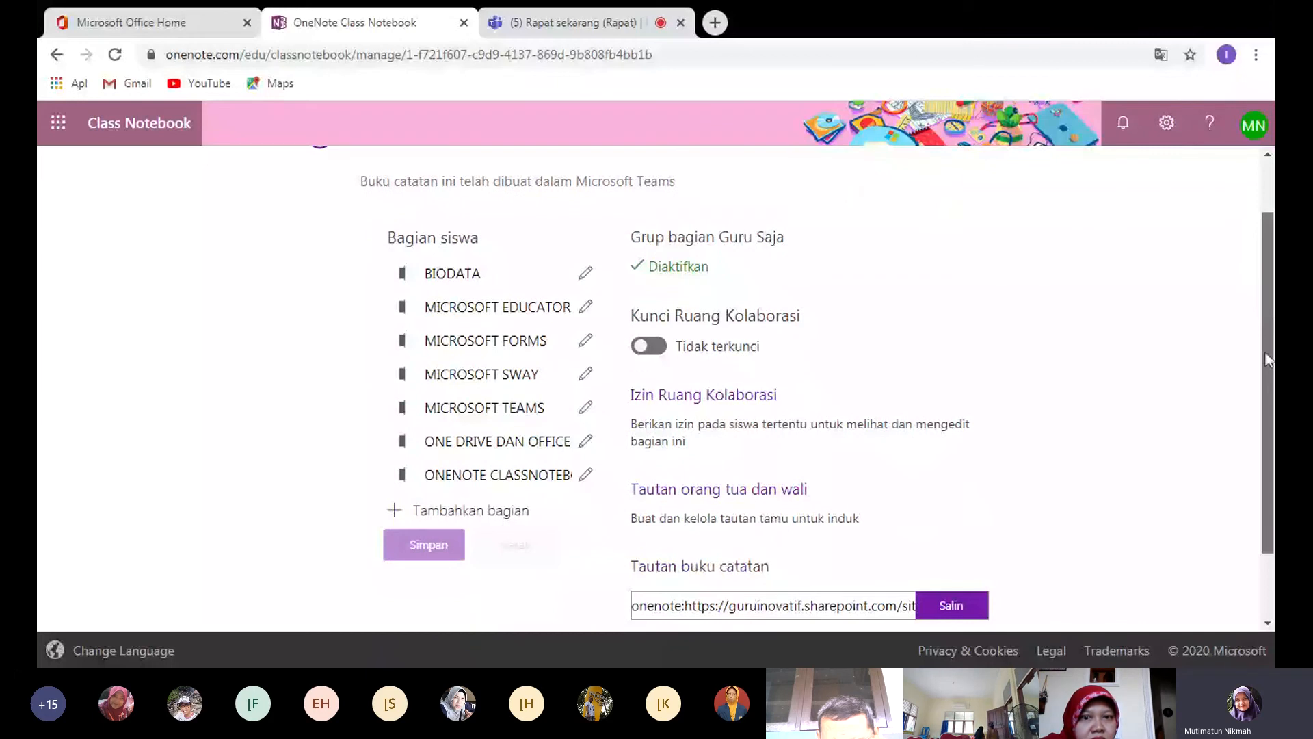
pyautogui.moveTo(1267, 359); pyautogui.dragTo(1267, 398)
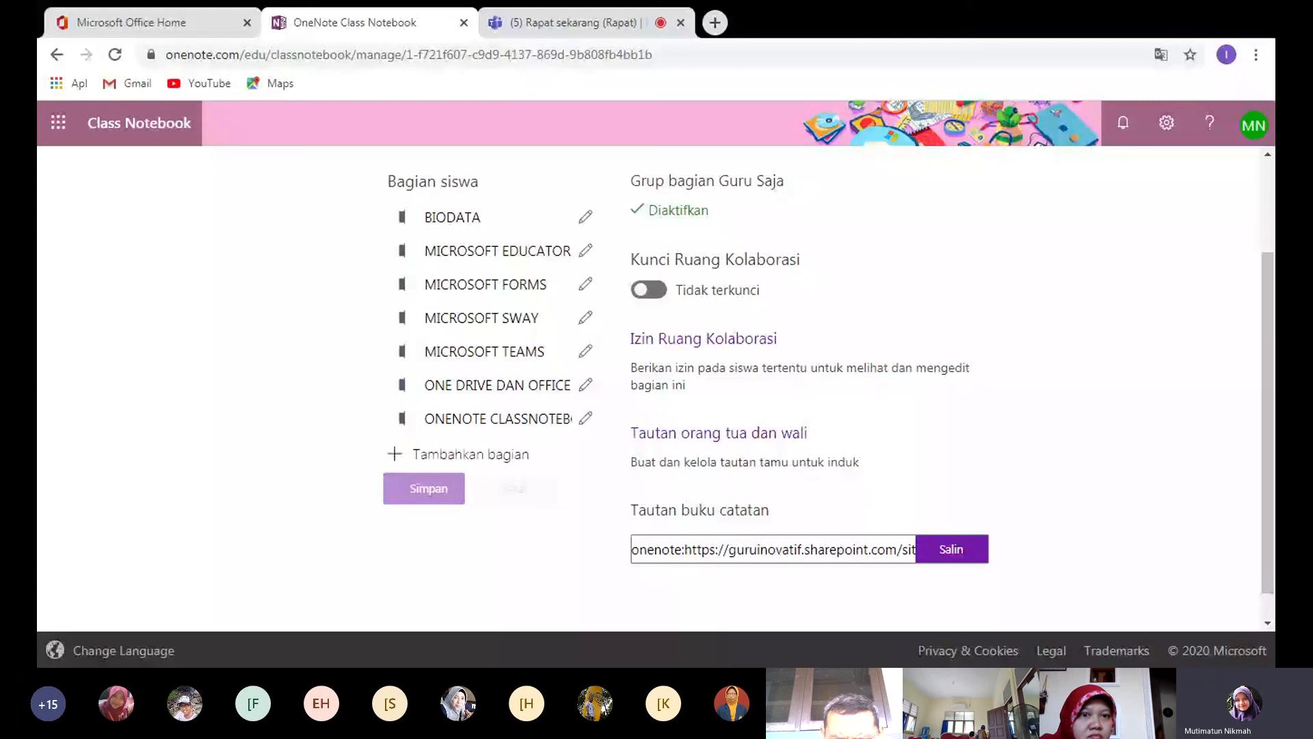
pyautogui.scroll(1, 789, 623)
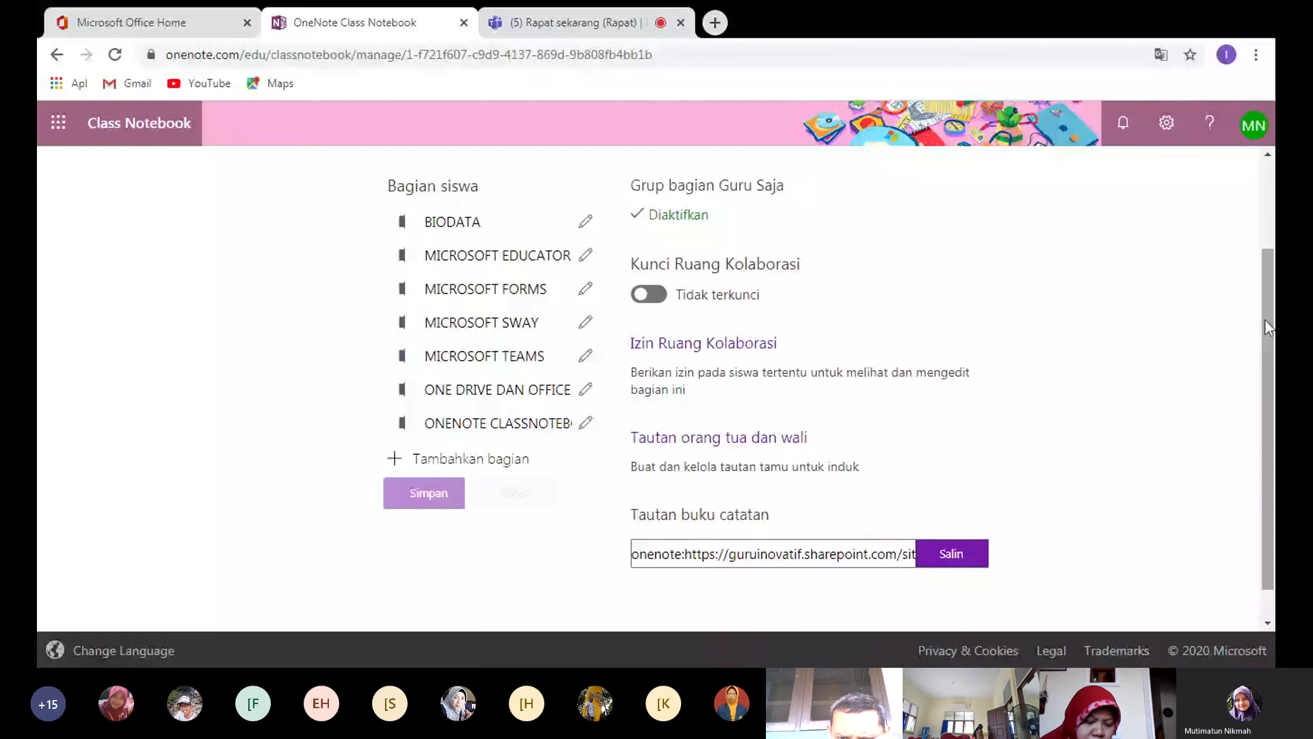
pyautogui.scroll(1, 1266, 320)
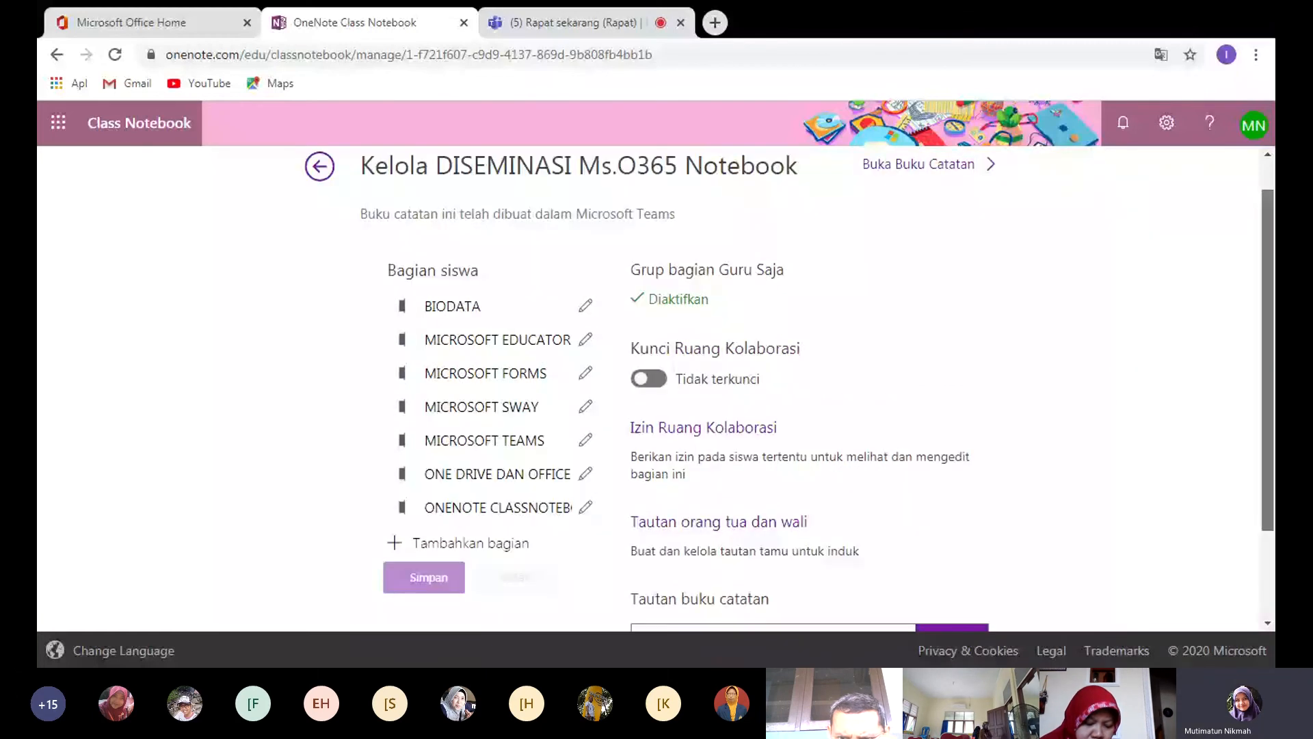
pyautogui.scroll(-1, 1257, 280)
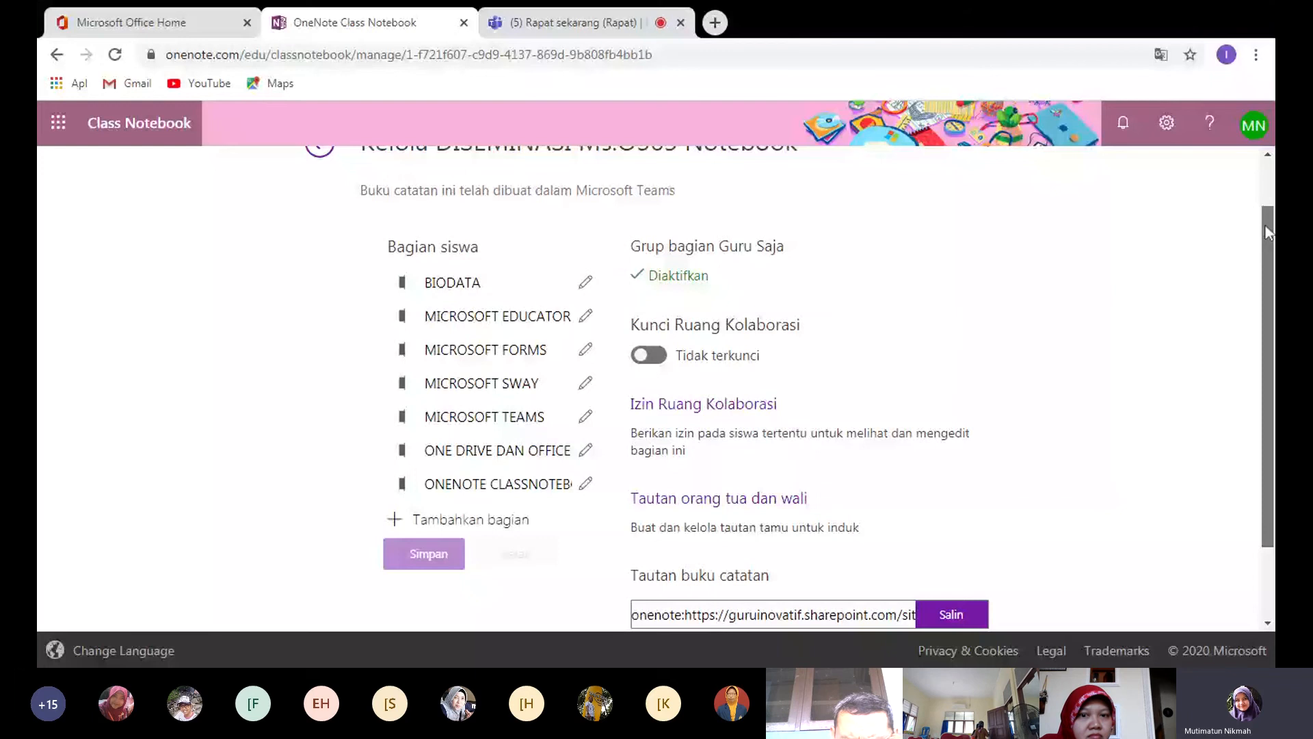
pyautogui.scroll(1, 555, 230)
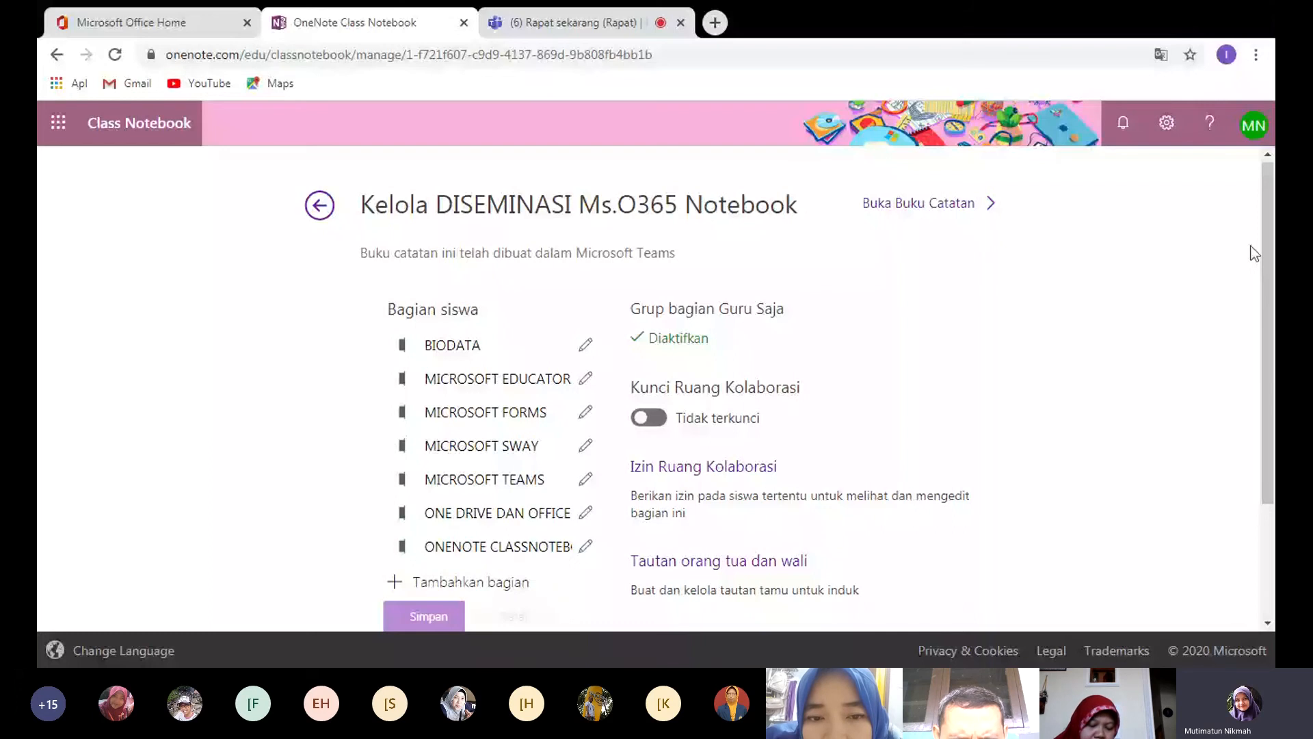
# Return to the Class Notebook welcome page and start creating a new class notebook named COBA.
pyautogui.click(320, 207)
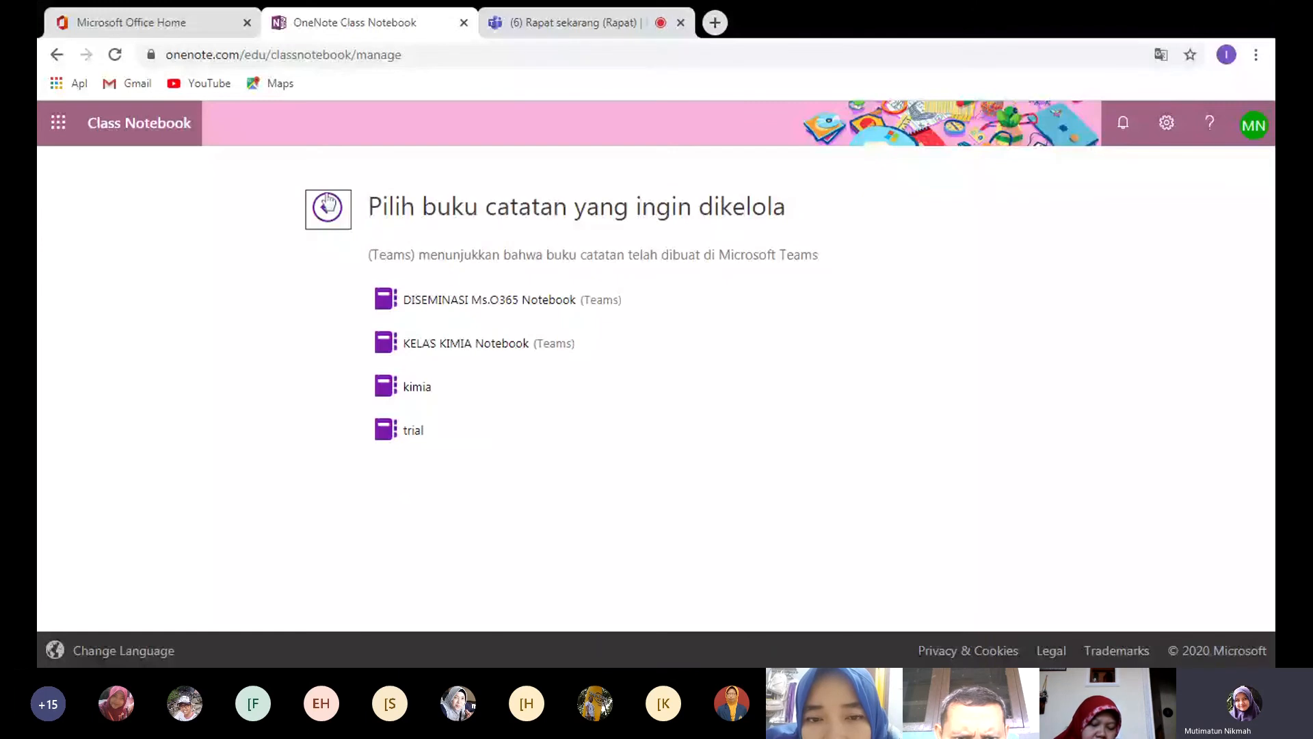
pyautogui.click(328, 205)
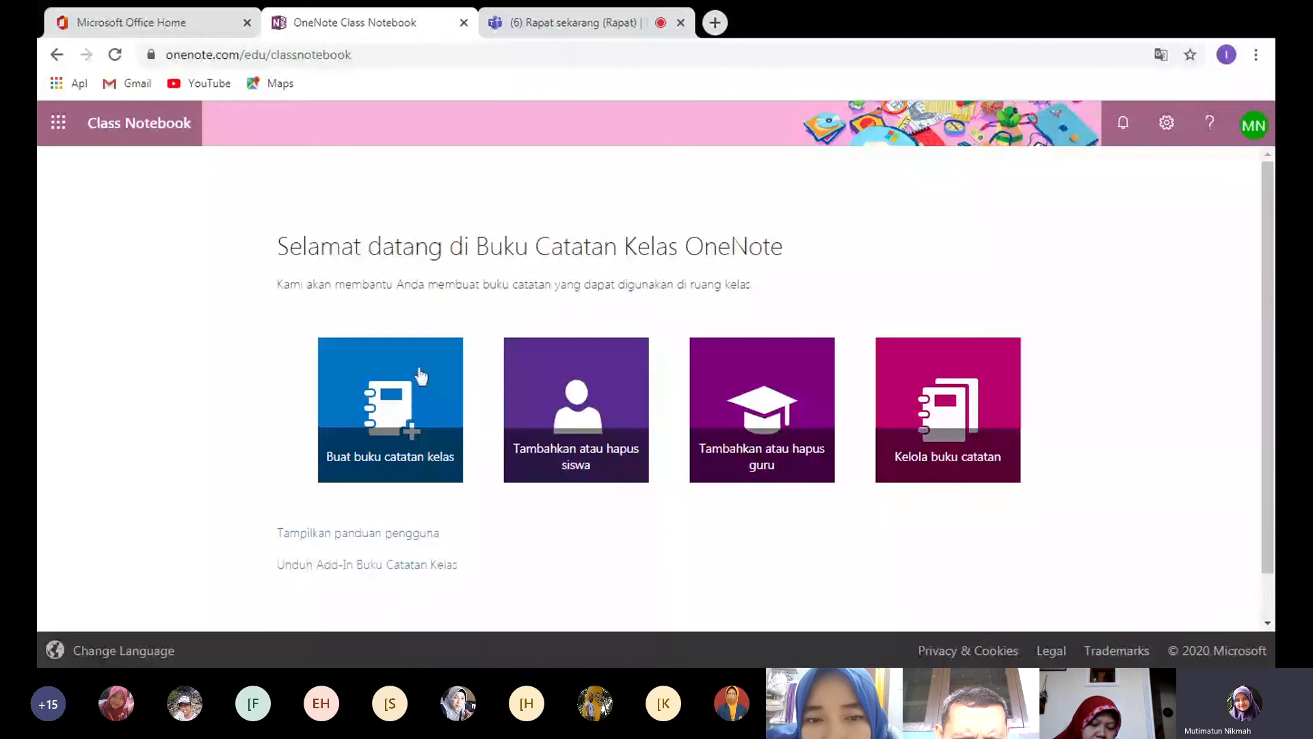
pyautogui.click(420, 376)
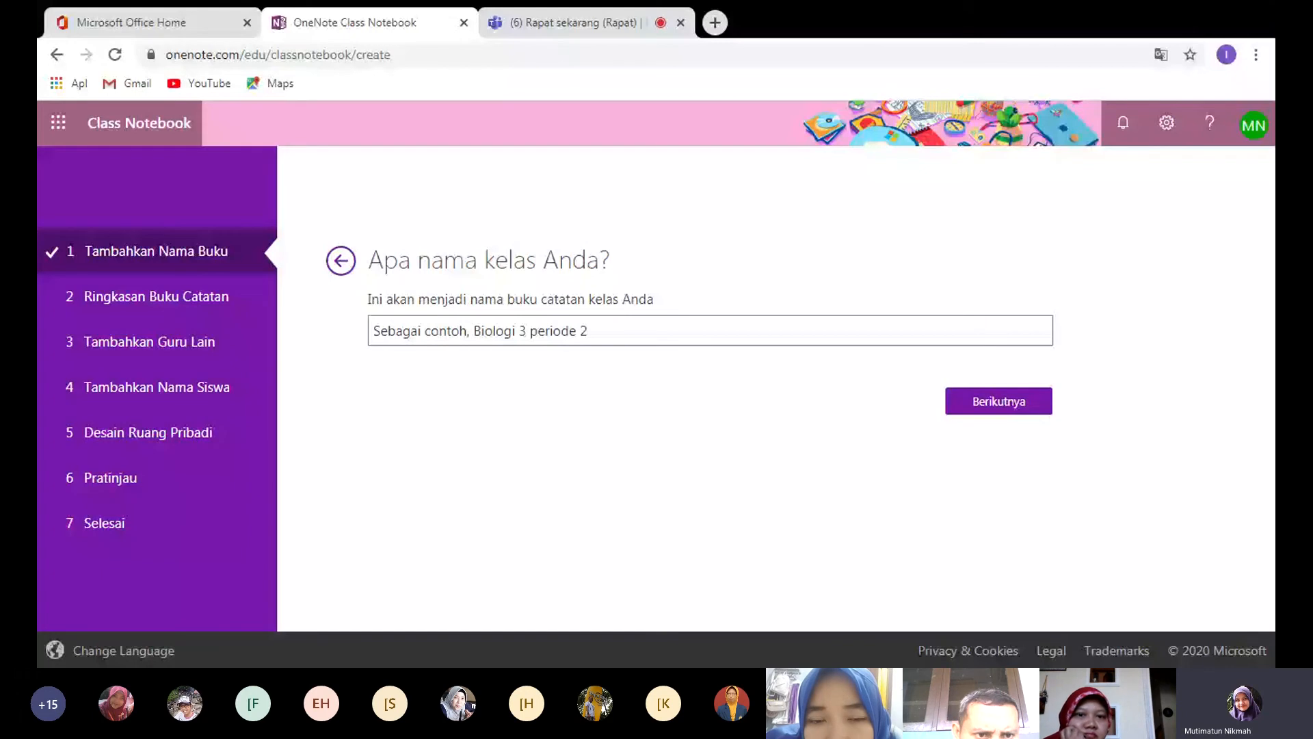
pyautogui.click(507, 339)
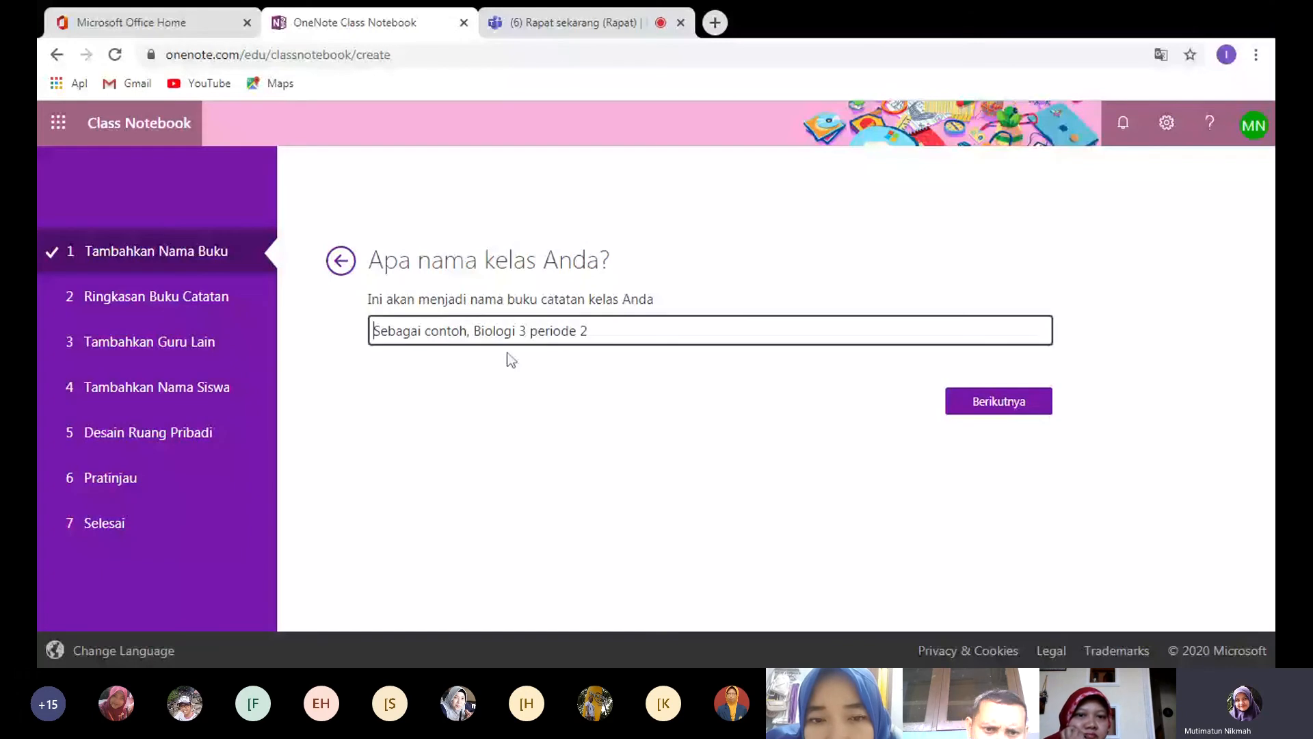
pyautogui.write('t')
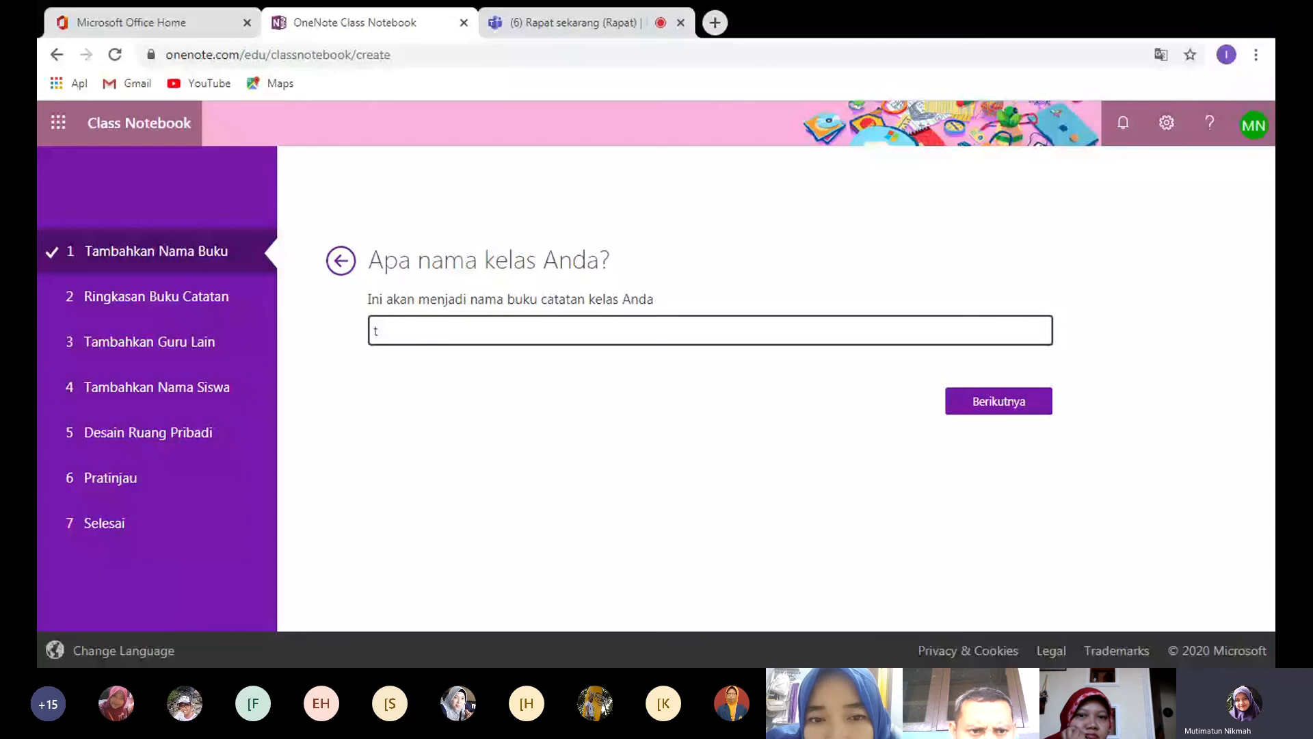
pyautogui.press('BackSpace')
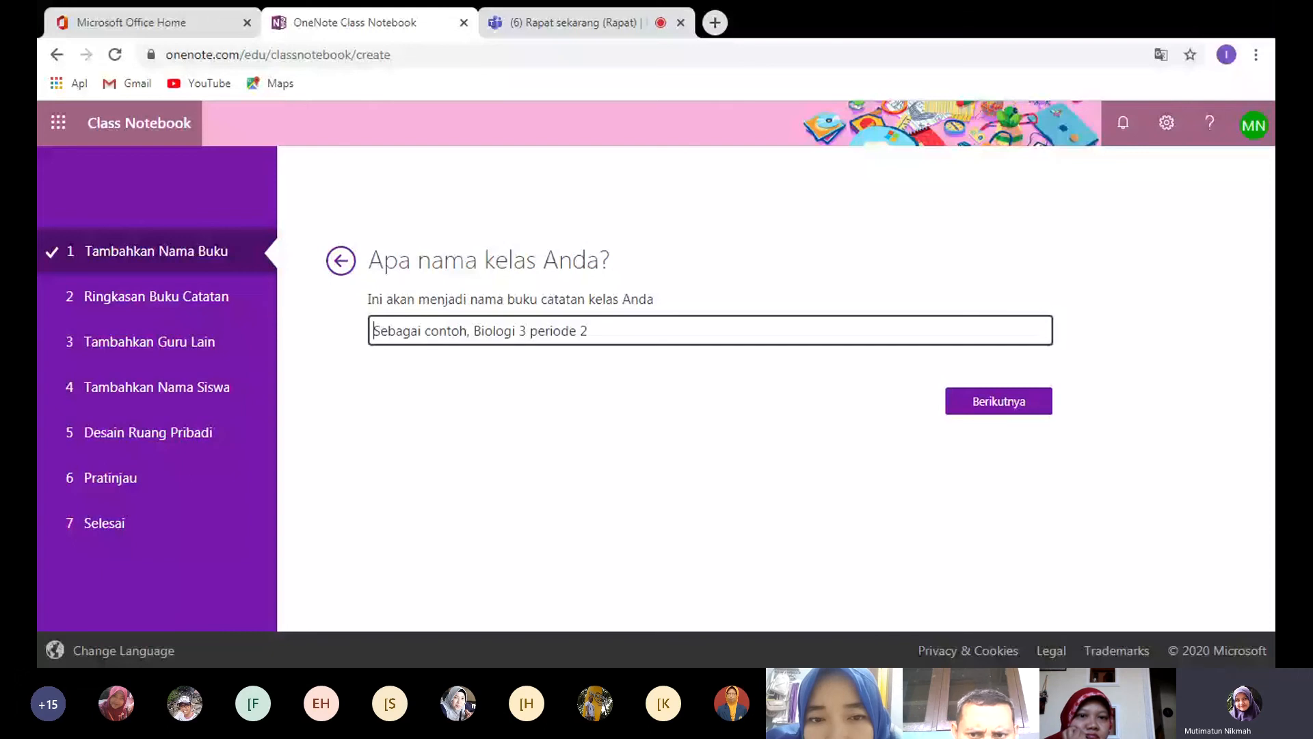
pyautogui.write('COBA')
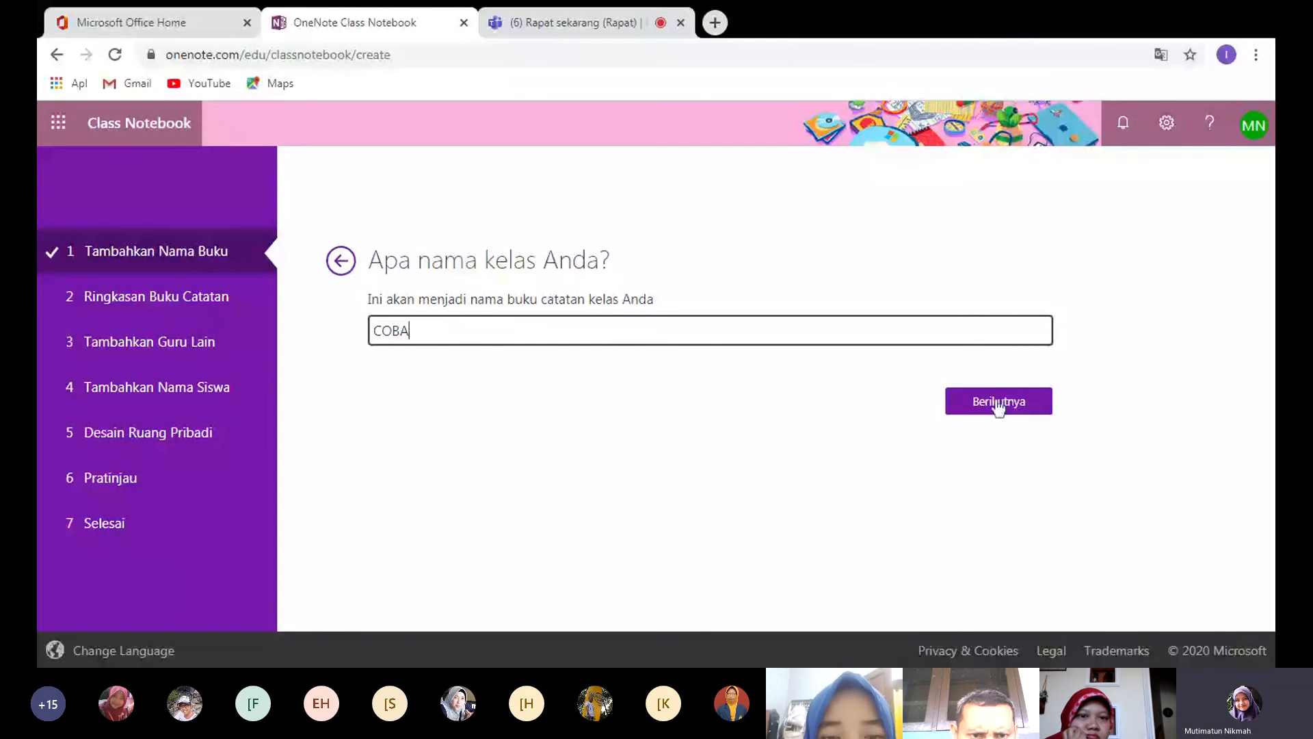
pyautogui.click(998, 402)
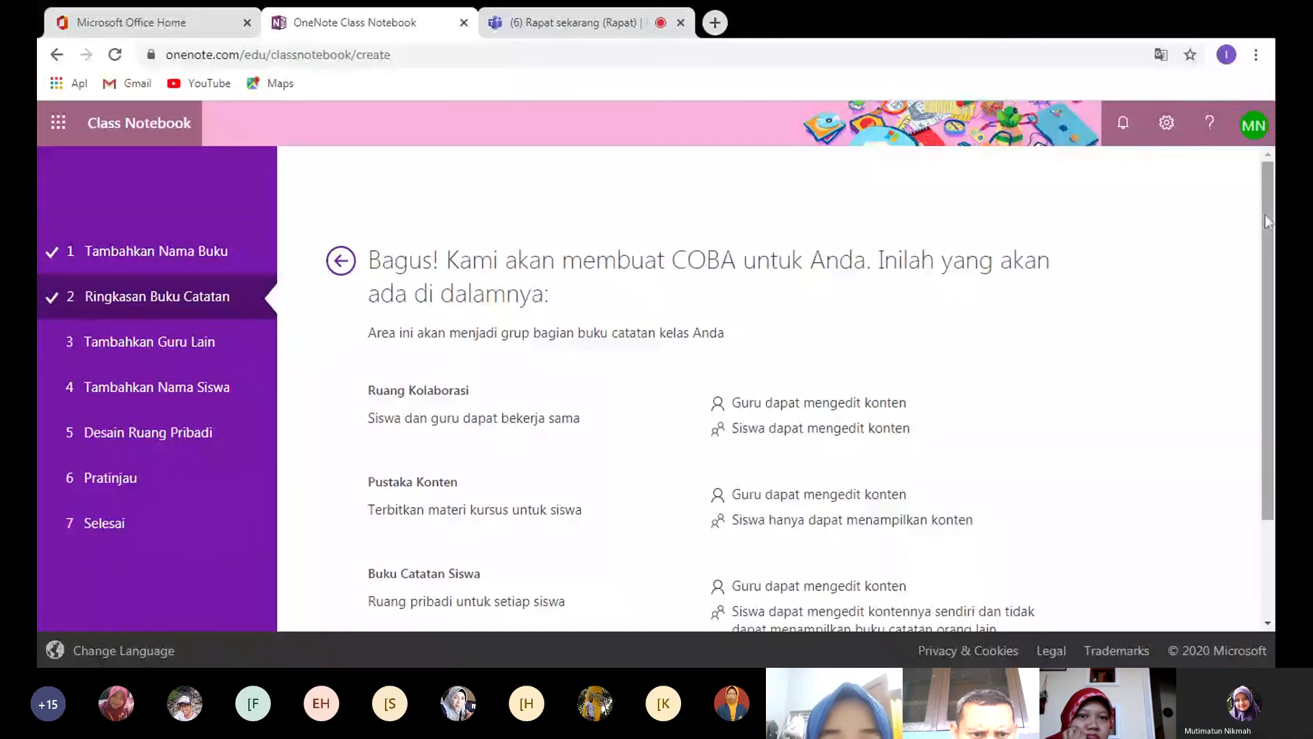
# Review the section groups and permissions planned for COBA and proceed to adding other teachers.
pyautogui.moveTo(1265, 215); pyautogui.dragTo(1267, 252)
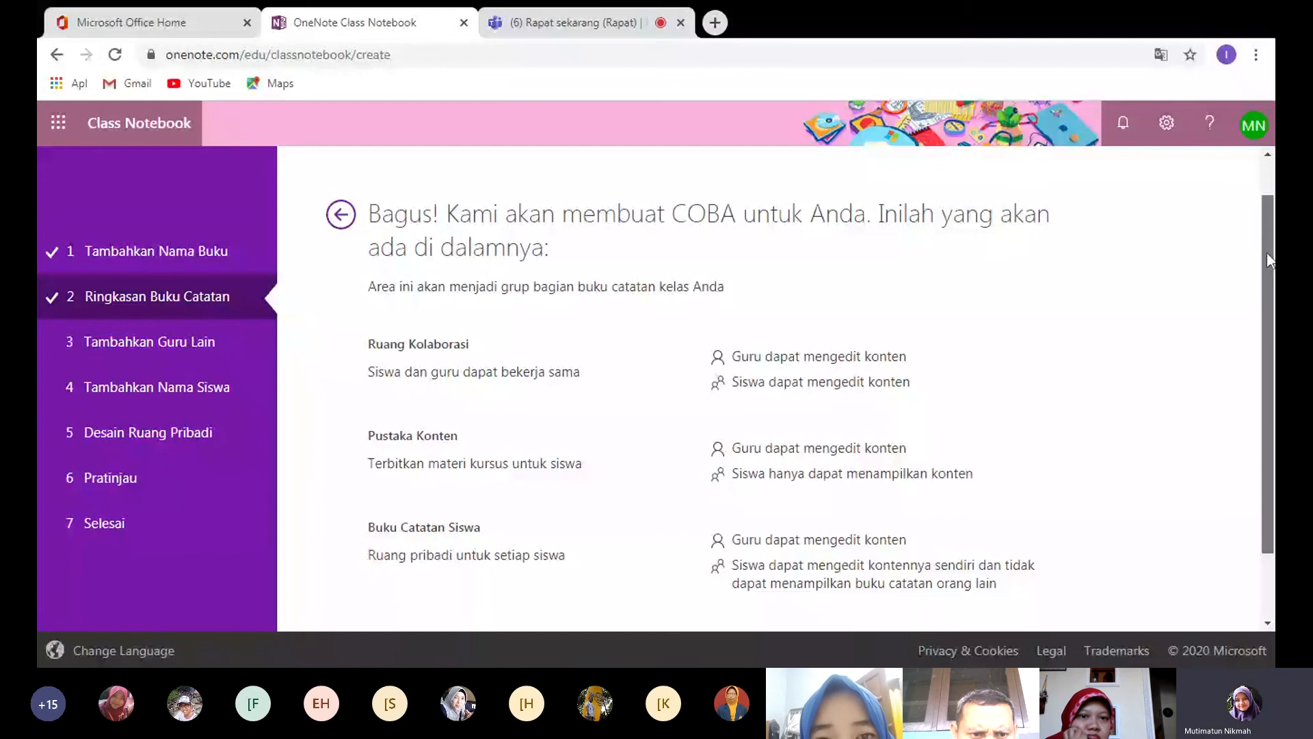
pyautogui.scroll(-2, 915, 419)
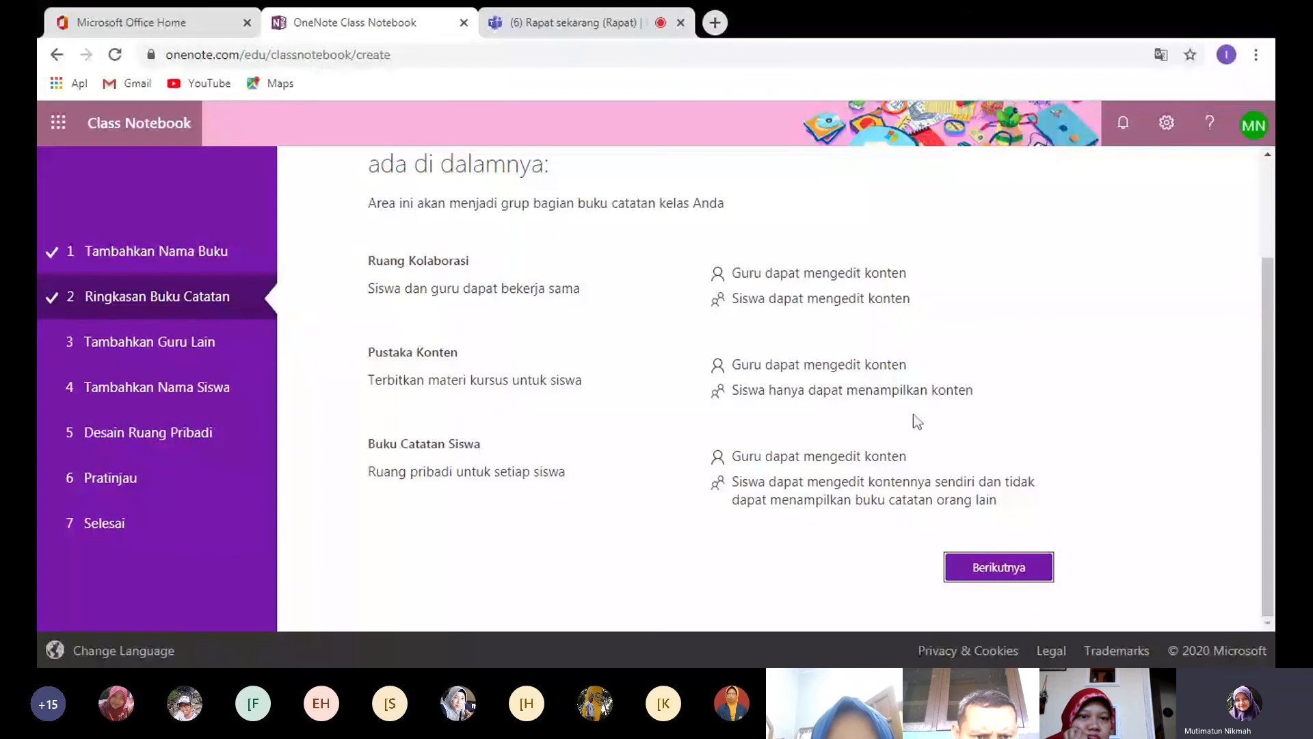
pyautogui.click(999, 567)
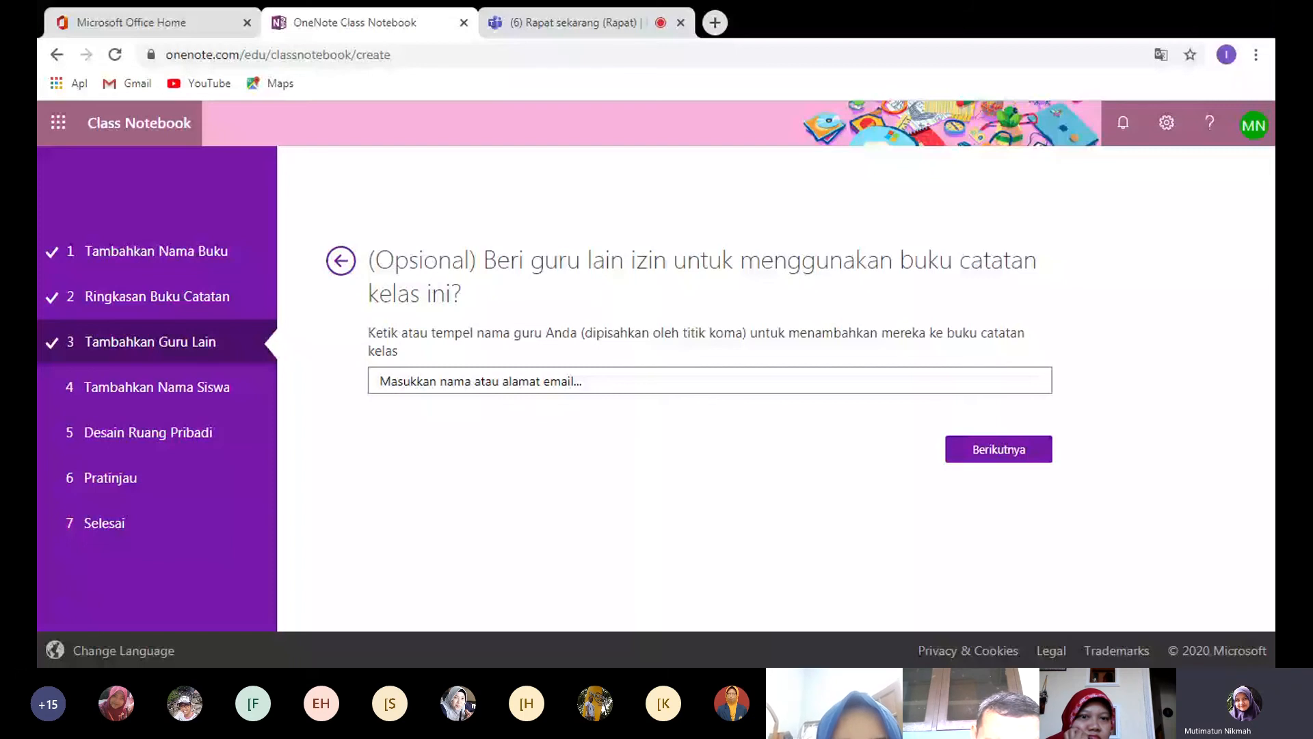
# Try to find another teacher by name to give them permission to use the class notebook.
pyautogui.write('A')
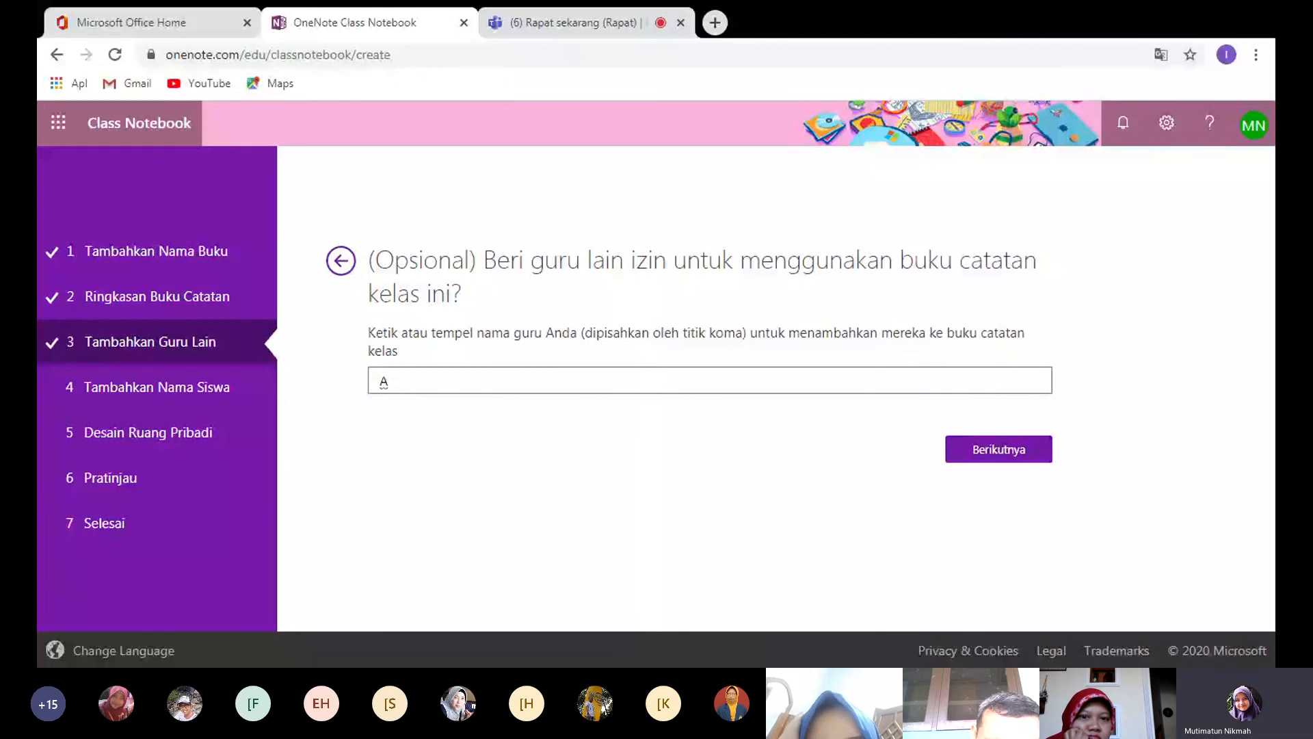
pyautogui.write('G')
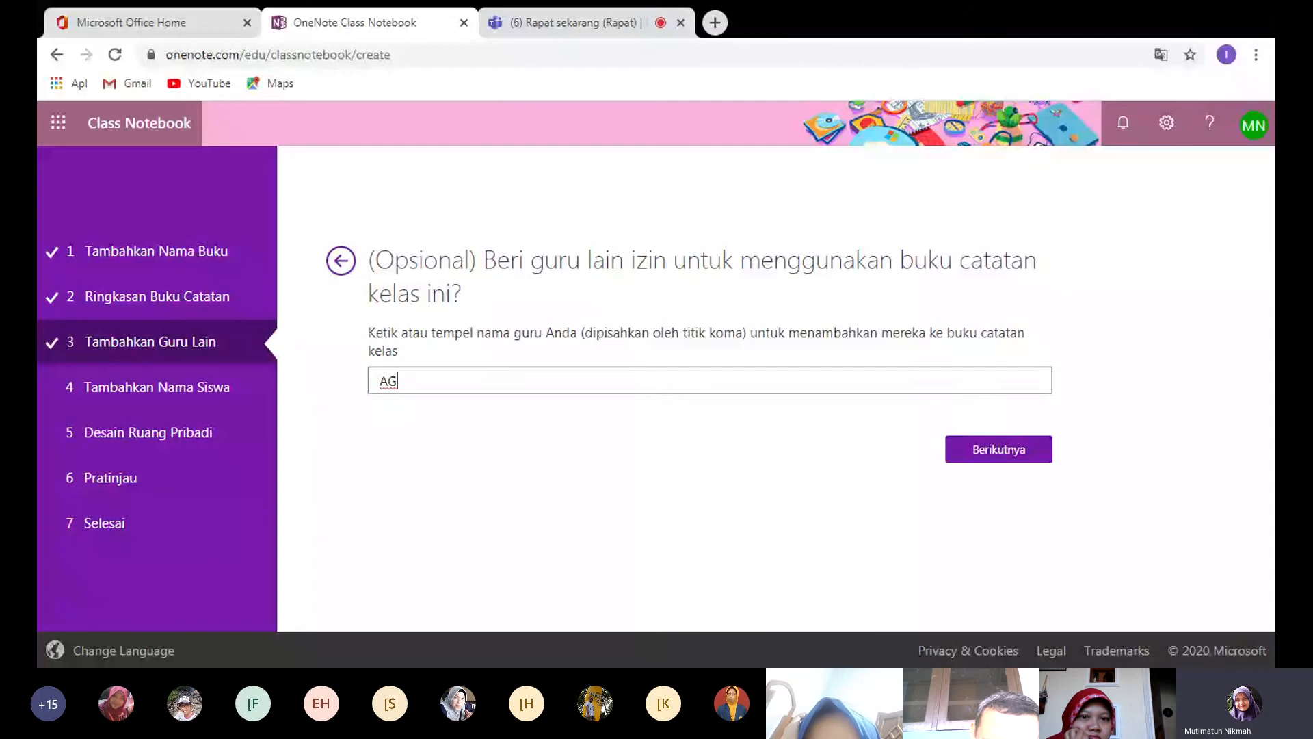
pyautogui.write('U')
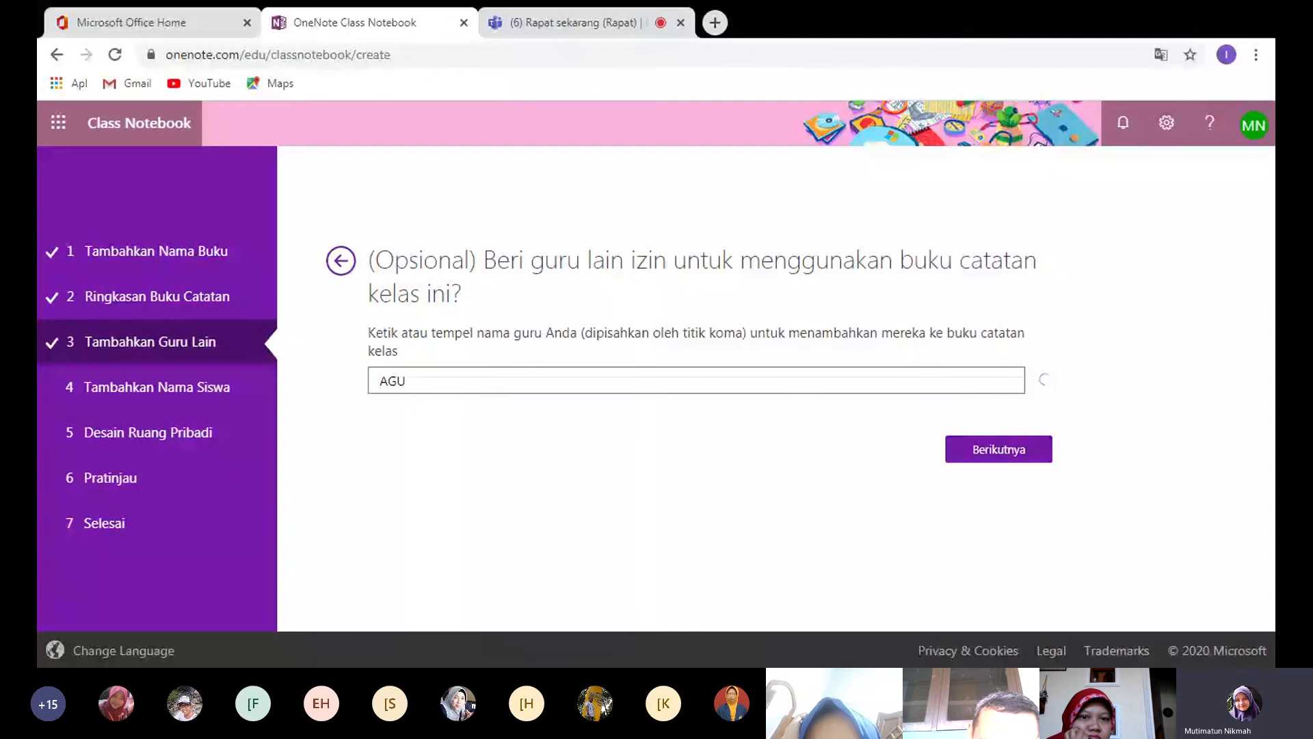
pyautogui.write('NGN')
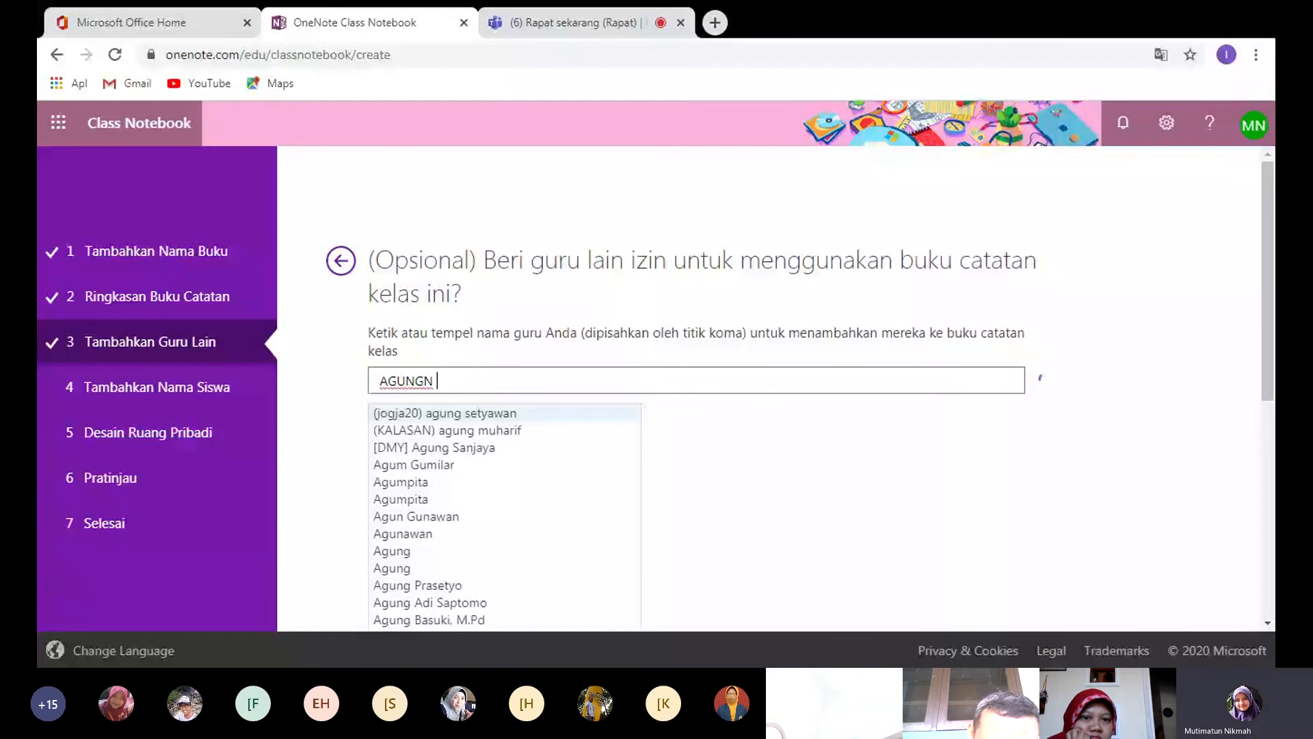
pyautogui.write('AR')
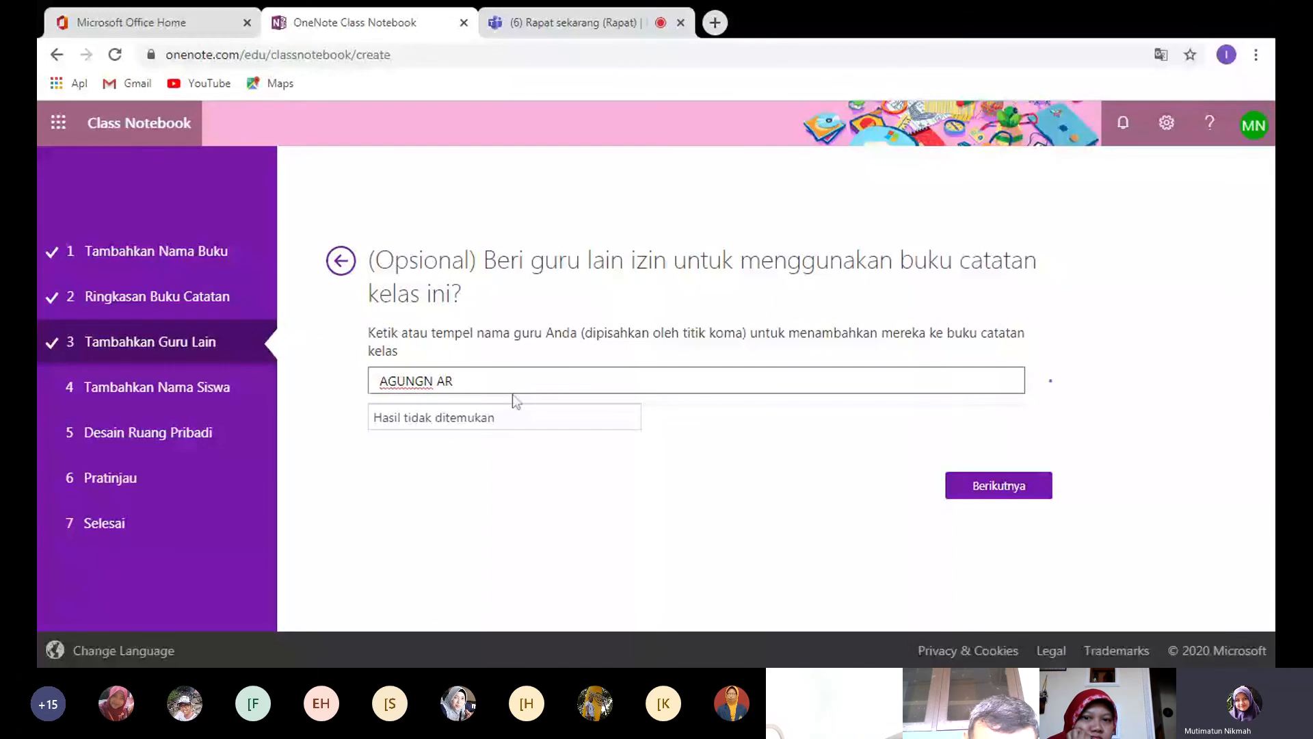
pyautogui.press('BackSpace')
pyautogui.press('BackSpace')
pyautogui.press('BackSpace')
pyautogui.press('BackSpace')
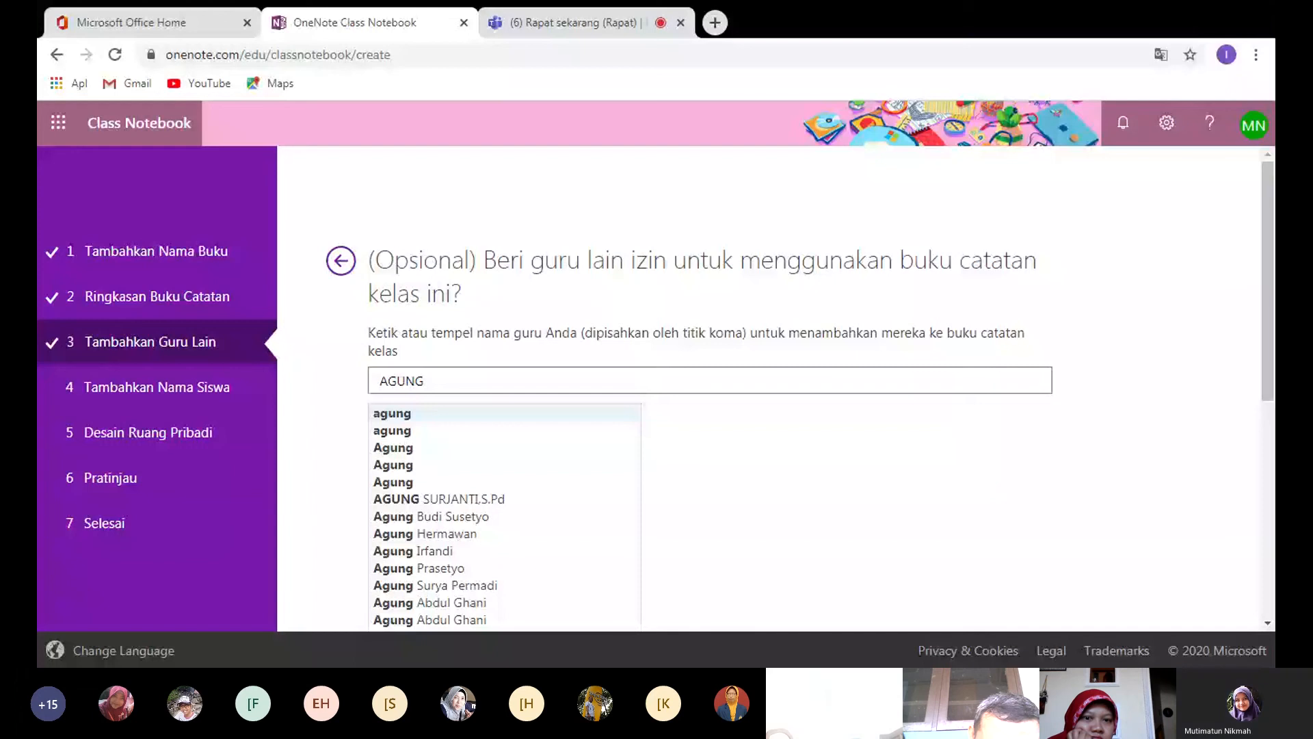
pyautogui.press('BackSpace')
pyautogui.press('BackSpace')
pyautogui.press('BackSpace')
pyautogui.press('BackSpace')
pyautogui.press('BackSpace')
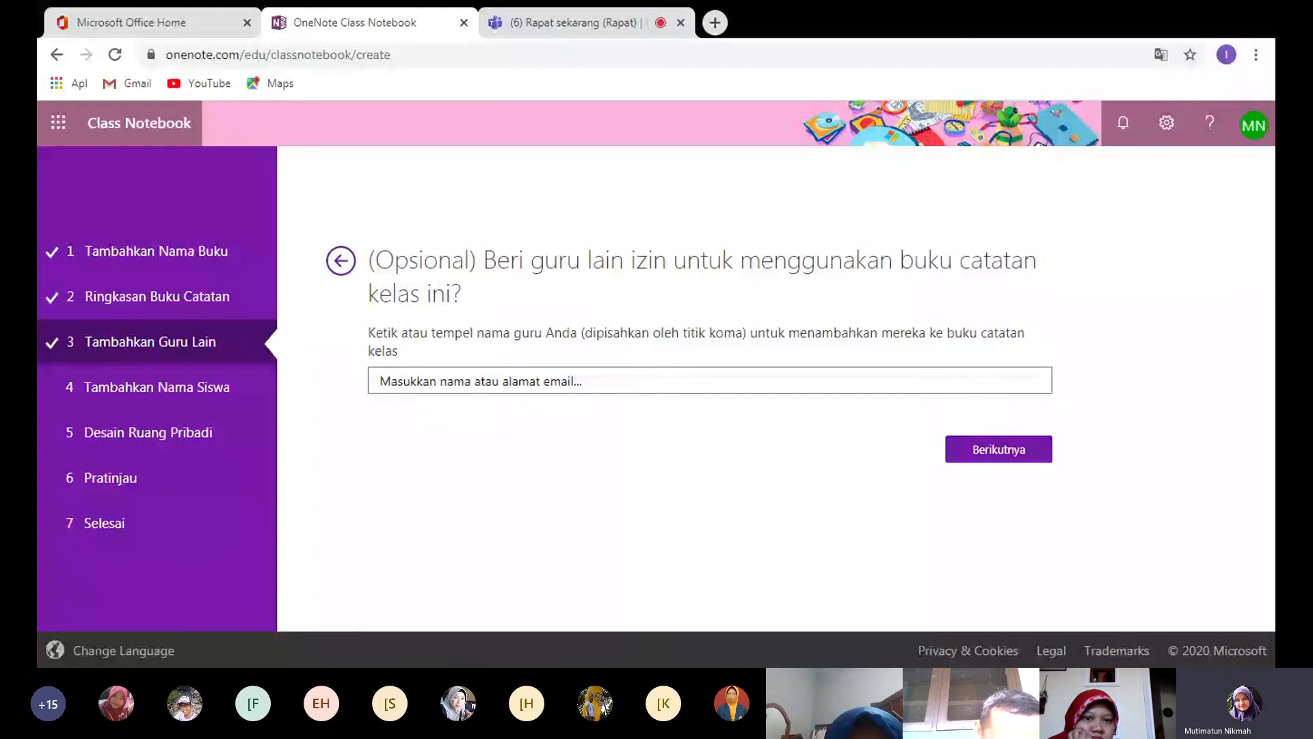
pyautogui.write('WA')
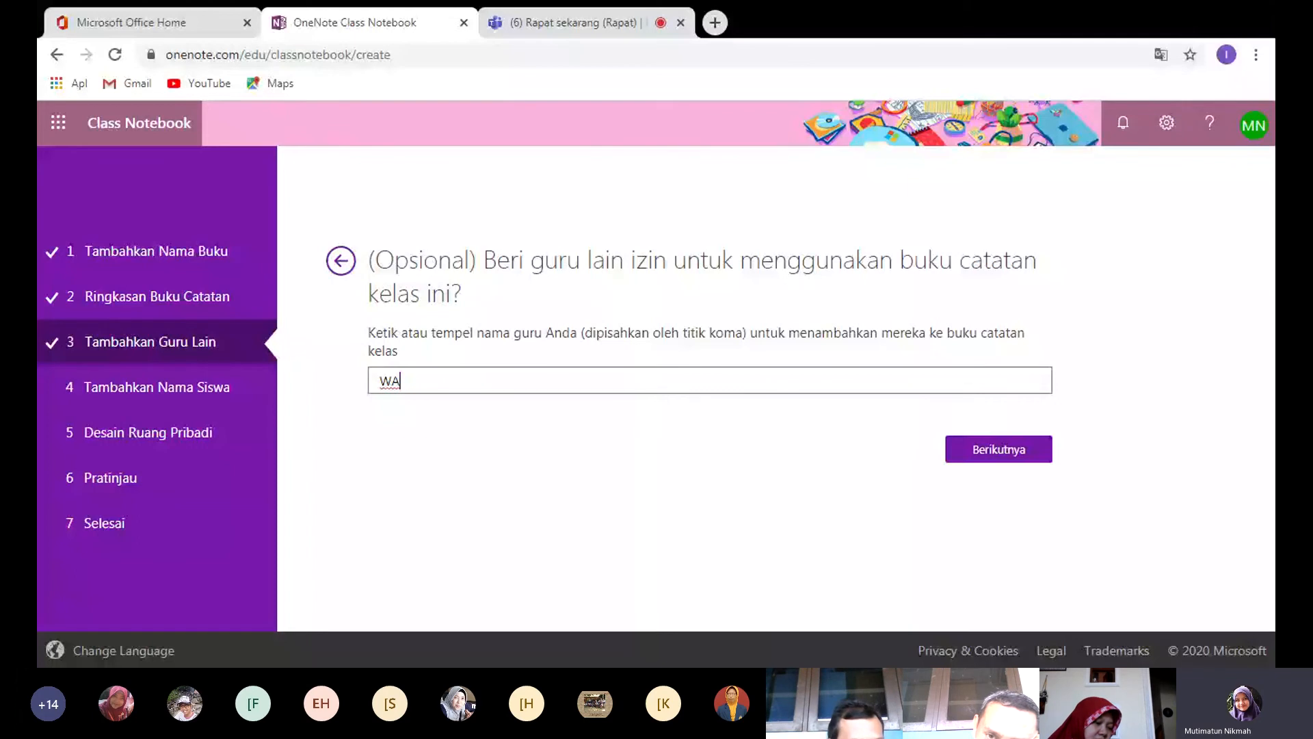
pyautogui.press('BackSpace')
pyautogui.press('BackSpace')
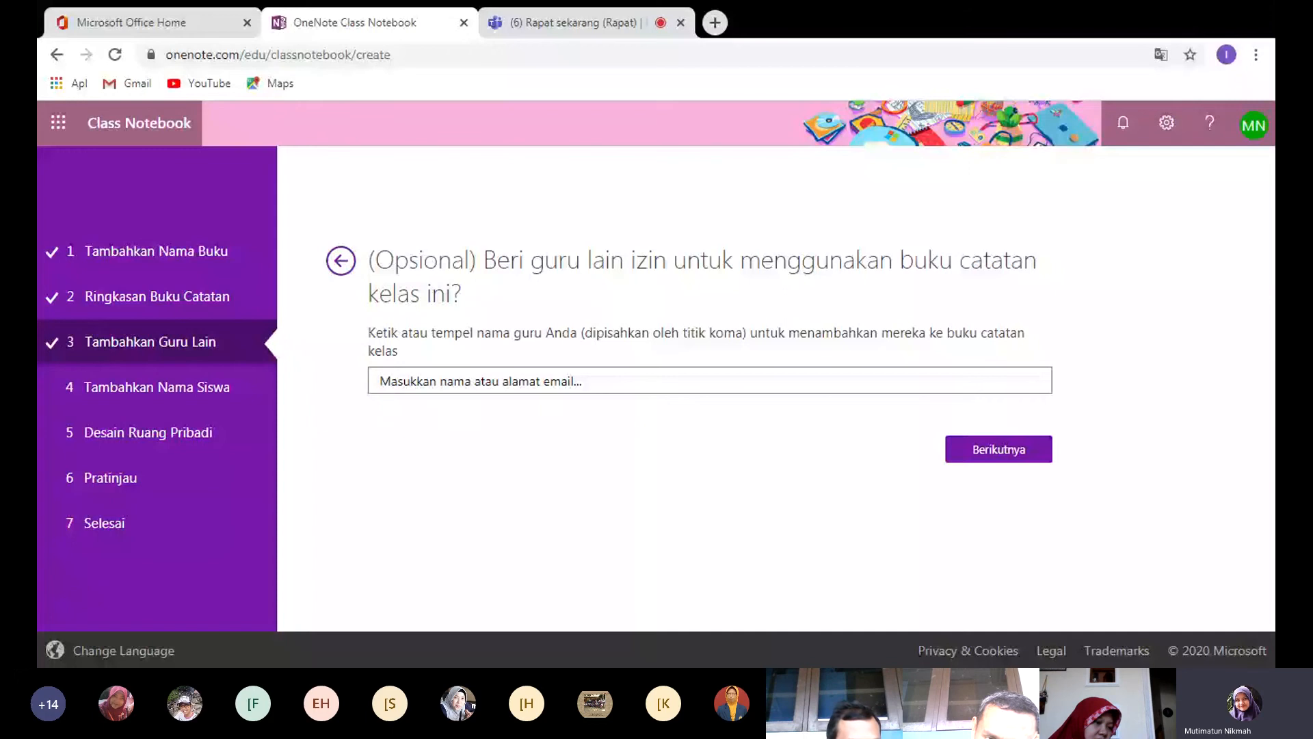
# Leave the optional other-teachers field empty and proceed to adding student names.
pyautogui.write('N')
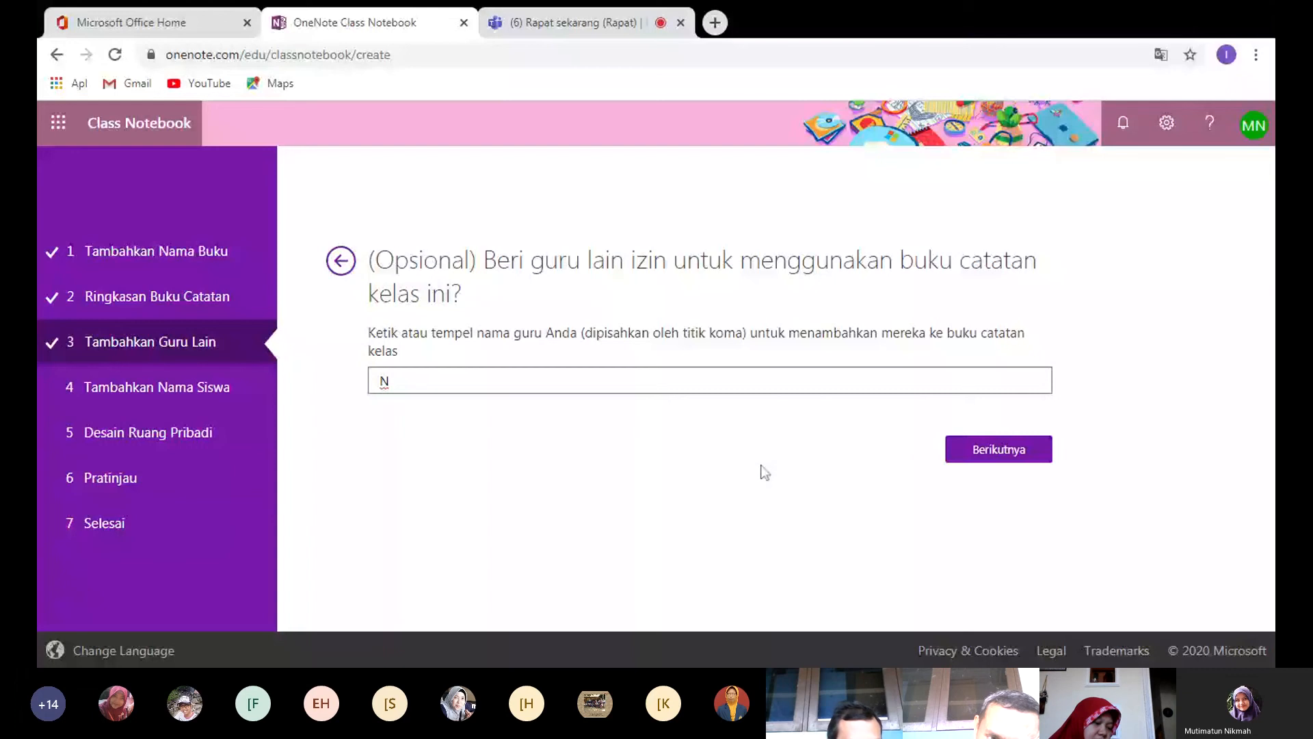
pyautogui.write('A')
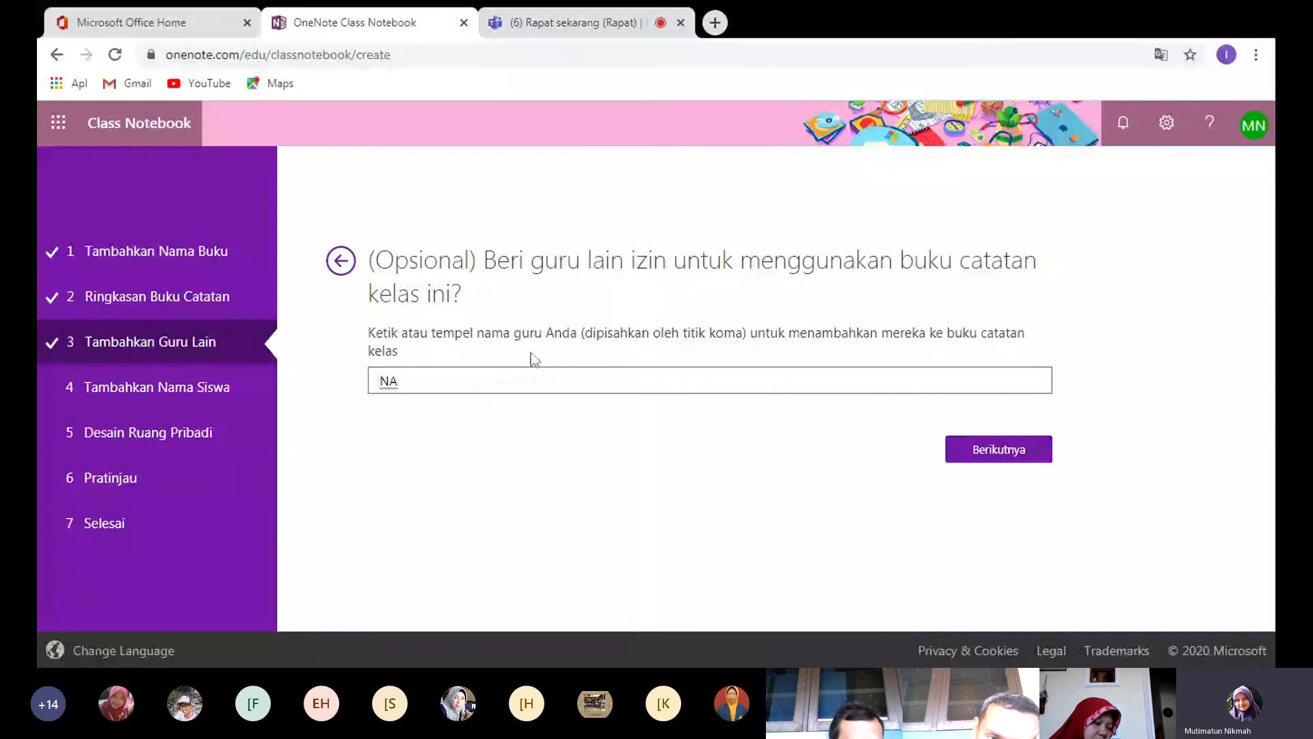
pyautogui.press('BackSpace')
pyautogui.press('BackSpace')
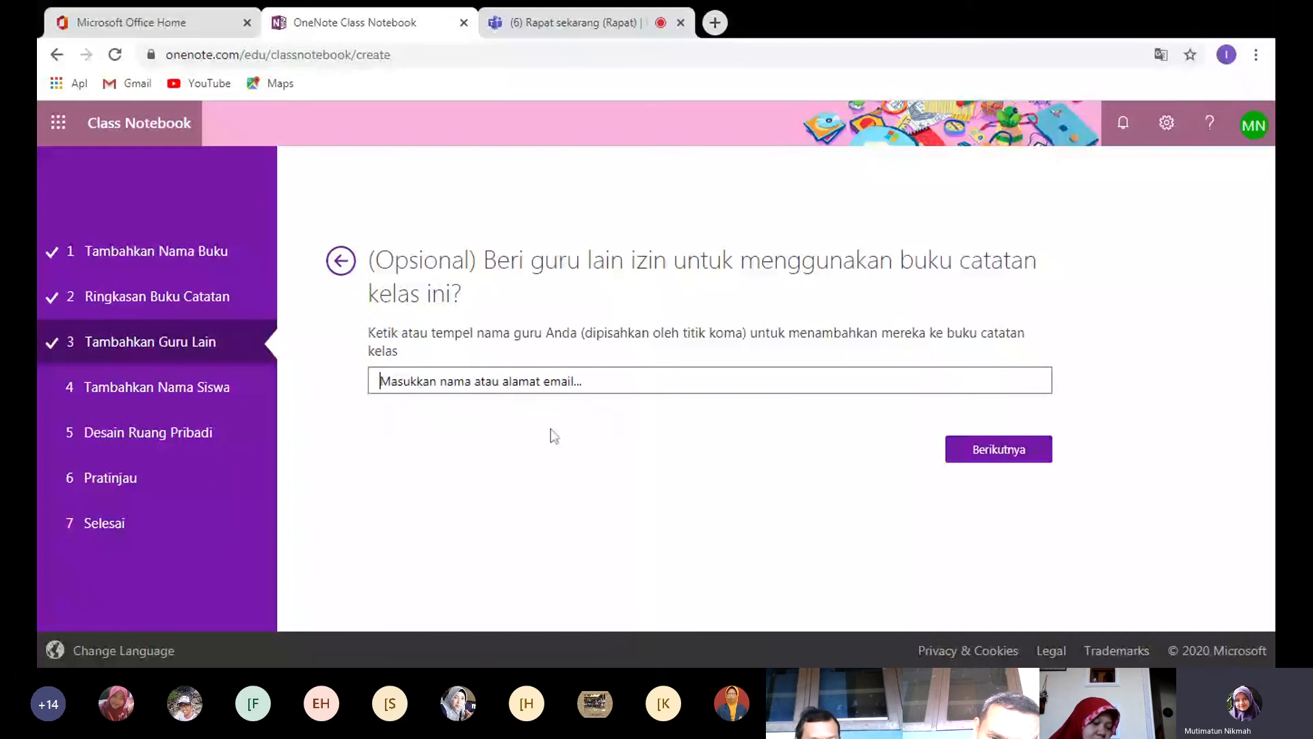
pyautogui.click(974, 455)
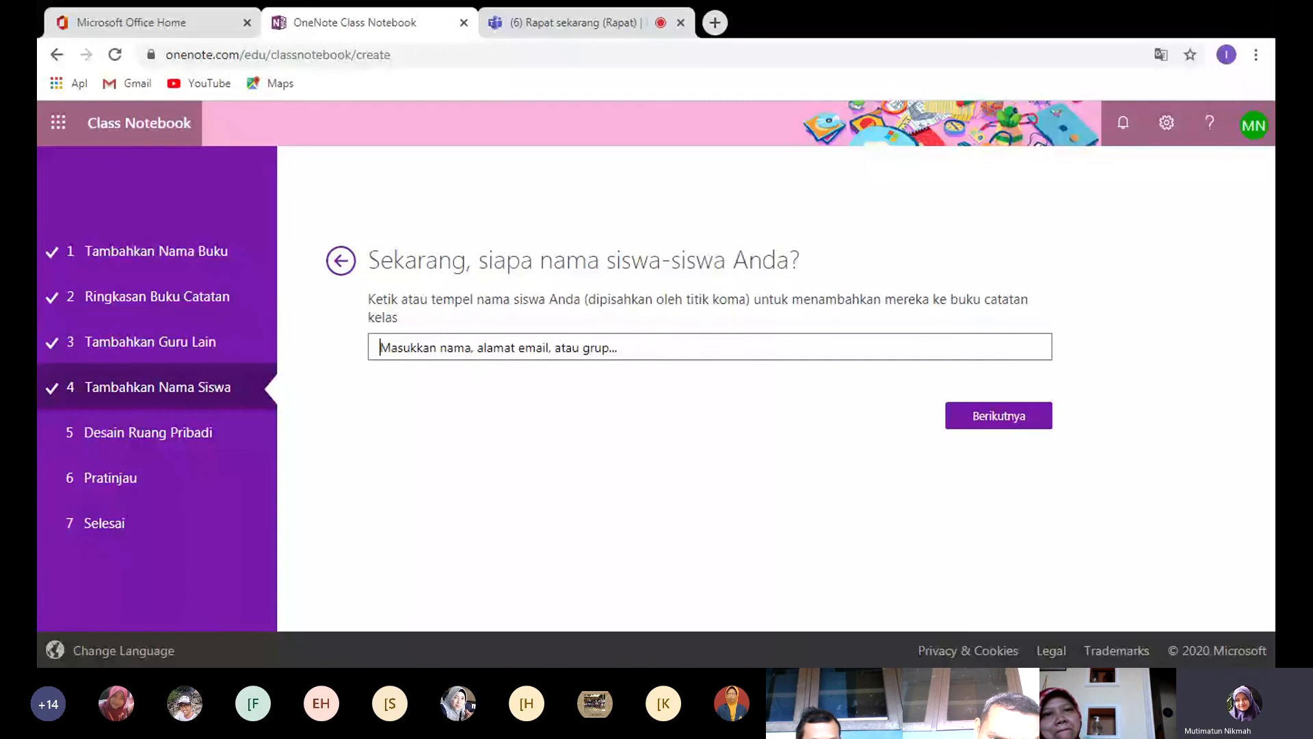
# Try to find individual students by name to add them to the class notebook.
pyautogui.write('A')
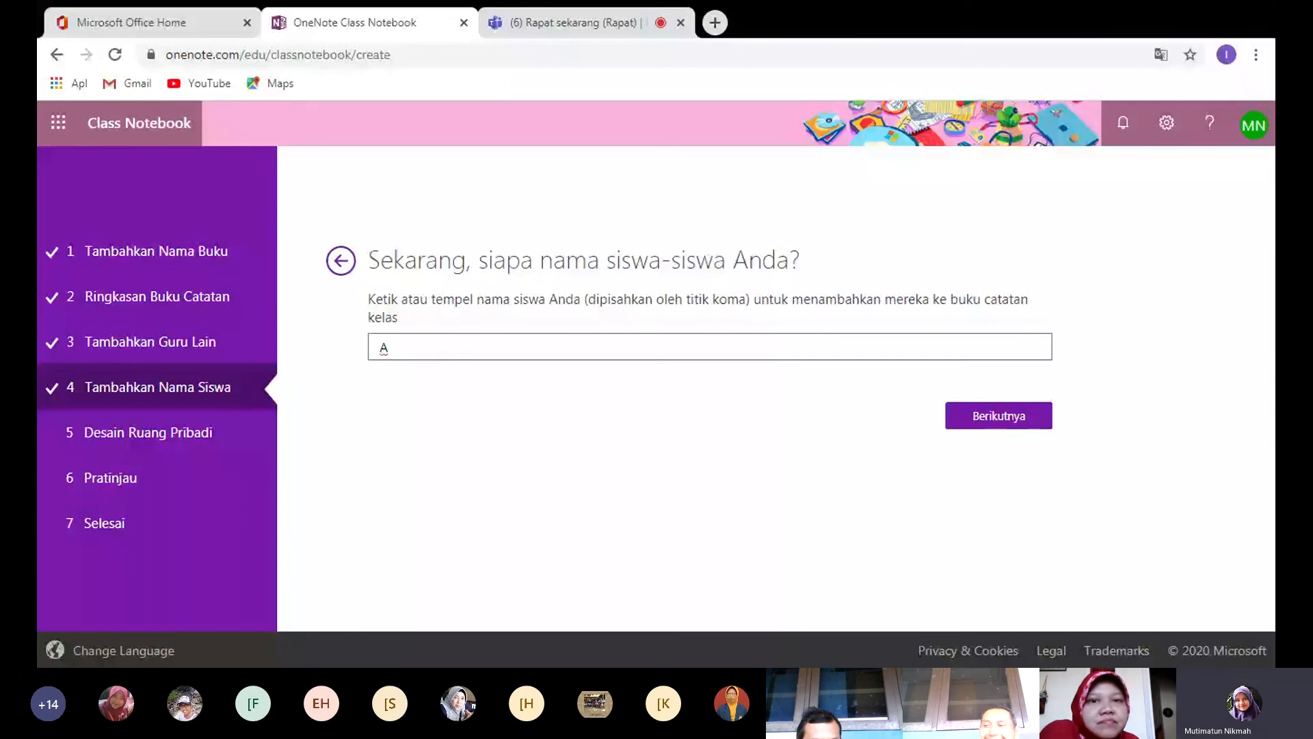
pyautogui.press('BackSpace')
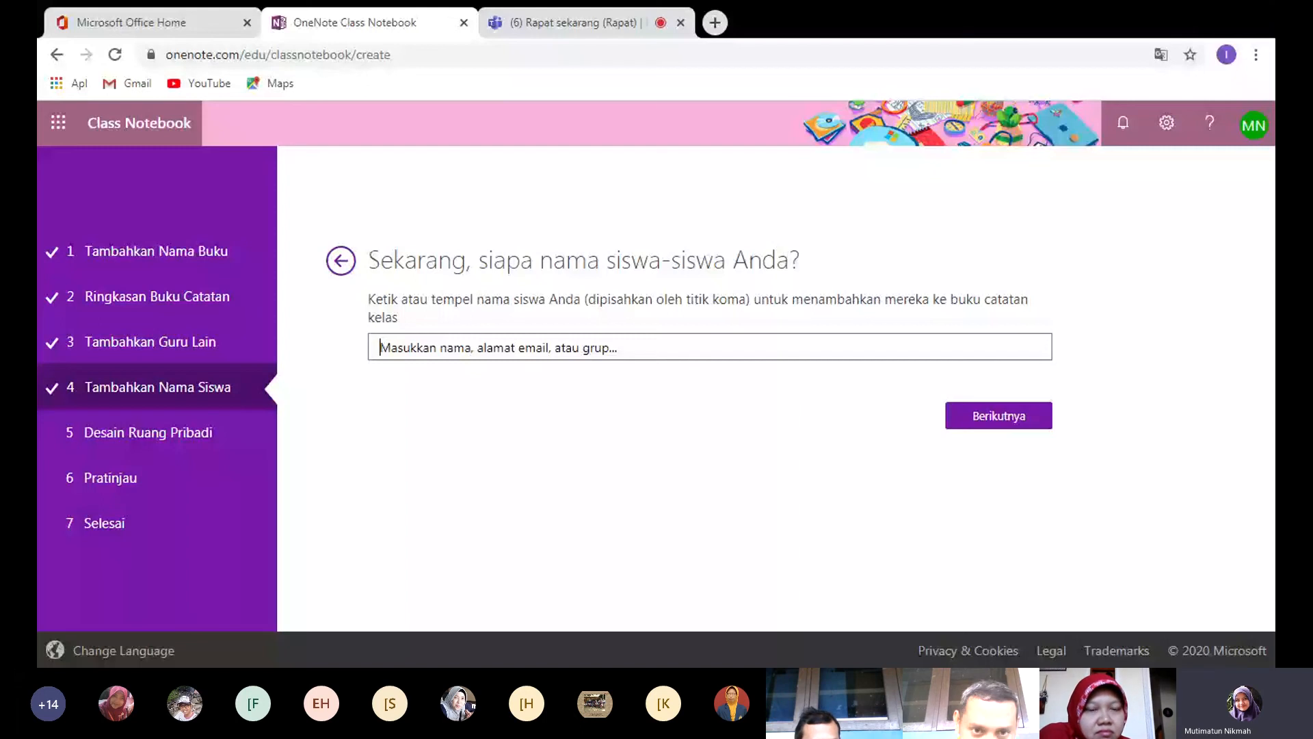
pyautogui.write('AGU')
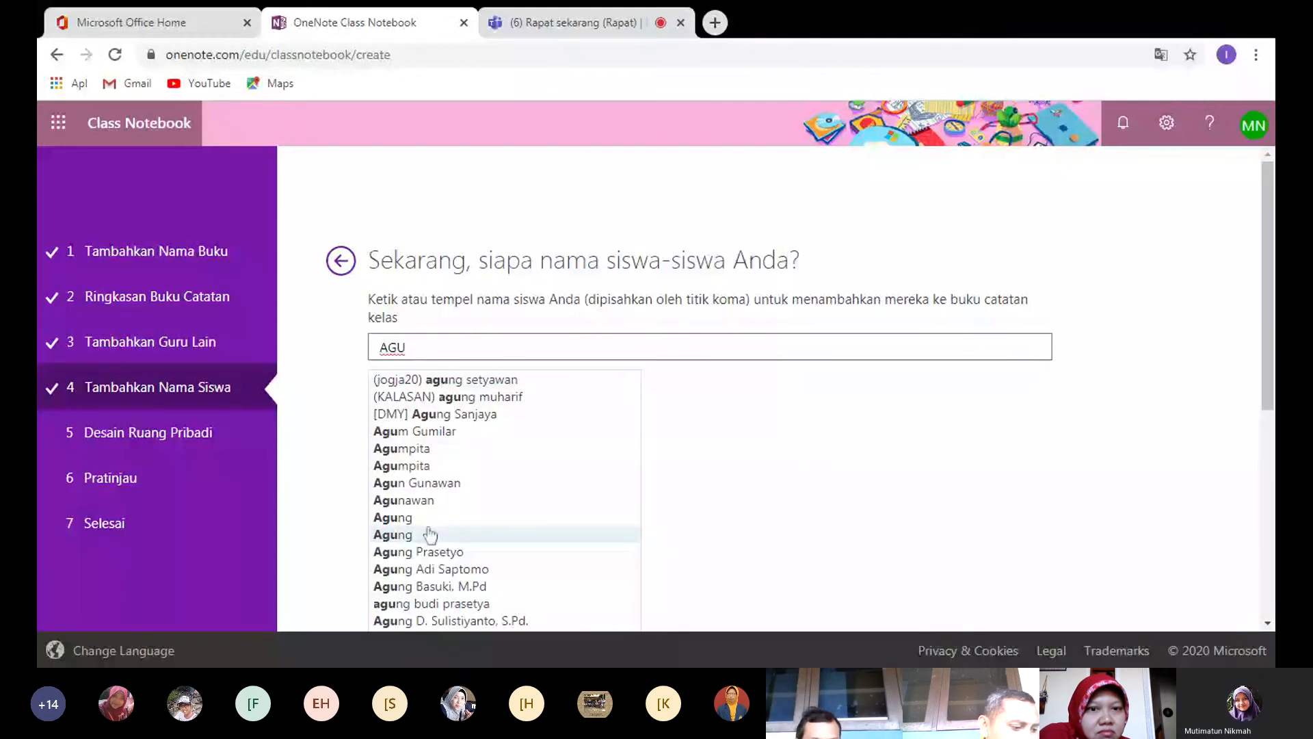
pyautogui.press('BackSpace')
pyautogui.press('BackSpace')
pyautogui.press('BackSpace')
pyautogui.write('MU')
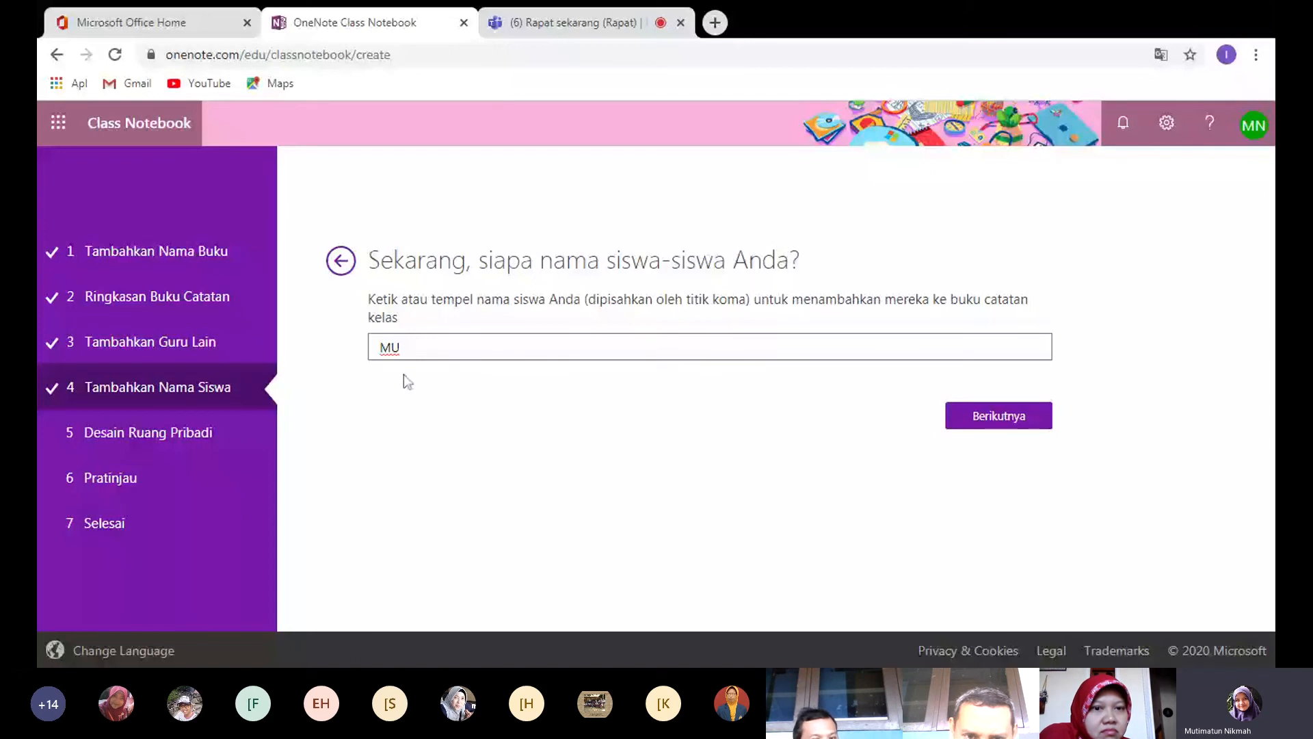
pyautogui.press('BackSpace')
pyautogui.press('BackSpace')
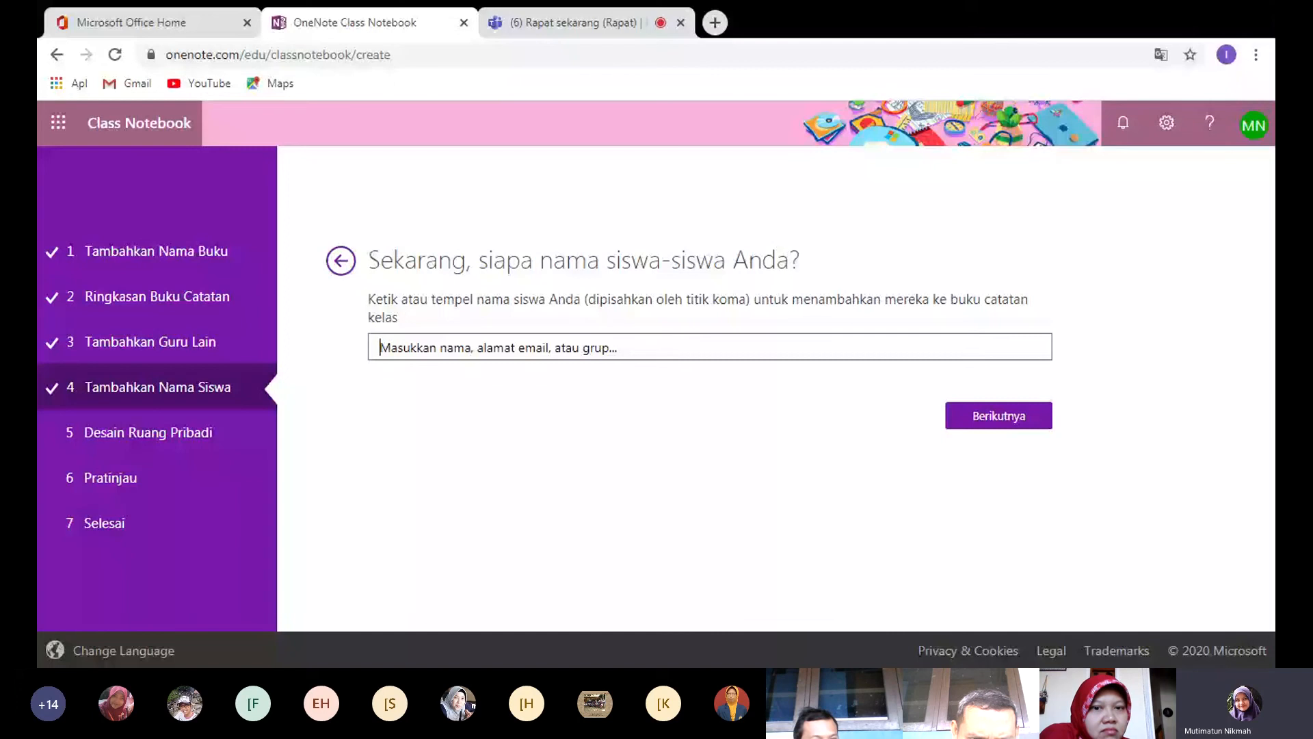
# Try to find a student group by searching for KIM, TRIAL and AB.
pyautogui.write('K')
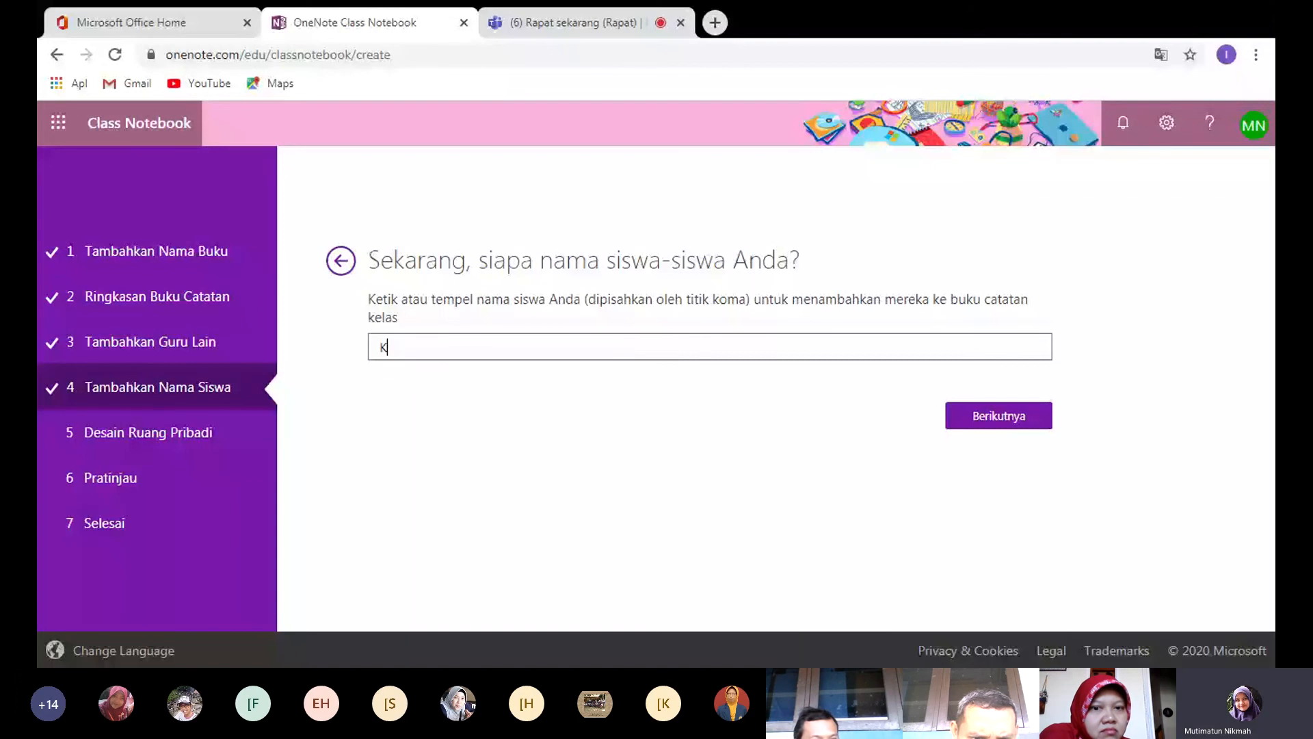
pyautogui.write('IM')
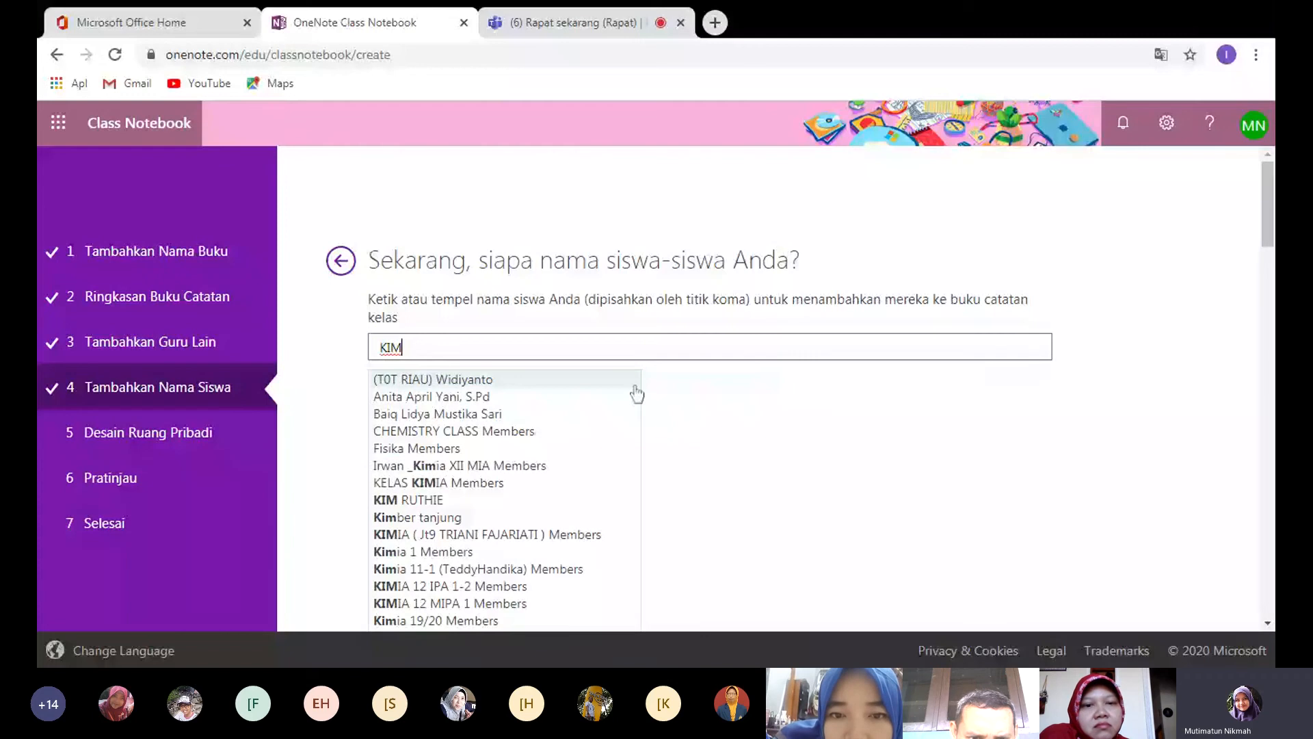
pyautogui.press('BackSpace')
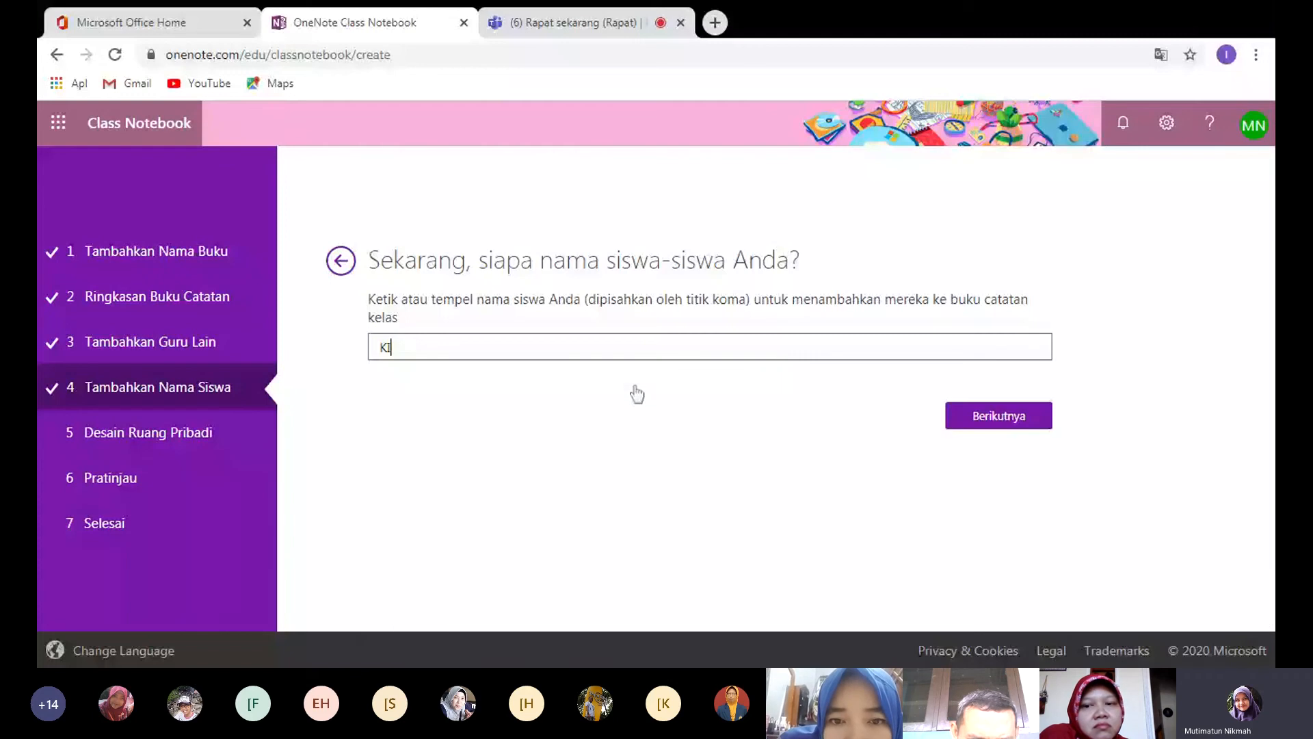
pyautogui.press('BackSpace')
pyautogui.press('BackSpace')
pyautogui.write('TRIAL')
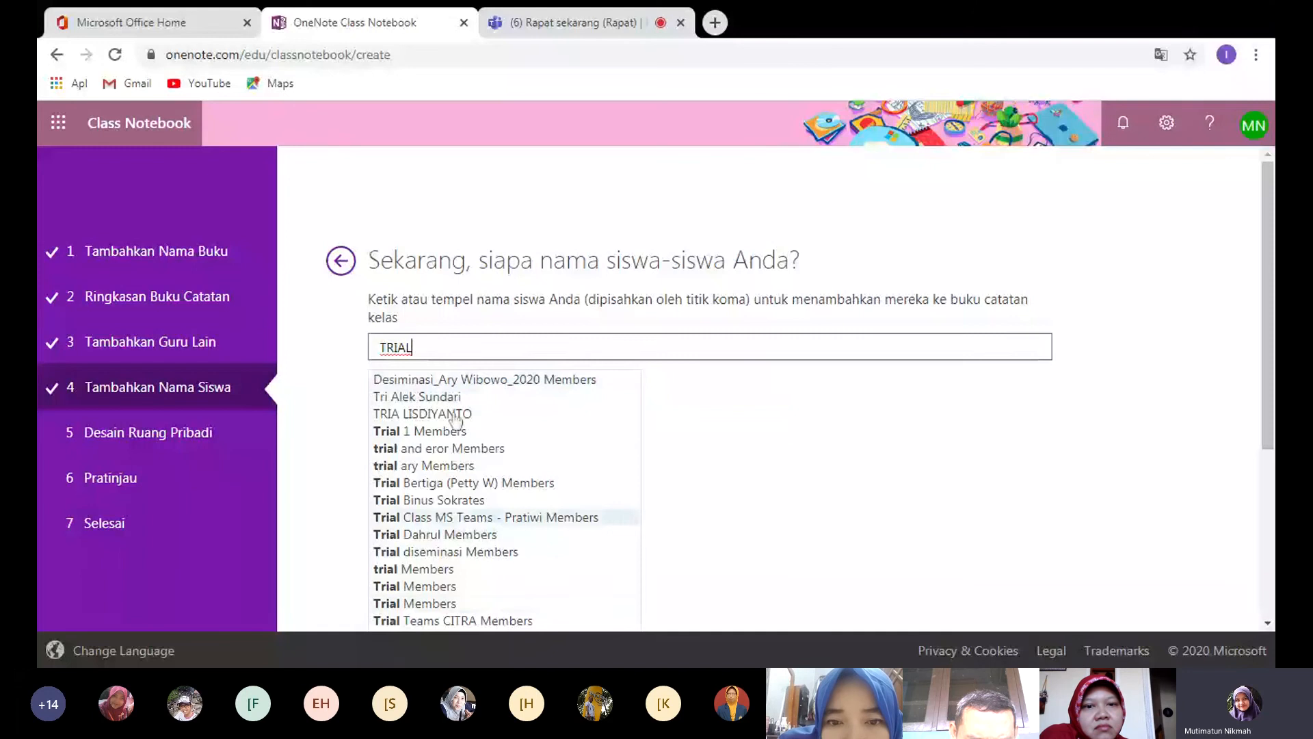
pyautogui.press('BackSpace')
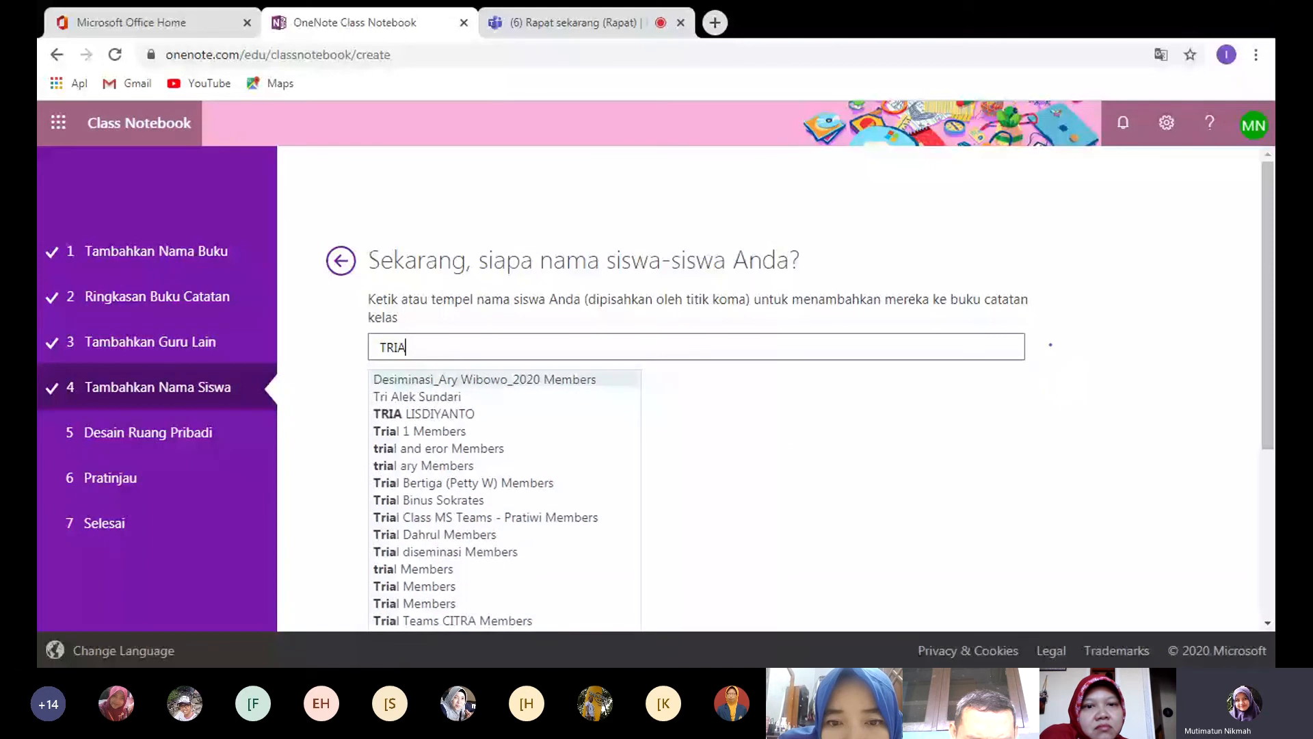
pyautogui.press('BackSpace')
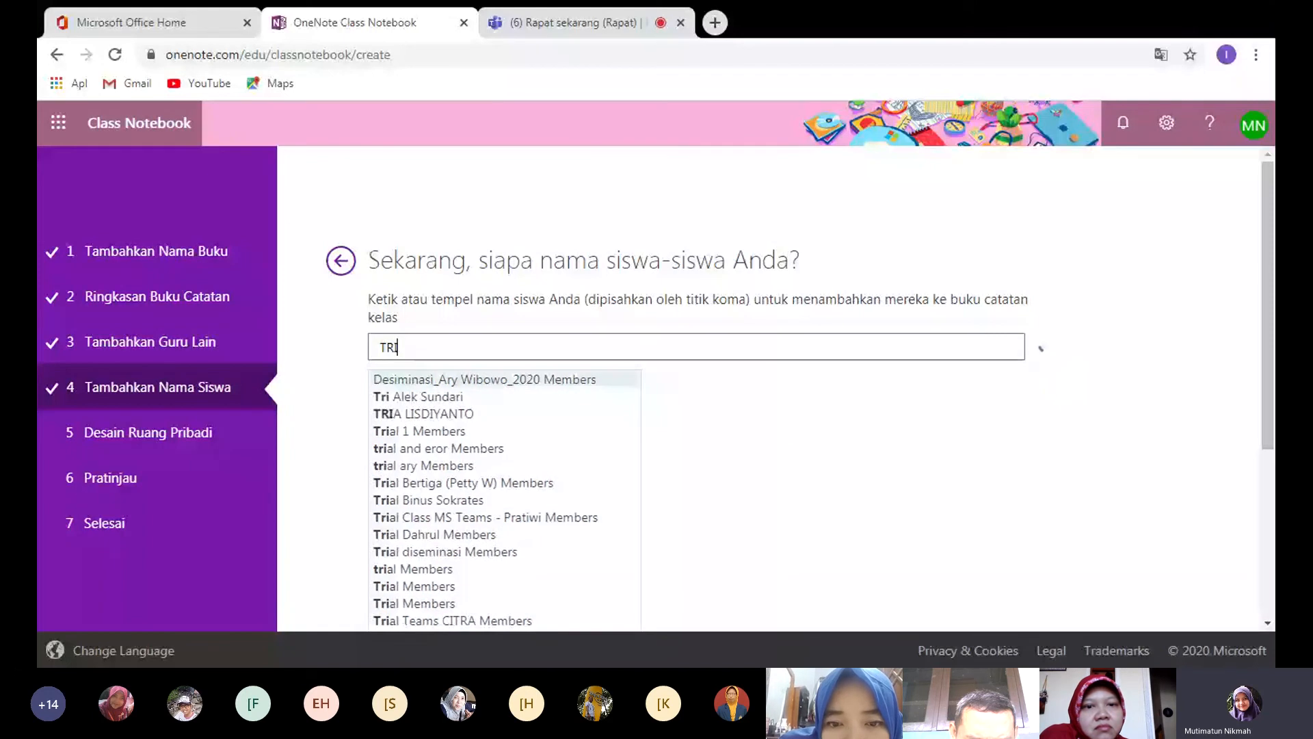
pyautogui.press('BackSpace')
pyautogui.press('BackSpace')
pyautogui.press('BackSpace')
pyautogui.write('AB')
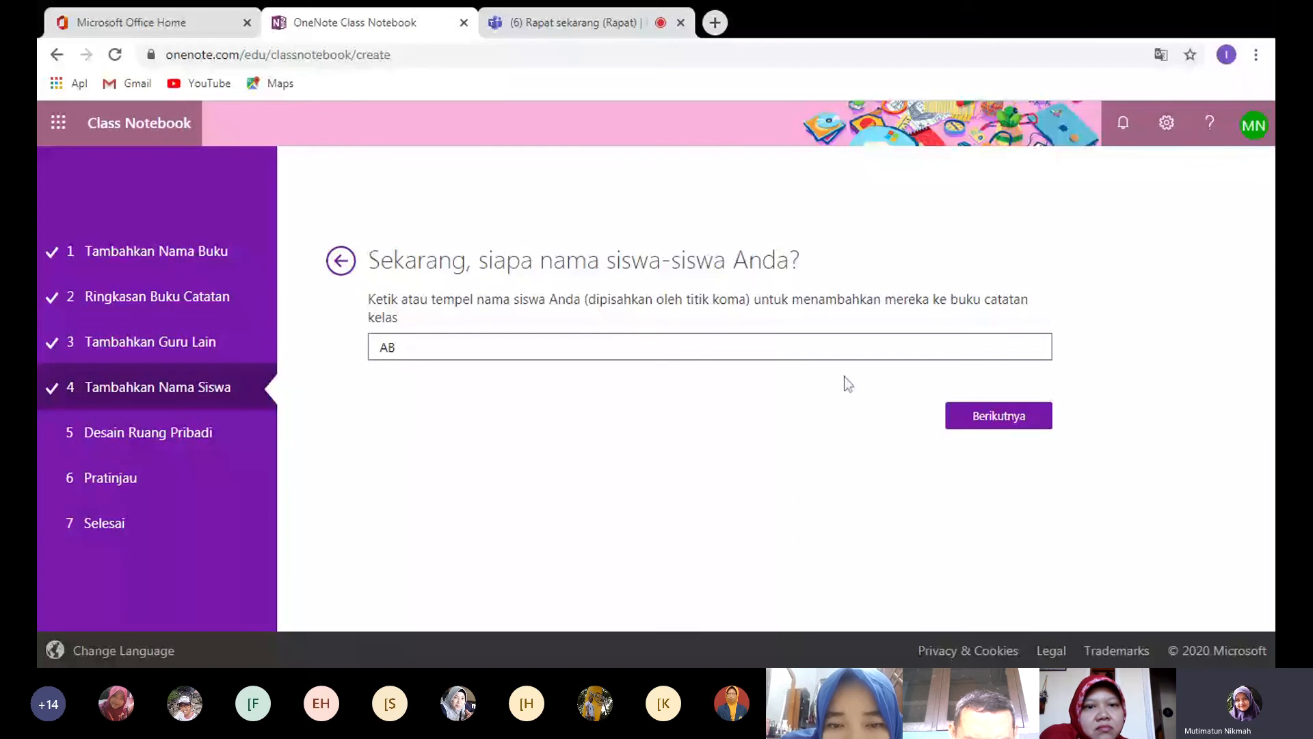
pyautogui.press('BackSpace')
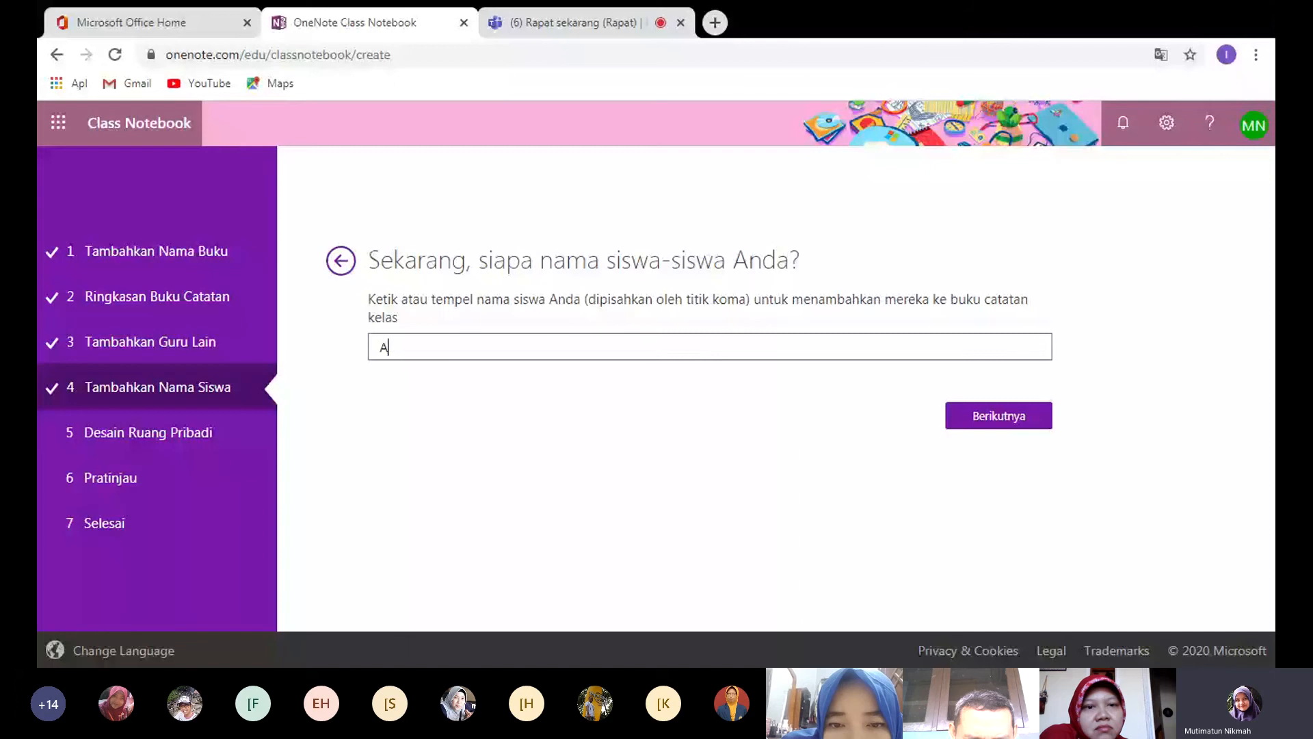
pyautogui.press('BackSpace')
# Search for TRIAL, add the Trial diseminasi Members group as students, and proceed to designing the private spaces.
pyautogui.write('TRI')
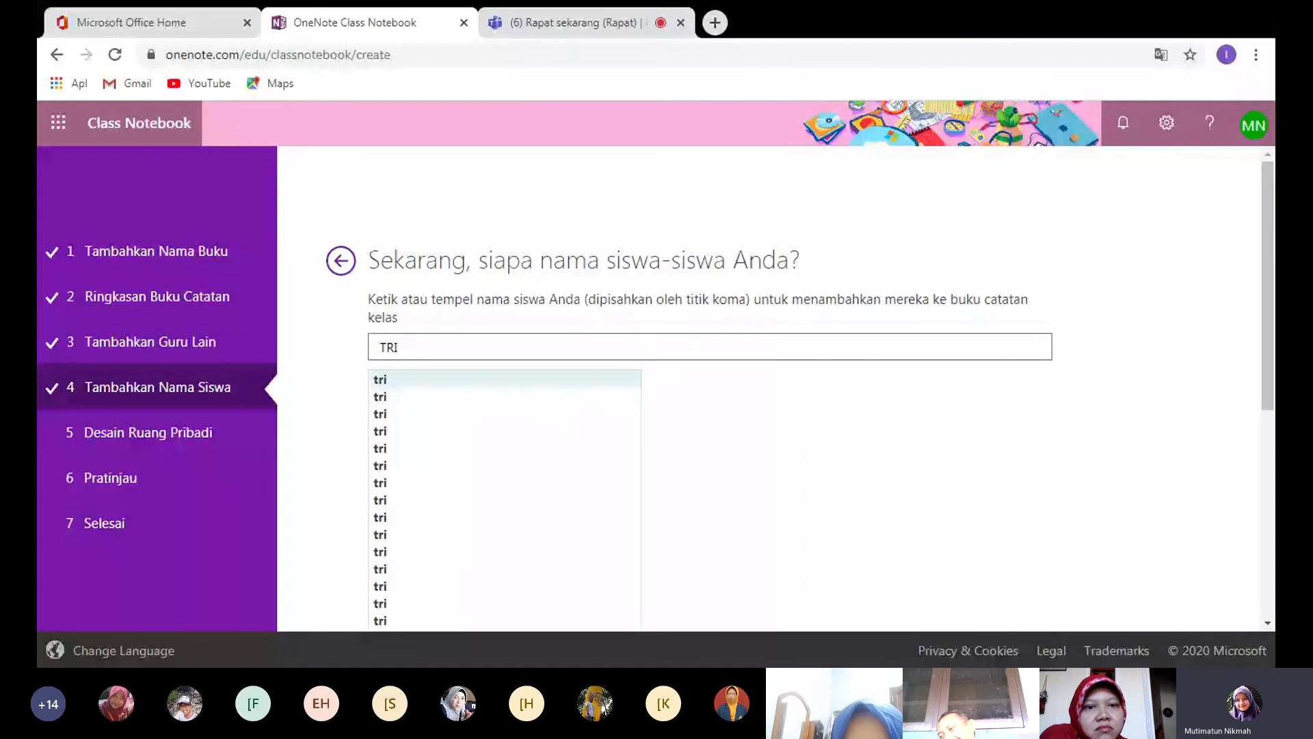
pyautogui.write('AL')
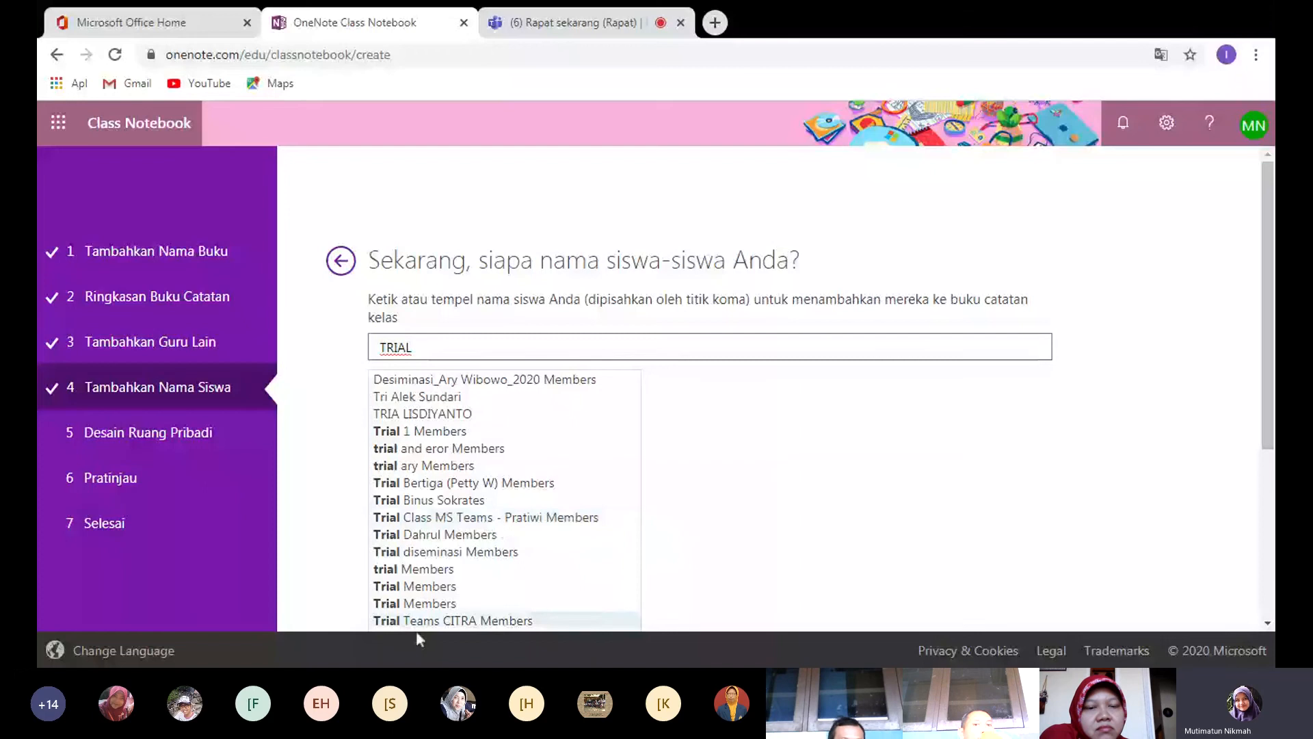
pyautogui.click(438, 552)
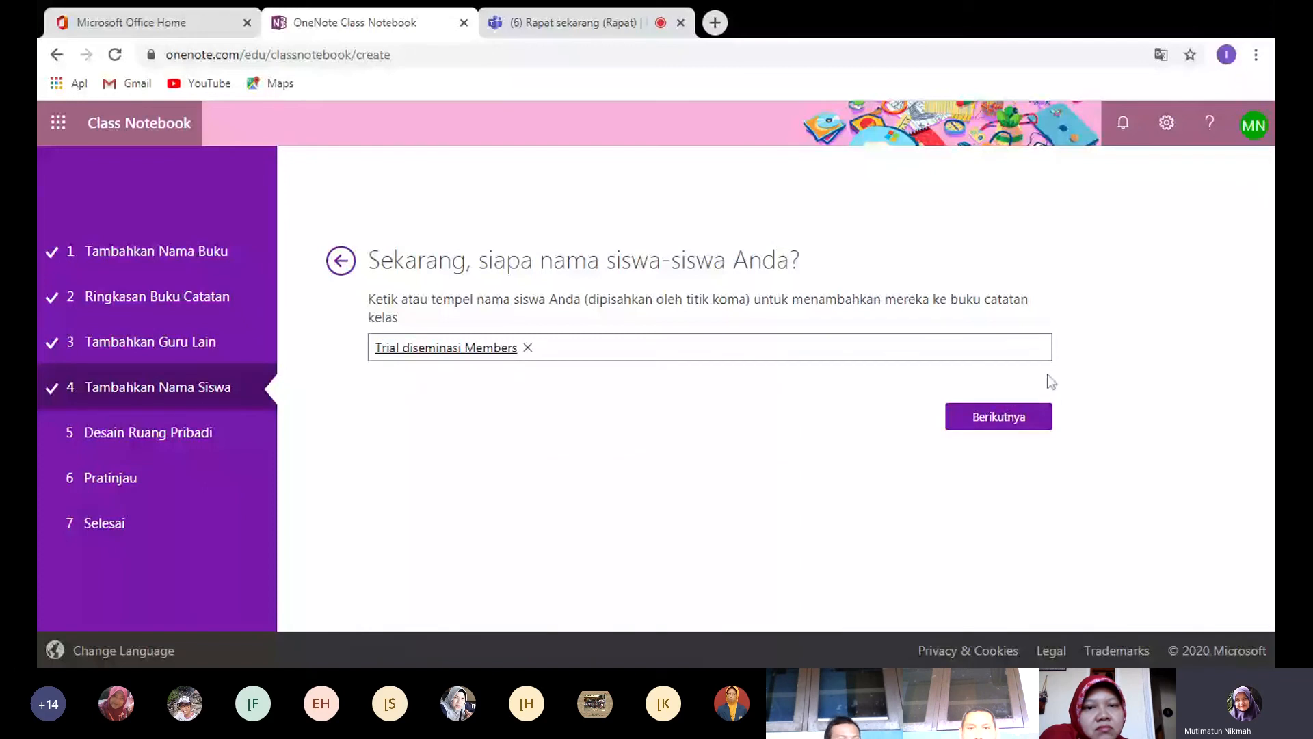
pyautogui.click(1018, 423)
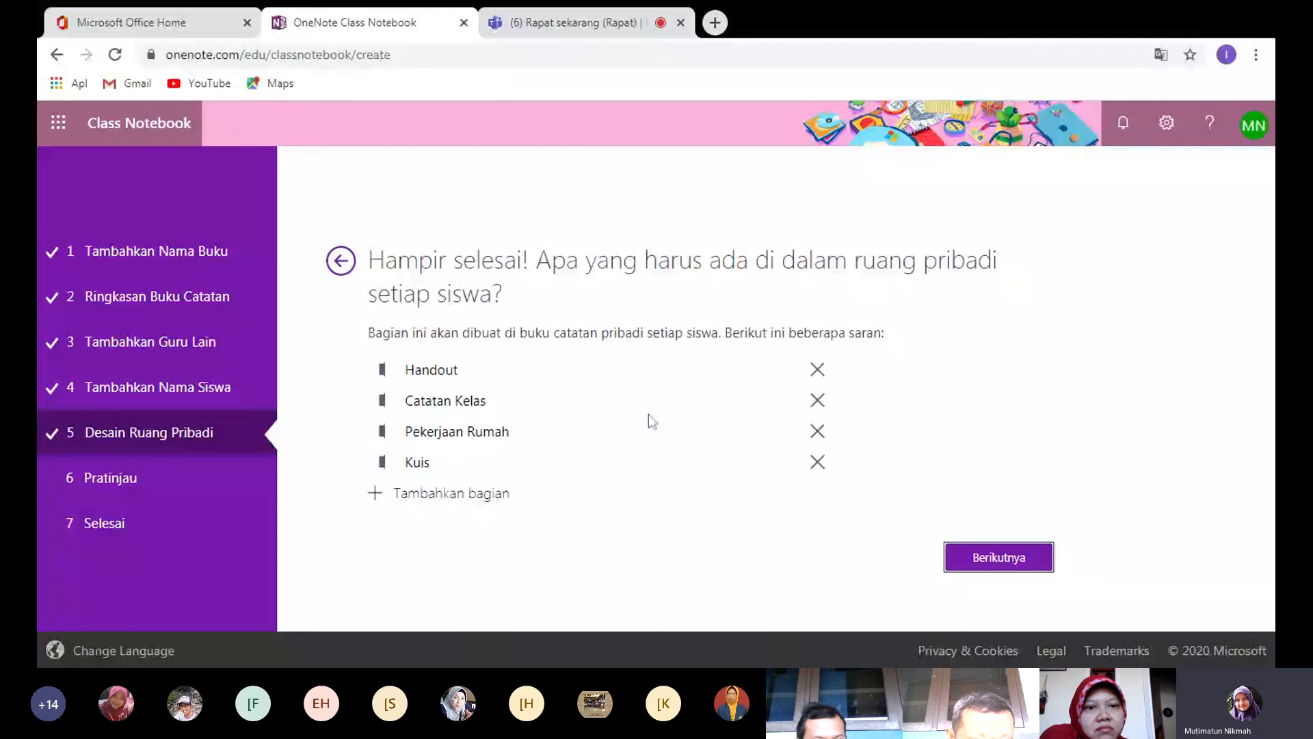
# Rename the Handout section in each student's private space as BIODATA.
pyautogui.click(583, 371)
pyautogui.press('BackSpace')
pyautogui.press('BackSpace')
pyautogui.press('BackSpace')
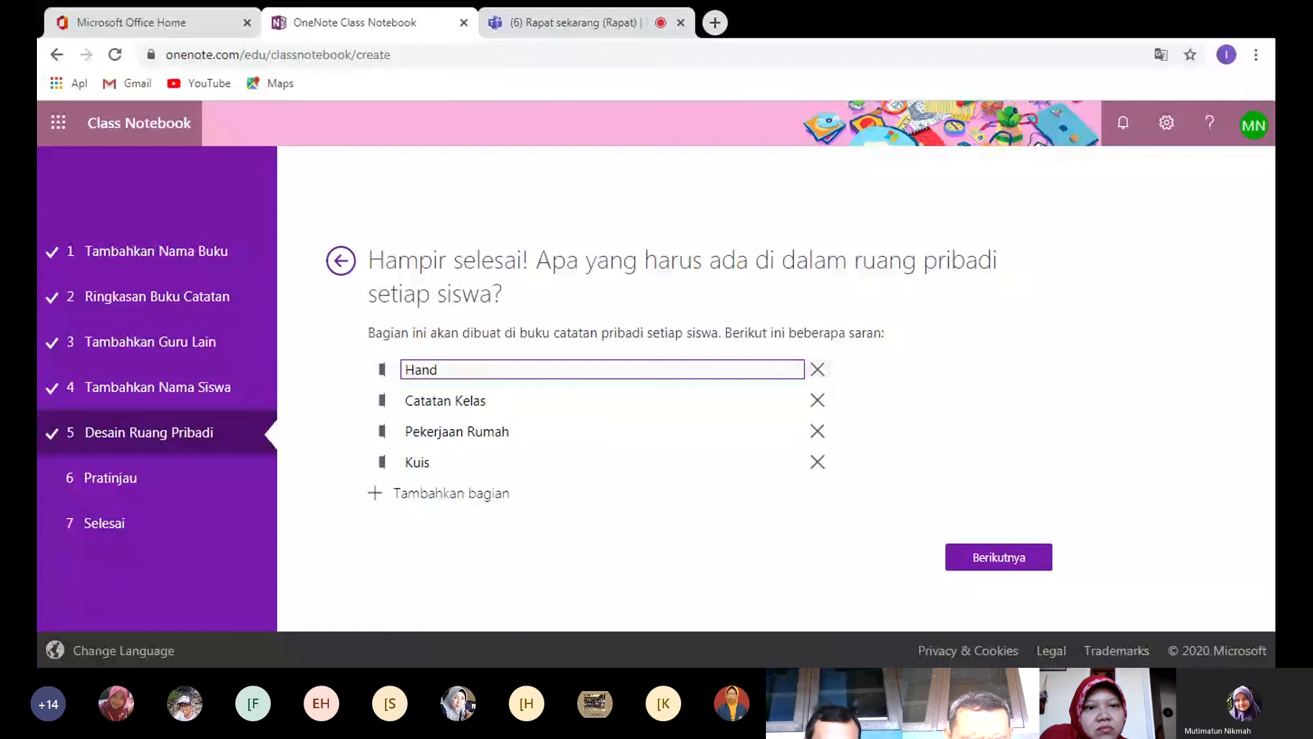
pyautogui.press('BackSpace')
pyautogui.press('BackSpace')
pyautogui.press('BackSpace')
pyautogui.press('BackSpace')
pyautogui.write('BIODATA')
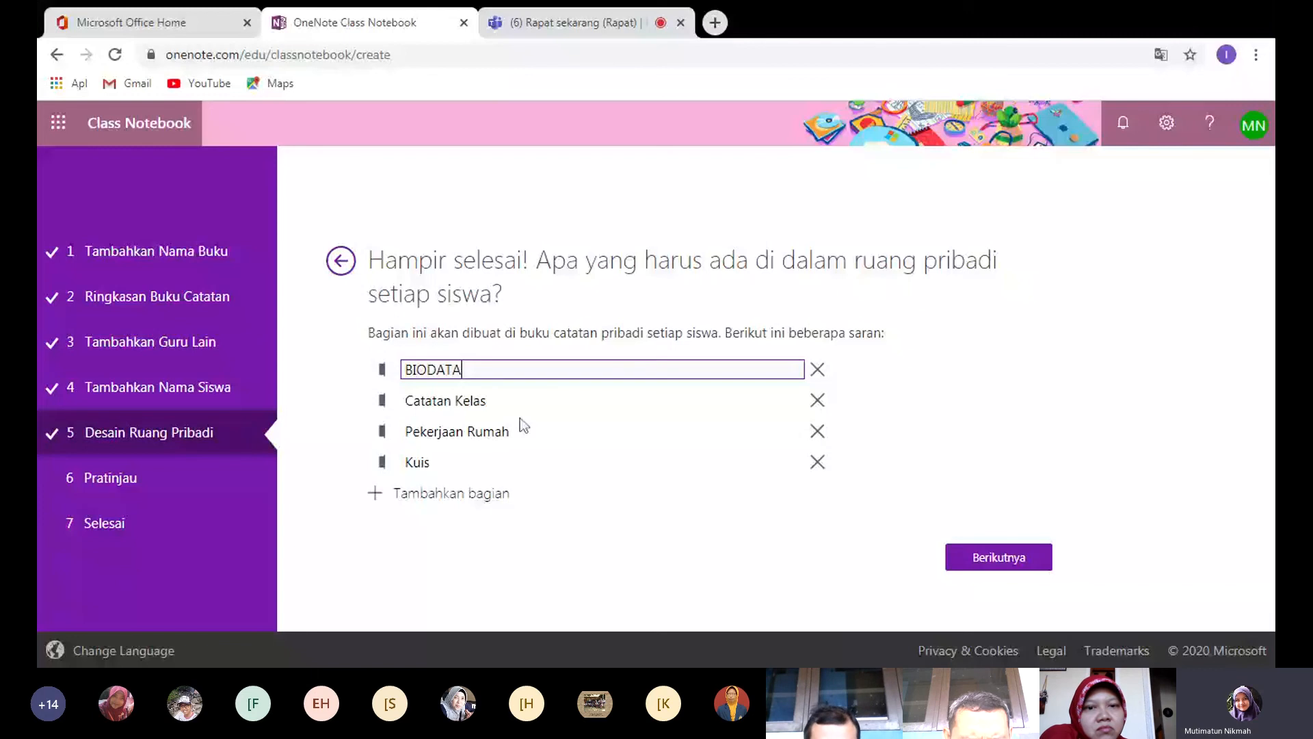
# Add a private-space section named UMPAN BALIK and proceed to the notebook preview.
pyautogui.press('Return')
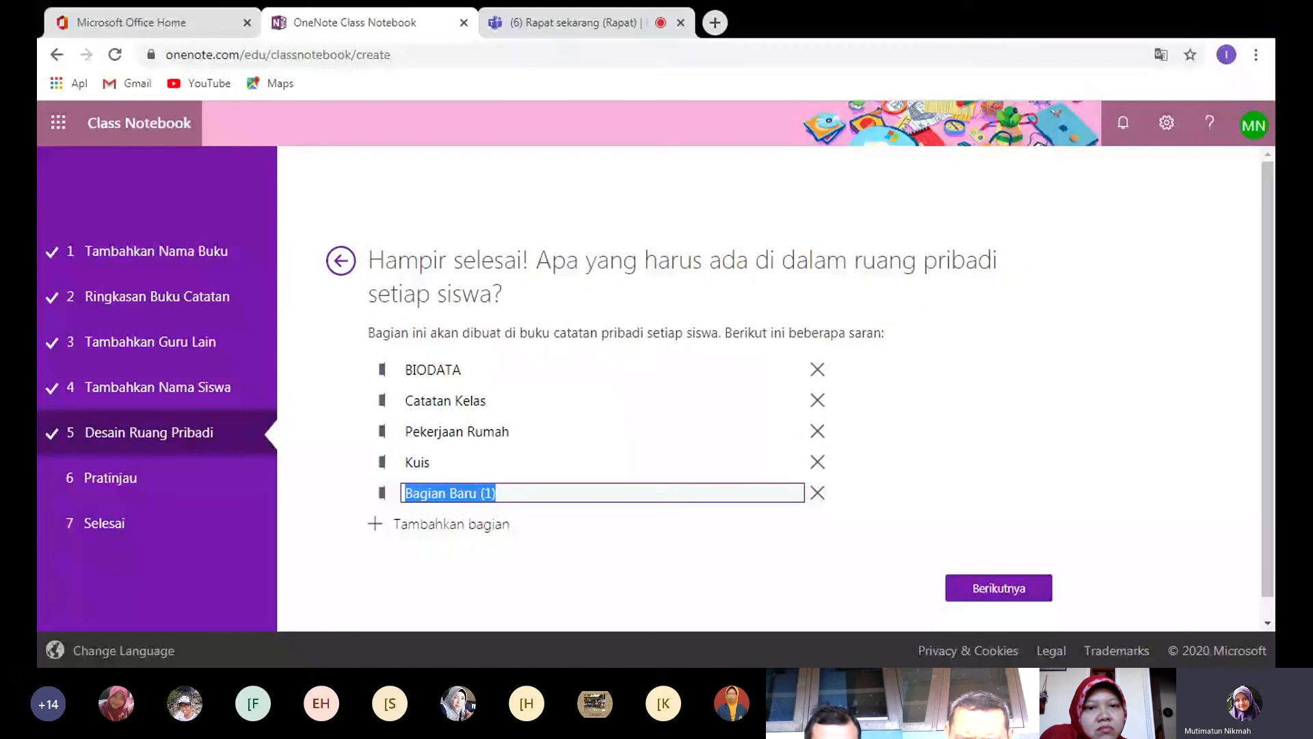
pyautogui.write('UMPAN BALI')
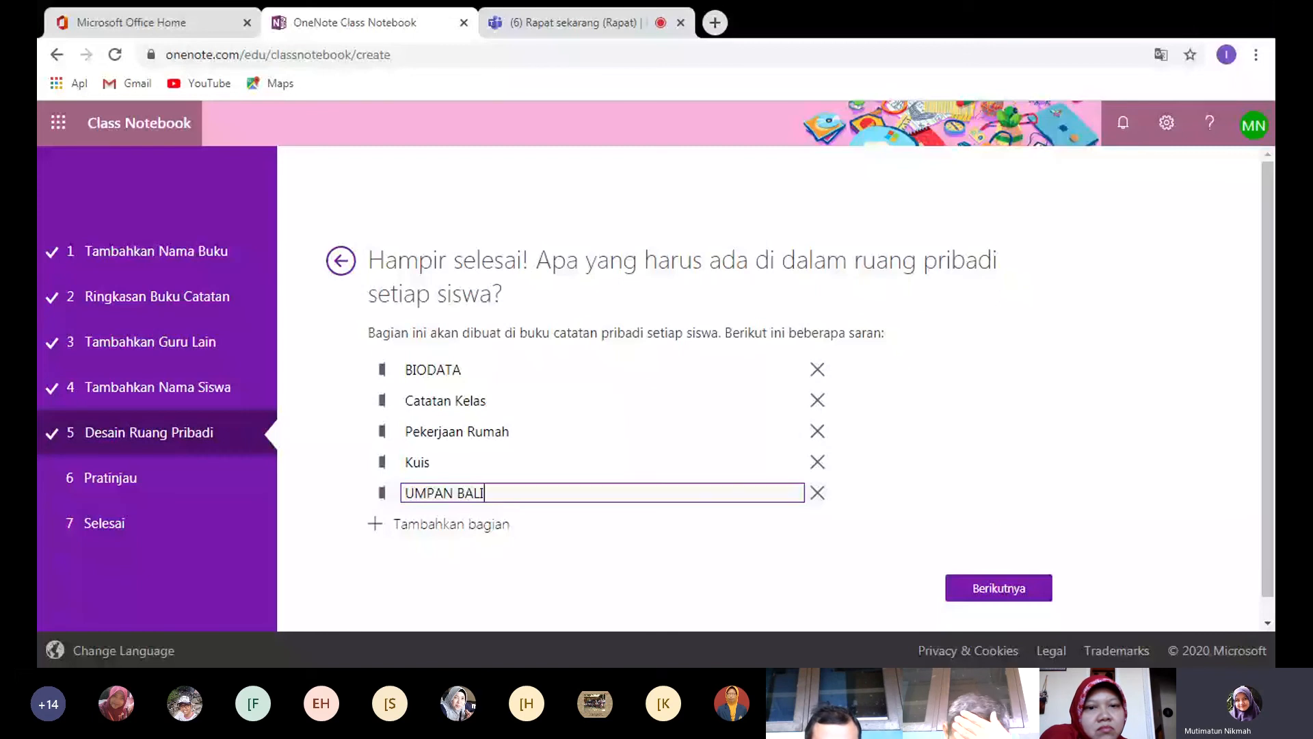
pyautogui.write('K')
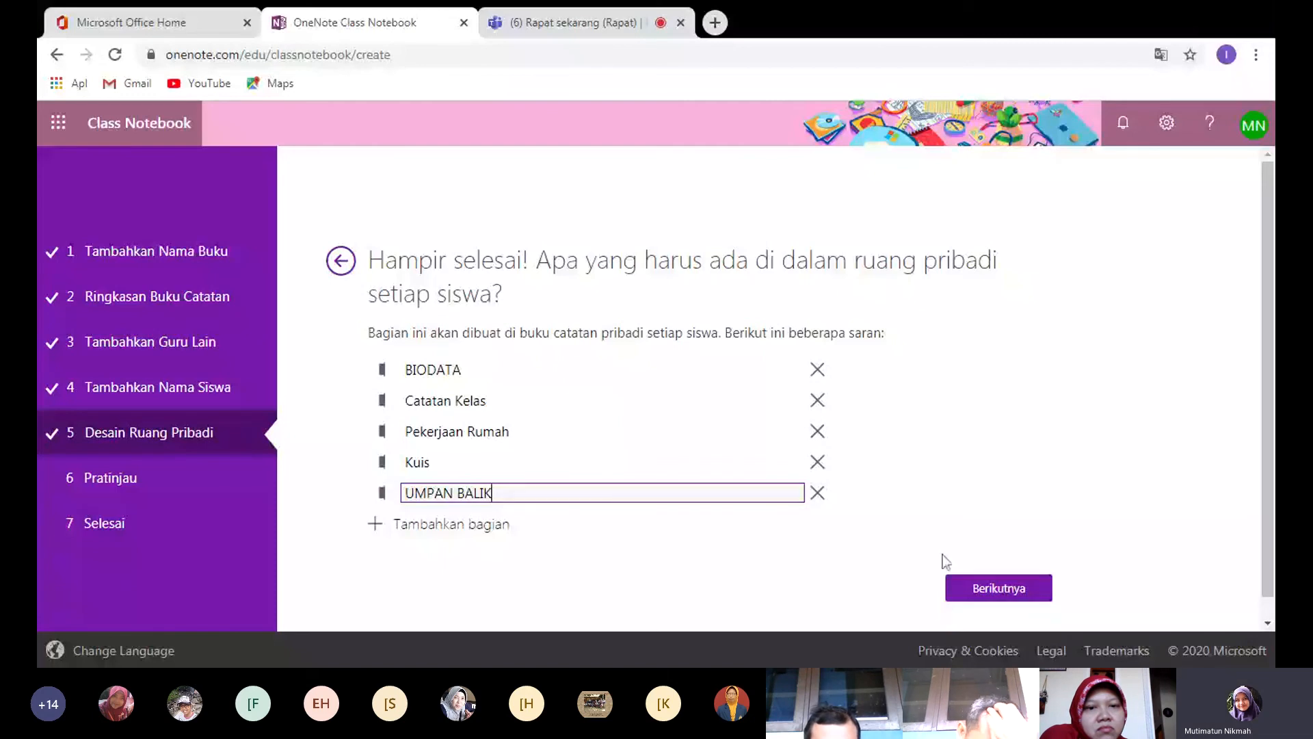
pyautogui.click(972, 587)
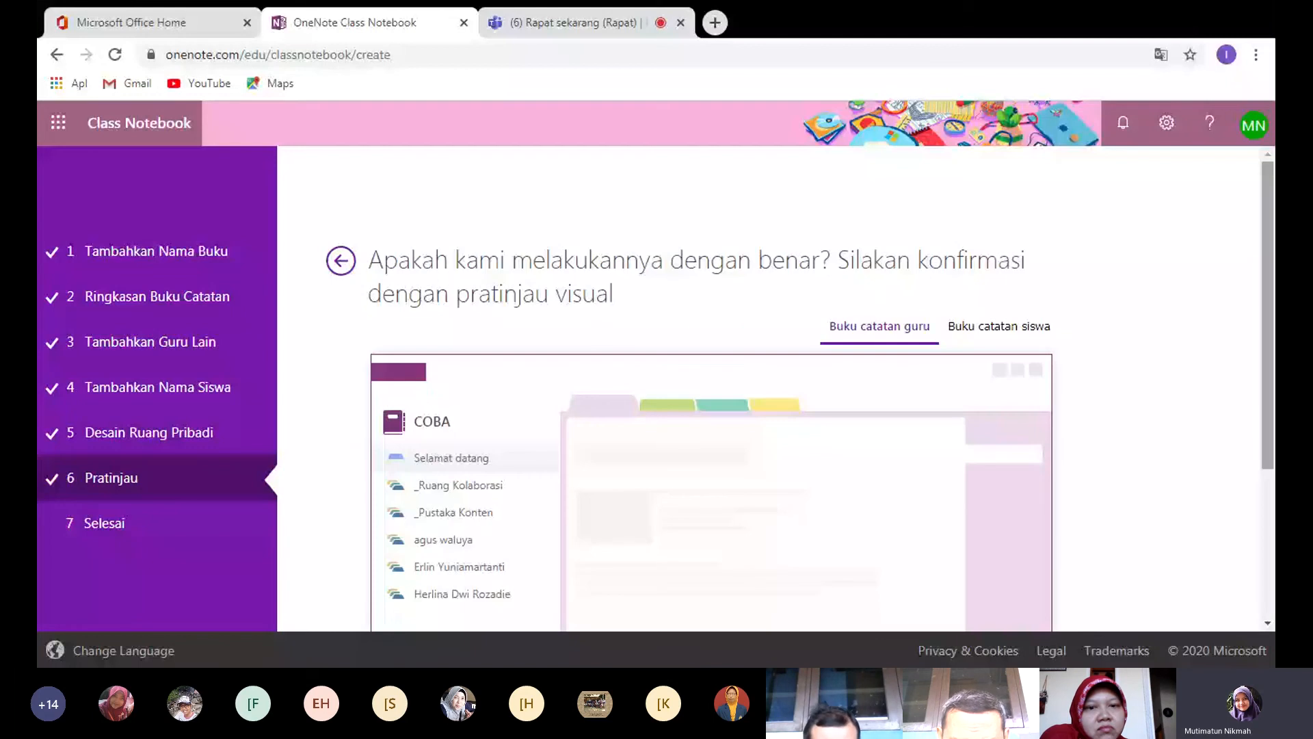
# Examine the teacher and student notebook previews of COBA, including the section groups and each student's private sections.
pyautogui.scroll(-2, 1272, 395)
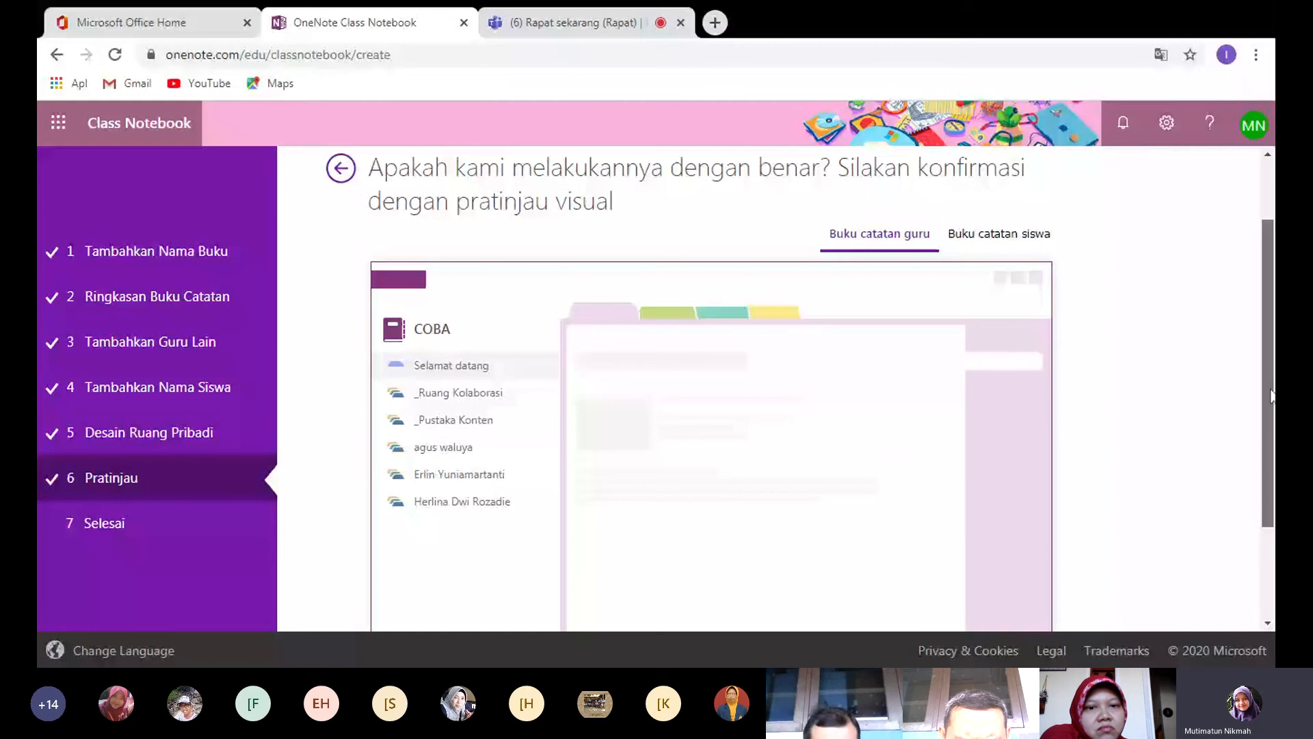
pyautogui.scroll(-1, 500, 318)
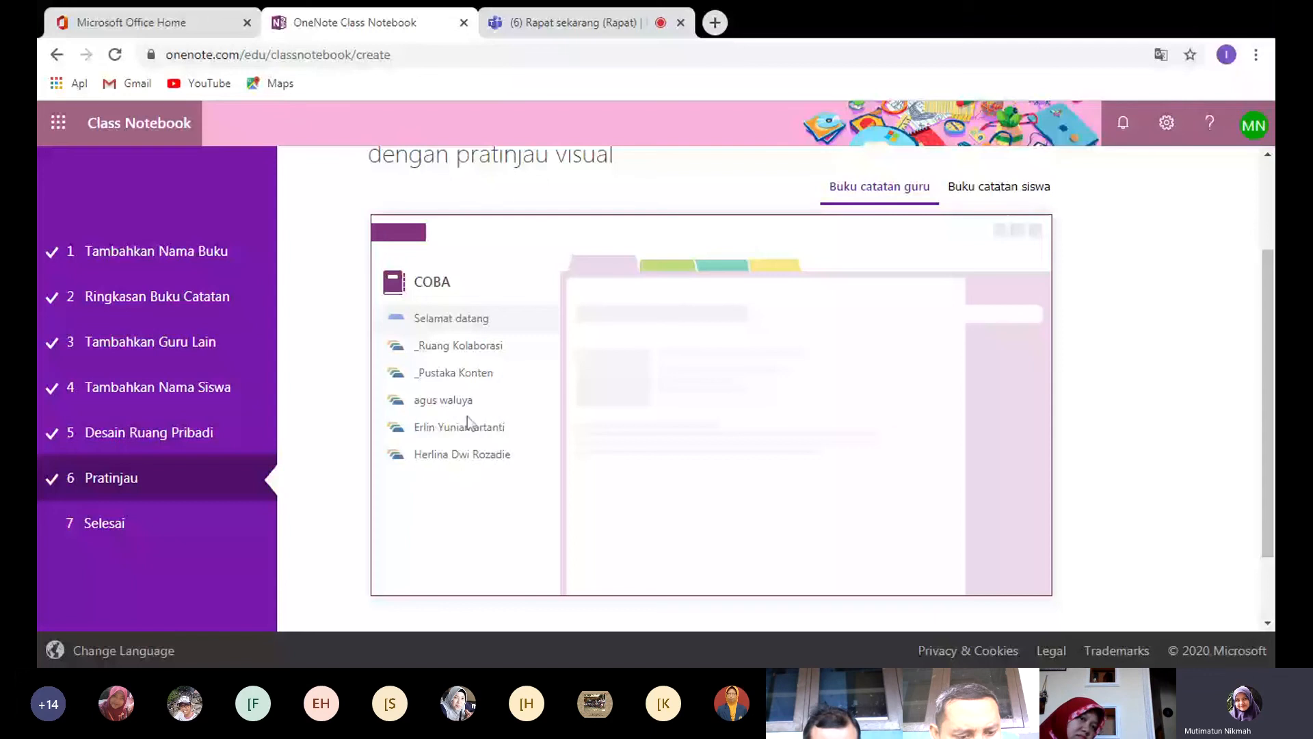
pyautogui.scroll(1, 1232, 305)
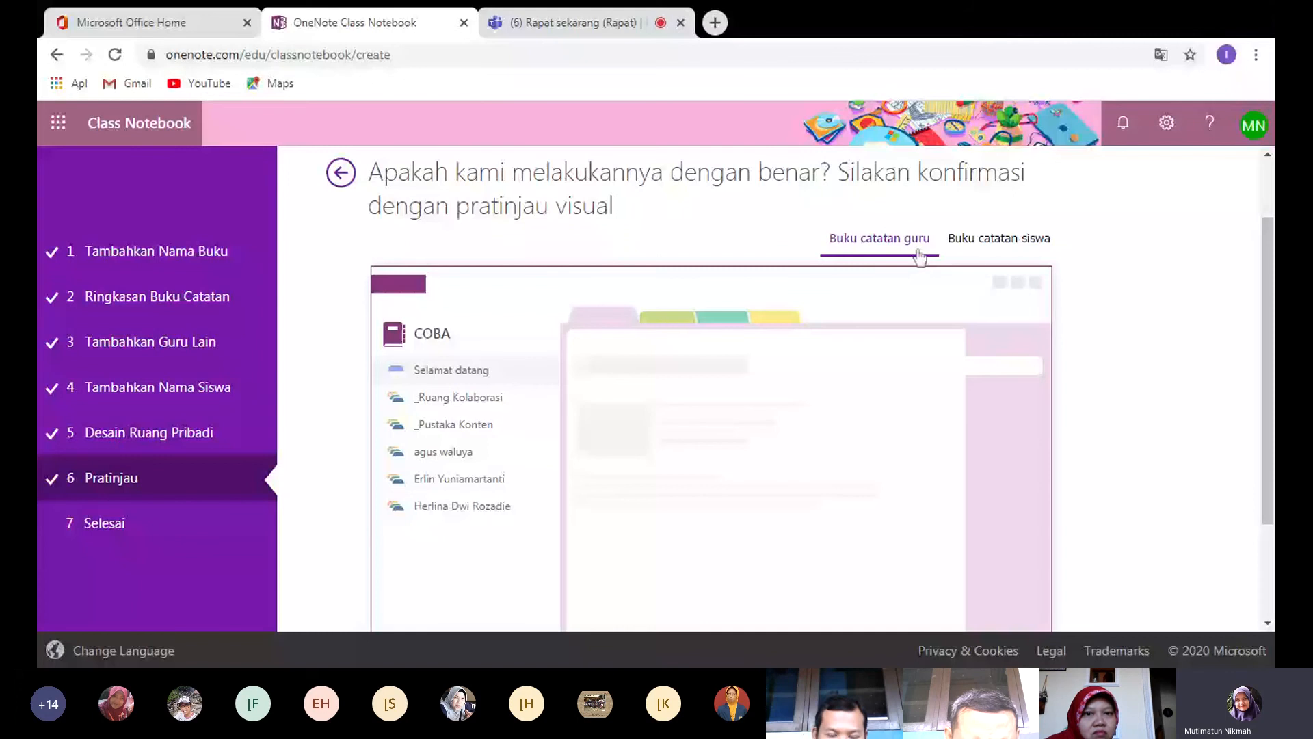
pyautogui.click(999, 238)
pyautogui.scroll(-1, 1263, 274)
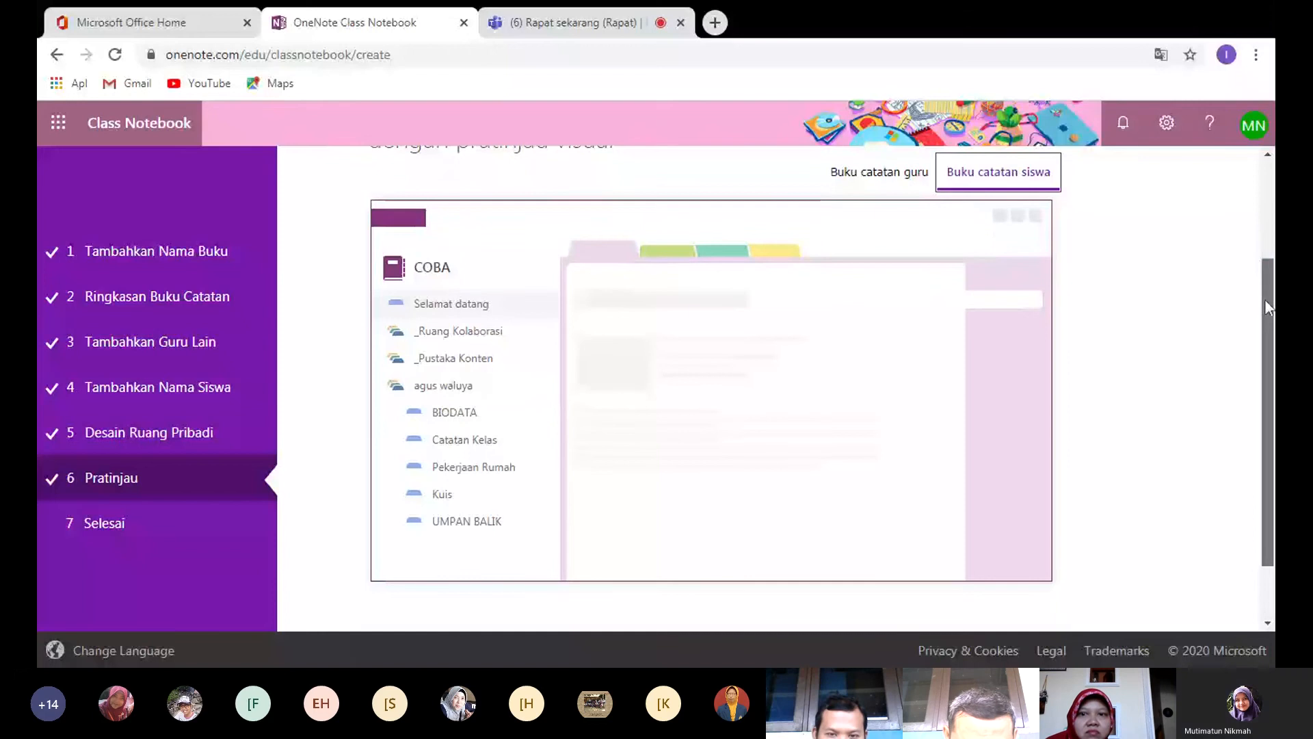
pyautogui.scroll(-1, 1266, 307)
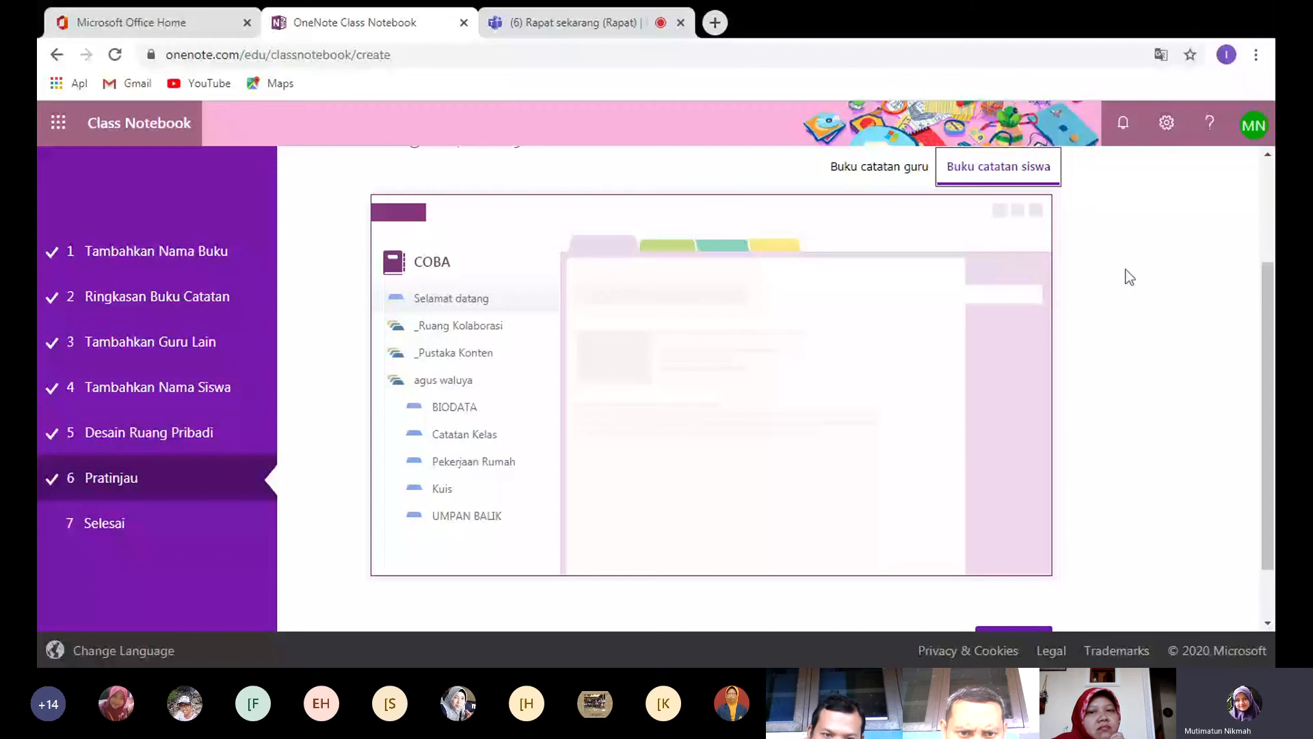
pyautogui.scroll(-2, 1138, 547)
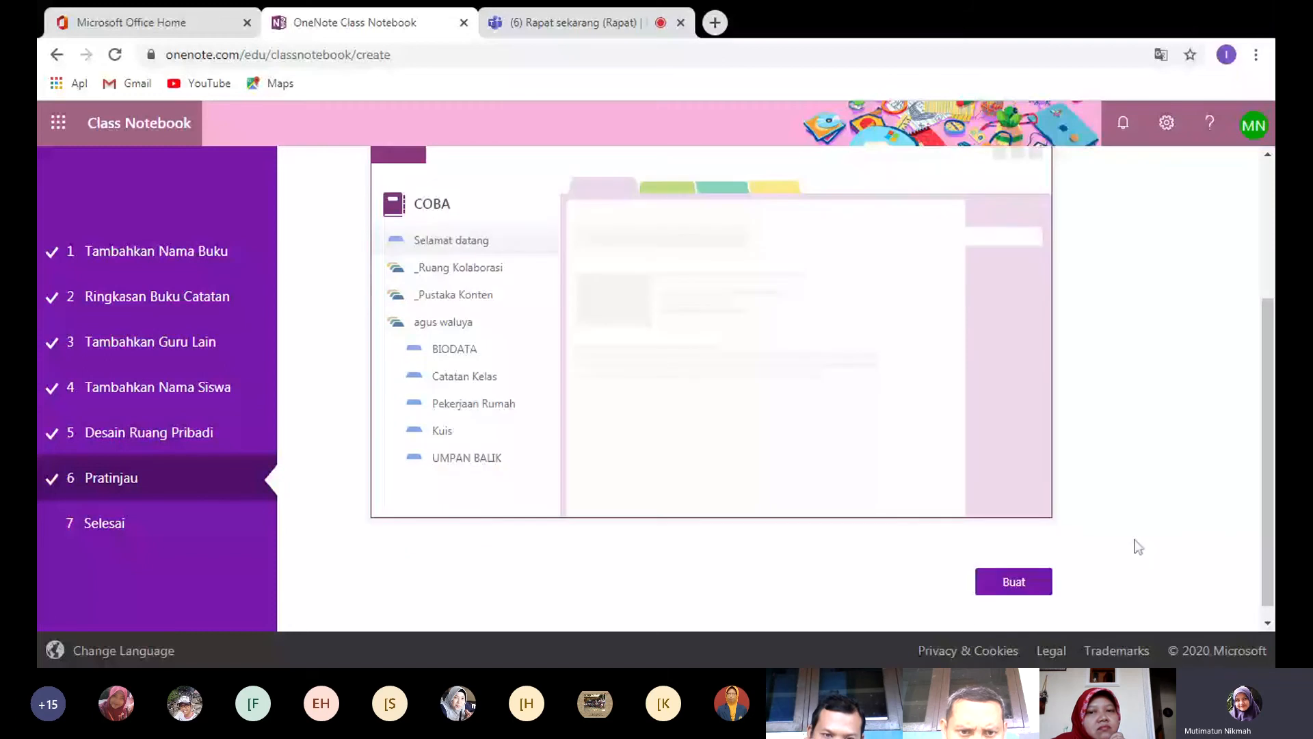
pyautogui.moveTo(1269, 370); pyautogui.dragTo(1269, 233)
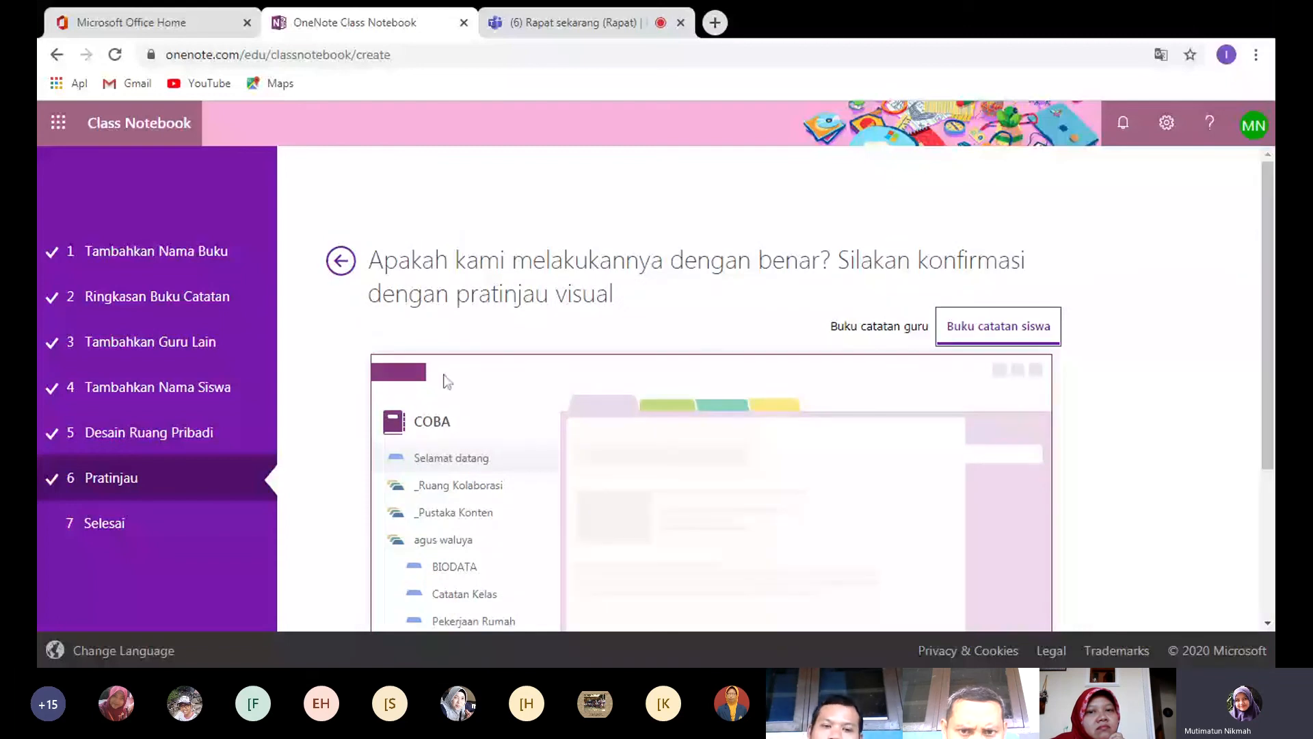
pyautogui.scroll(-3, 447, 380)
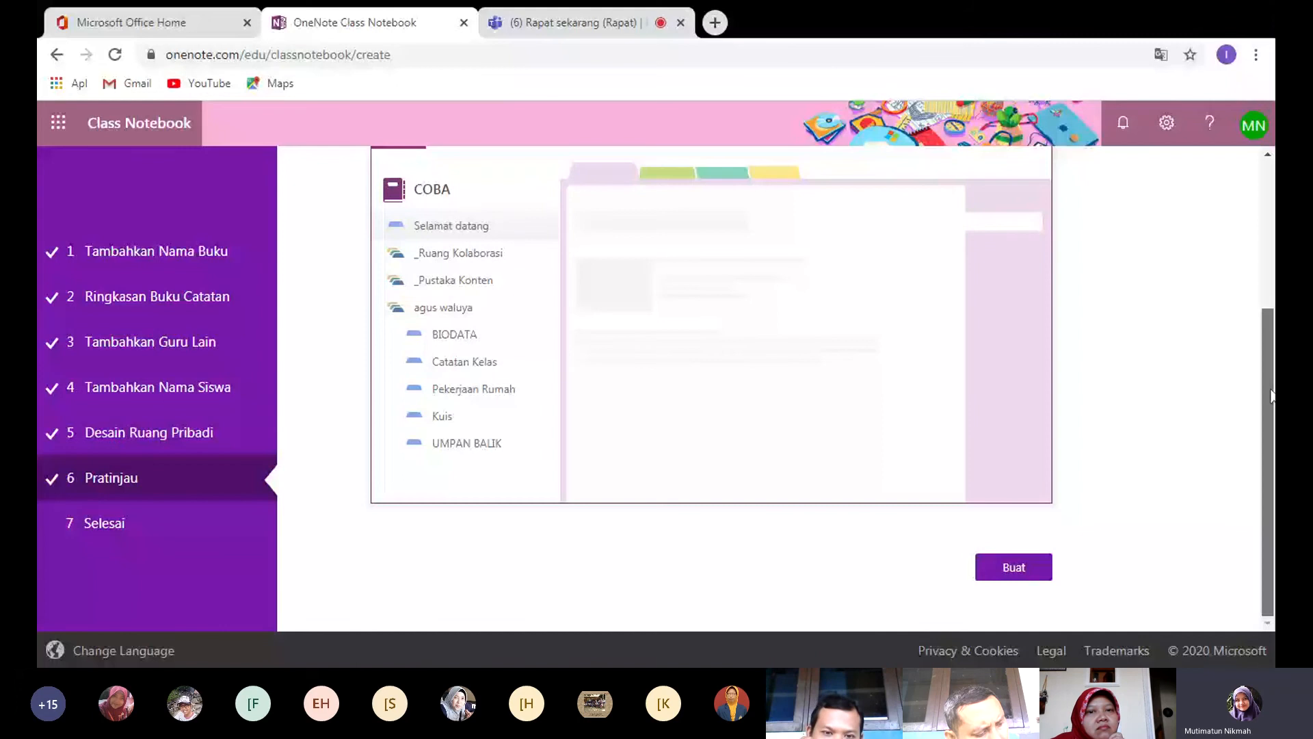
# Create the COBA class notebook from the reviewed preview.
pyautogui.click(1011, 574)
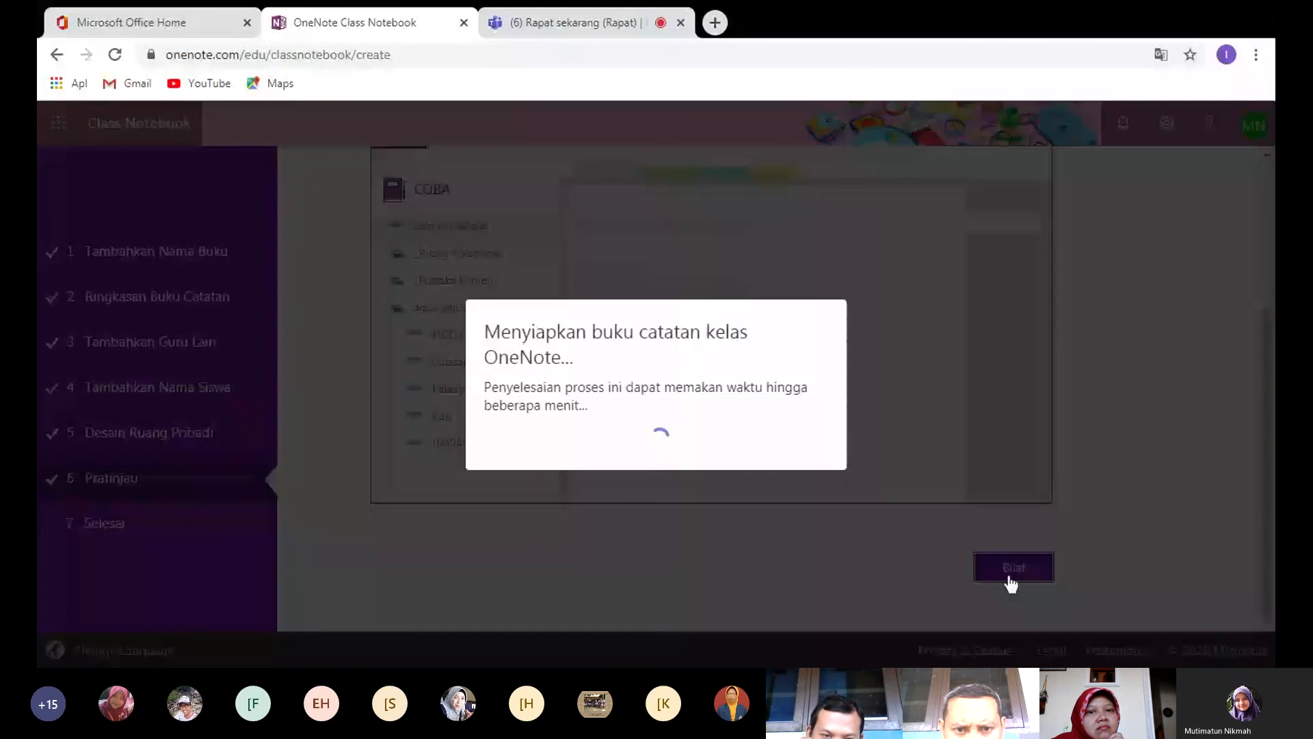
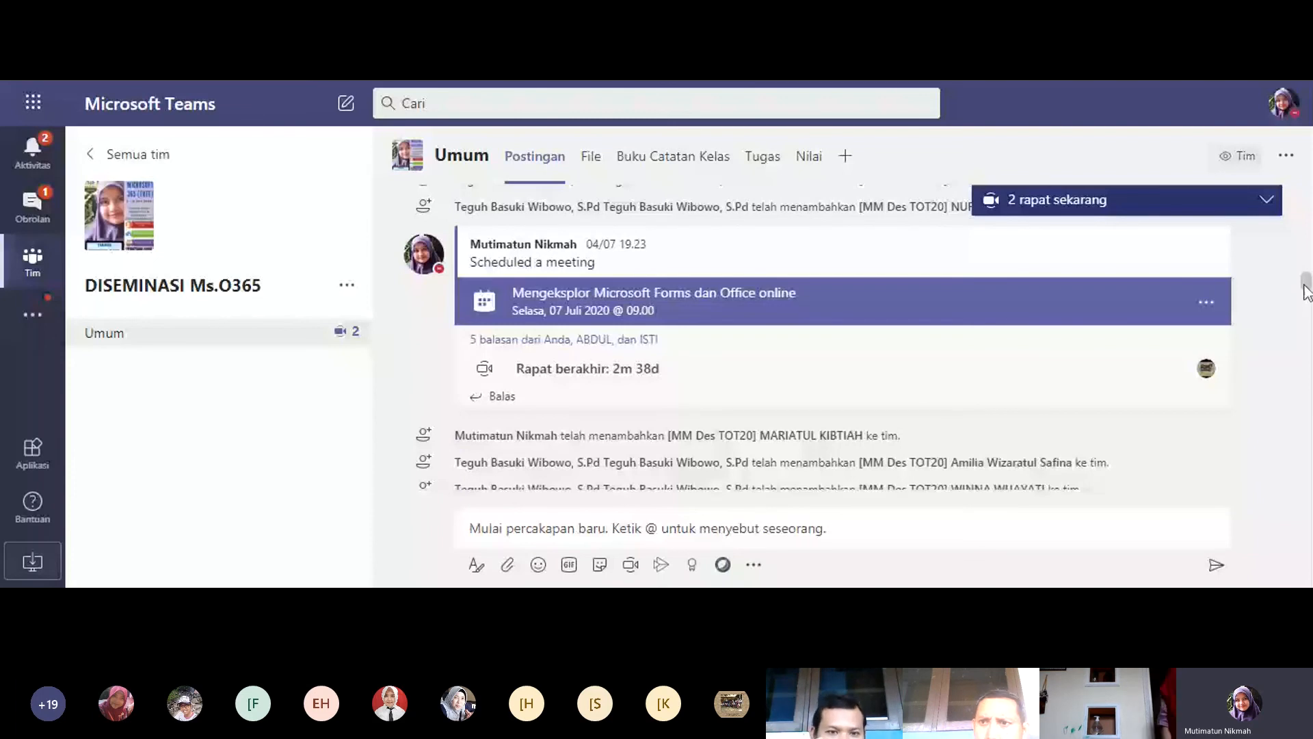
# In Microsoft Teams, look through the Umum channel posts of DISEMINASI Ms.O365, from the welcome announcement to the Pengenalan MEC dan Ms. Teams meeting.
pyautogui.moveTo(1305, 285); pyautogui.dragTo(1305, 286)
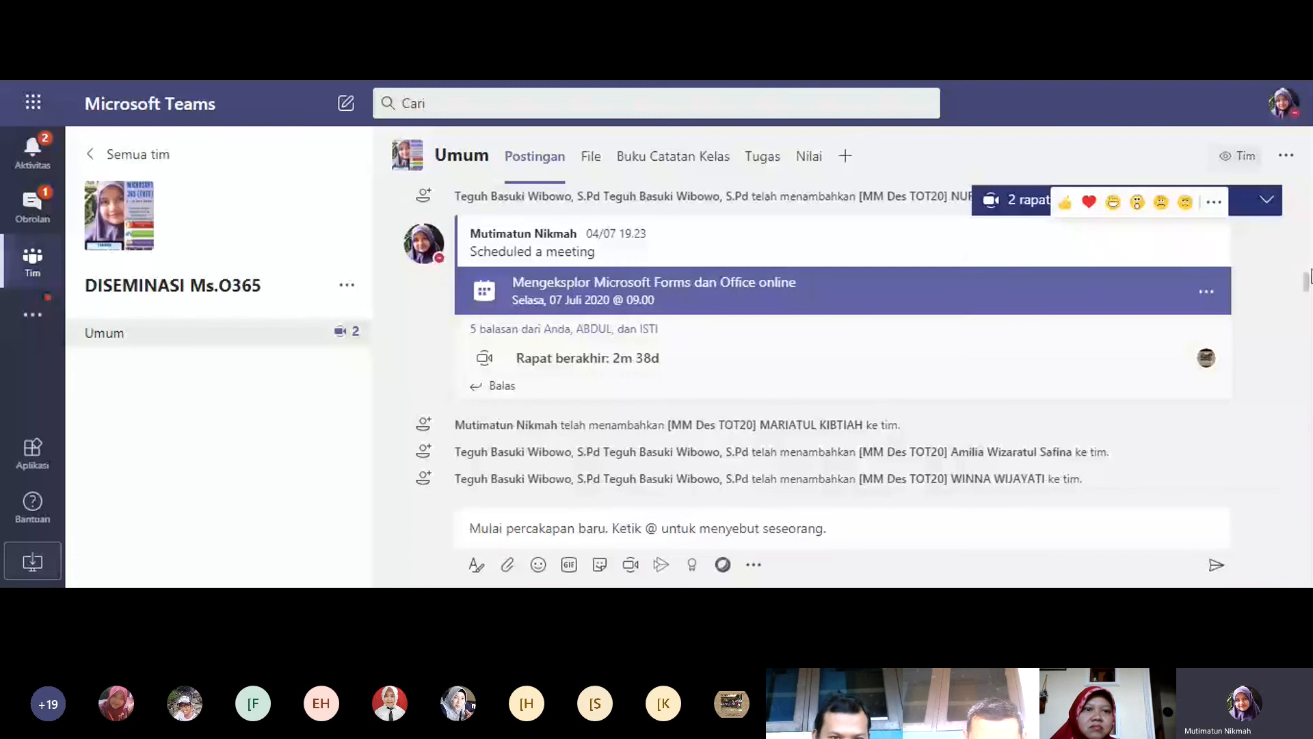
pyautogui.scroll(5, 1308, 275)
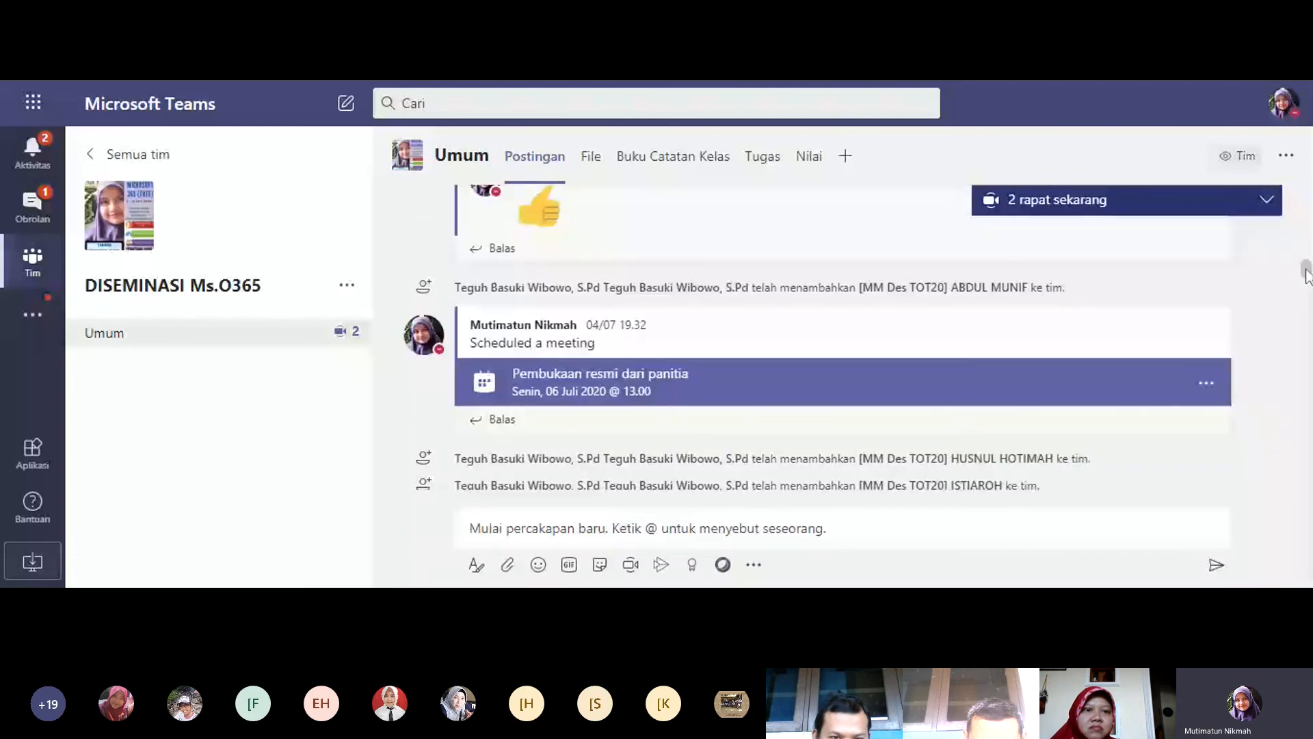
pyautogui.moveTo(1306, 276); pyautogui.dragTo(1308, 262)
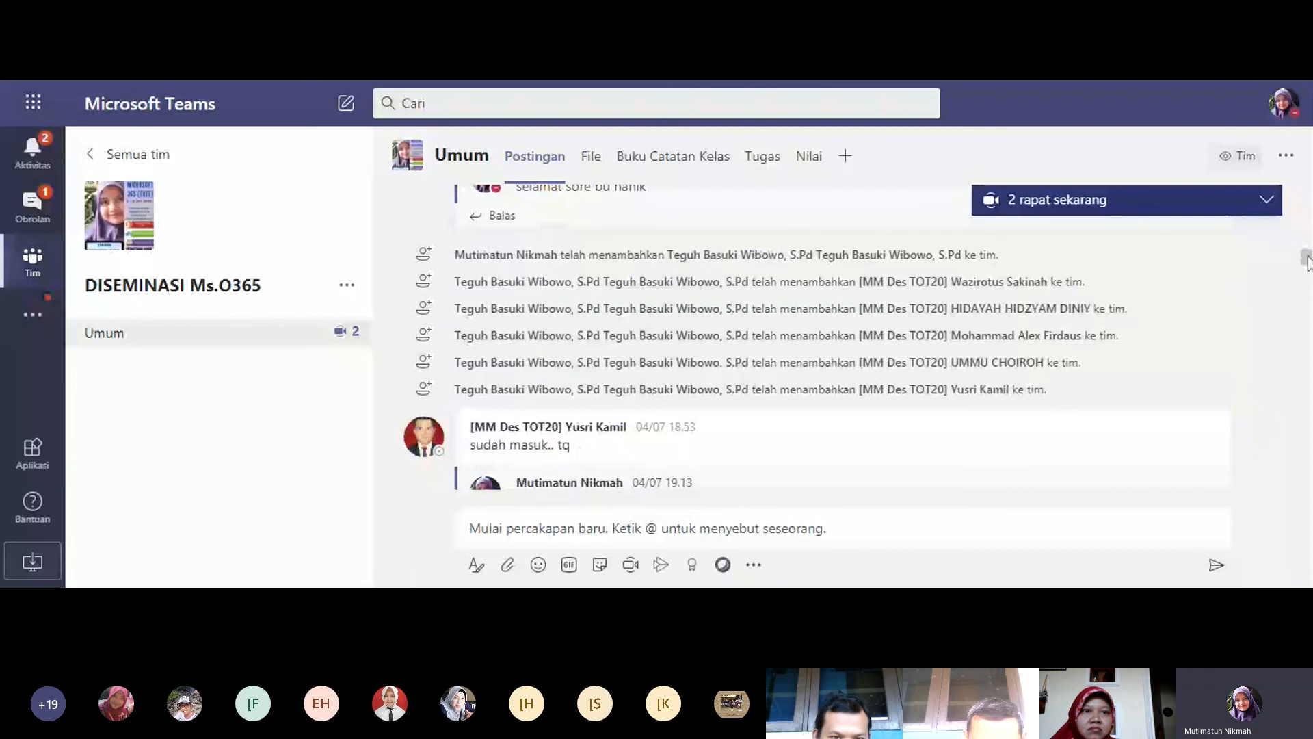
pyautogui.moveTo(1308, 262); pyautogui.dragTo(1308, 252)
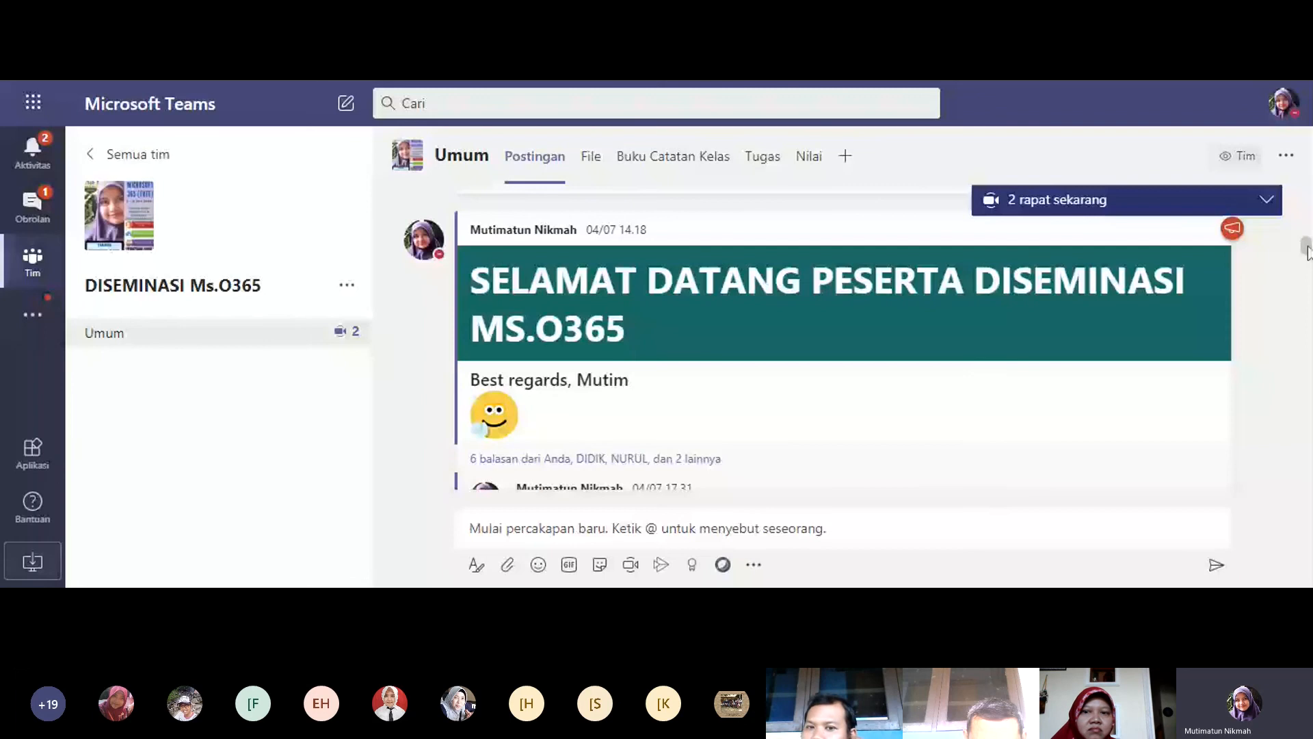
pyautogui.moveTo(1308, 252); pyautogui.dragTo(1309, 277)
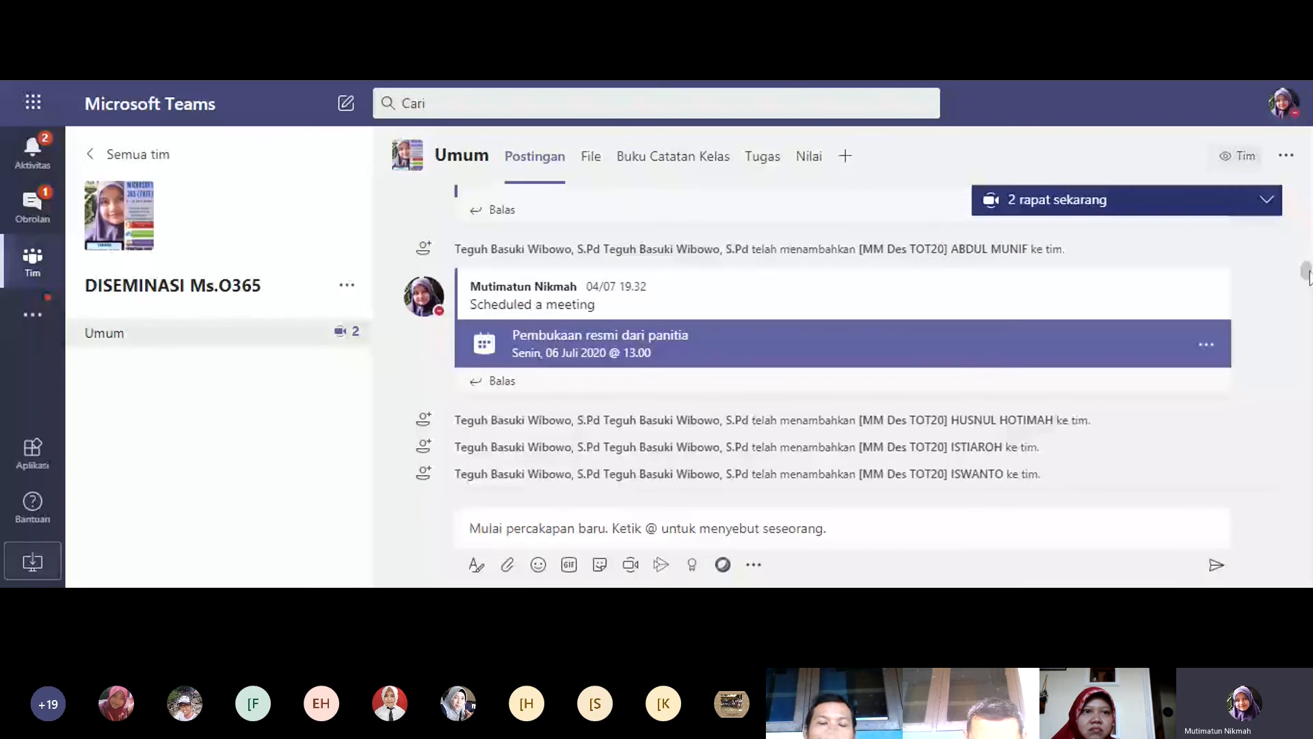
pyautogui.moveTo(1310, 277); pyautogui.dragTo(1308, 267)
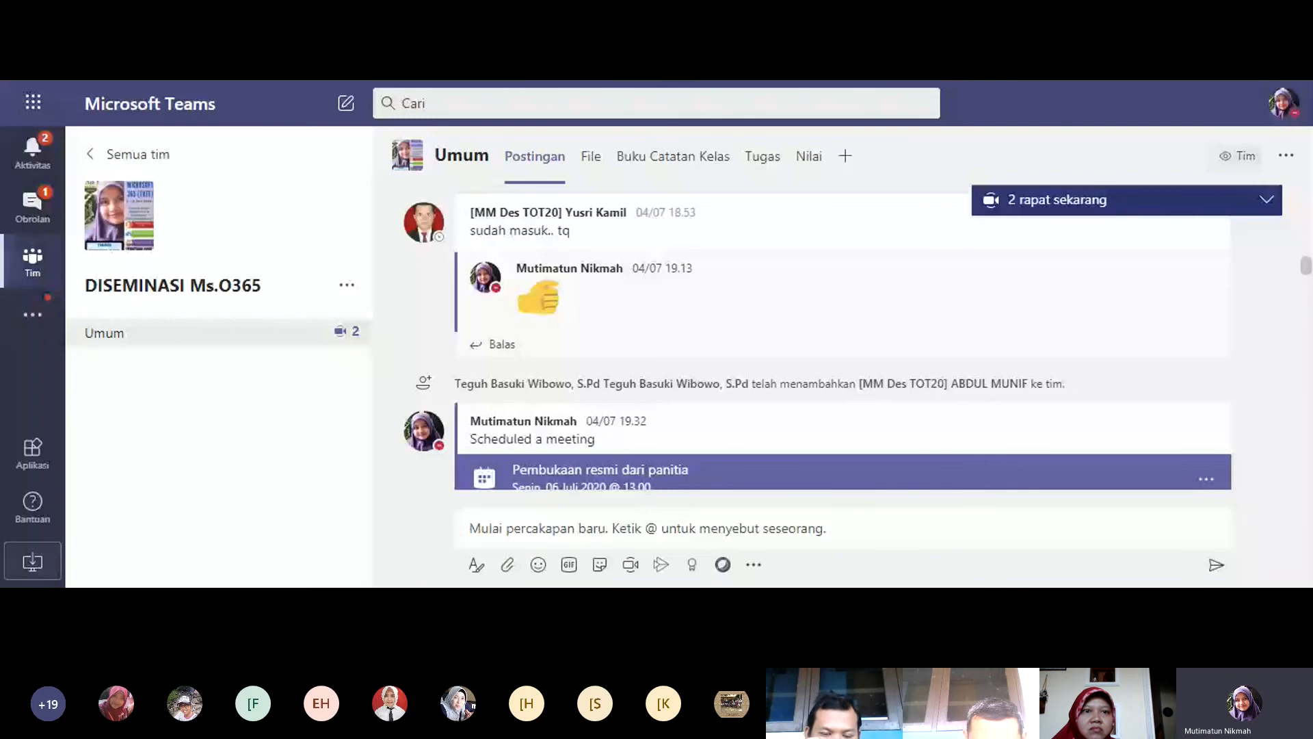
pyautogui.scroll(-5, 843, 342)
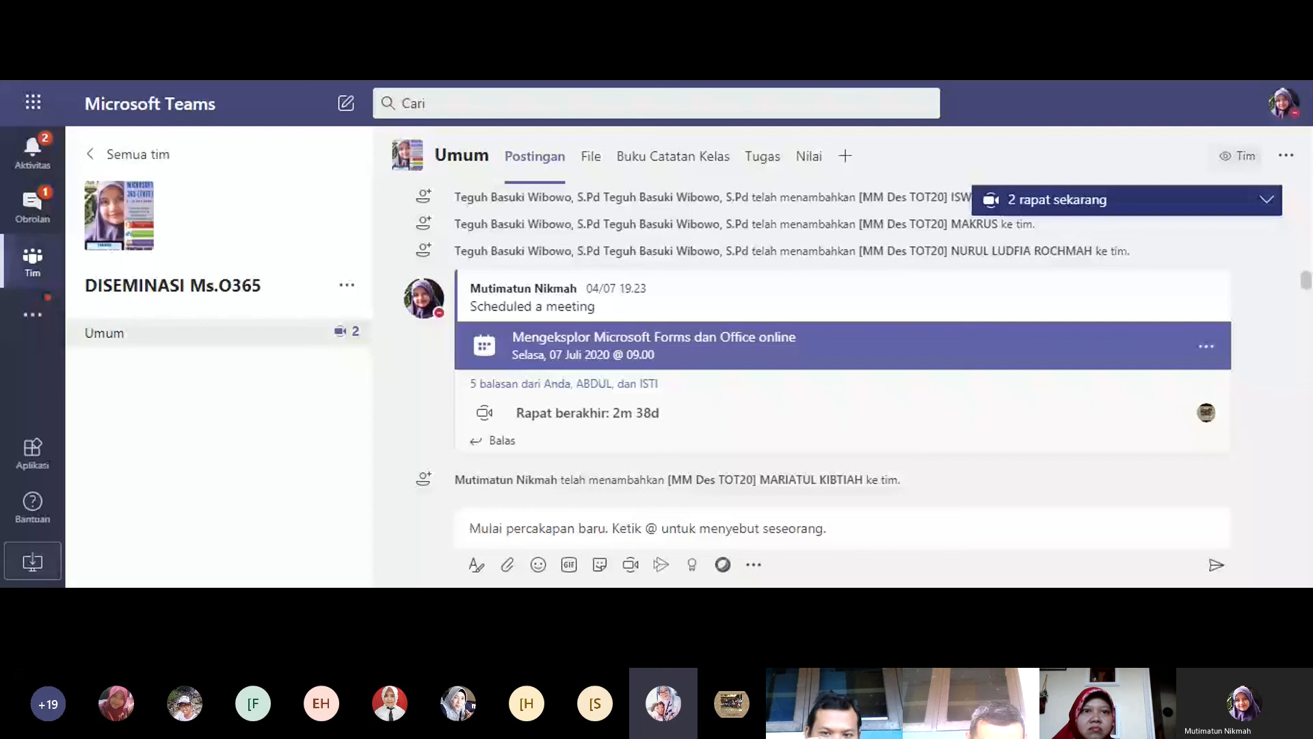
pyautogui.scroll(-5, 1309, 322)
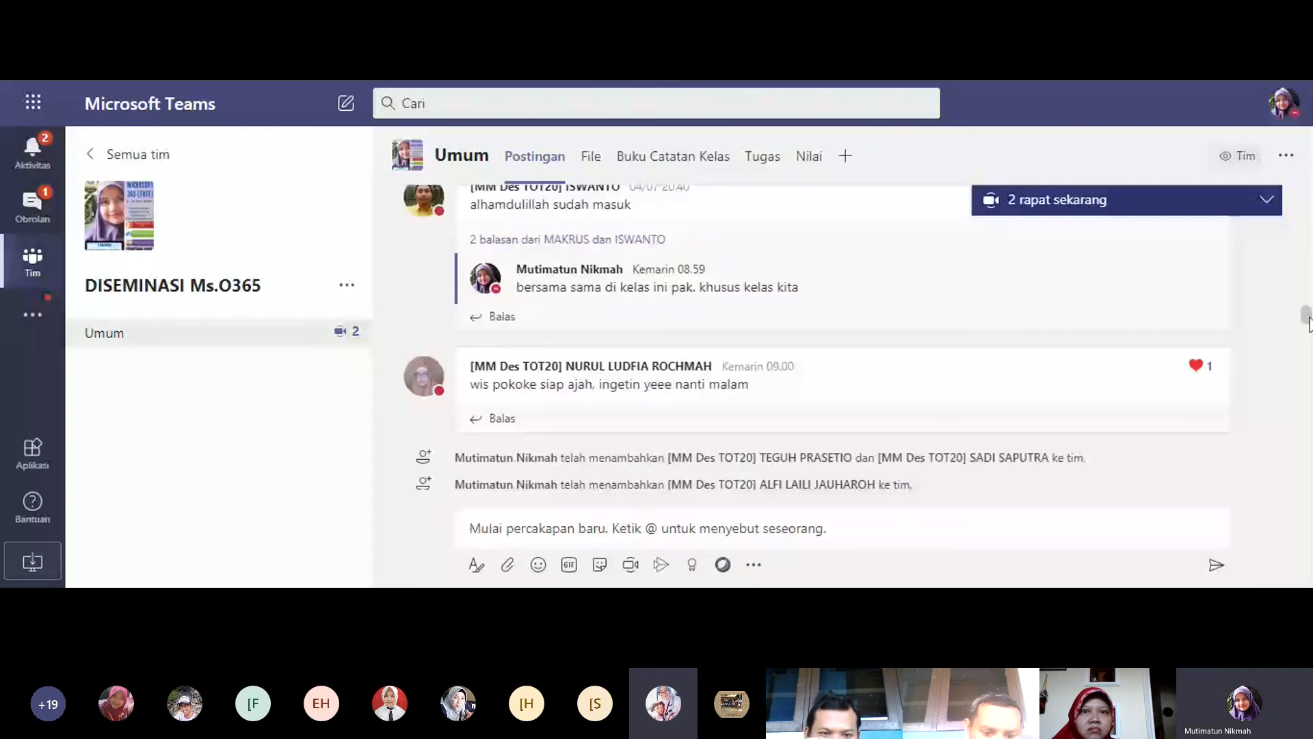
pyautogui.scroll(-2, 1309, 322)
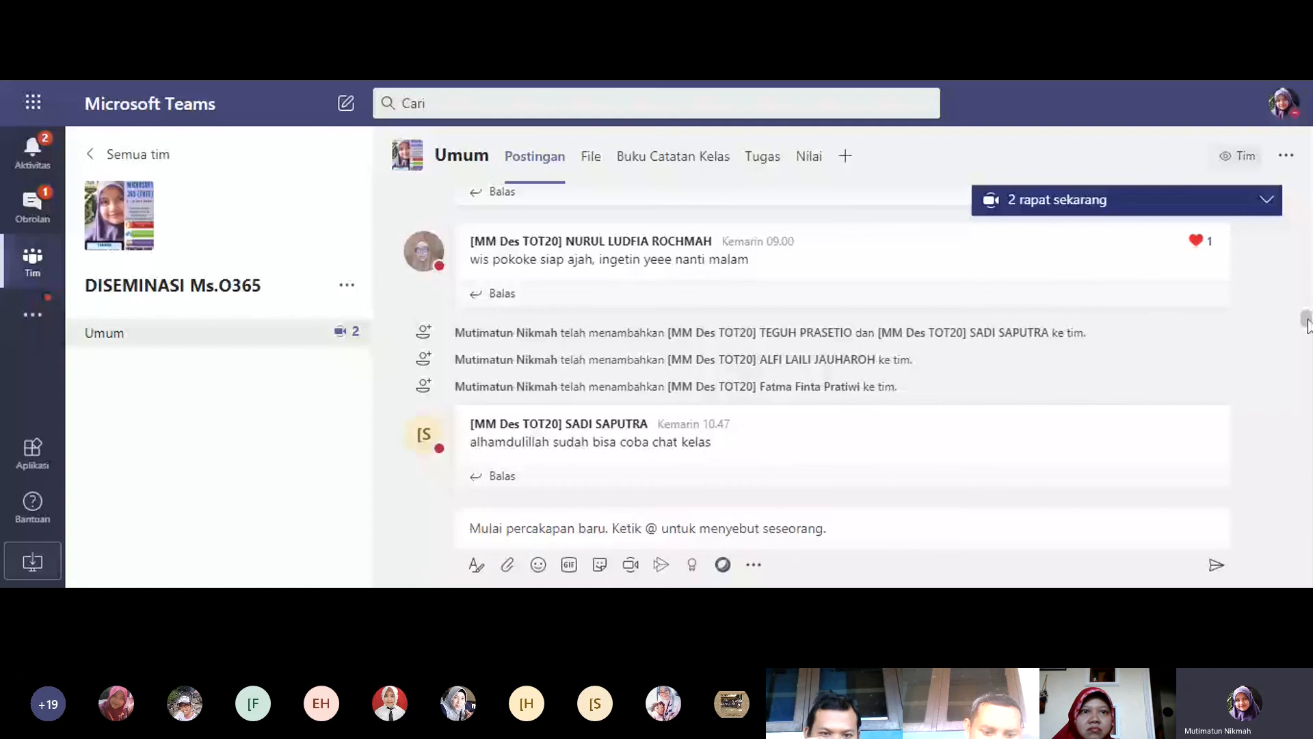
pyautogui.scroll(-2, 1309, 325)
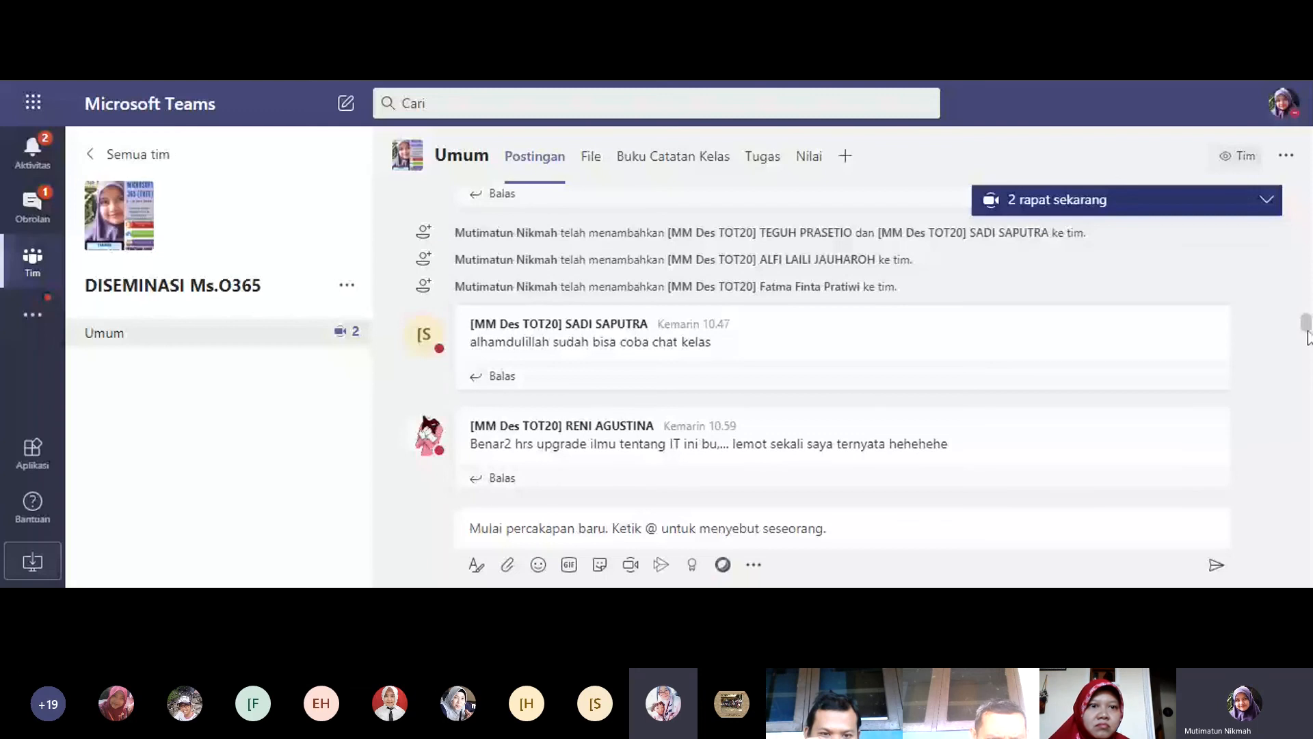
pyautogui.moveTo(1307, 332); pyautogui.dragTo(1307, 349)
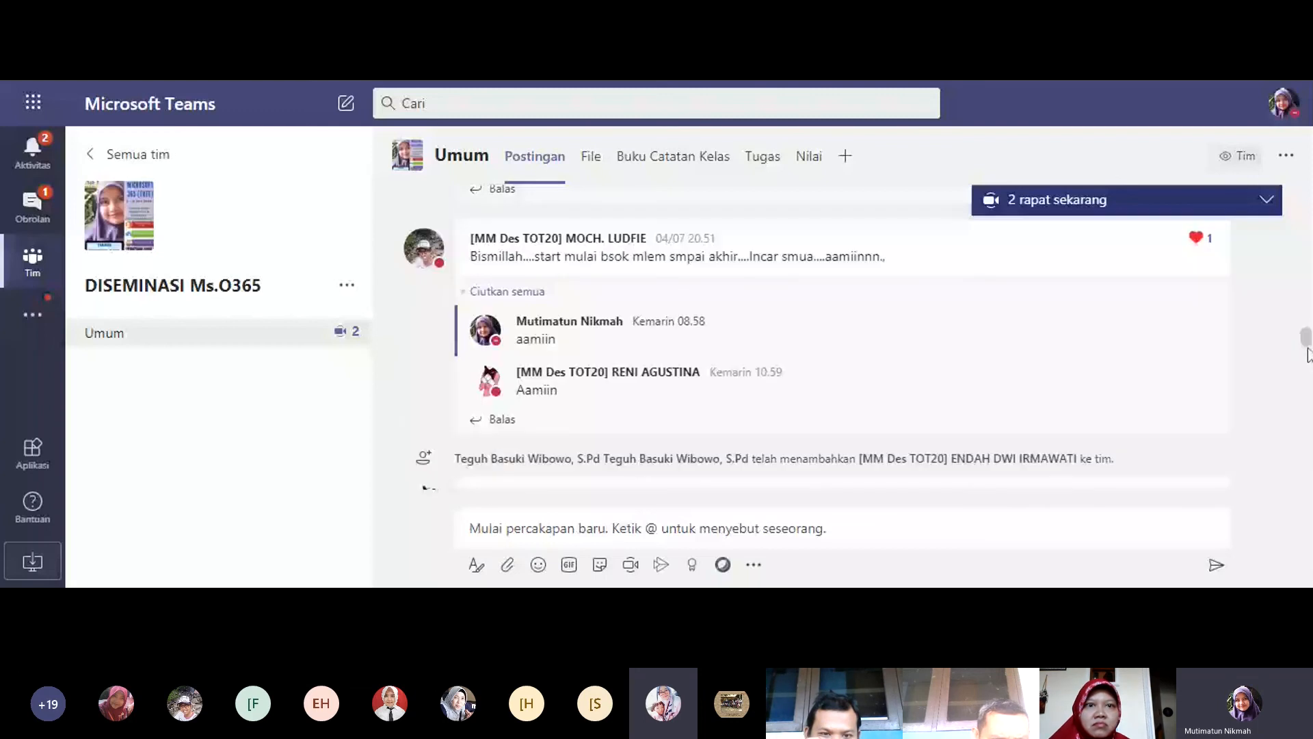
pyautogui.click(1308, 349)
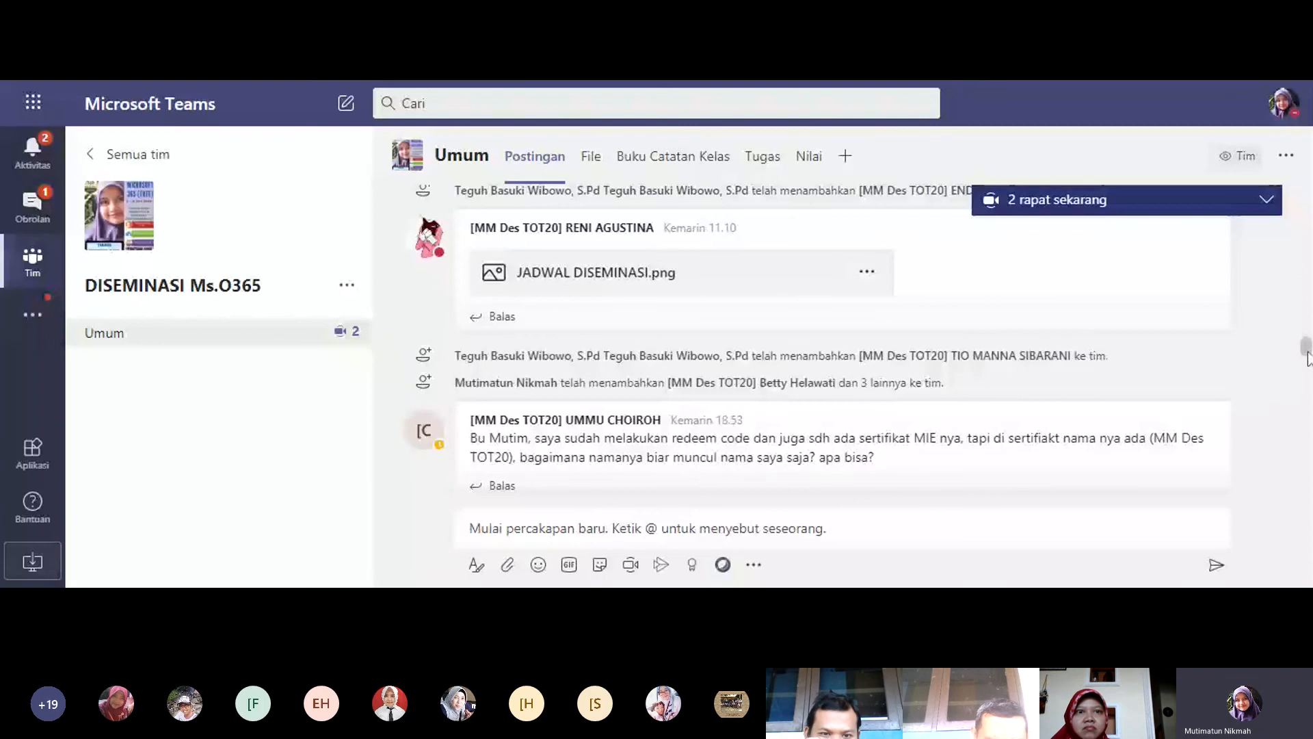
pyautogui.moveTo(1308, 356); pyautogui.dragTo(1309, 394)
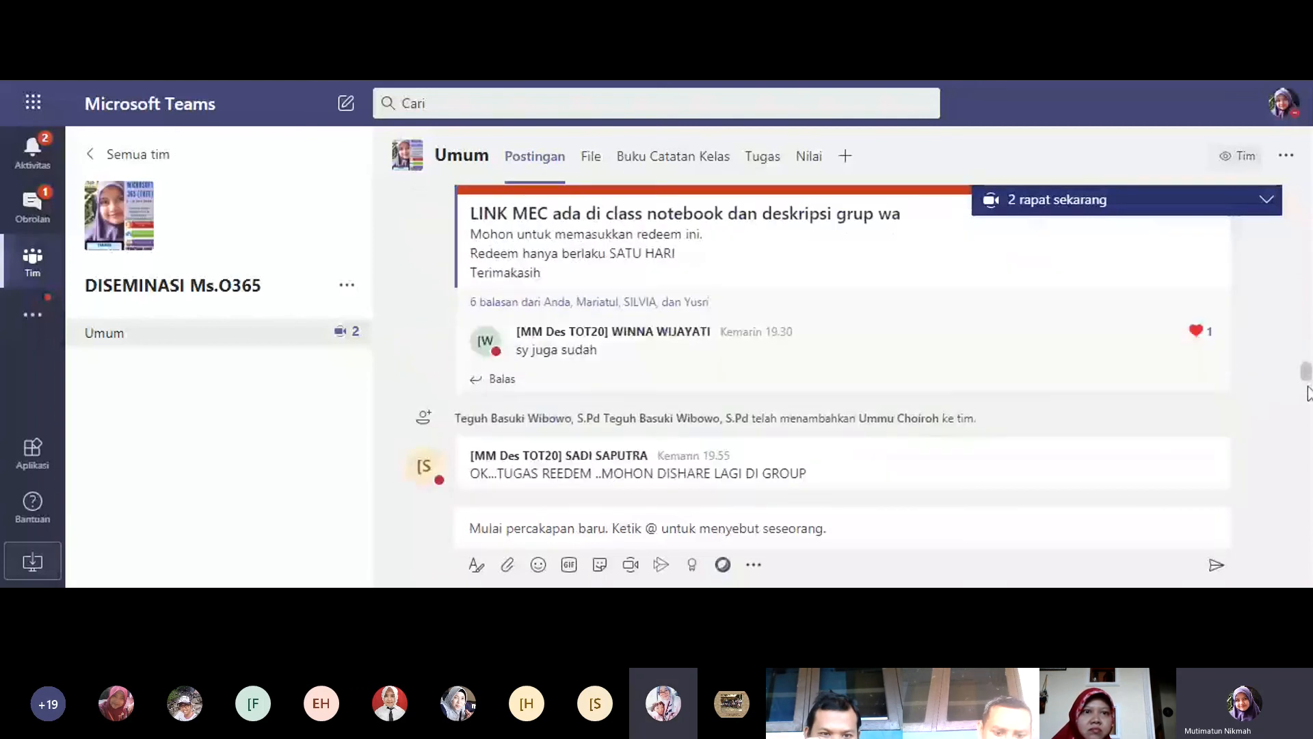
pyautogui.moveTo(1308, 393); pyautogui.dragTo(1309, 422)
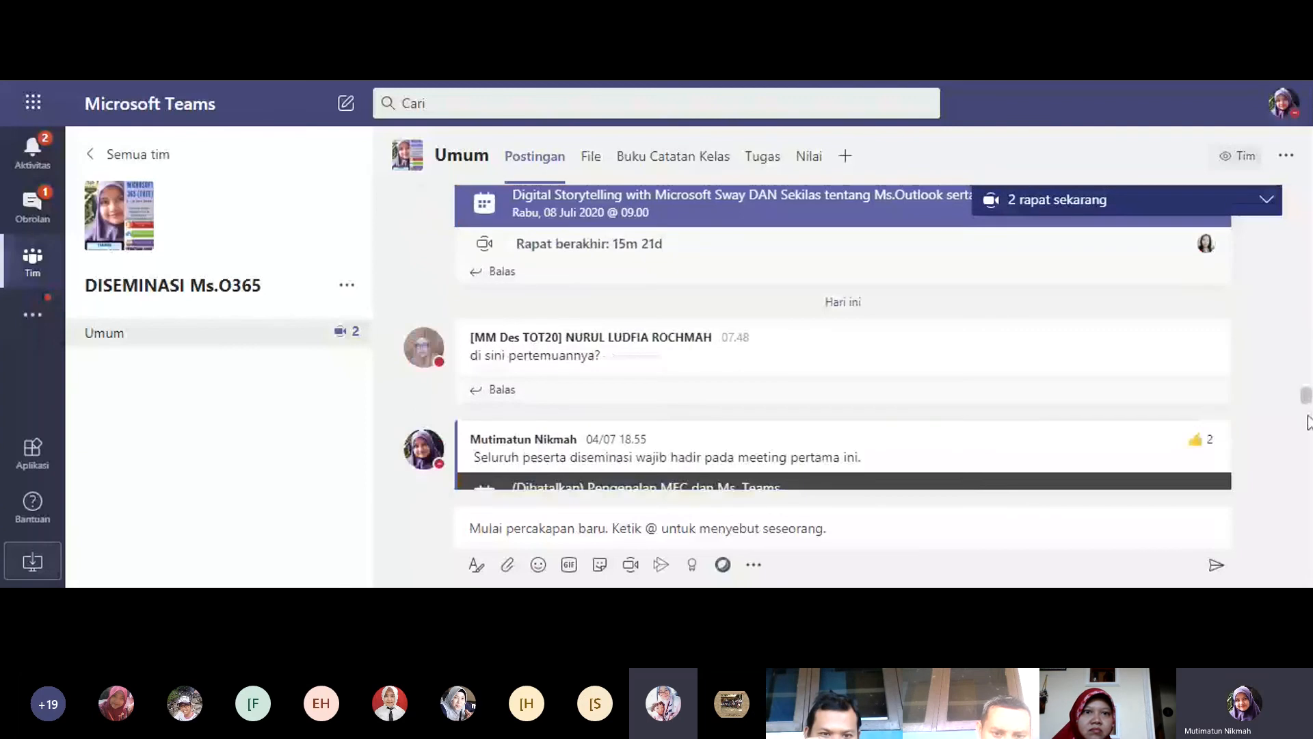
pyautogui.scroll(-2, 650, 424)
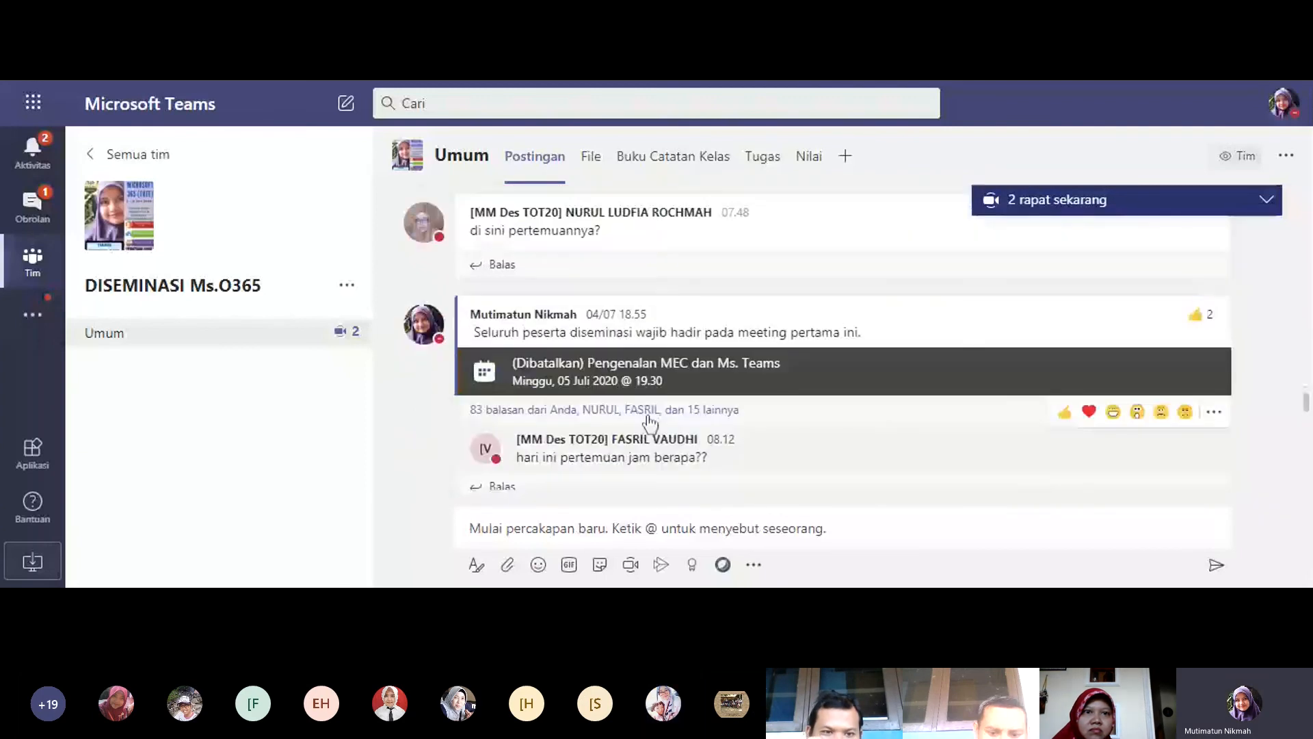
# Expand the replies under the cancelled Pengenalan MEC dan Ms. Teams meeting and load the earlier replies for reading.
pyautogui.click(644, 410)
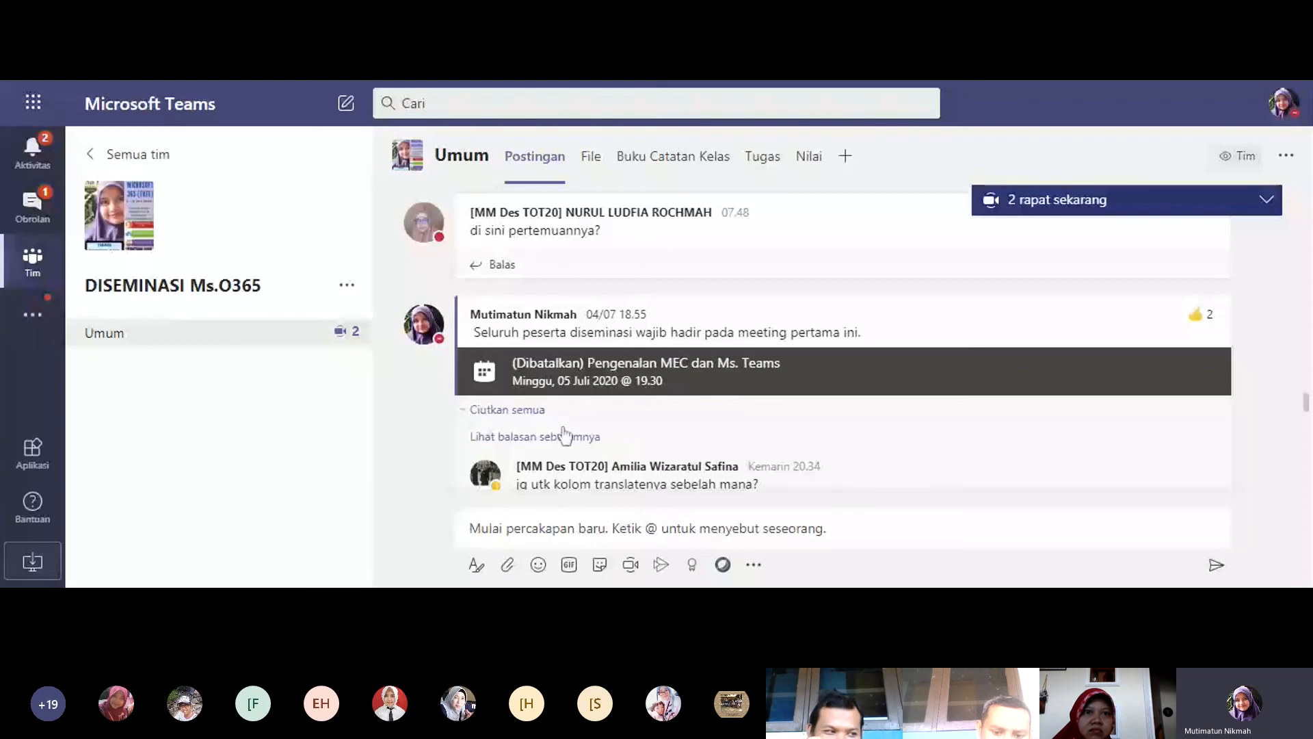
pyautogui.click(564, 436)
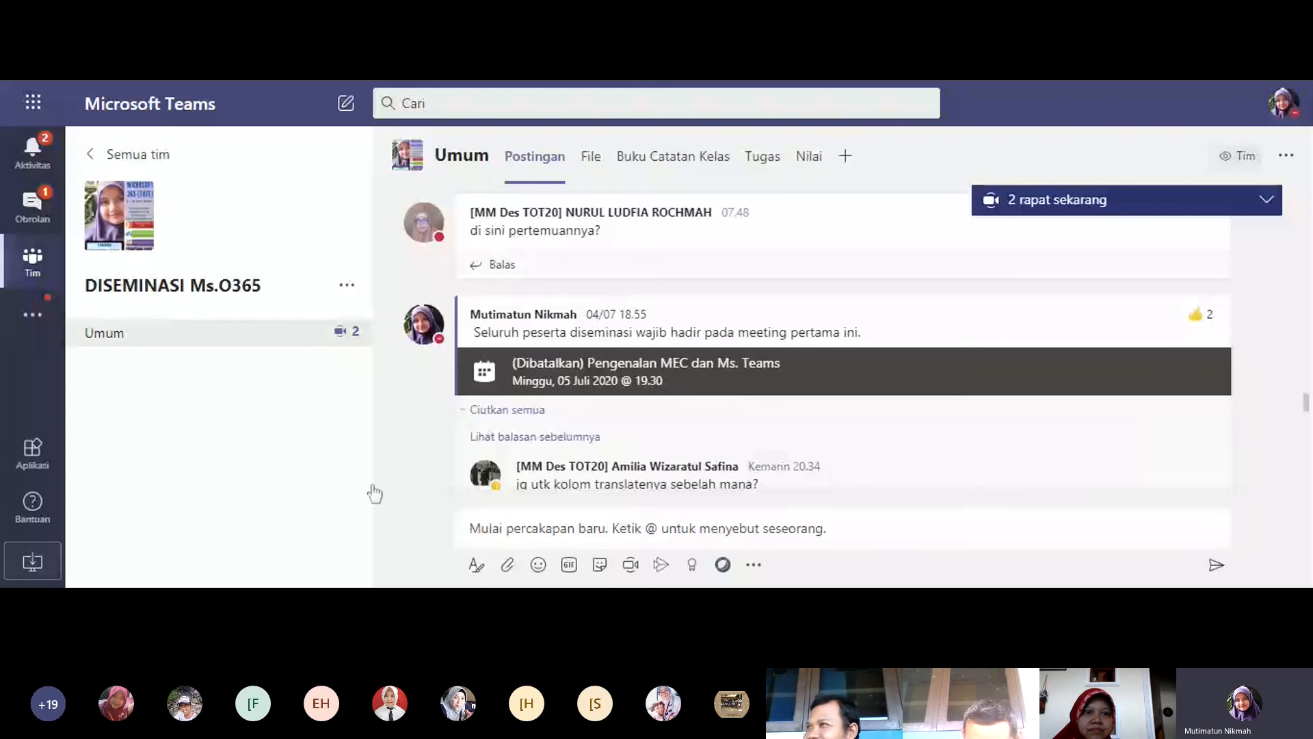
pyautogui.moveTo(606, 467)
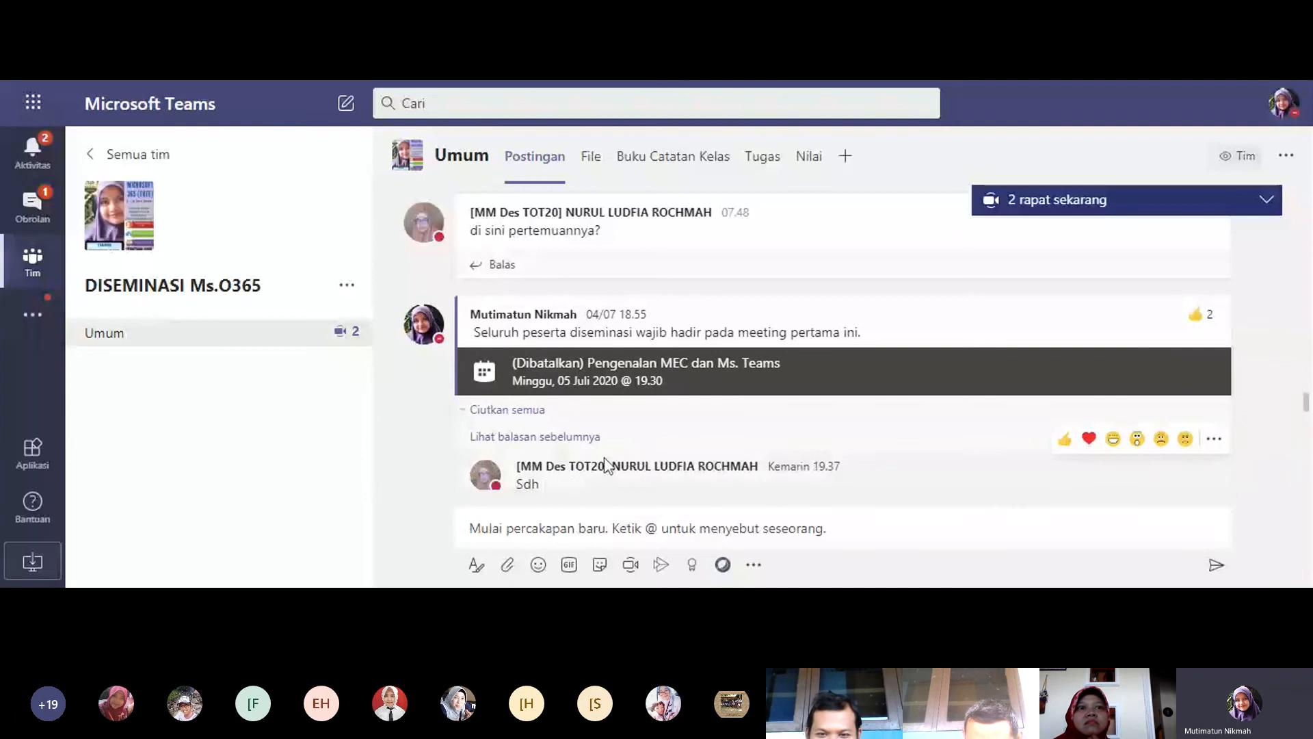
pyautogui.click(543, 439)
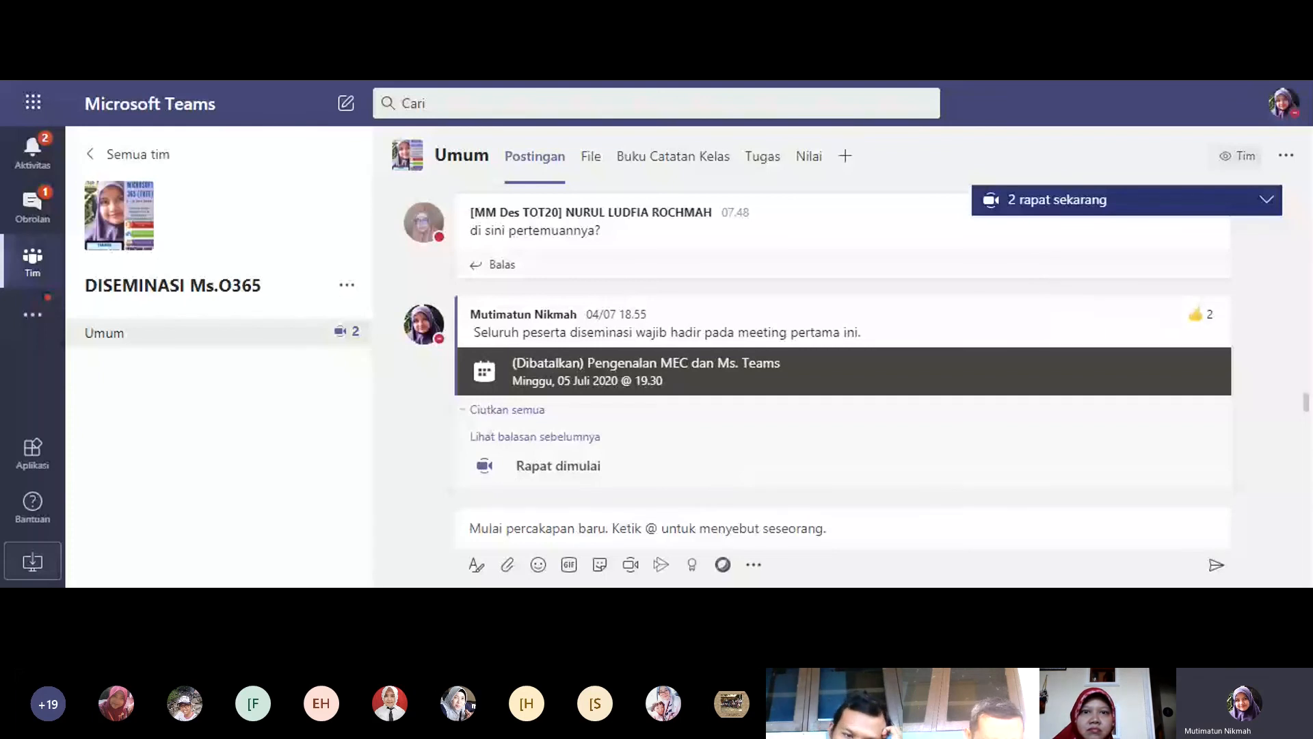
pyautogui.scroll(-10, 832, 234)
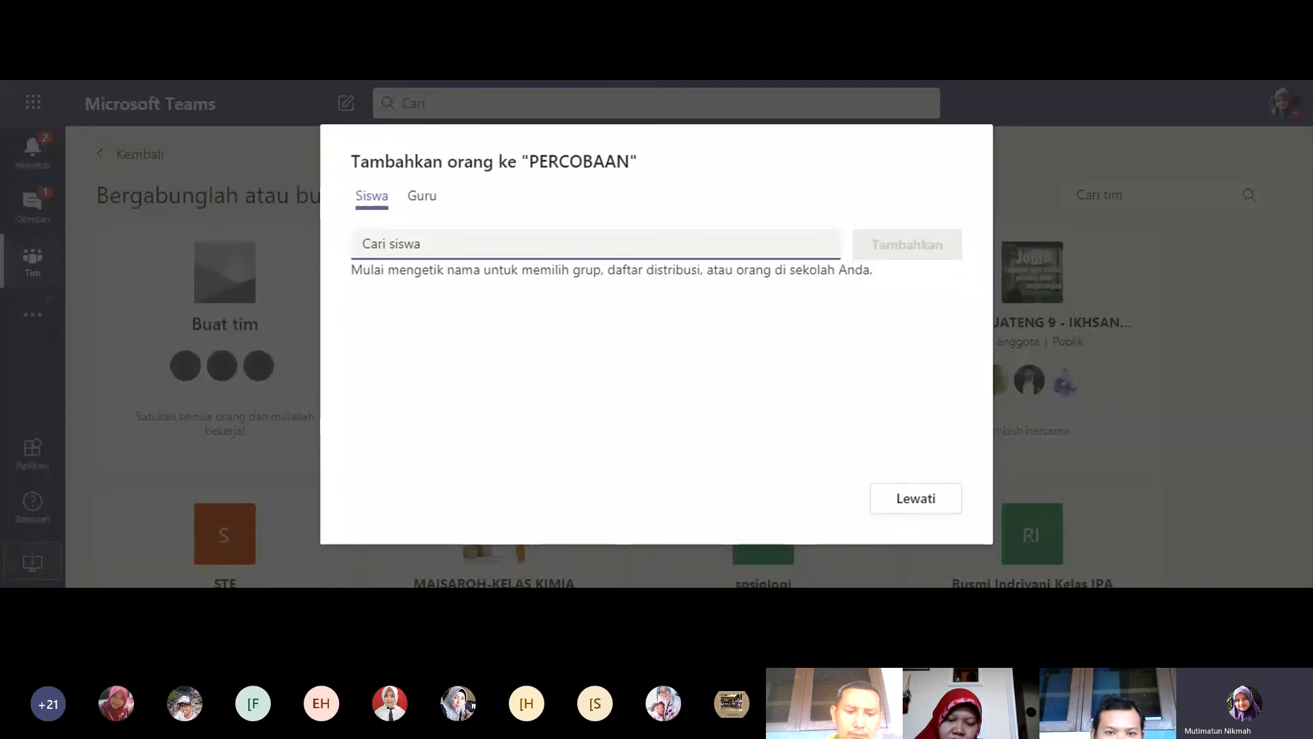
# Search for MU, add the first matching MM Des TOT20 member to PERCOBAAN as a student, and switch to adding teachers.
pyautogui.write('MU')
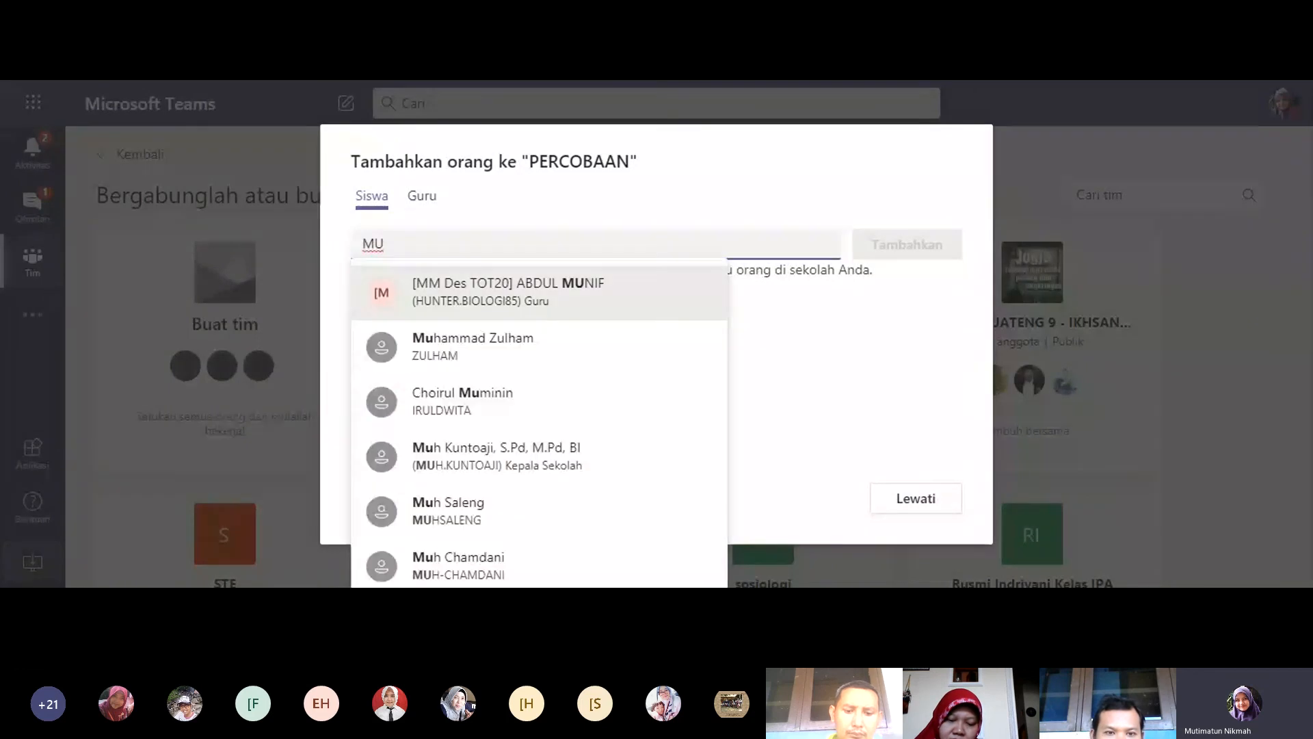
pyautogui.click(560, 295)
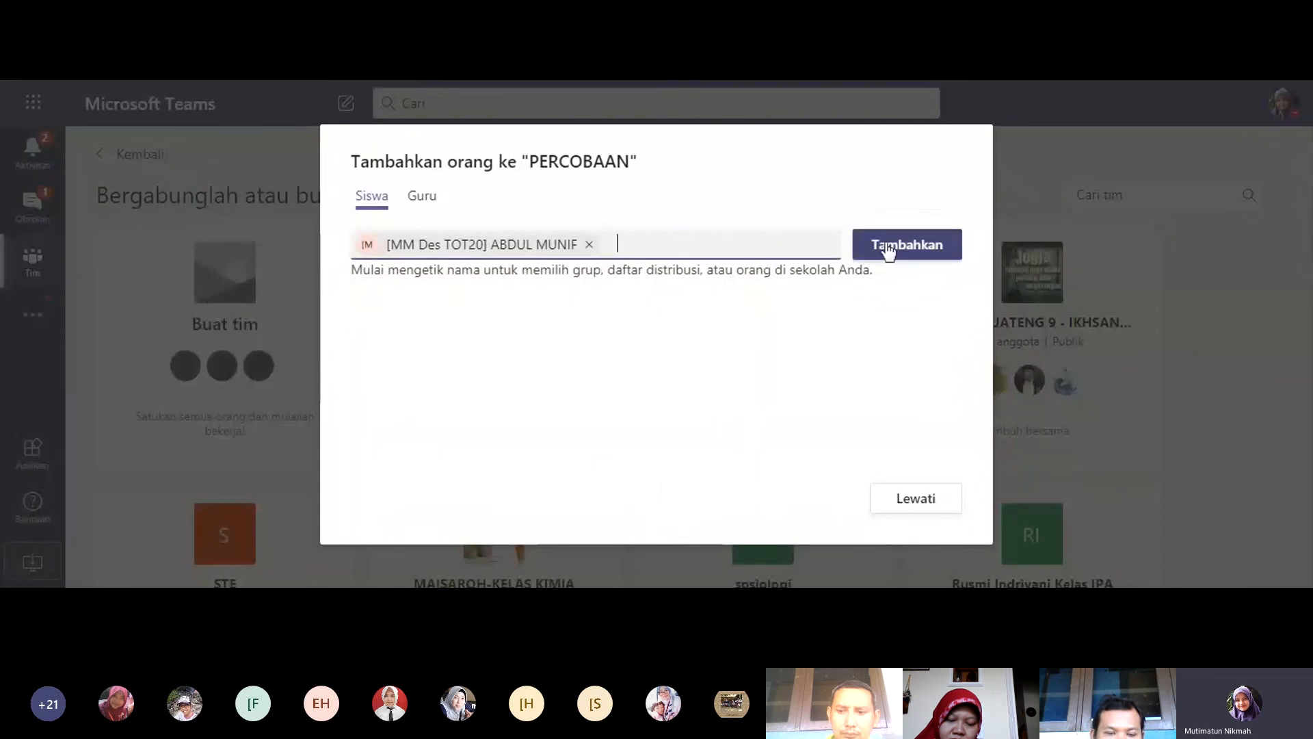
pyautogui.click(888, 251)
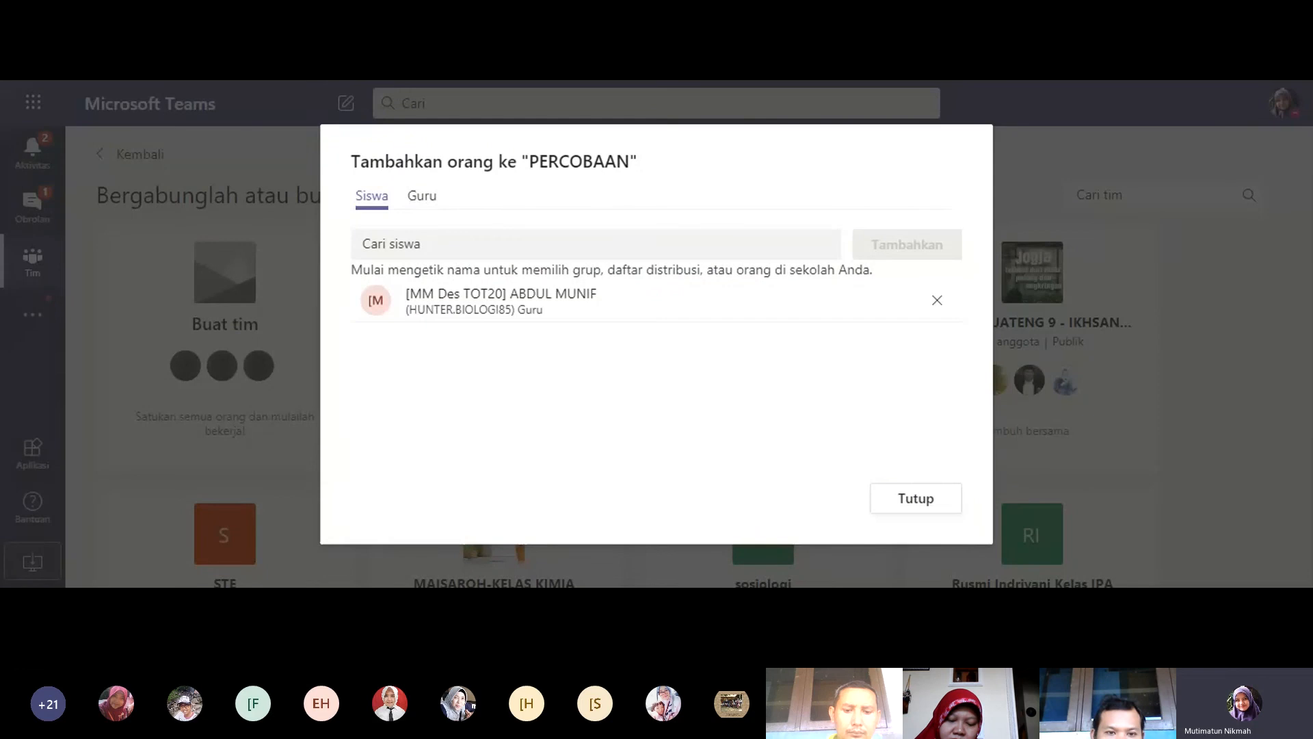
pyautogui.click(423, 198)
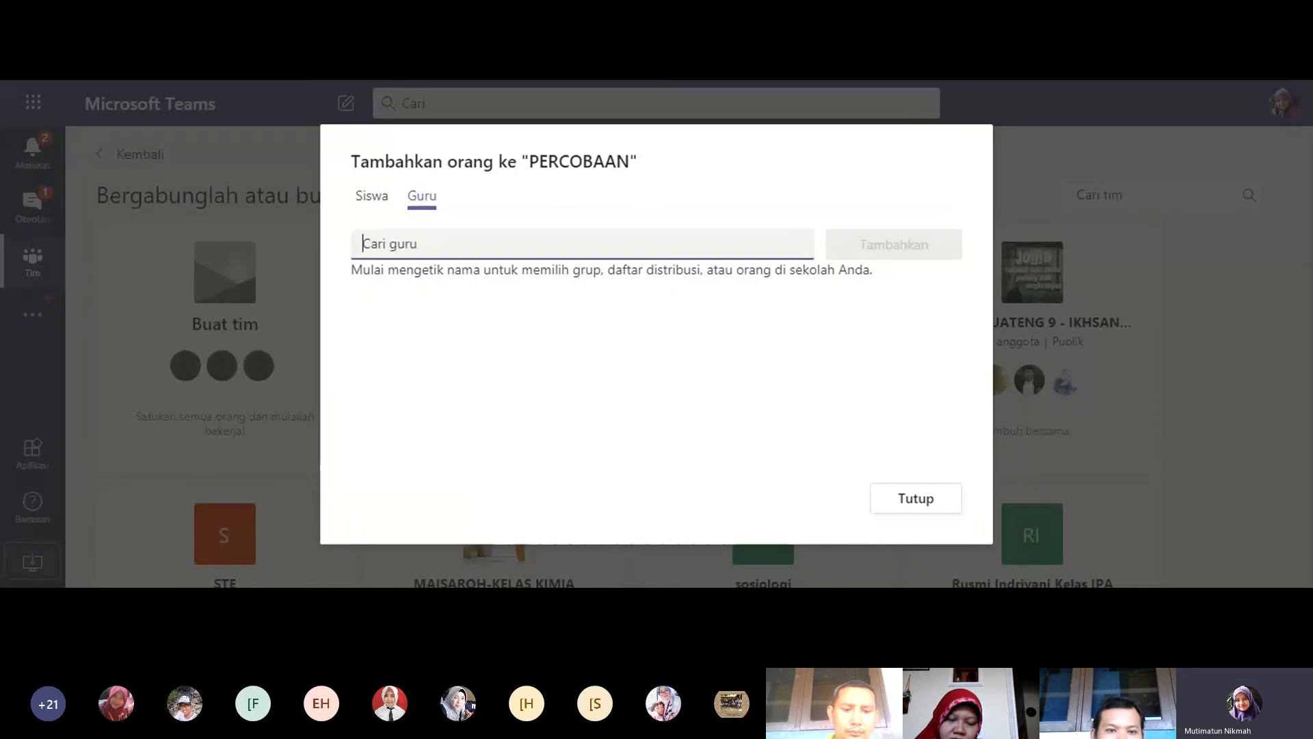
pyautogui.write('MU')
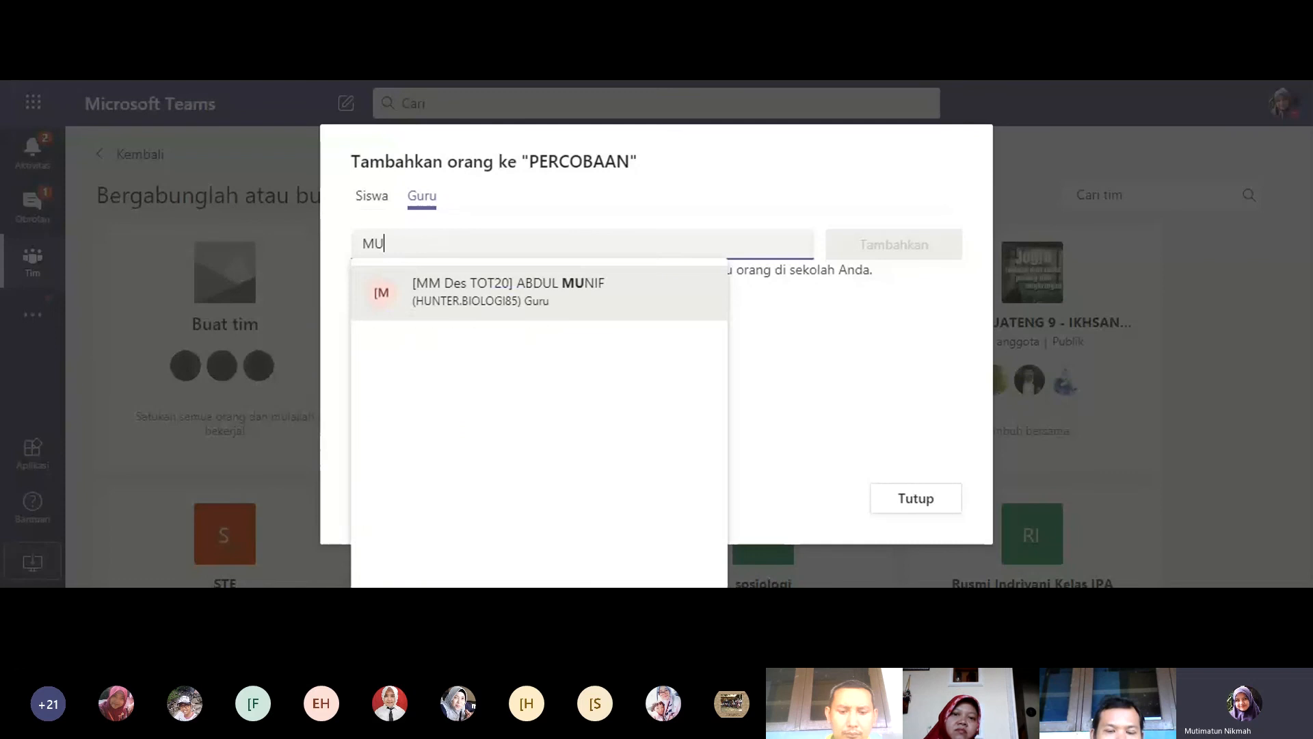
pyautogui.write('H')
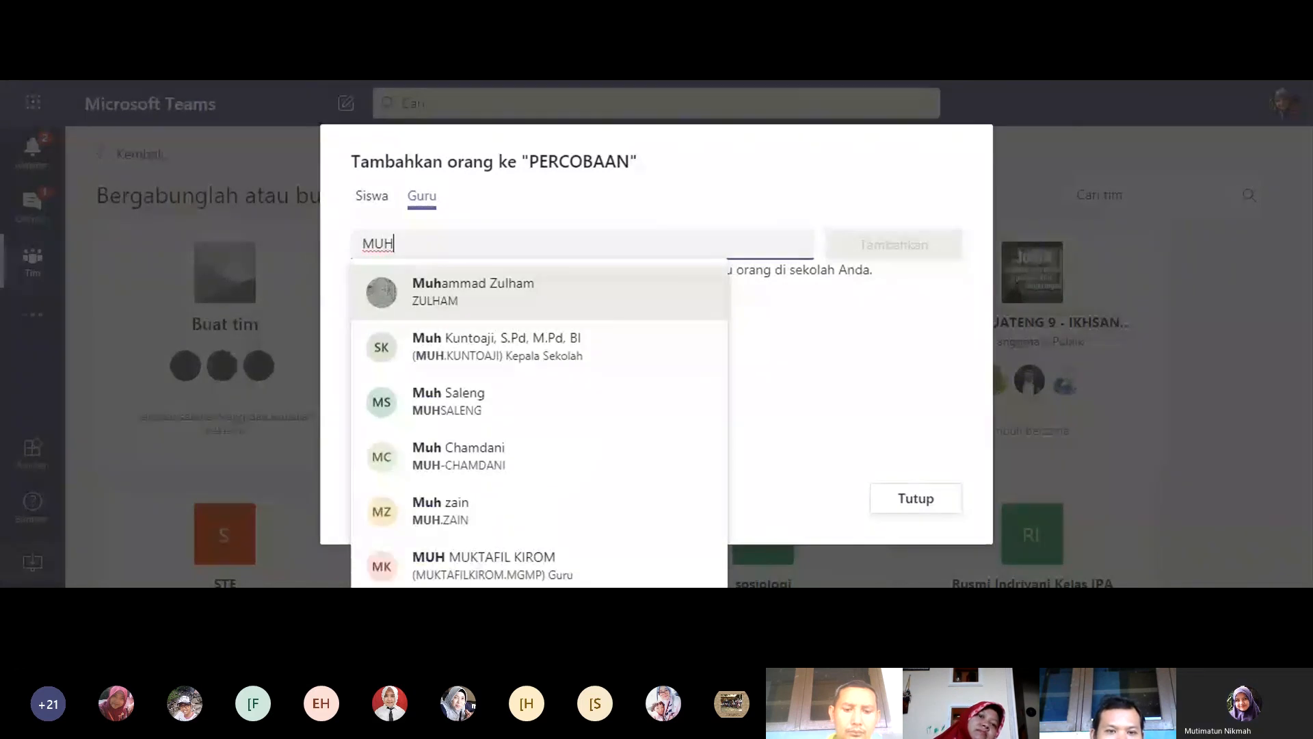
pyautogui.write('AM')
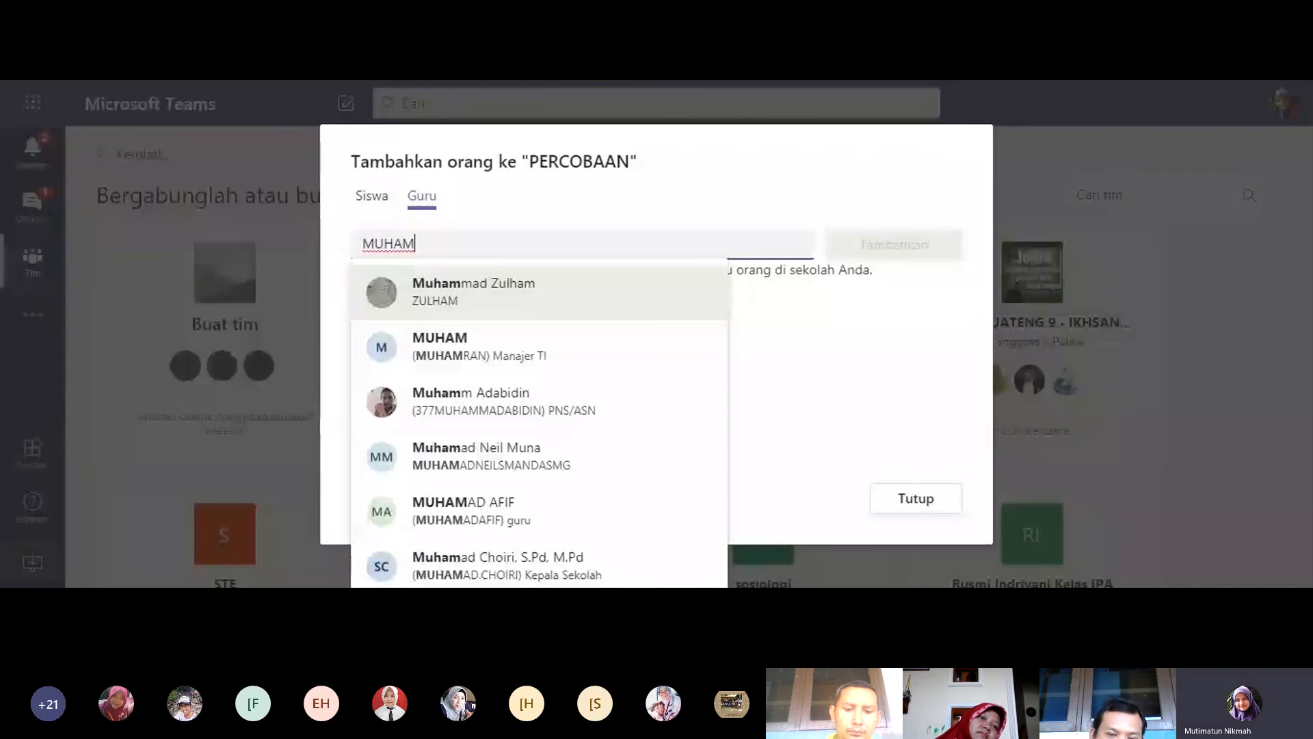
pyautogui.write('MAD')
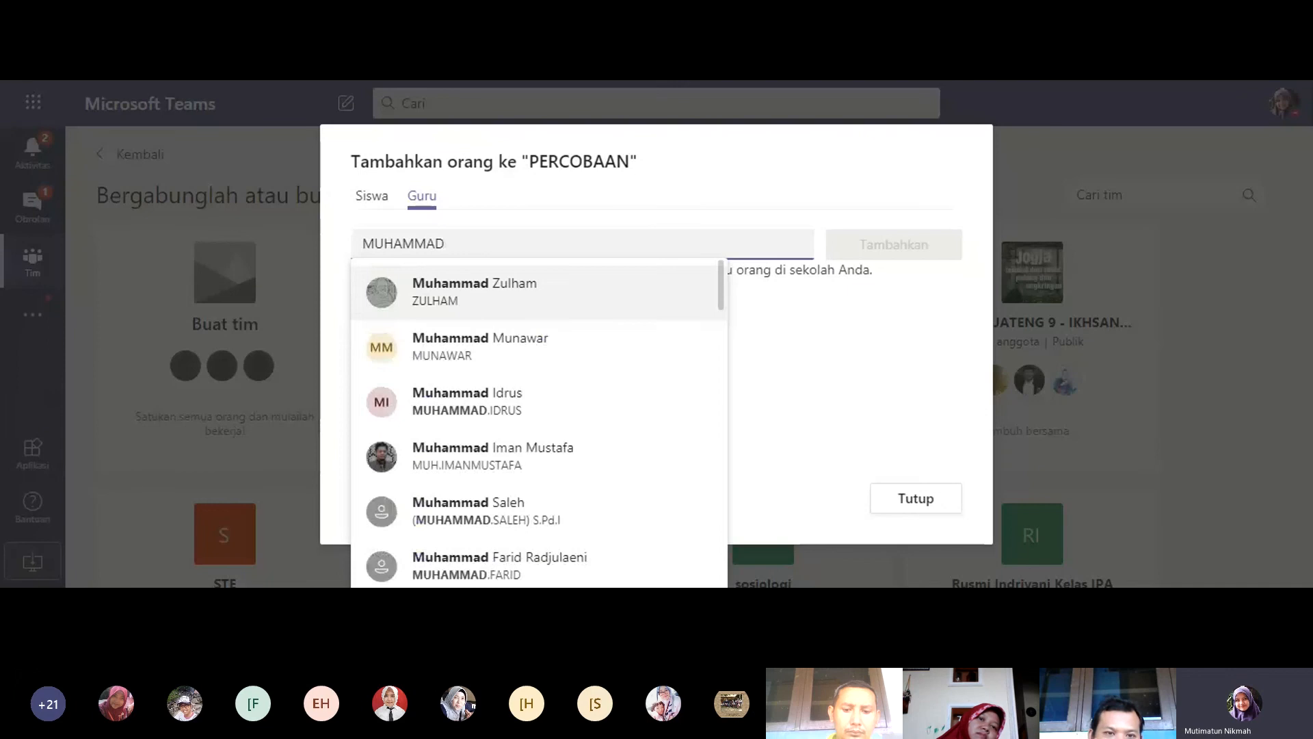
pyautogui.write('.AL')
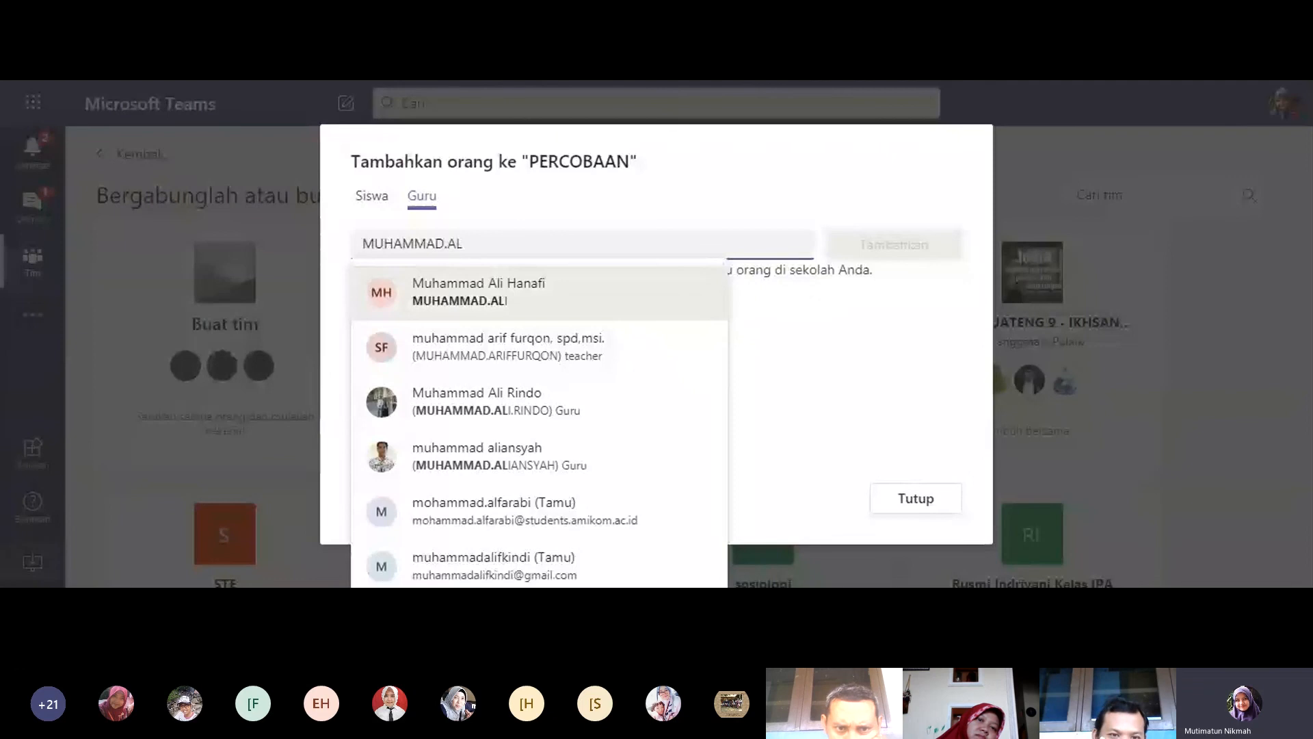
pyautogui.press('BackSpace')
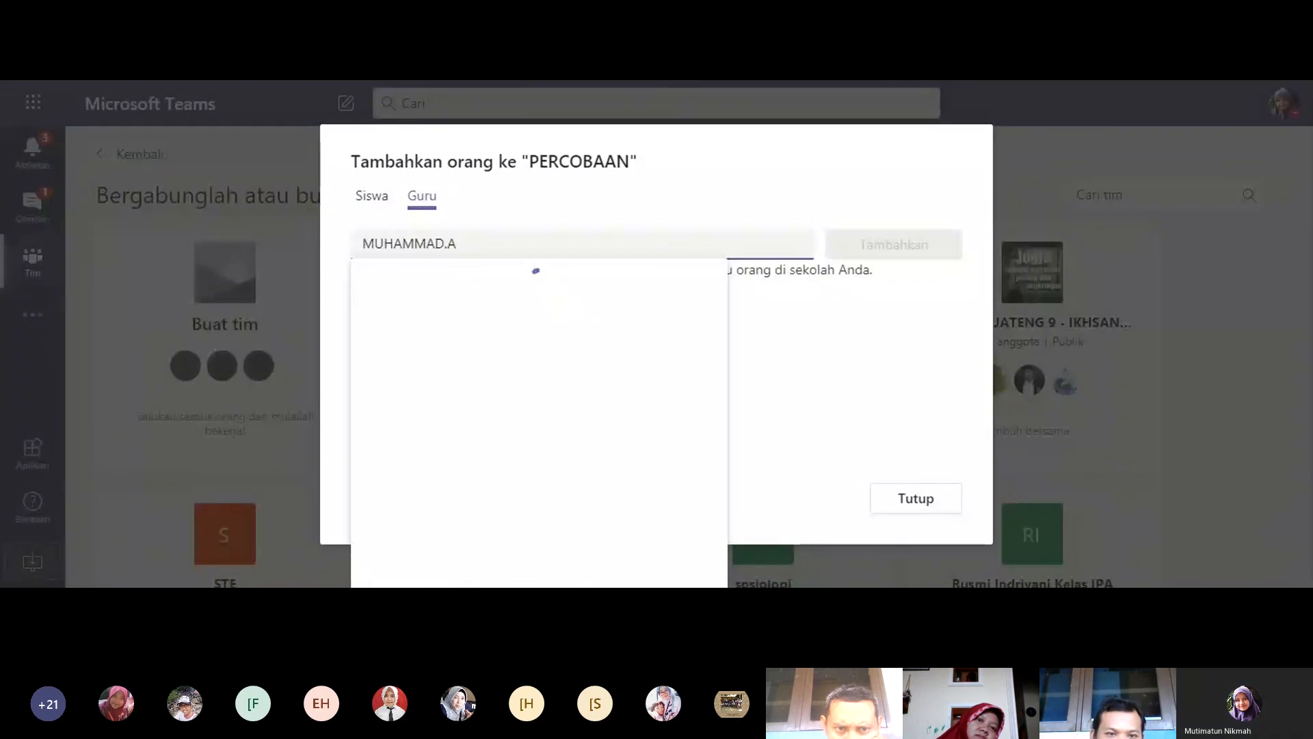
pyautogui.press('BackSpace')
pyautogui.press('BackSpace')
pyautogui.press('BackSpace')
pyautogui.press('BackSpace')
pyautogui.press('BackSpace')
pyautogui.press('BackSpace')
pyautogui.press('BackSpace')
pyautogui.press('BackSpace')
pyautogui.press('BackSpace')
pyautogui.press('BackSpace')
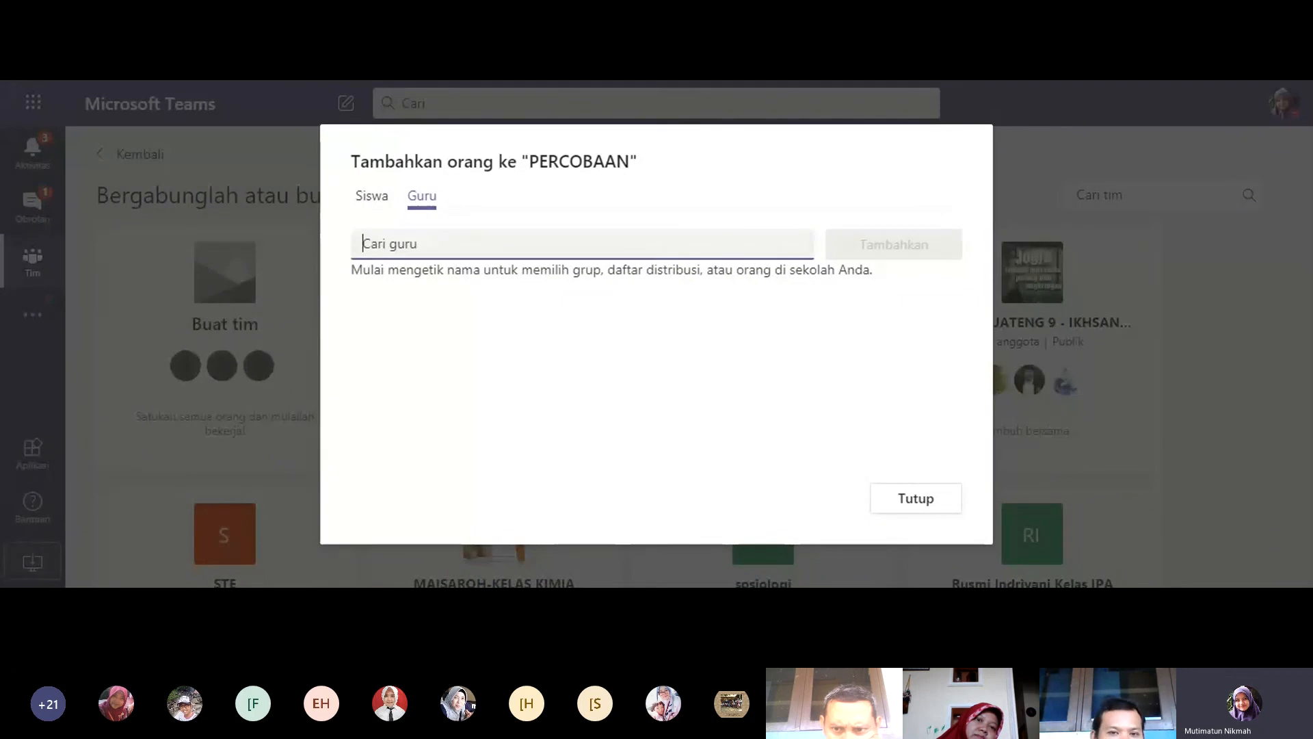
# Search teachers for WA, add the first matching MM Des TOT20 member to PERCOBAAN as a teacher, and finish adding people.
pyautogui.write('WA')
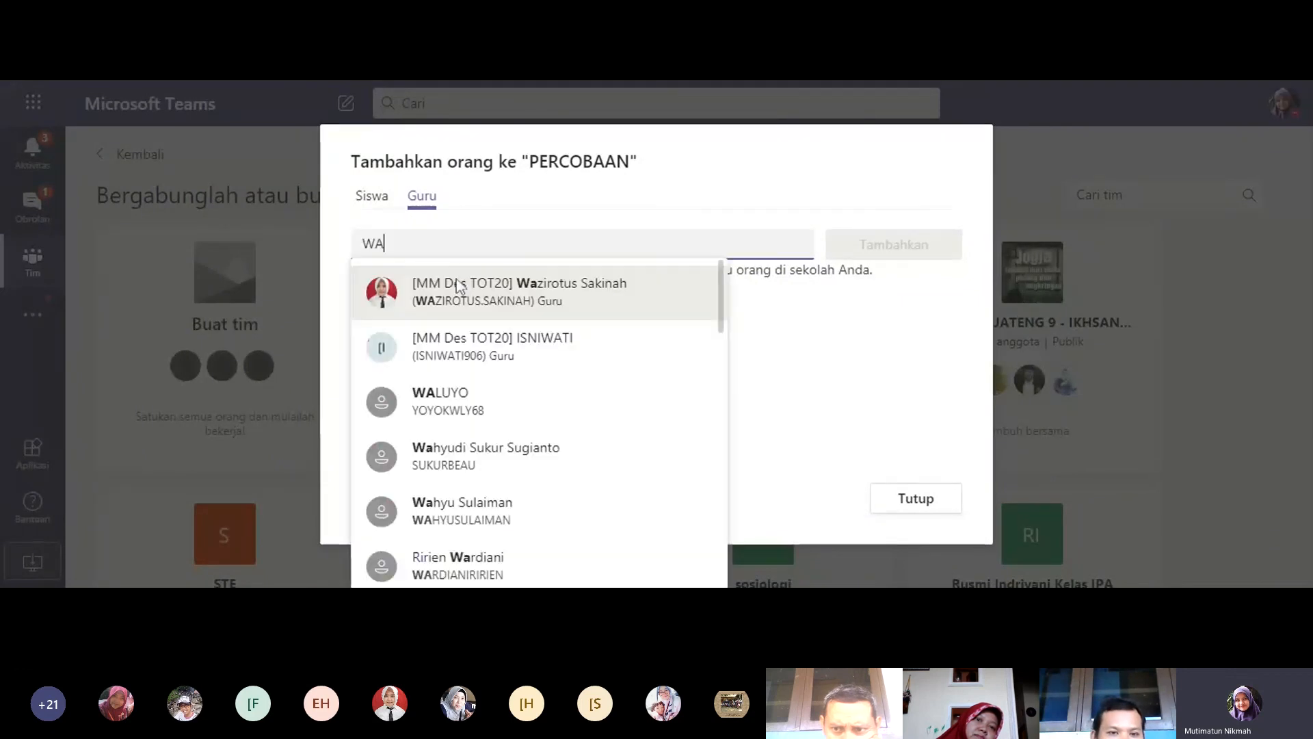
pyautogui.click(457, 286)
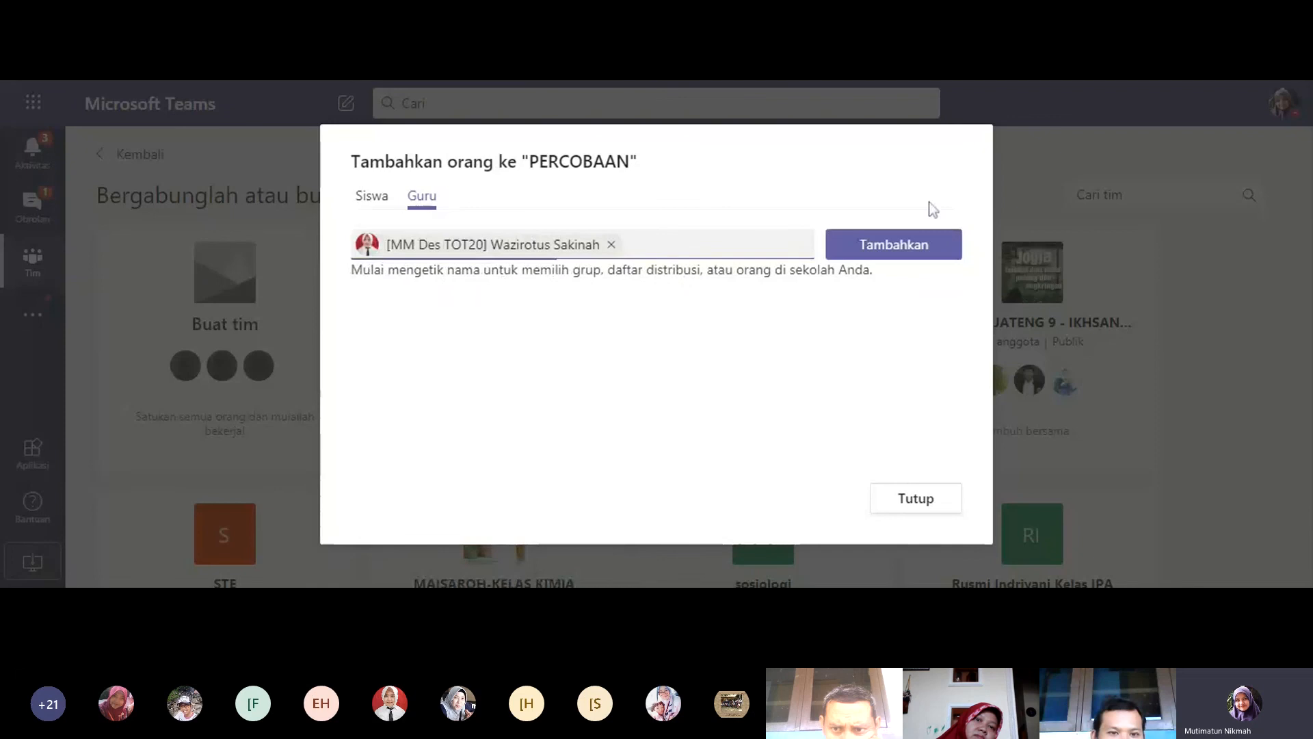
pyautogui.click(915, 255)
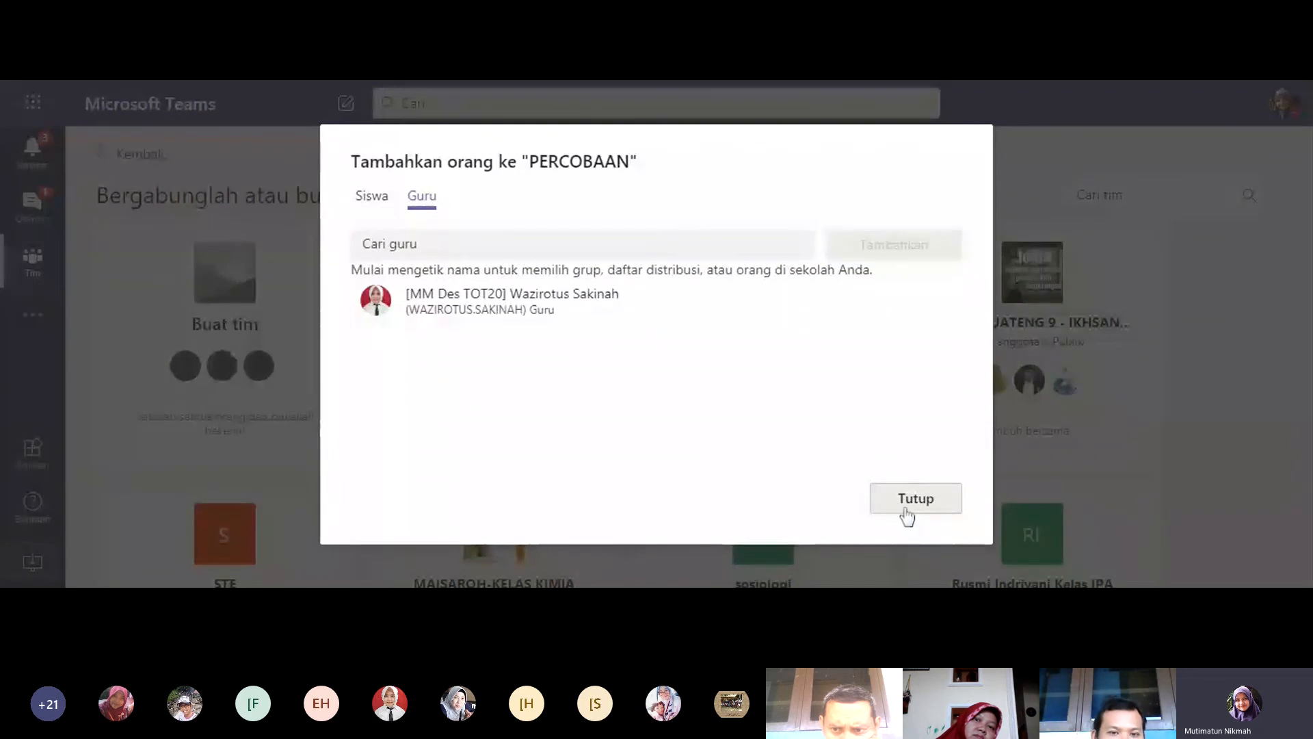
pyautogui.click(907, 510)
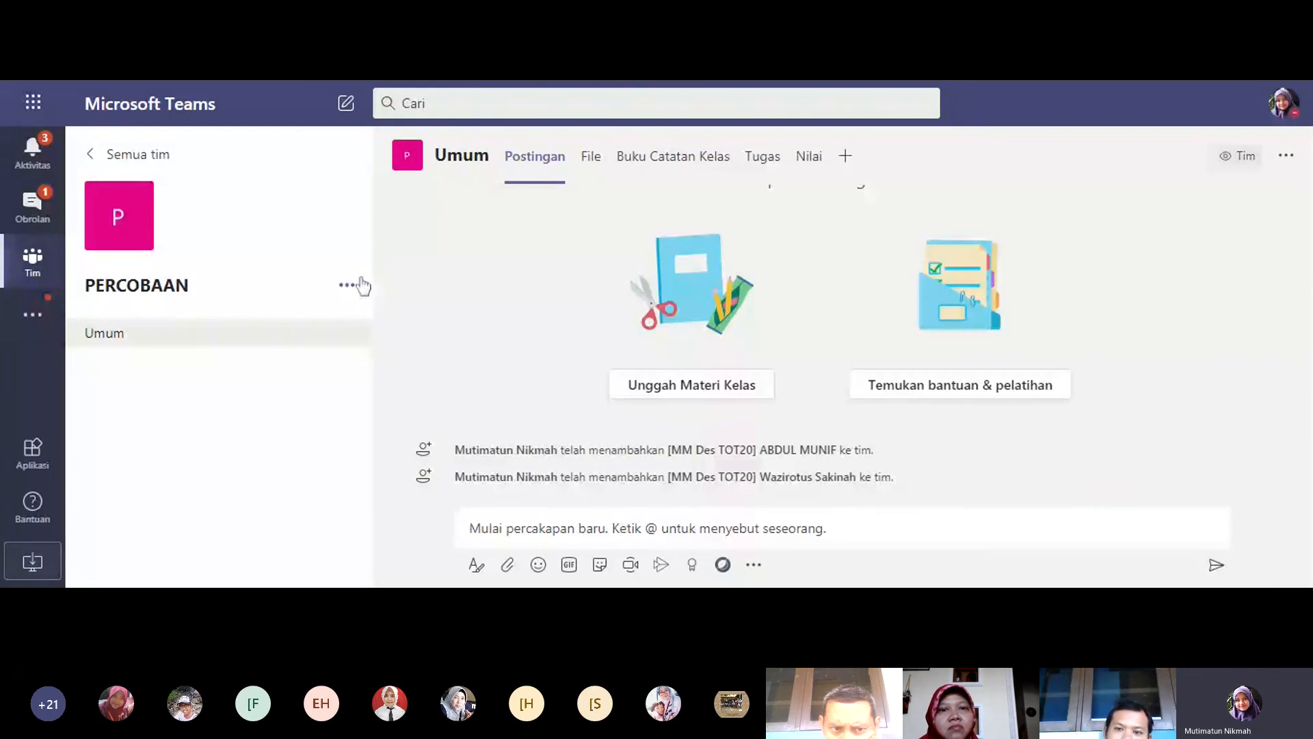
# Set up PERCOBAAN's class notebook from existing notebook content, review its spaces and permissions, and continue without adding content to copy.
pyautogui.click(704, 167)
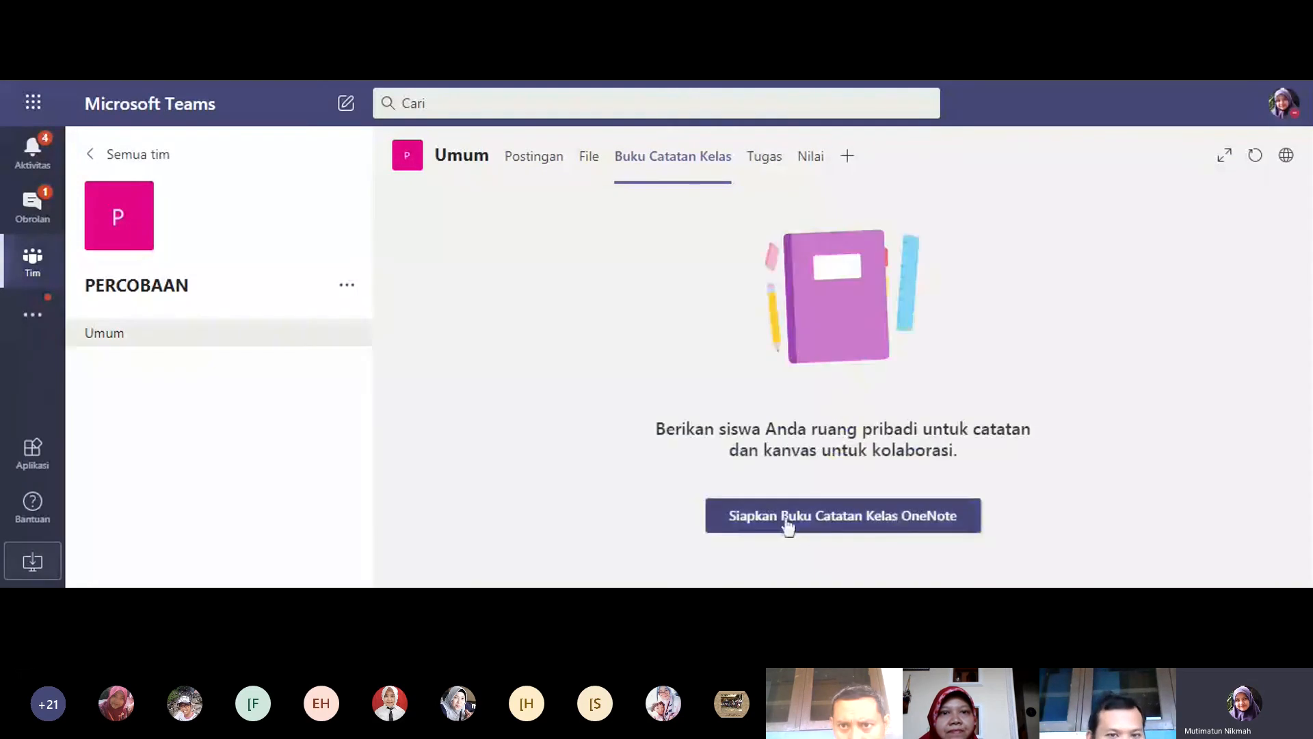
pyautogui.click(787, 524)
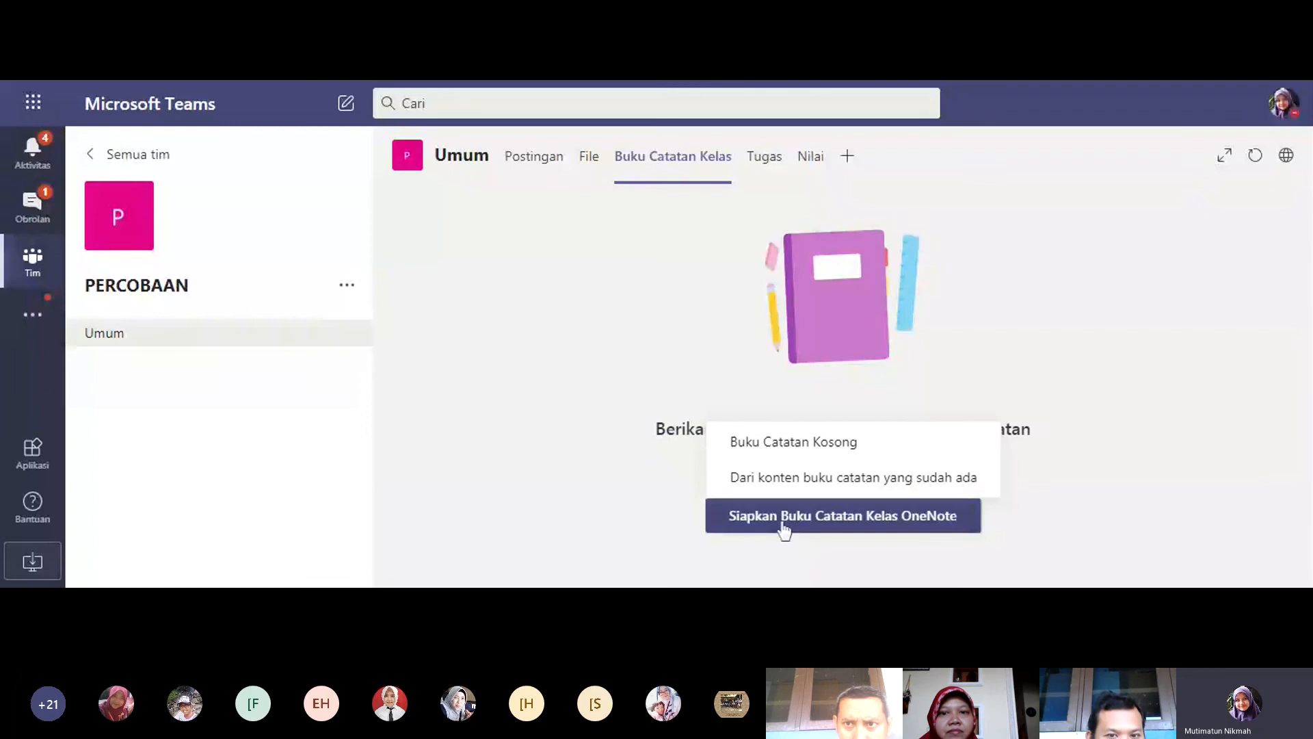
pyautogui.click(796, 482)
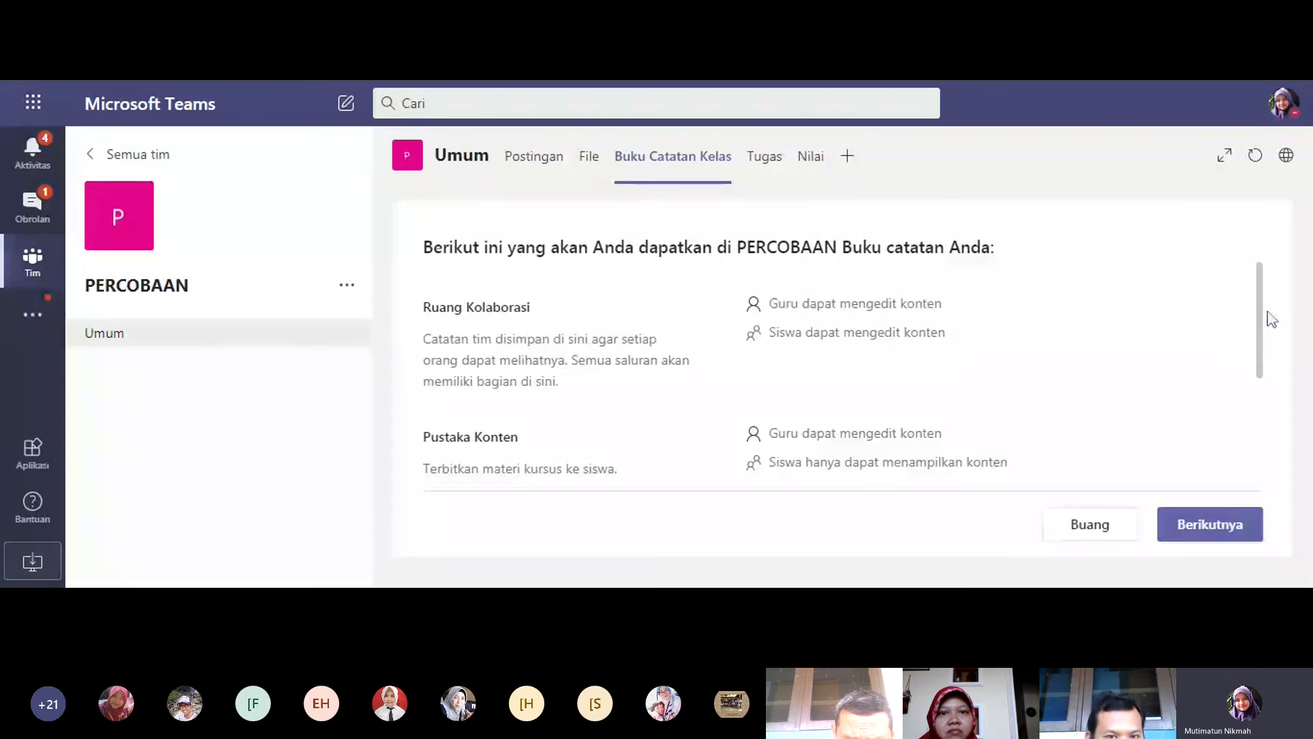
pyautogui.scroll(-3, 1266, 363)
pyautogui.scroll(-2, 1269, 393)
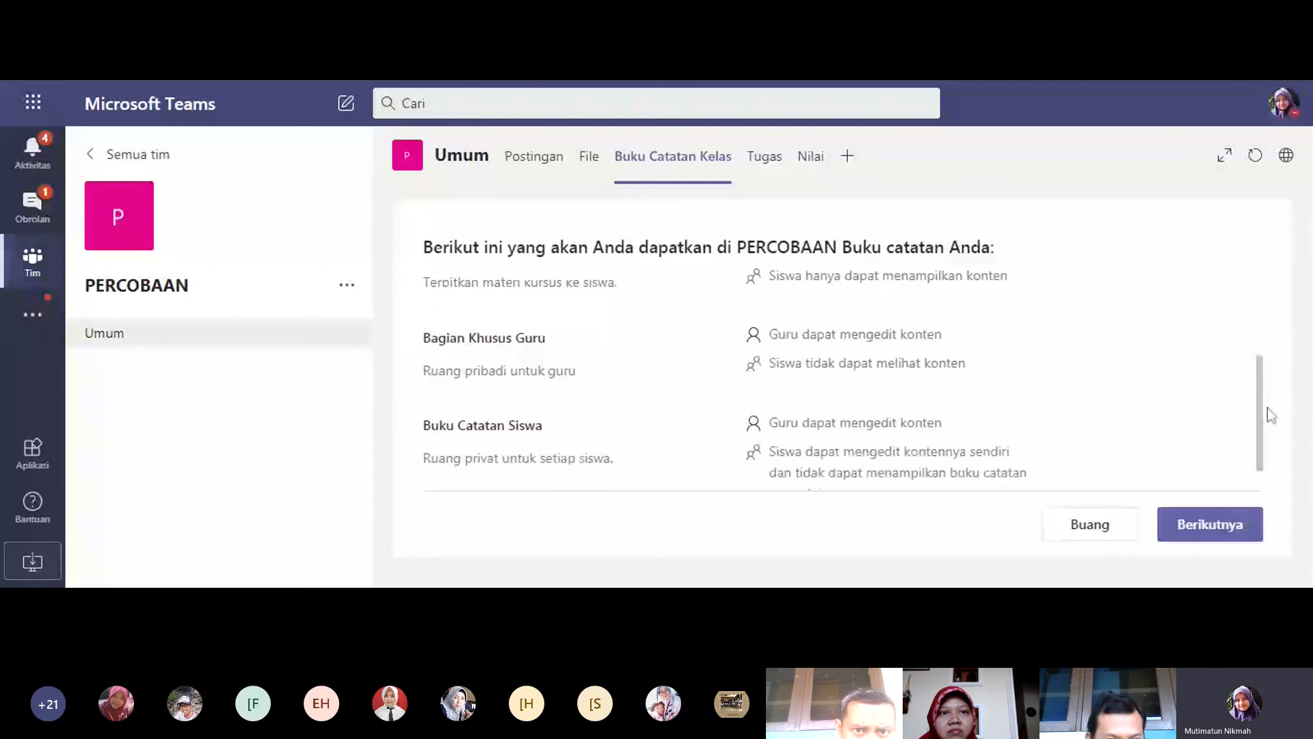
pyautogui.scroll(-1, 1270, 420)
pyautogui.click(1210, 525)
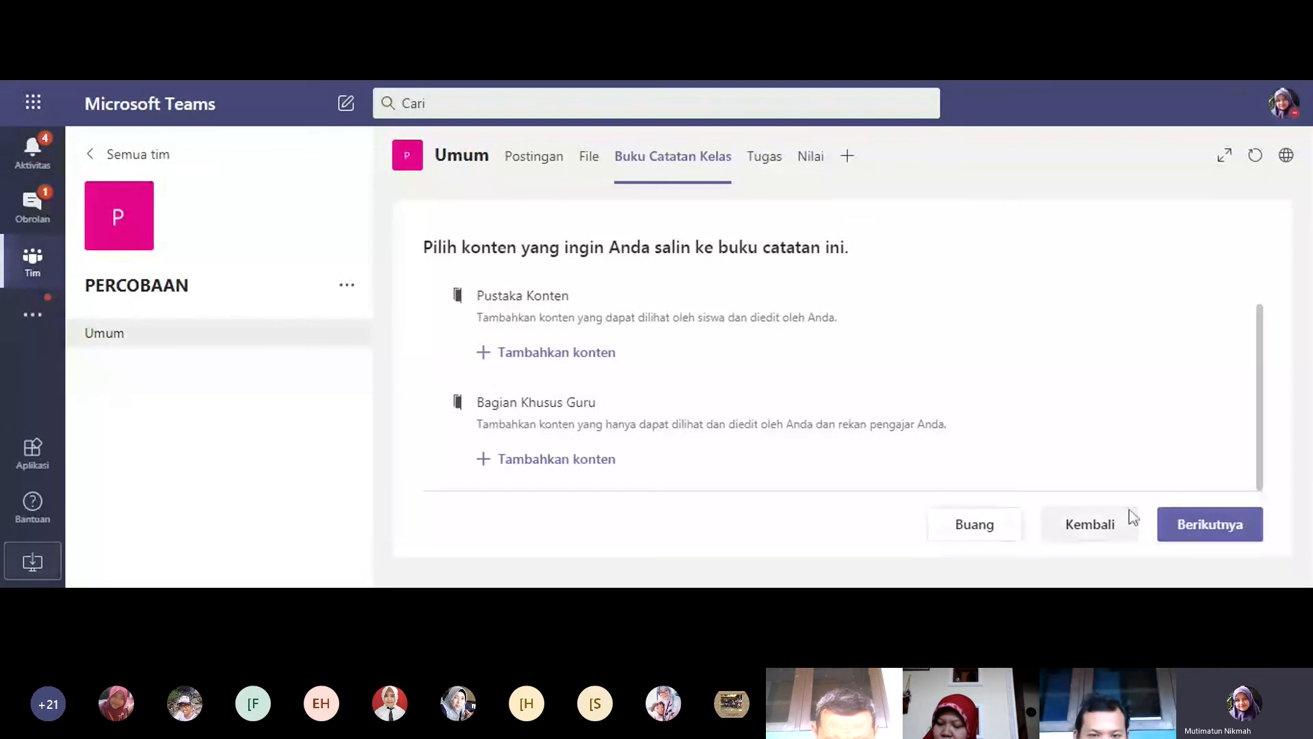
pyautogui.click(1199, 539)
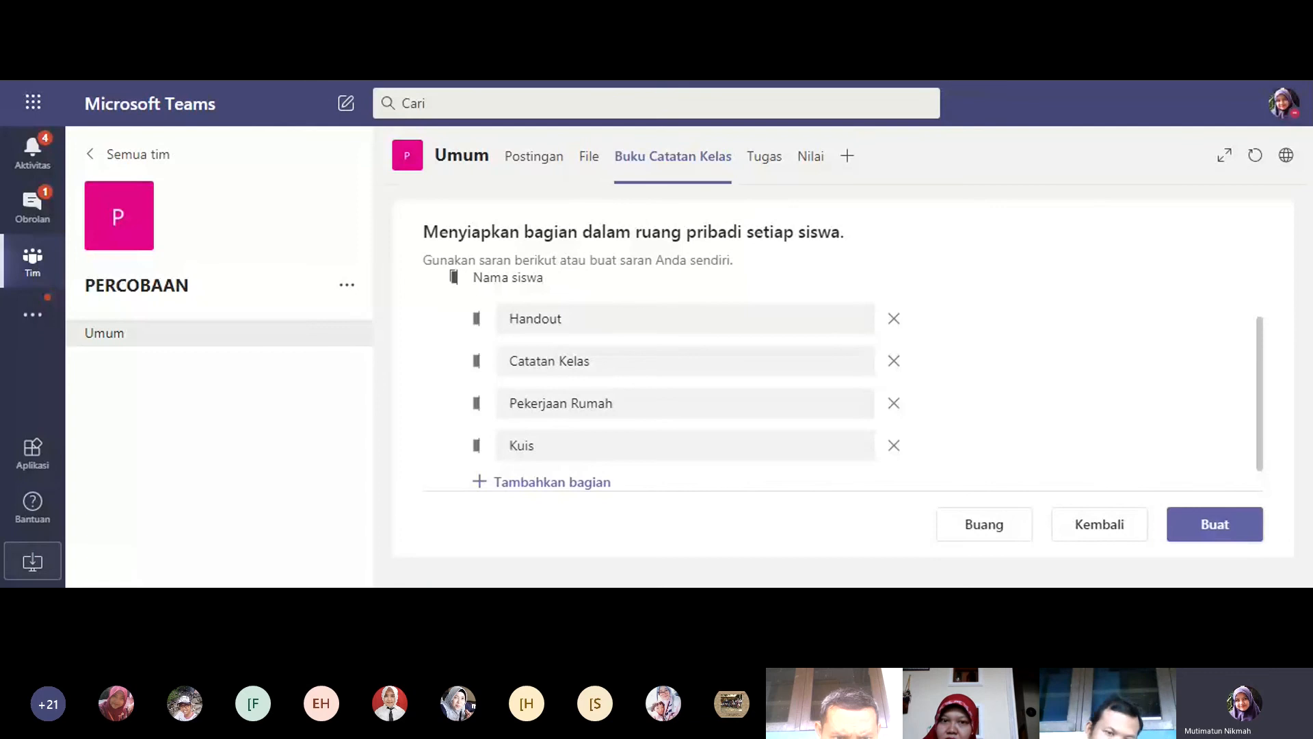
# Add an UMPAN BALIK section to each student's private space and create the class notebook.
pyautogui.click(587, 483)
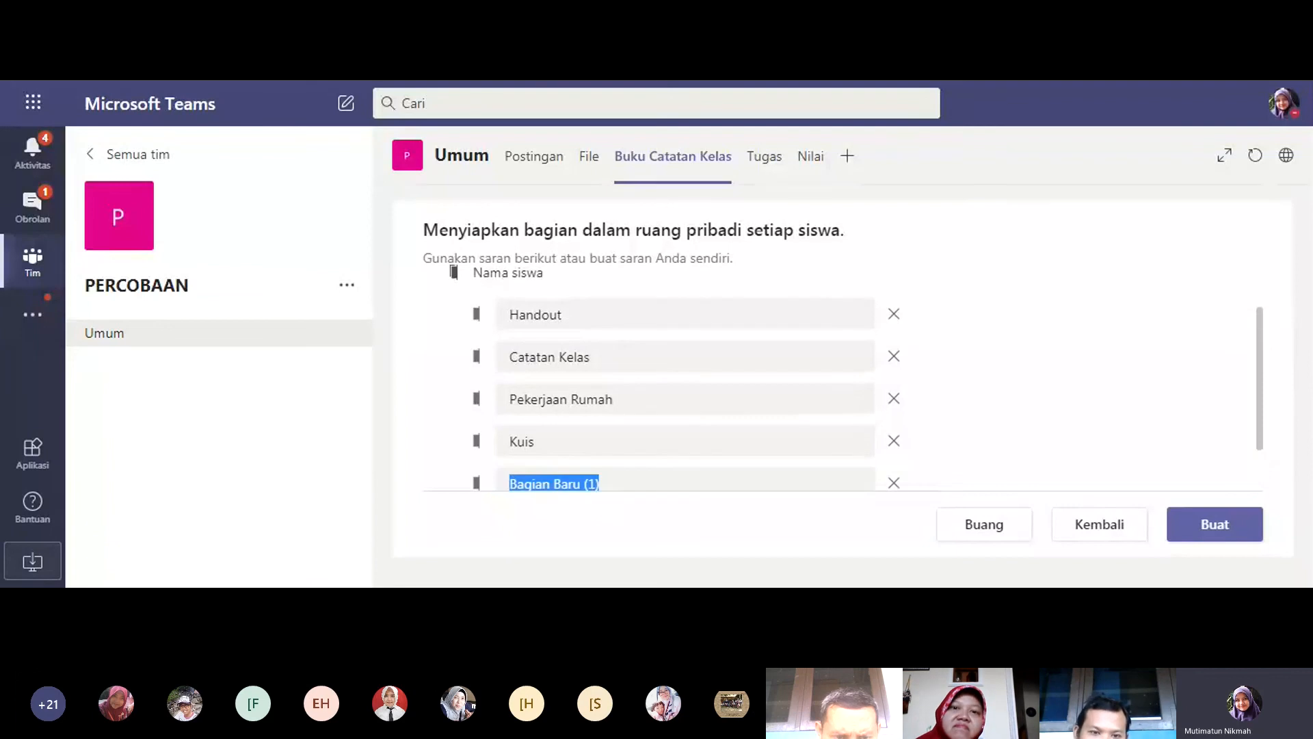
pyautogui.write('UMPAN BALIK')
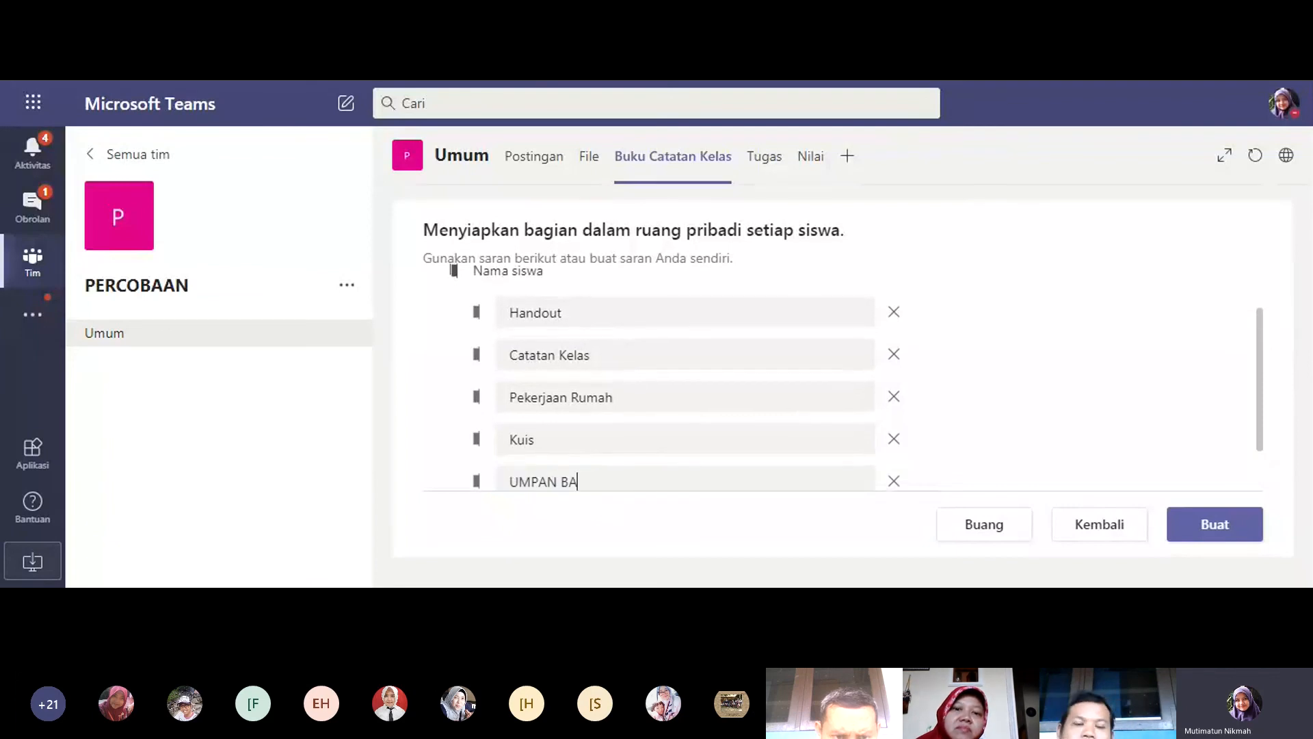
pyautogui.click(1209, 538)
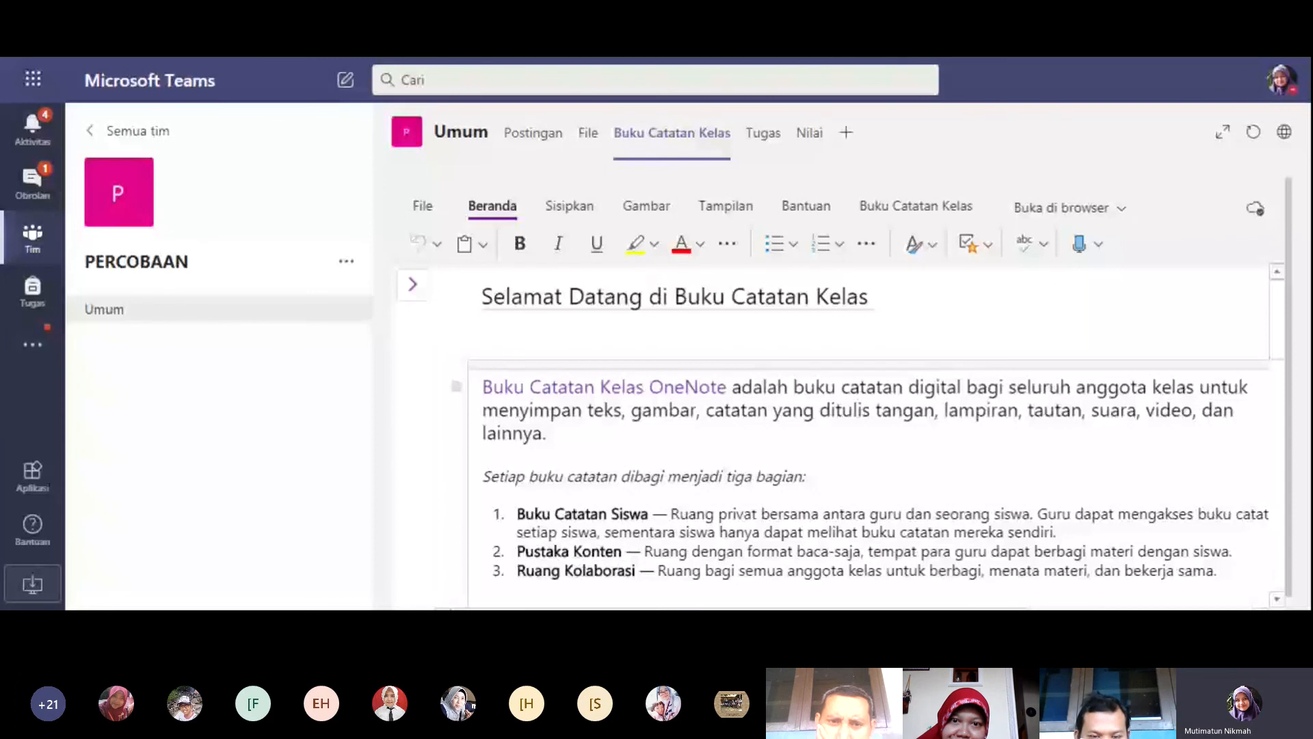
# Add a page titled KATA PENGANTAR to the notebook's Selamat Datang section, with the body text "SALAM....".
pyautogui.click(414, 285)
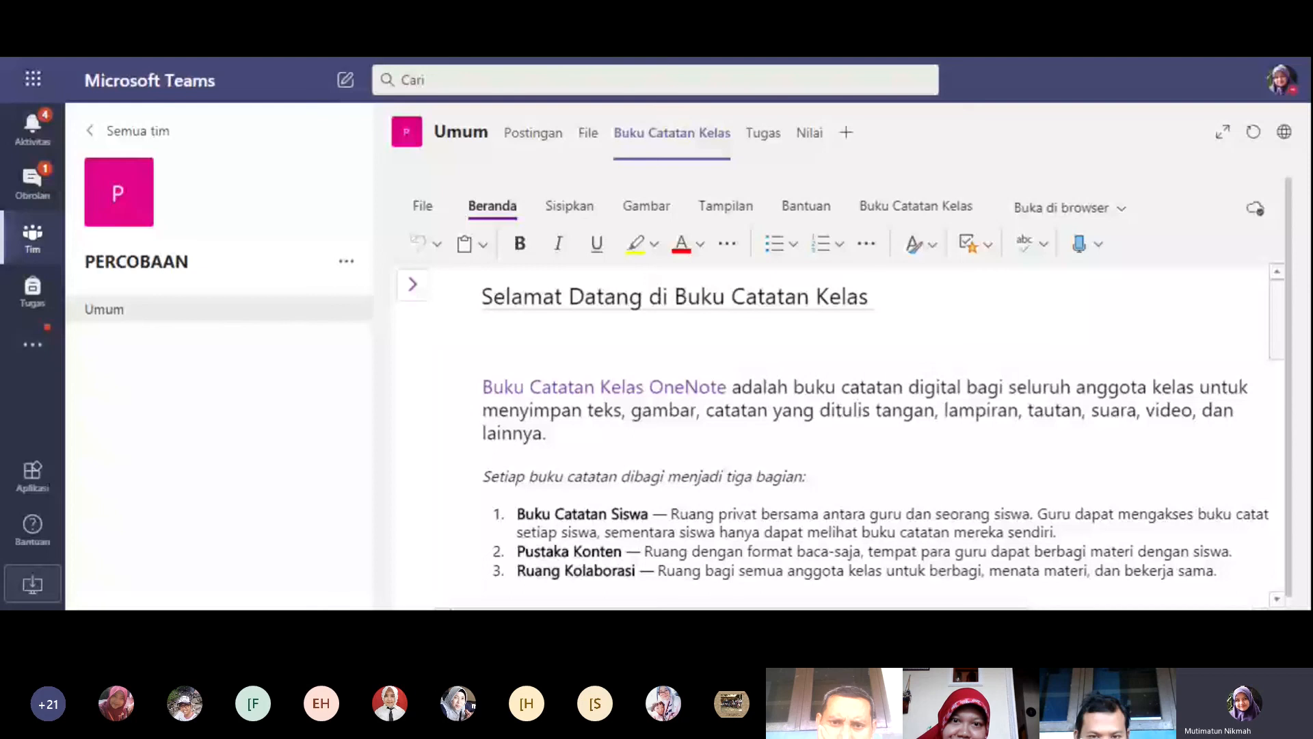
pyautogui.click(413, 284)
pyautogui.click(620, 605)
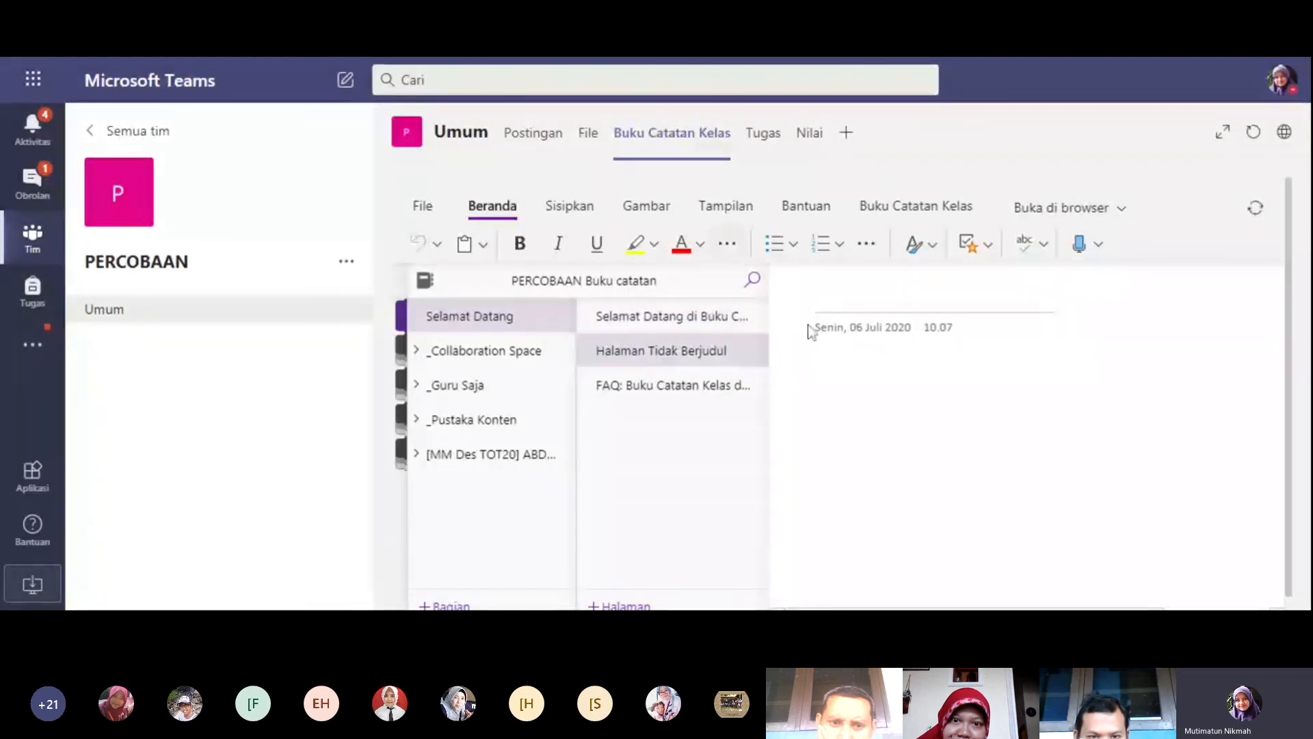
pyautogui.click(688, 366)
pyautogui.write('KATA PENGANTAR')
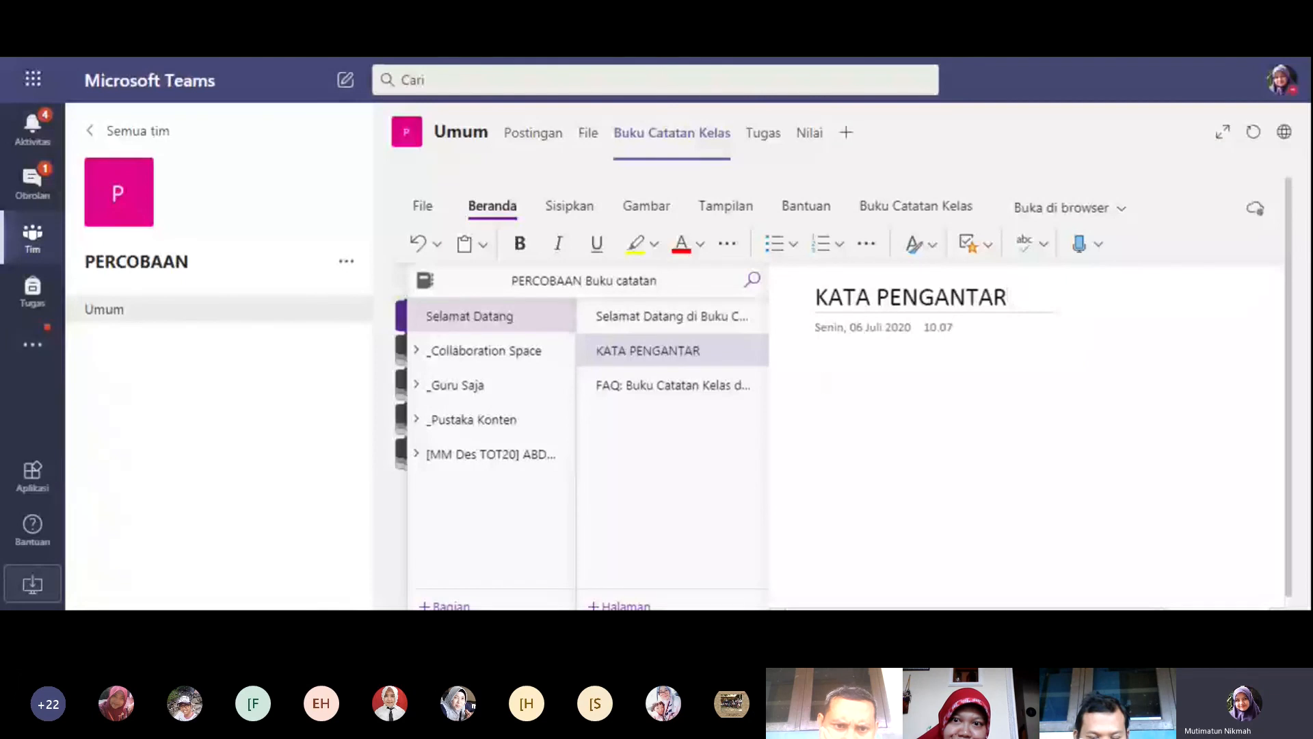
pyautogui.write('SALAM....')
# Open the _Collaboration Space introduction page and read through how the Ruang Kolaborasi is used.
pyautogui.click(524, 355)
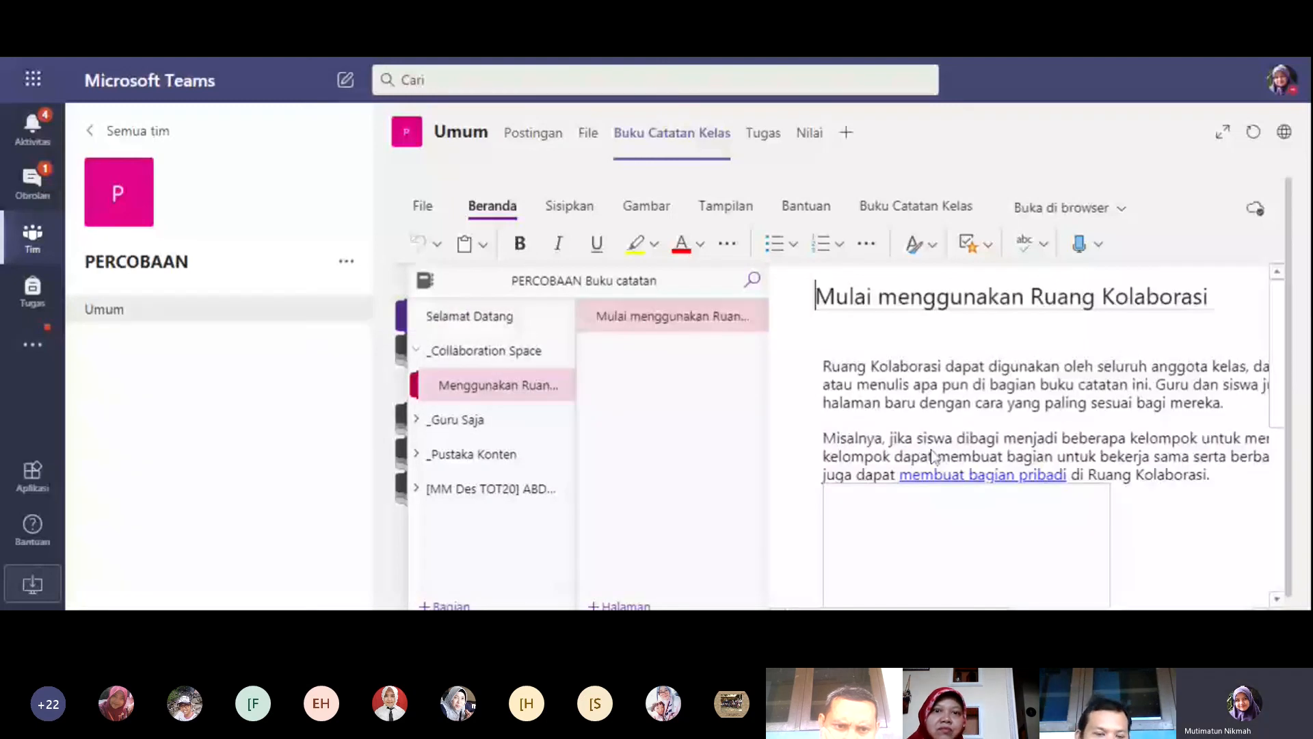
pyautogui.click(1190, 408)
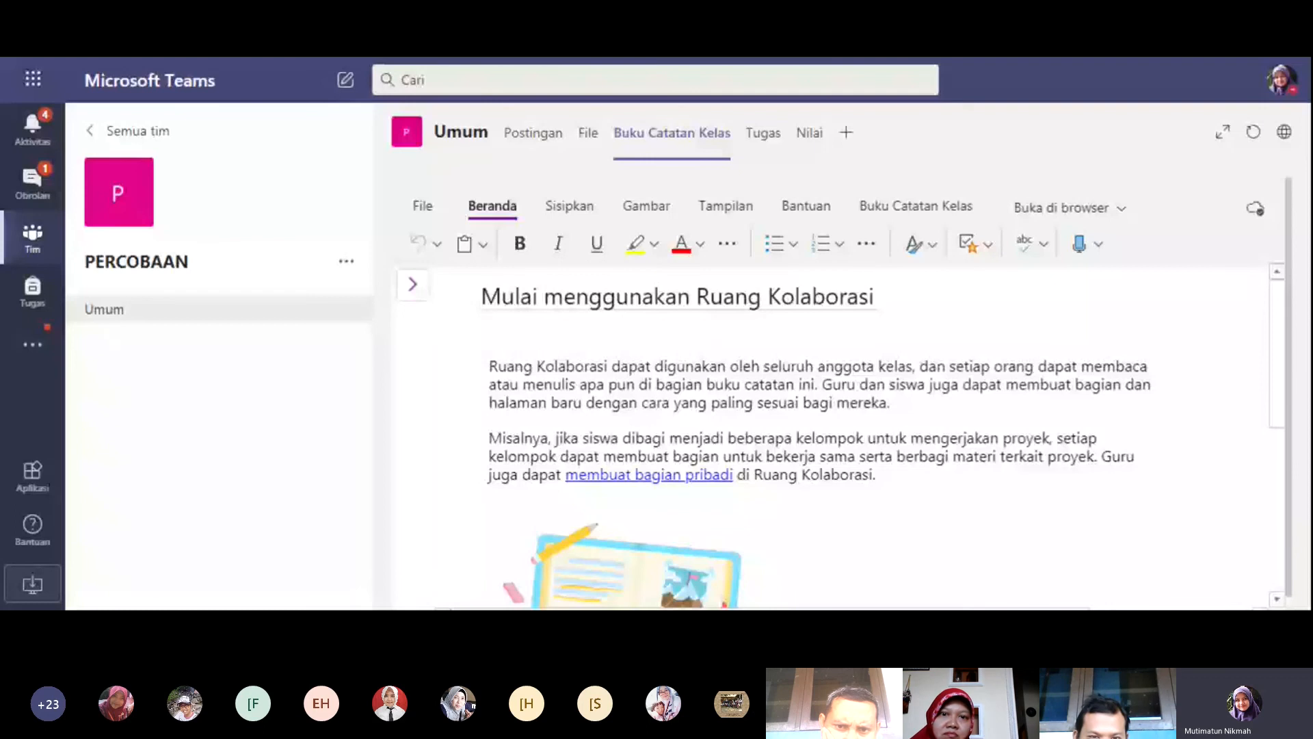
pyautogui.scroll(-5, 820, 437)
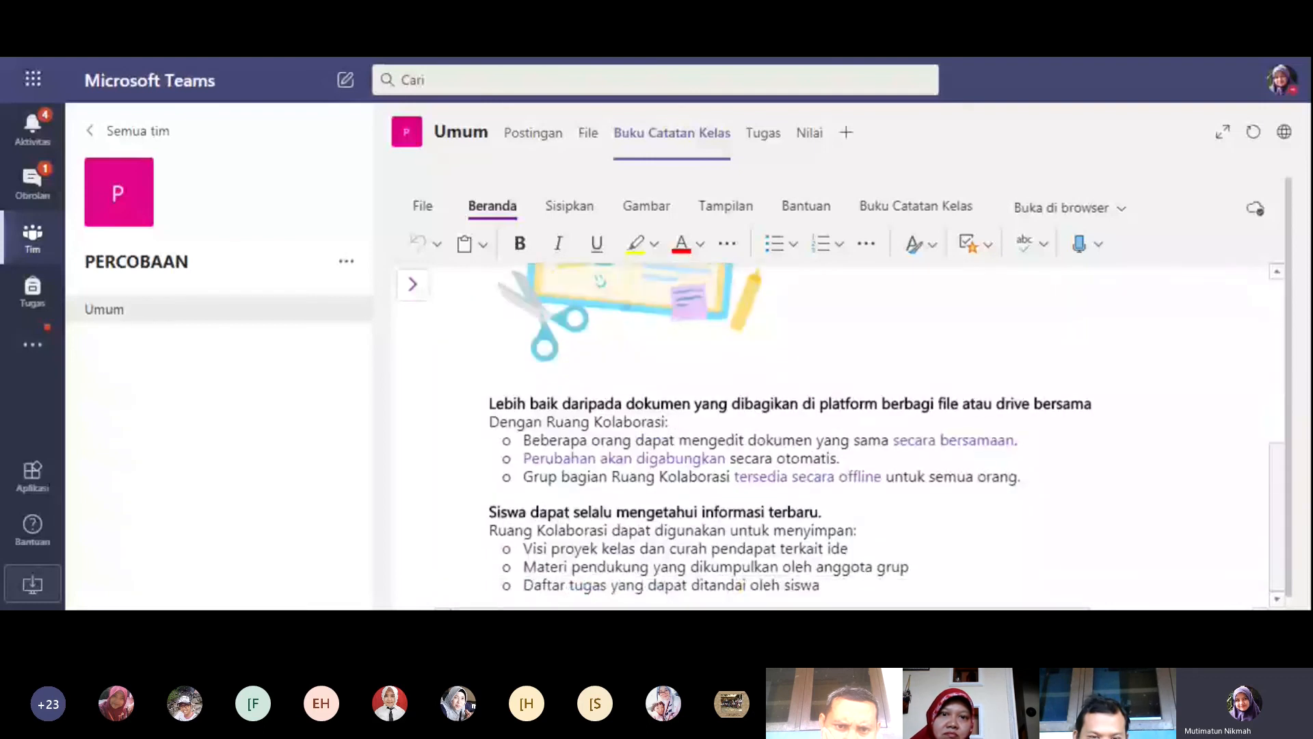
pyautogui.scroll(5, 821, 438)
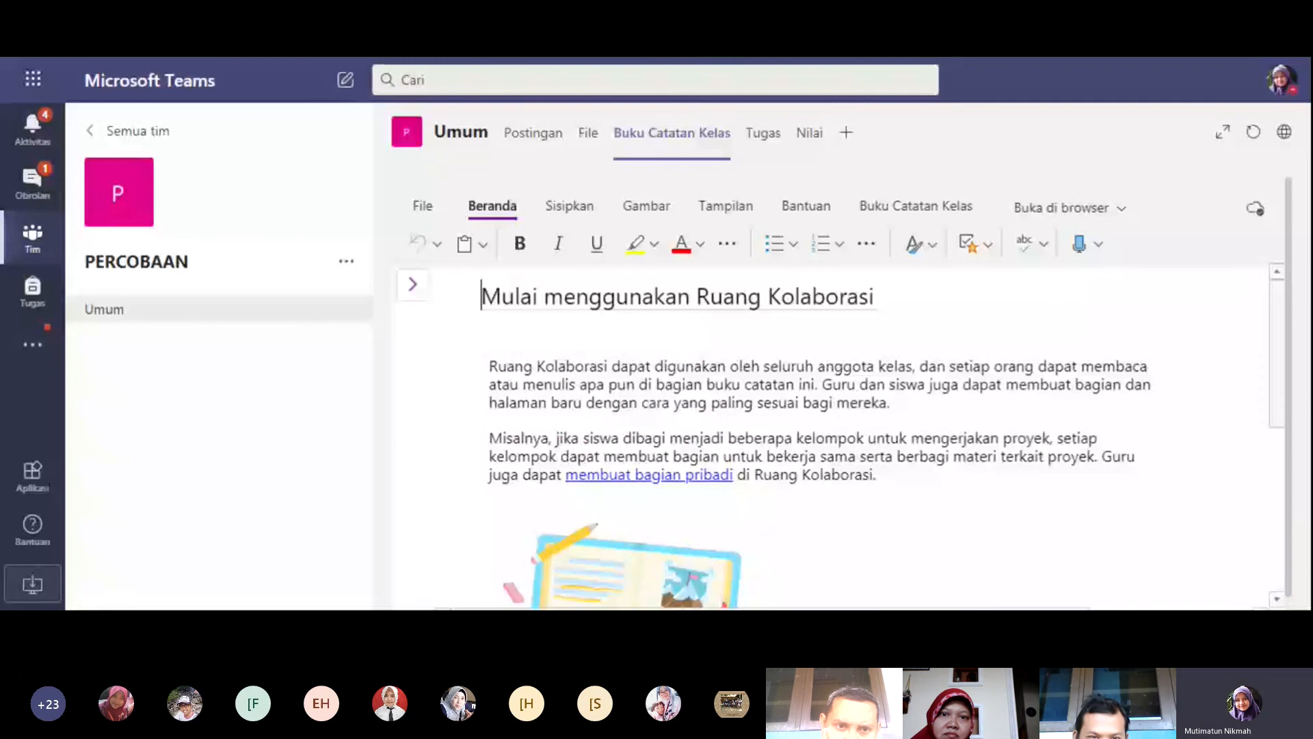
# Add a page titled DISKUSI KD 3.7 to the section inside _Guru Saja.
pyautogui.click(413, 284)
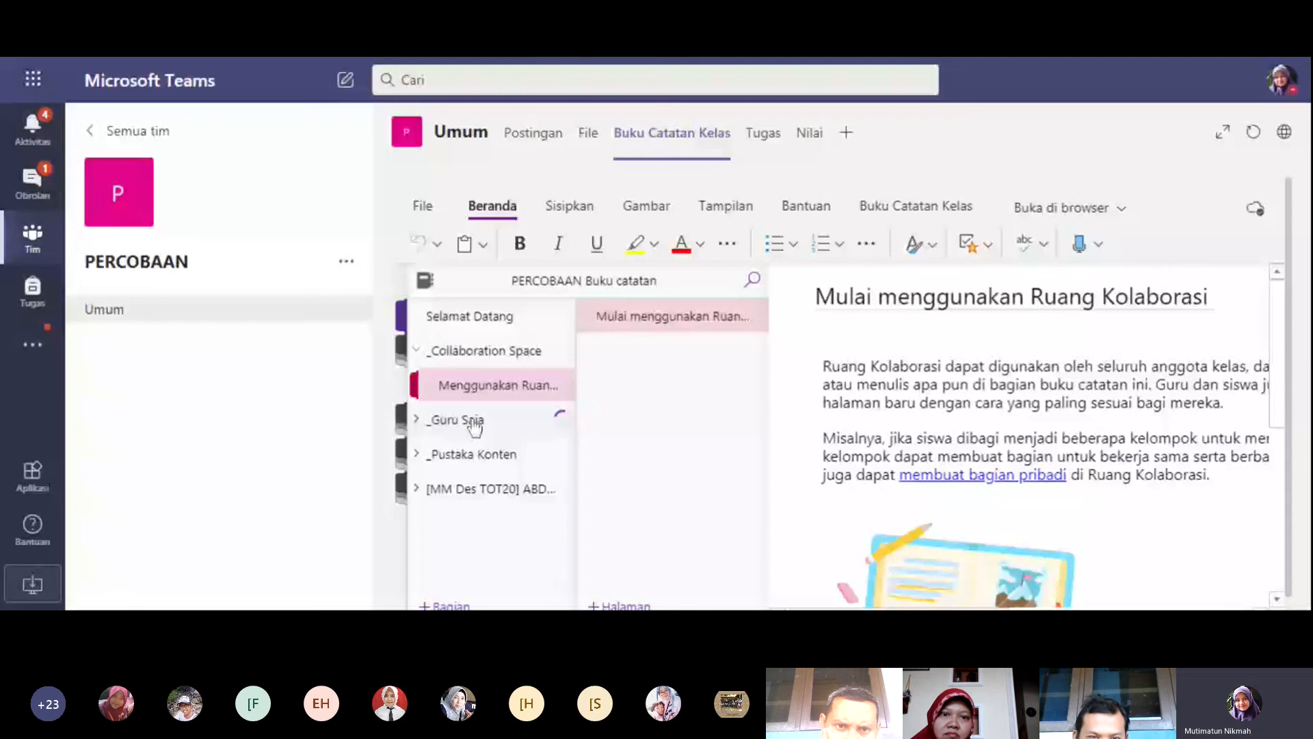
pyautogui.click(544, 457)
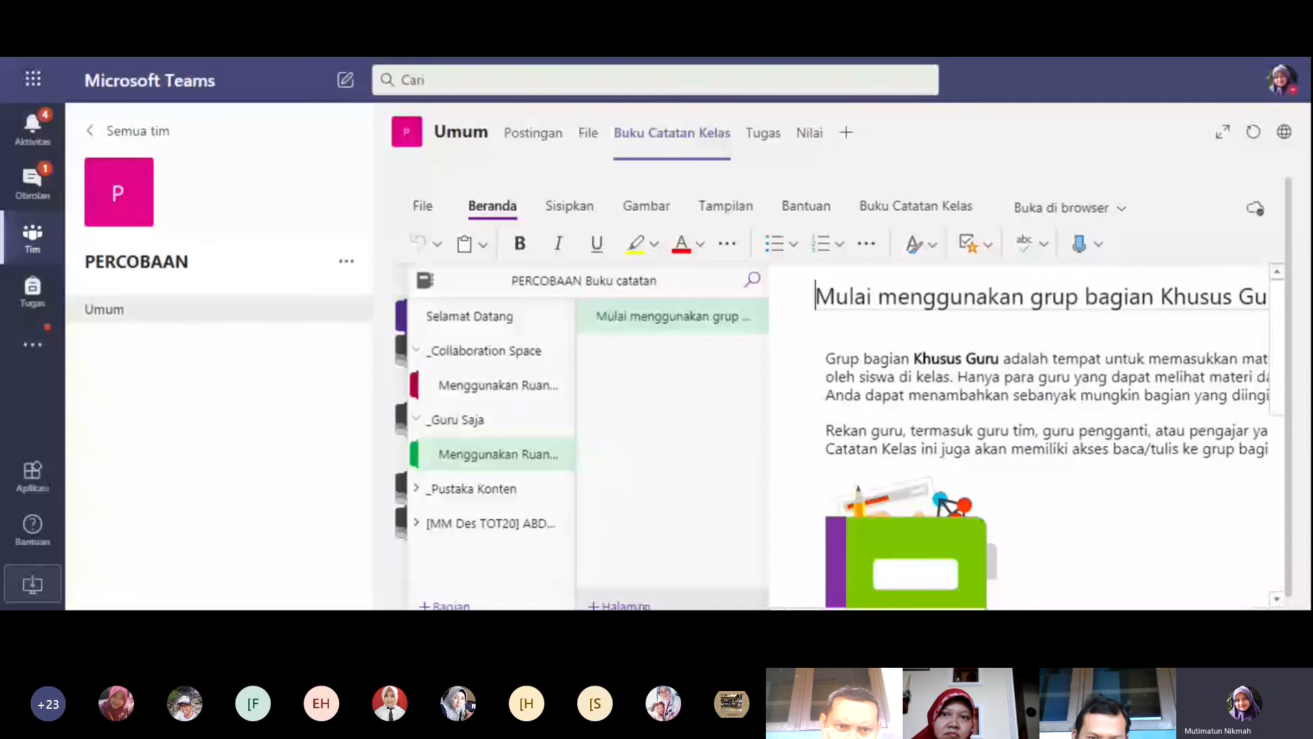
pyautogui.click(643, 607)
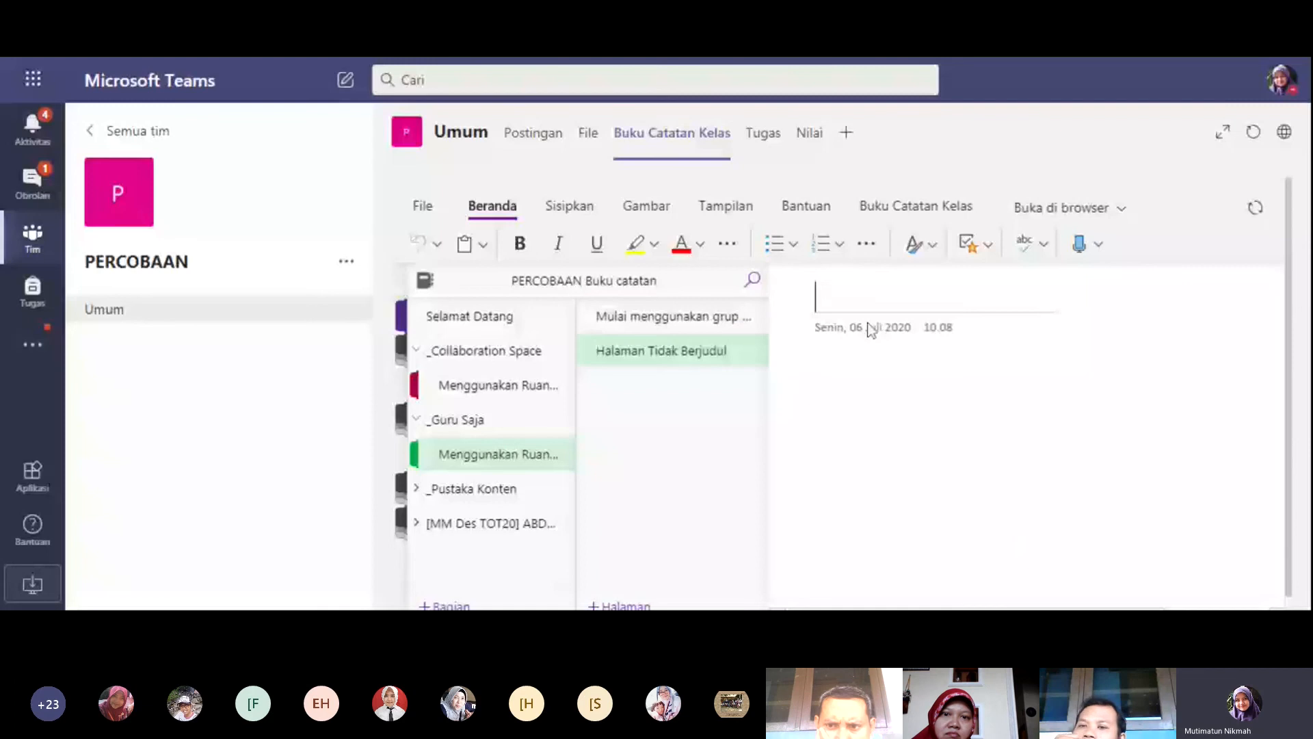
pyautogui.write('DISKUSI KD ')
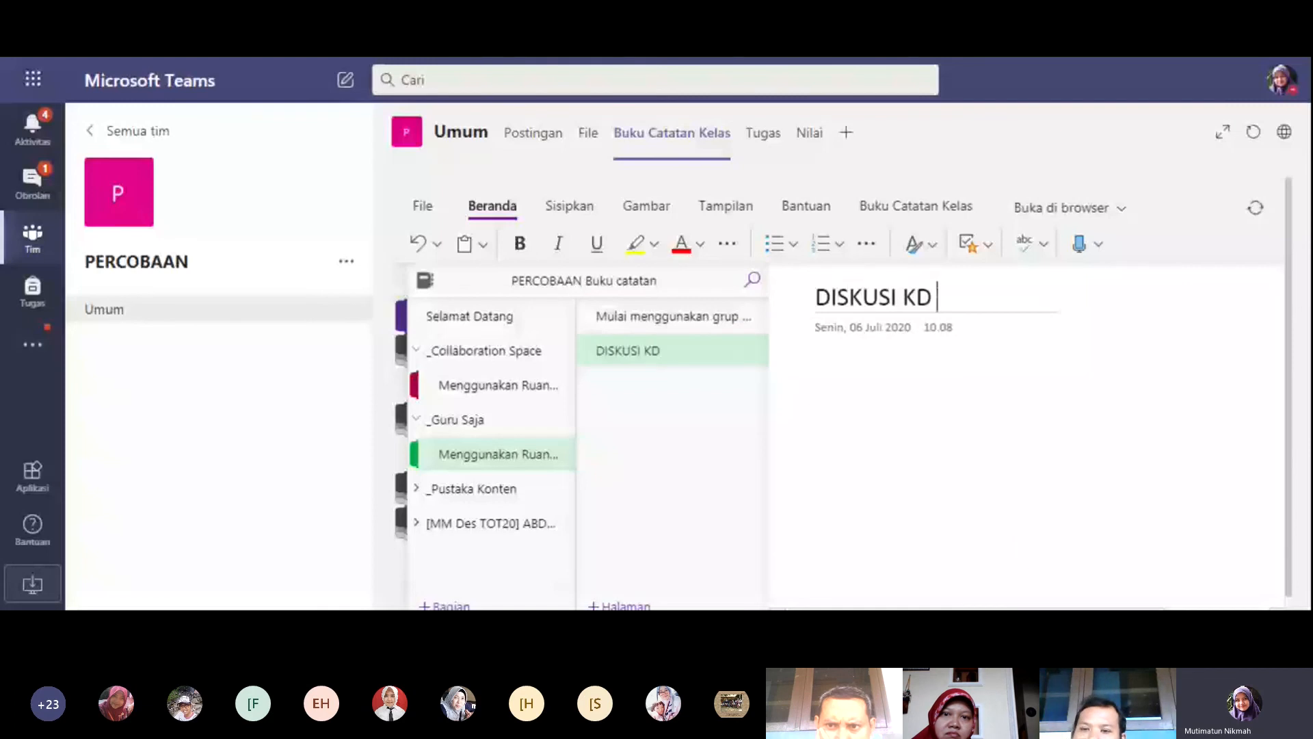
pyautogui.write('3.7')
pyautogui.press('Return')
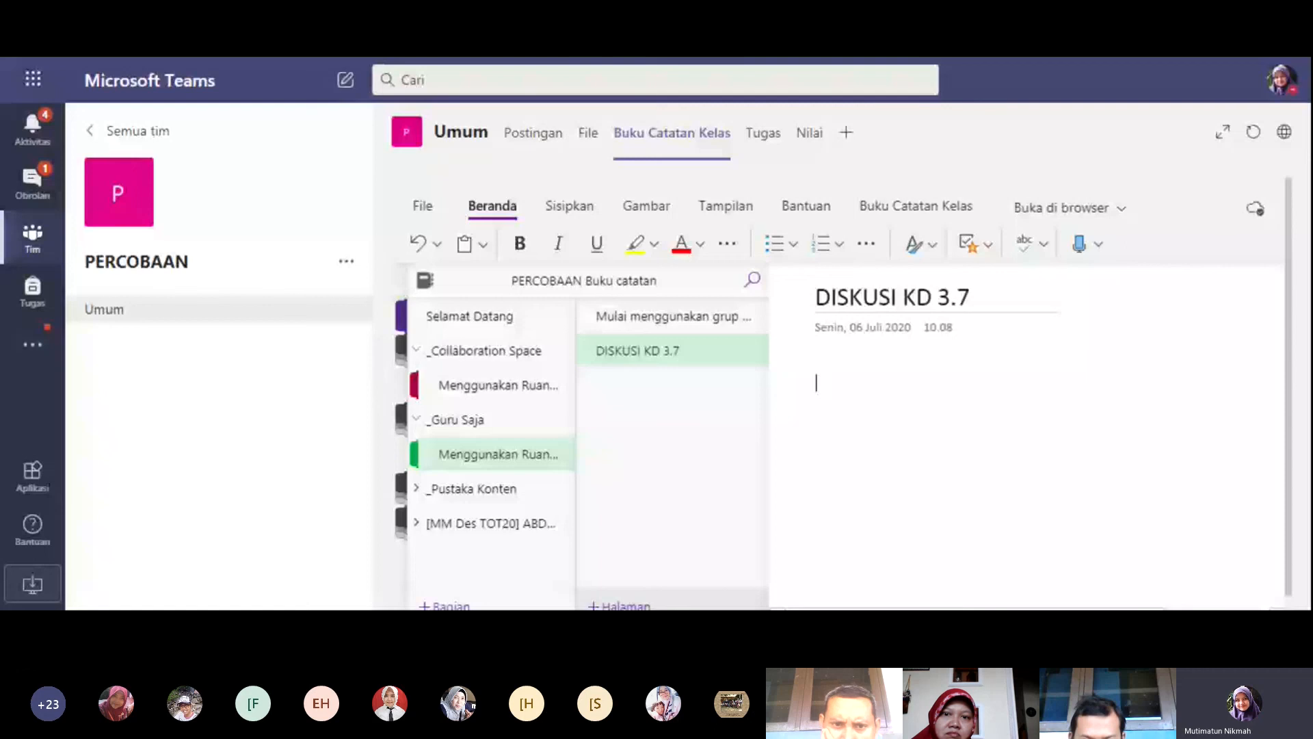
# Add a second page titled MAKAN MAKAN to the _Guru Saja section, with the body text MENU.
pyautogui.click(741, 384)
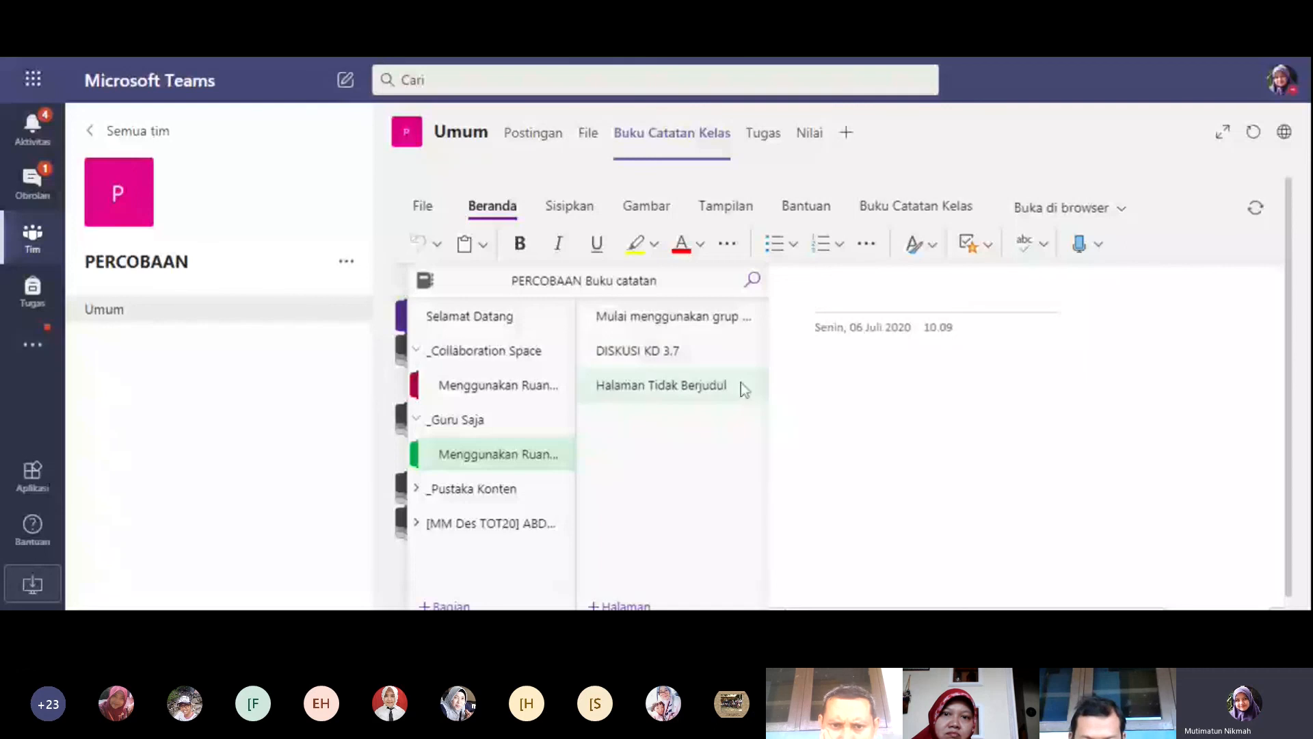
pyautogui.write('MAKAN M')
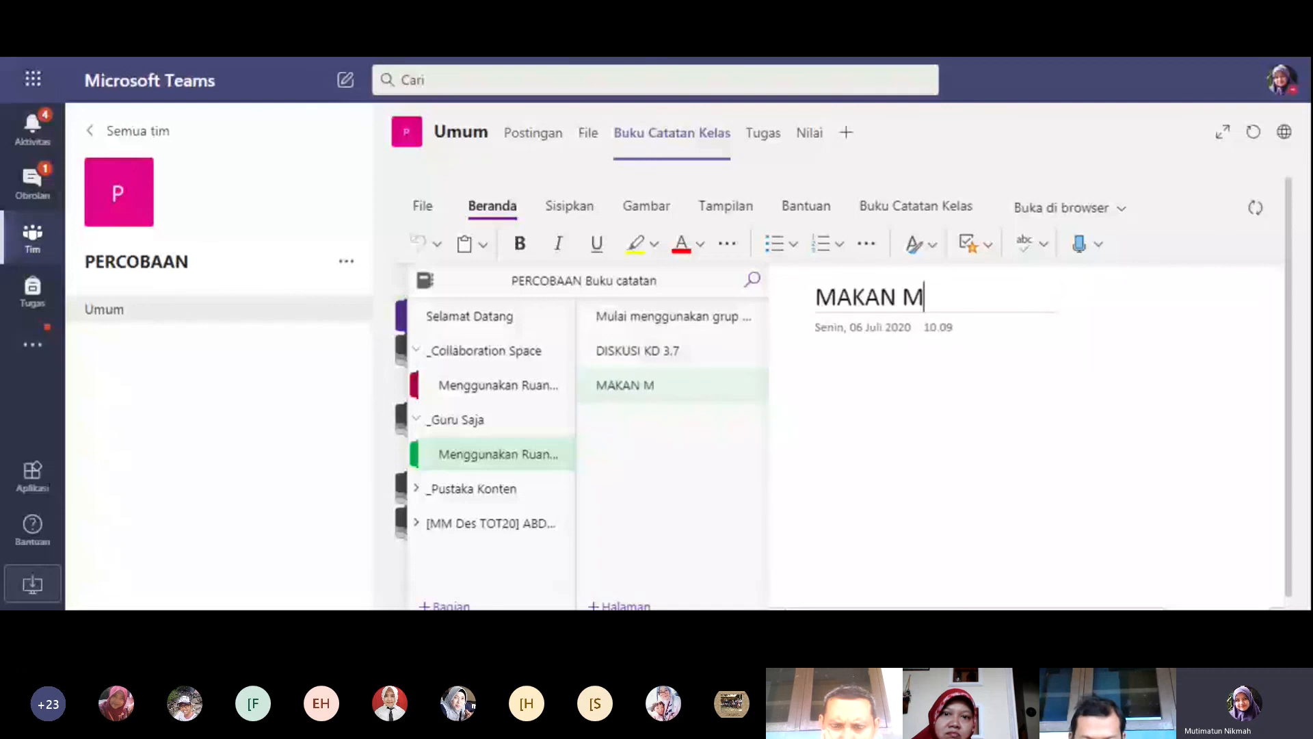
pyautogui.write('AKAN')
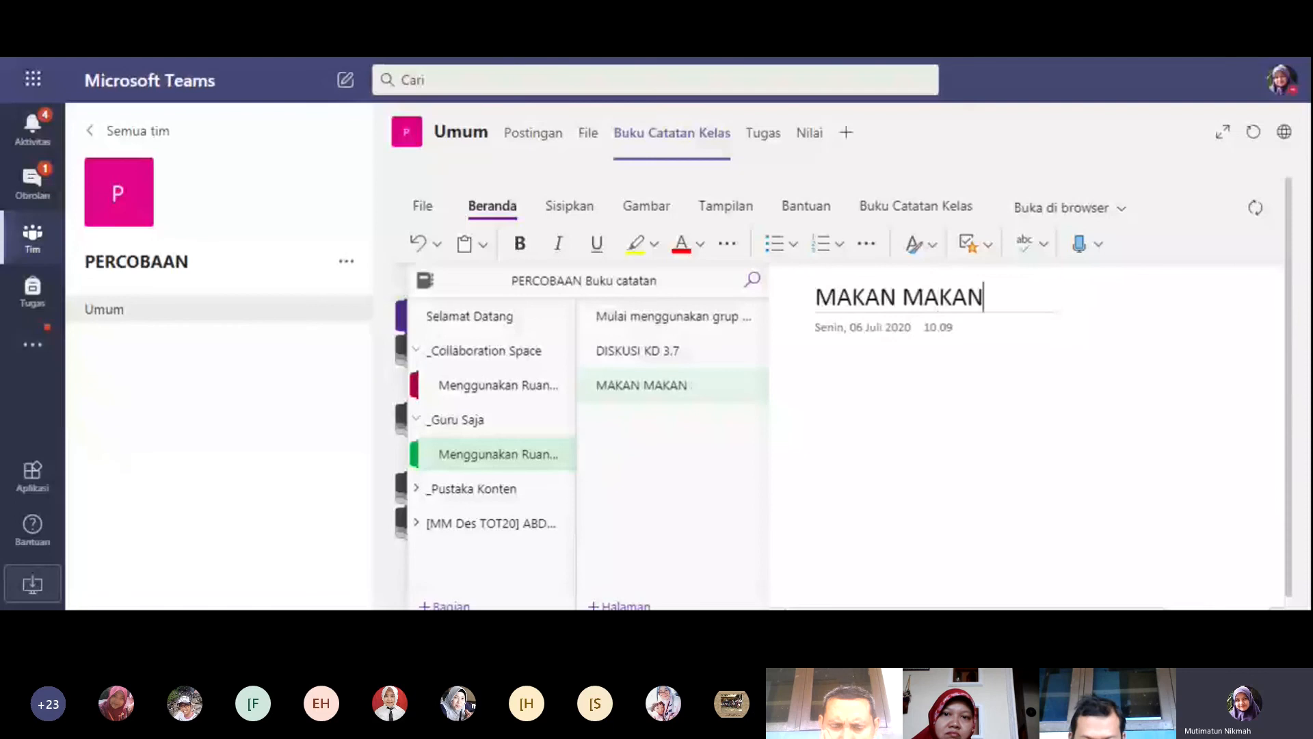
pyautogui.click(929, 384)
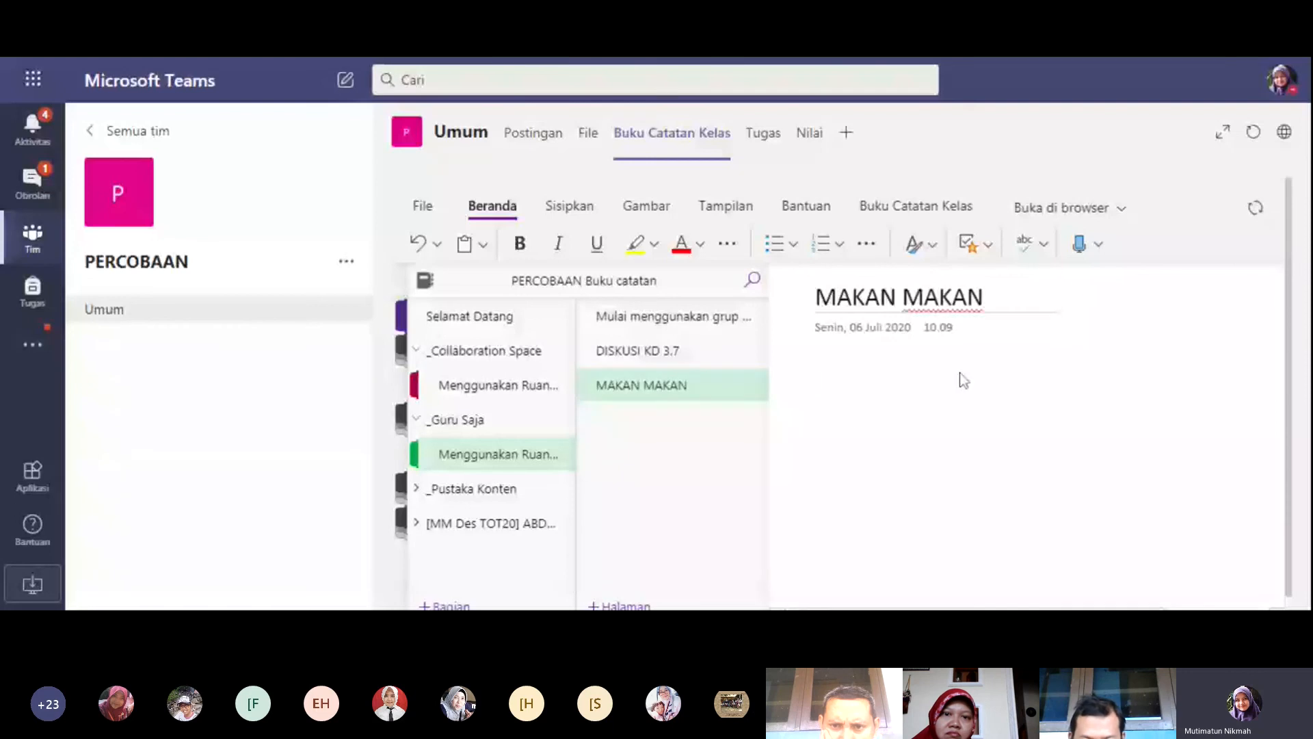
pyautogui.write('MENU')
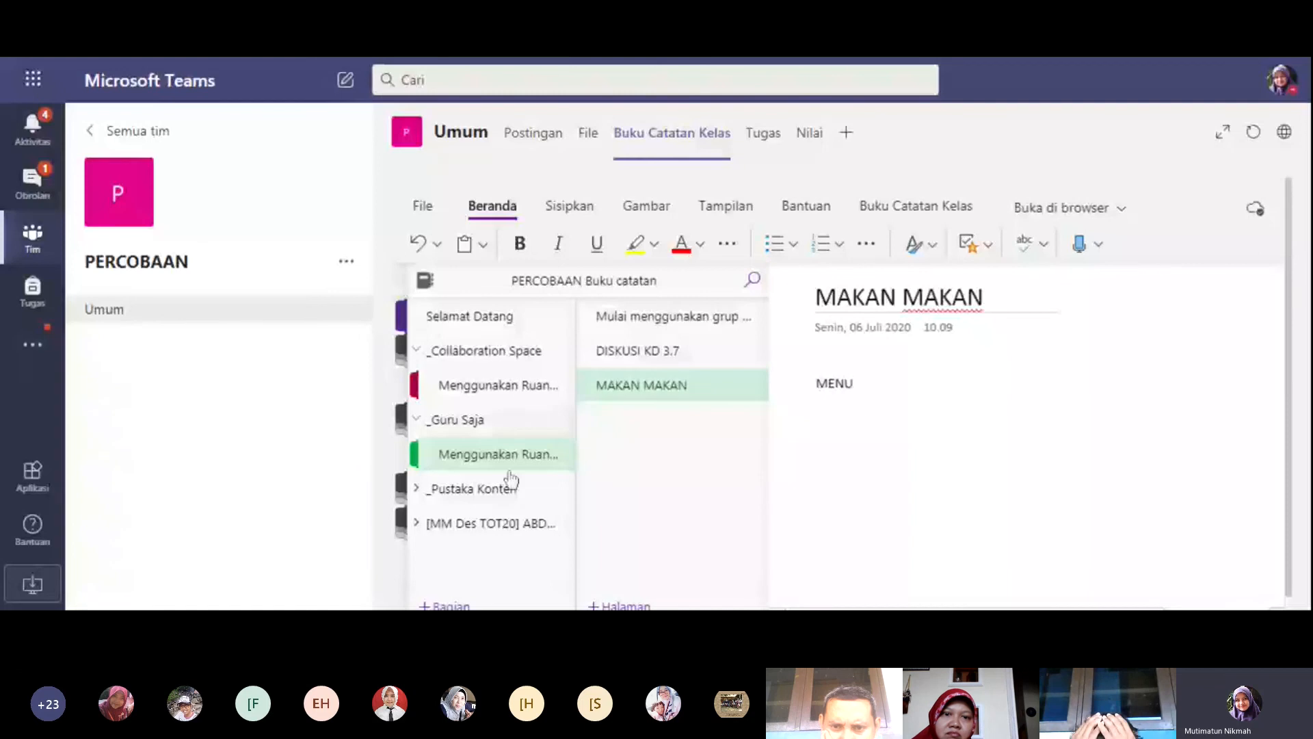
# Add a page titled CATATAN GURU to the section inside _Pustaka Konten.
pyautogui.click(491, 494)
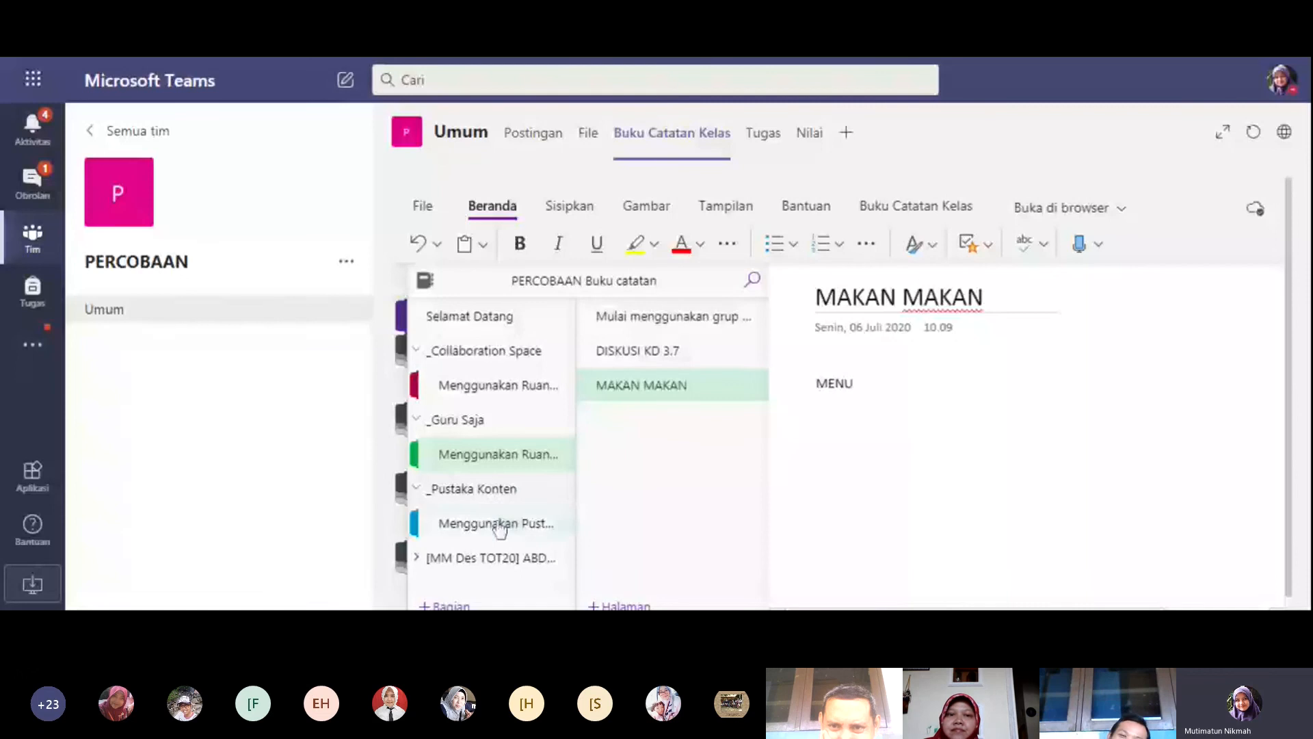
pyautogui.click(502, 525)
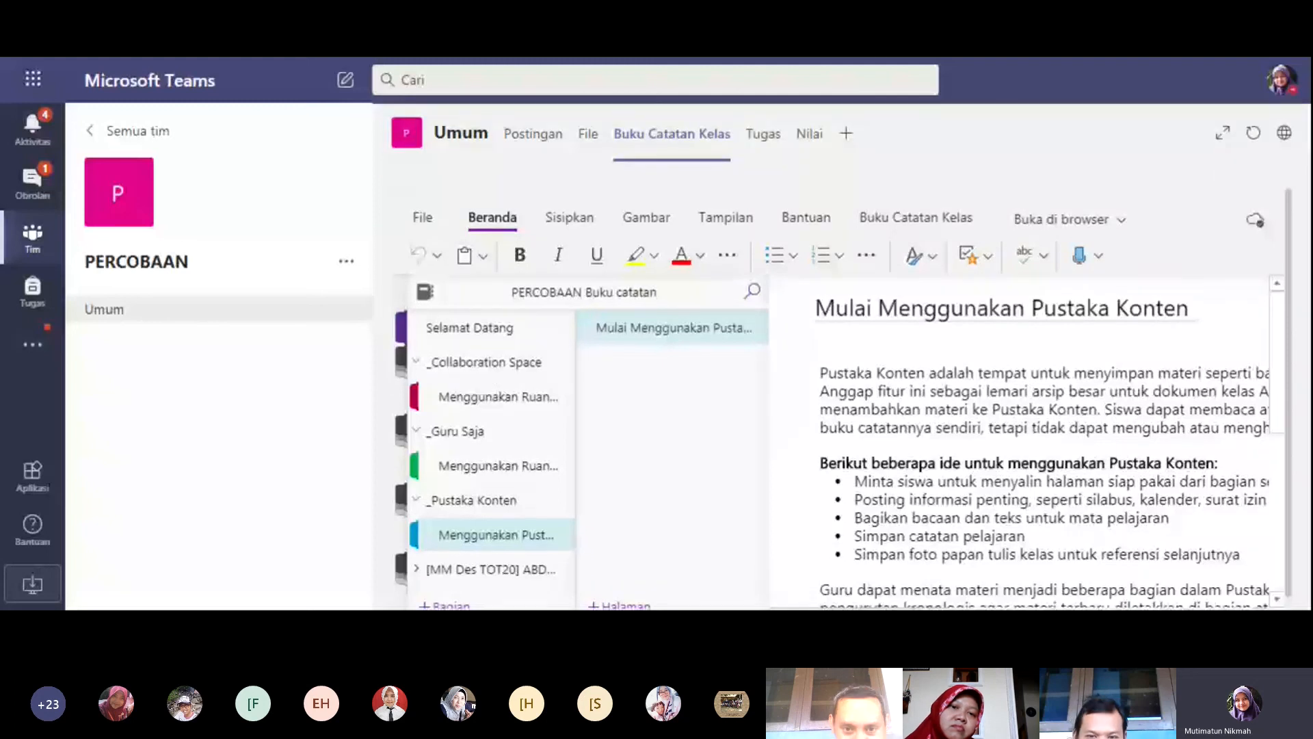
pyautogui.click(621, 606)
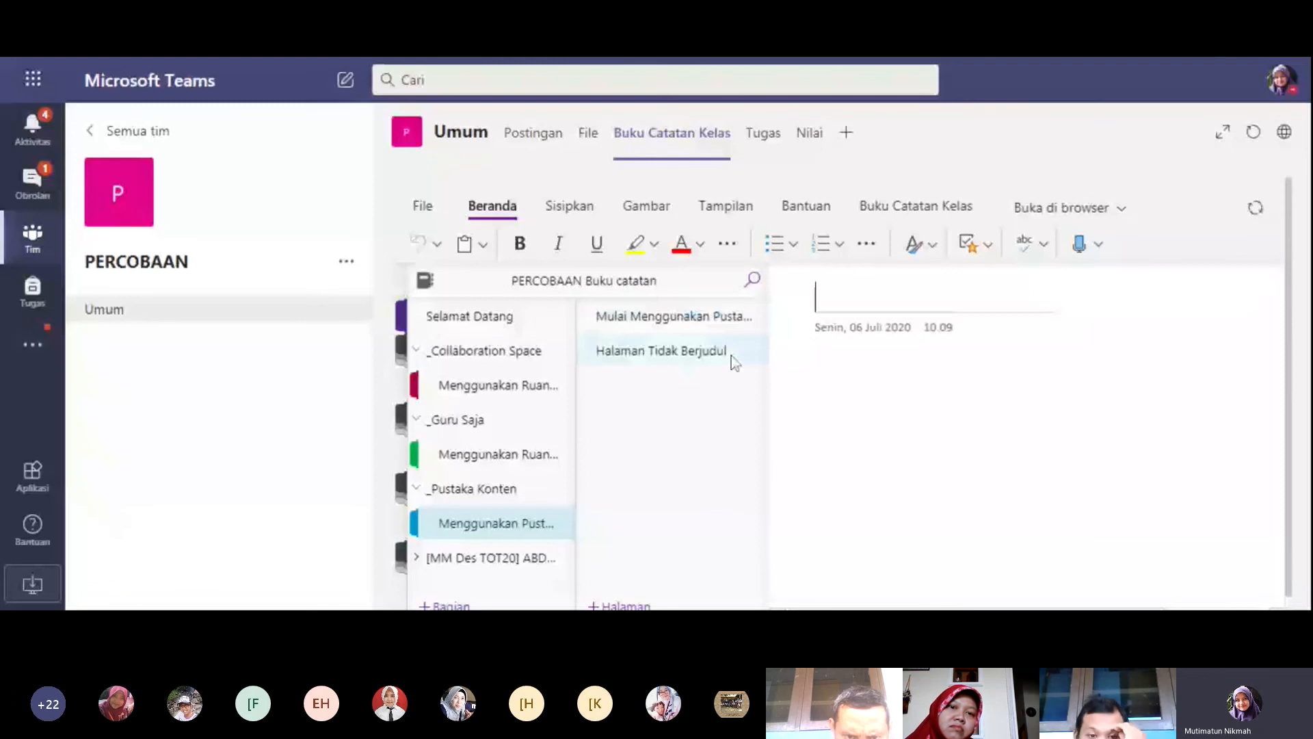
pyautogui.write('CATATAN GURU')
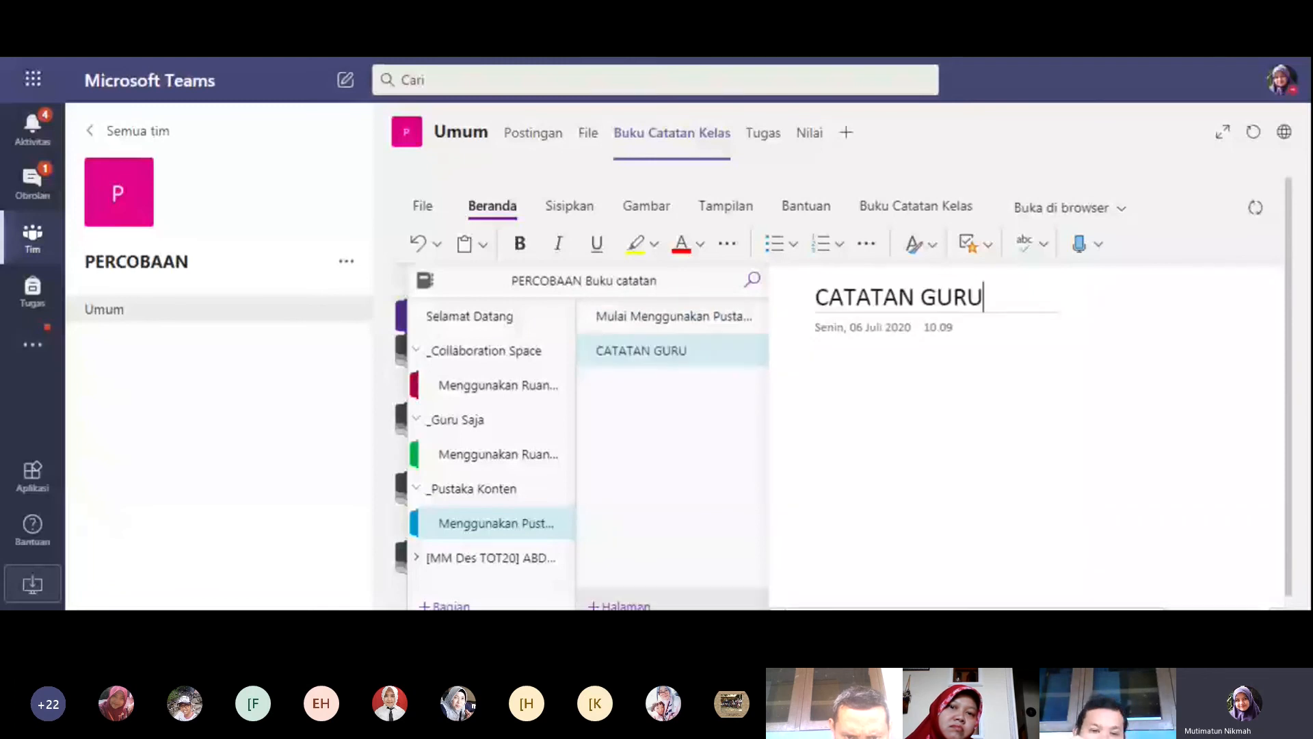
# Add another page titled PAPAN TULIS to the section inside _Pustaka Konten.
pyautogui.click(734, 419)
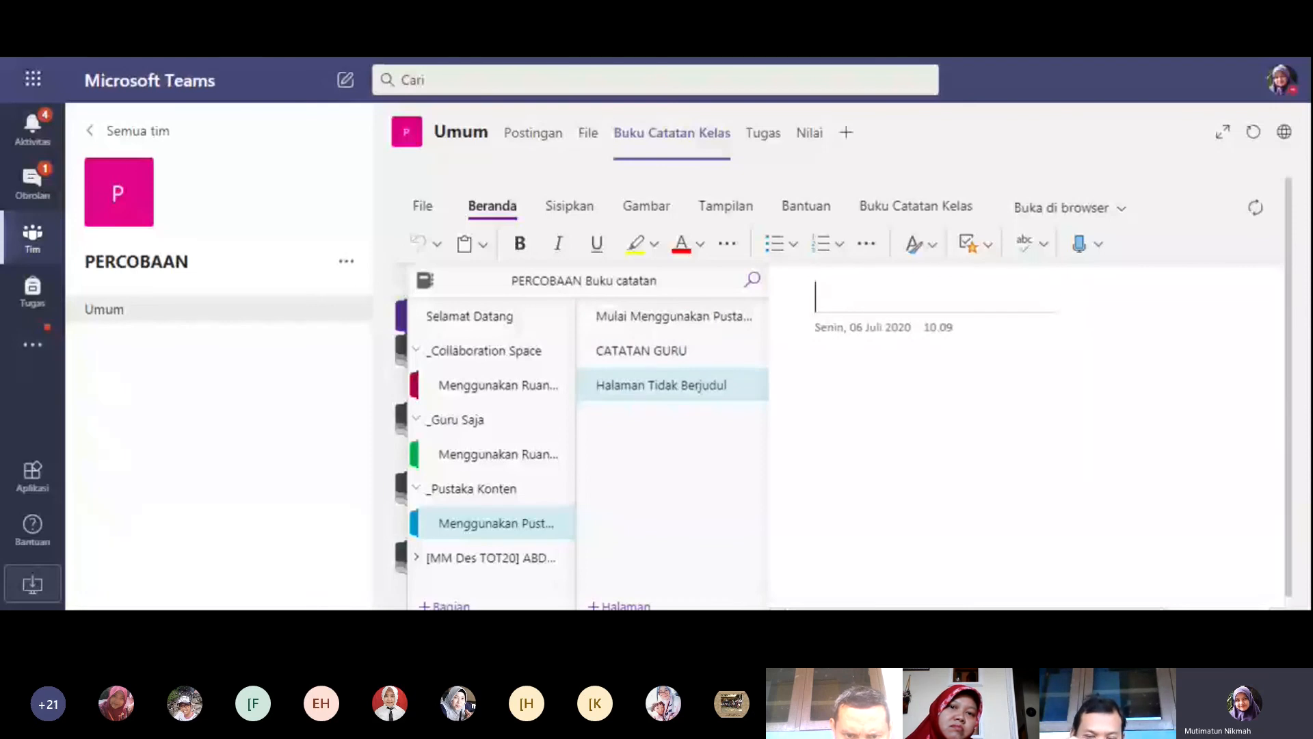
pyautogui.write('PAPAN TUL')
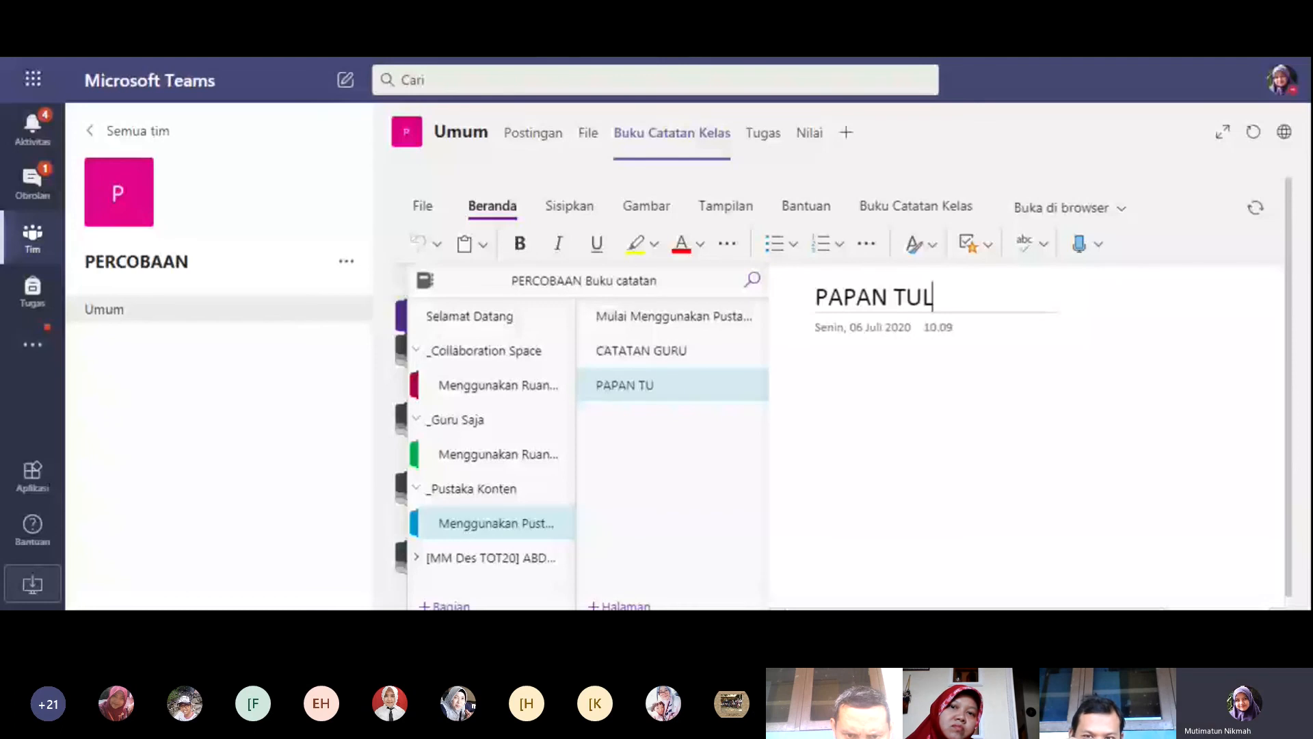
pyautogui.write('IS')
pyautogui.press('Return')
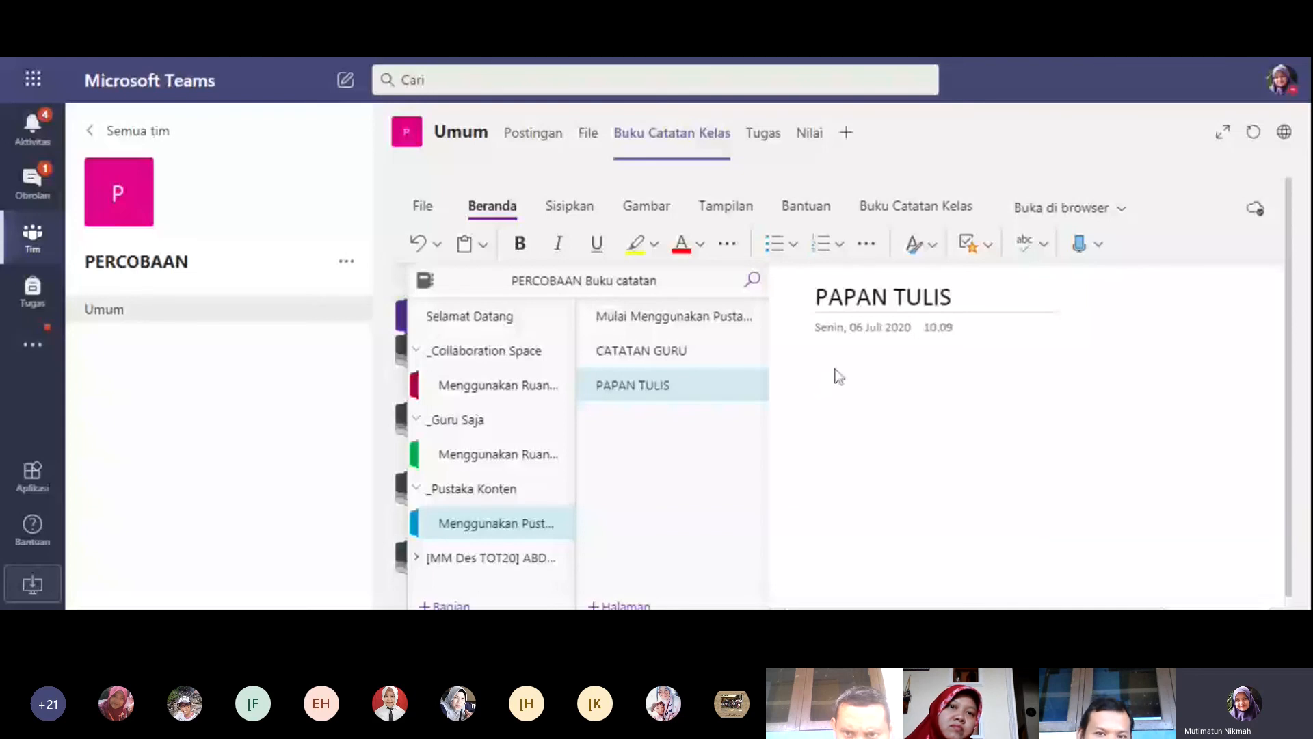
# Examine the picture and file insertion options for the PAPAN TULIS page and the choices for opening the notebook elsewhere.
pyautogui.click(588, 213)
pyautogui.click(664, 246)
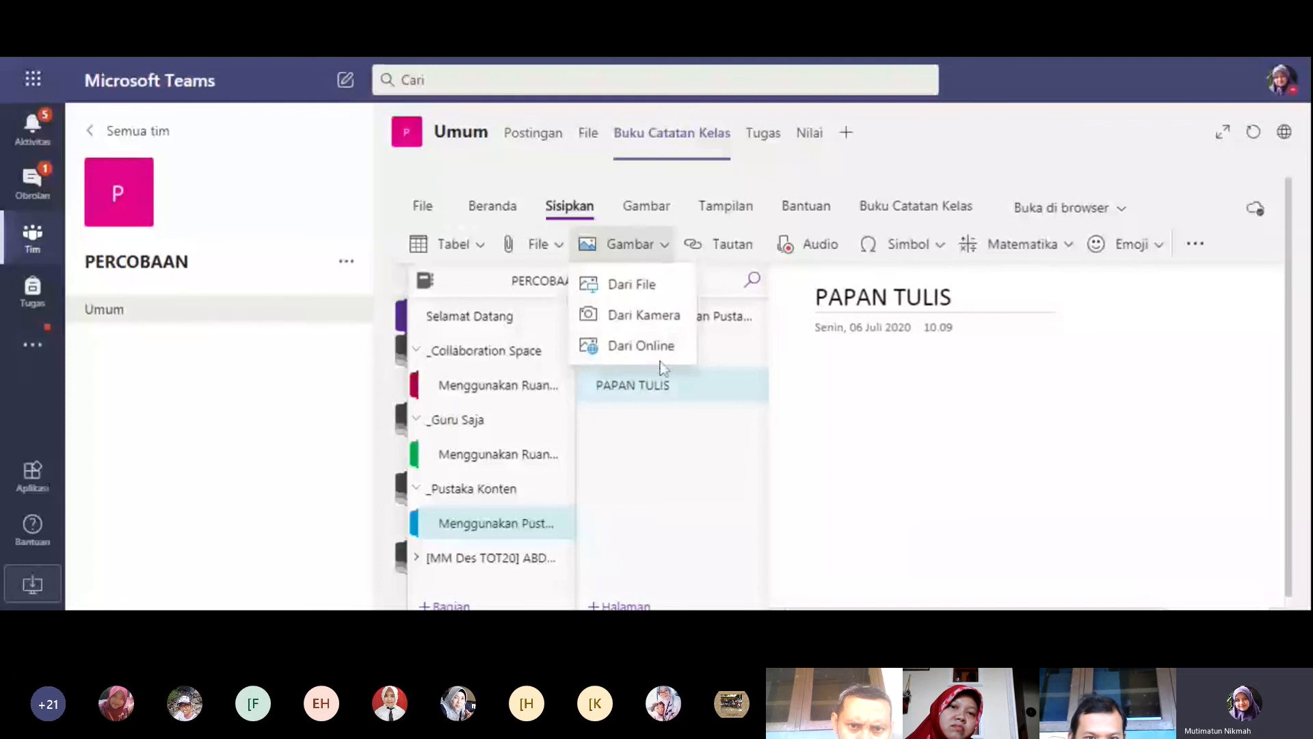
pyautogui.click(829, 375)
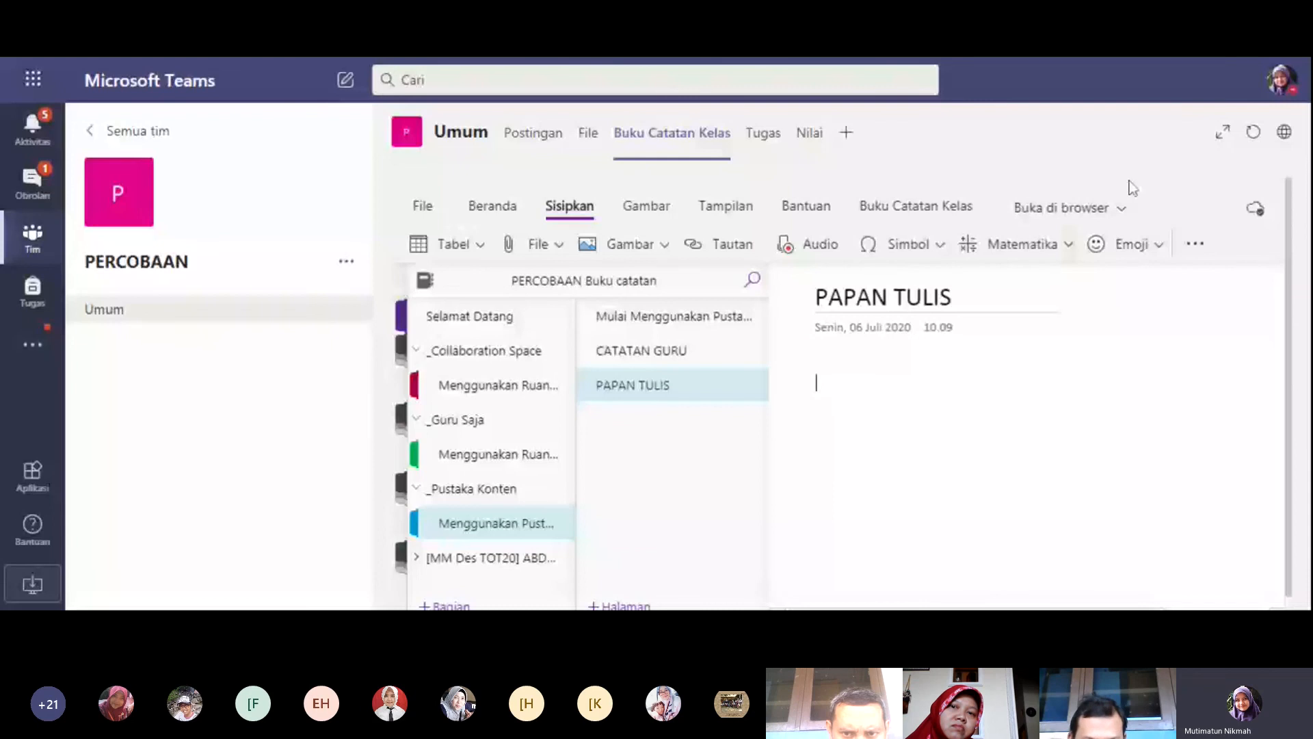
pyautogui.click(1067, 207)
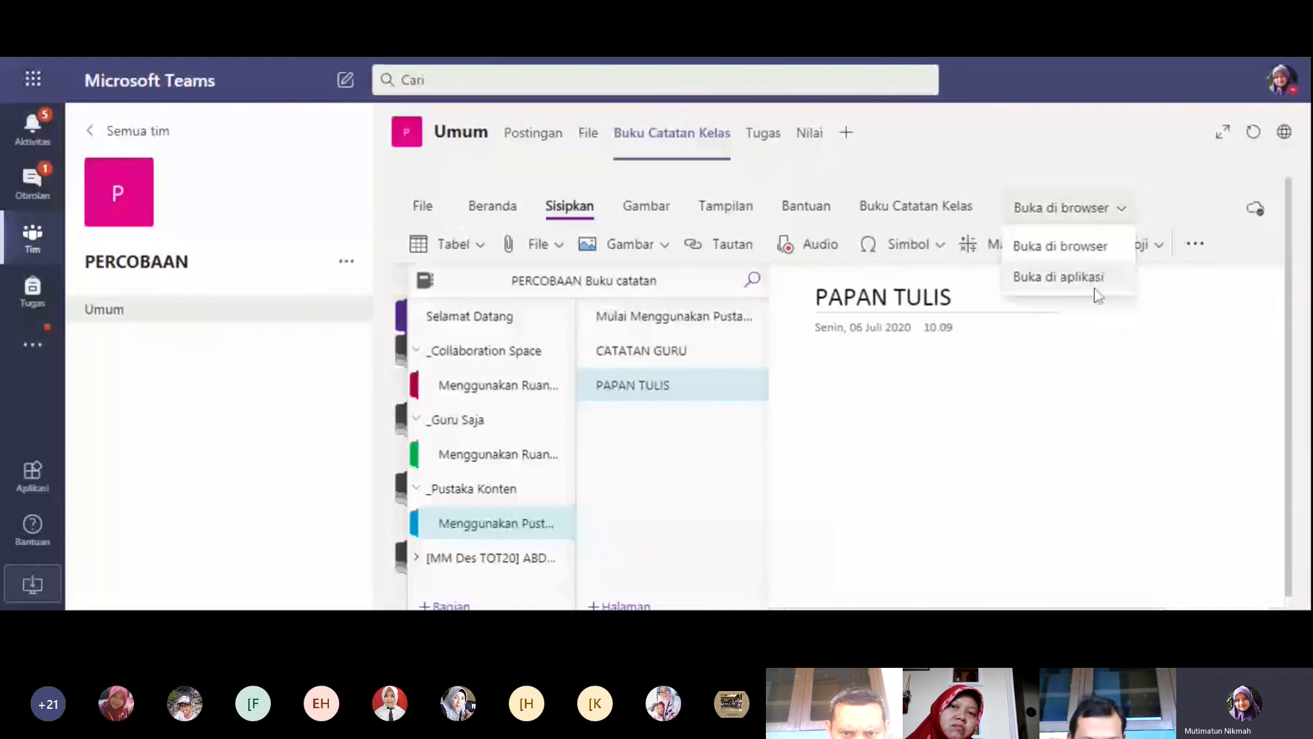
pyautogui.click(1095, 287)
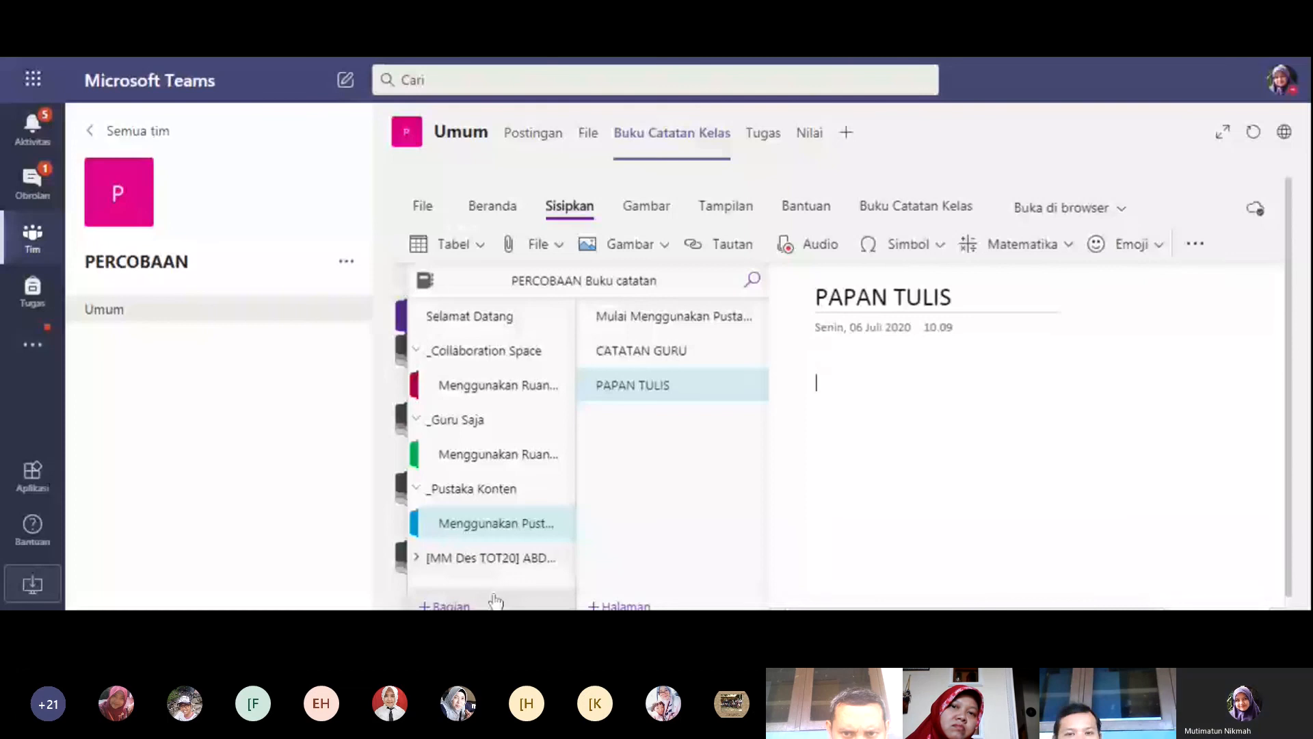
pyautogui.click(561, 246)
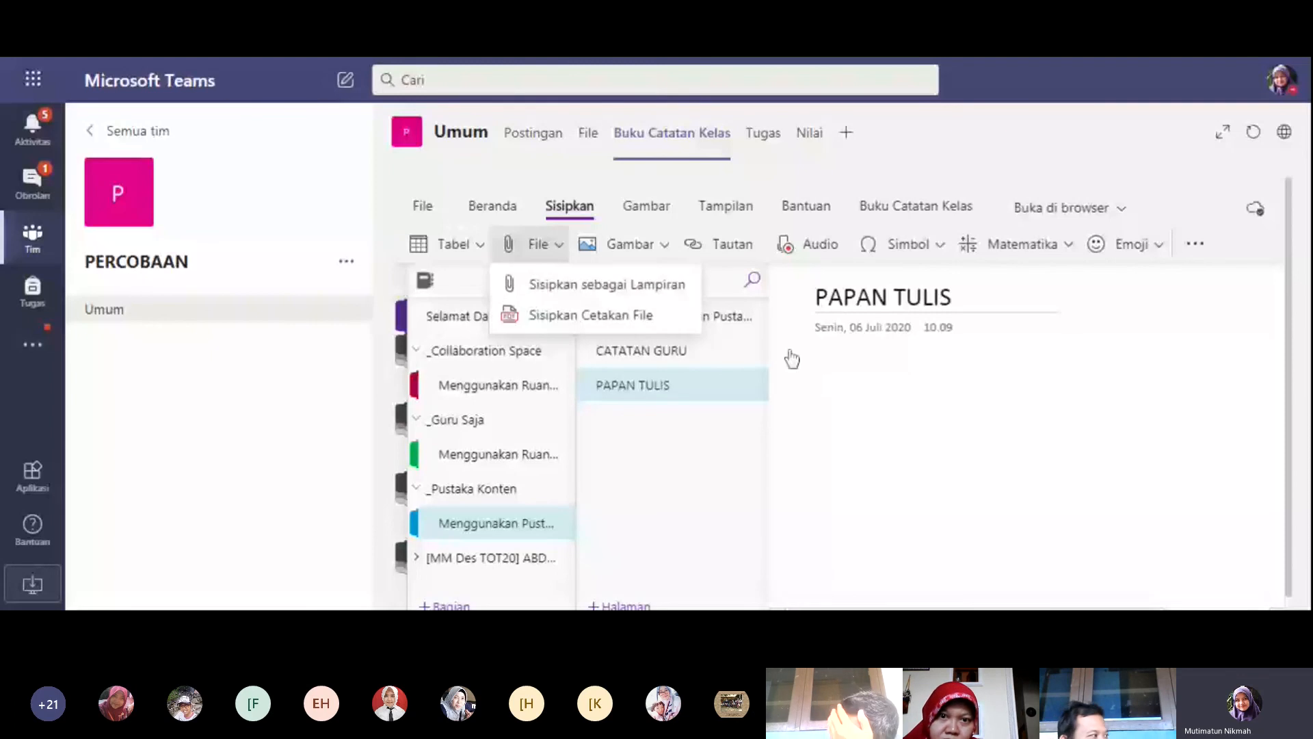
pyautogui.click(656, 475)
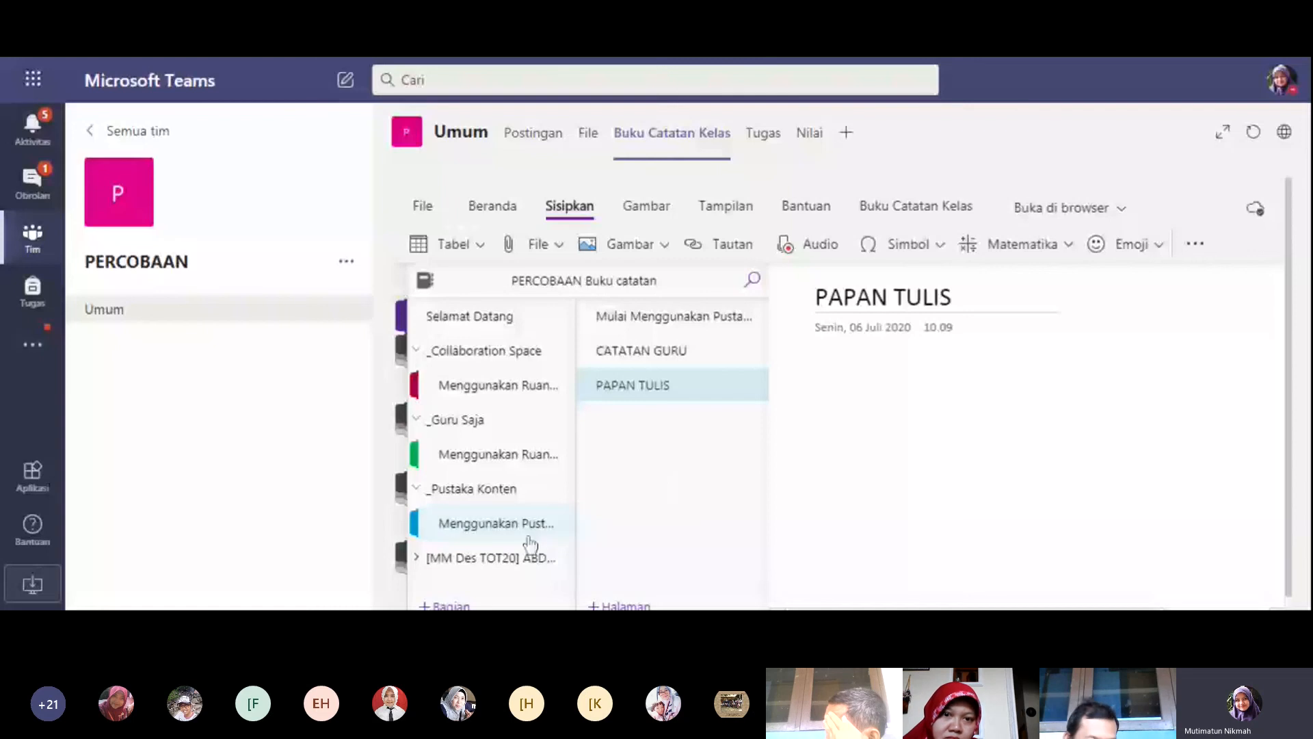
# Expand the student's section group below _Pustaka Konten and look through the sections it contains.
pyautogui.click(454, 567)
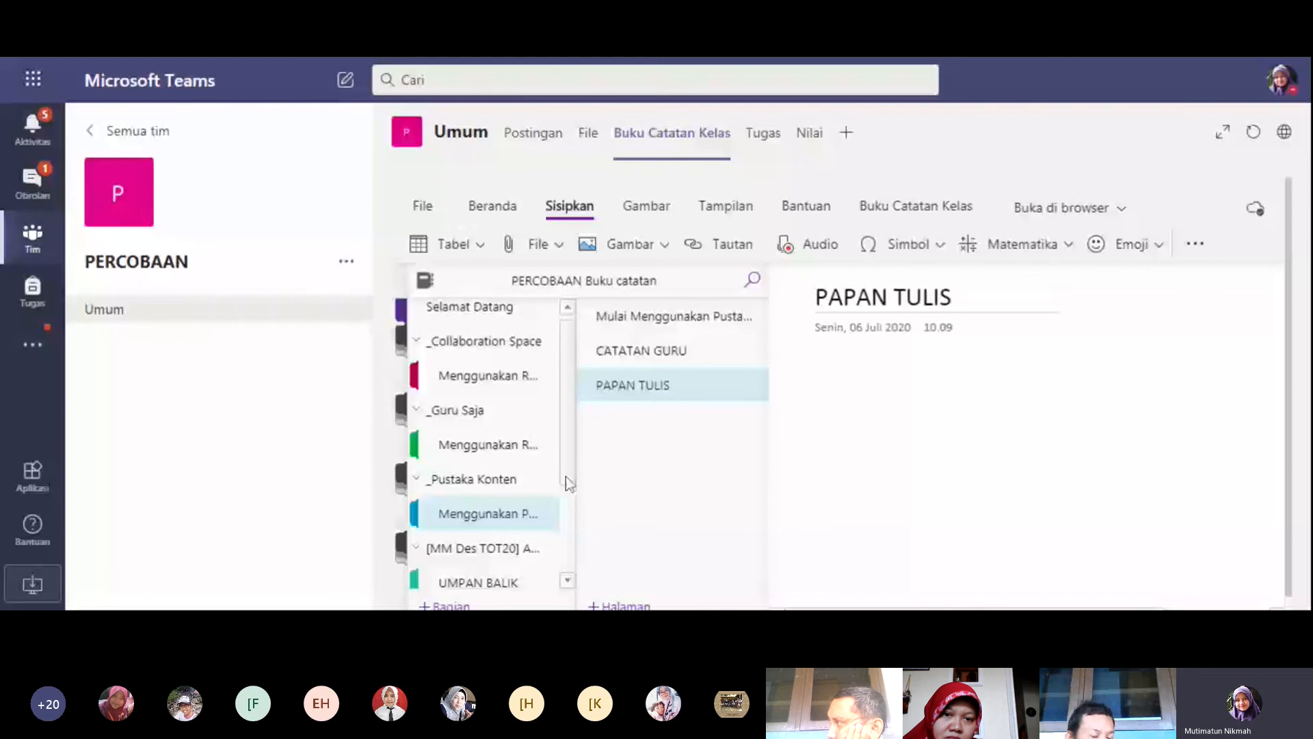
pyautogui.scroll(-3, 510, 405)
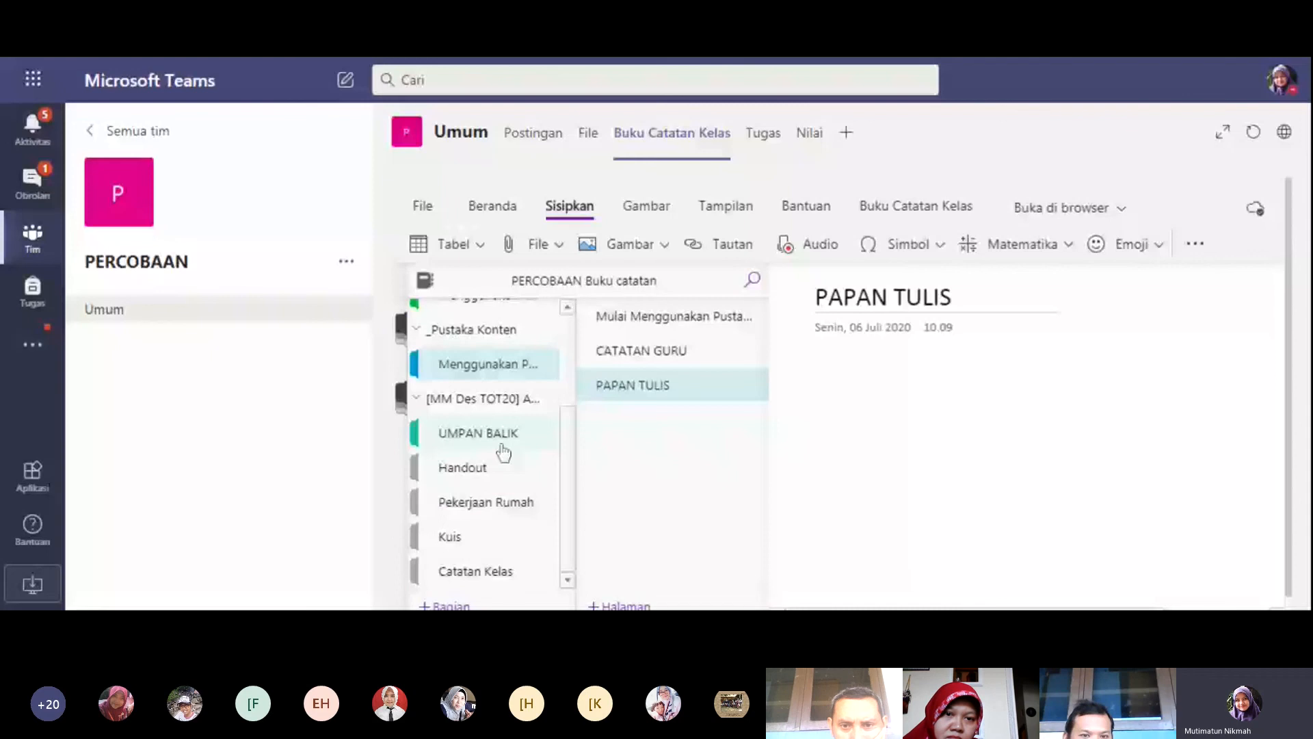
pyautogui.scroll(3, 507, 568)
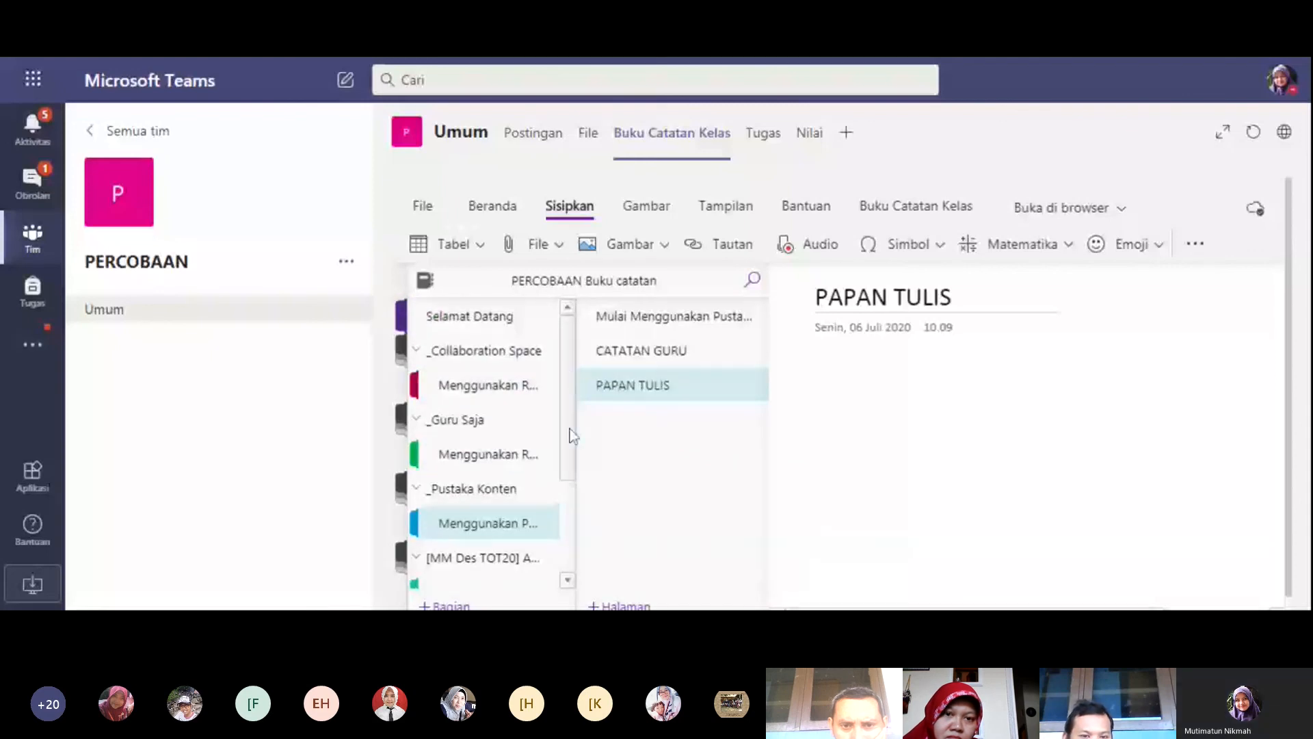
pyautogui.scroll(-3, 544, 548)
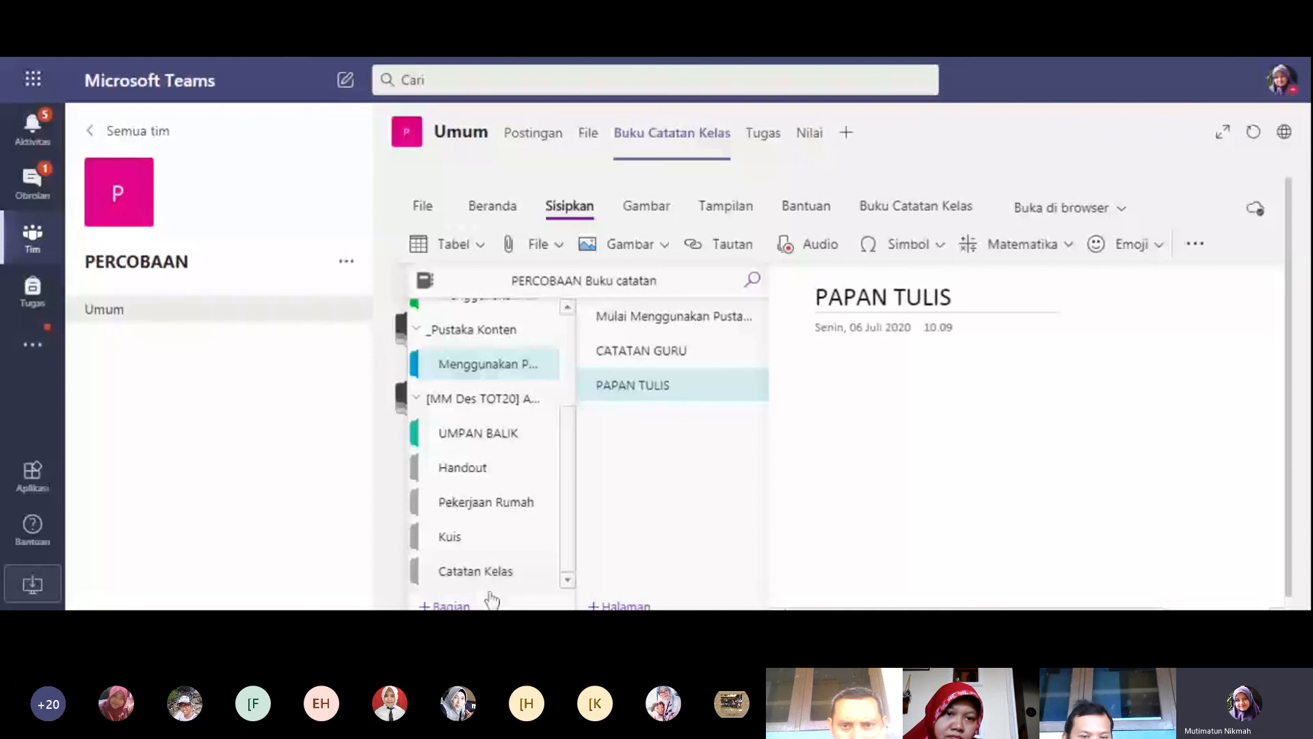
# Add a new section named PERPISAHAN KELAS to the _Pustaka Konten group.
pyautogui.click(449, 605)
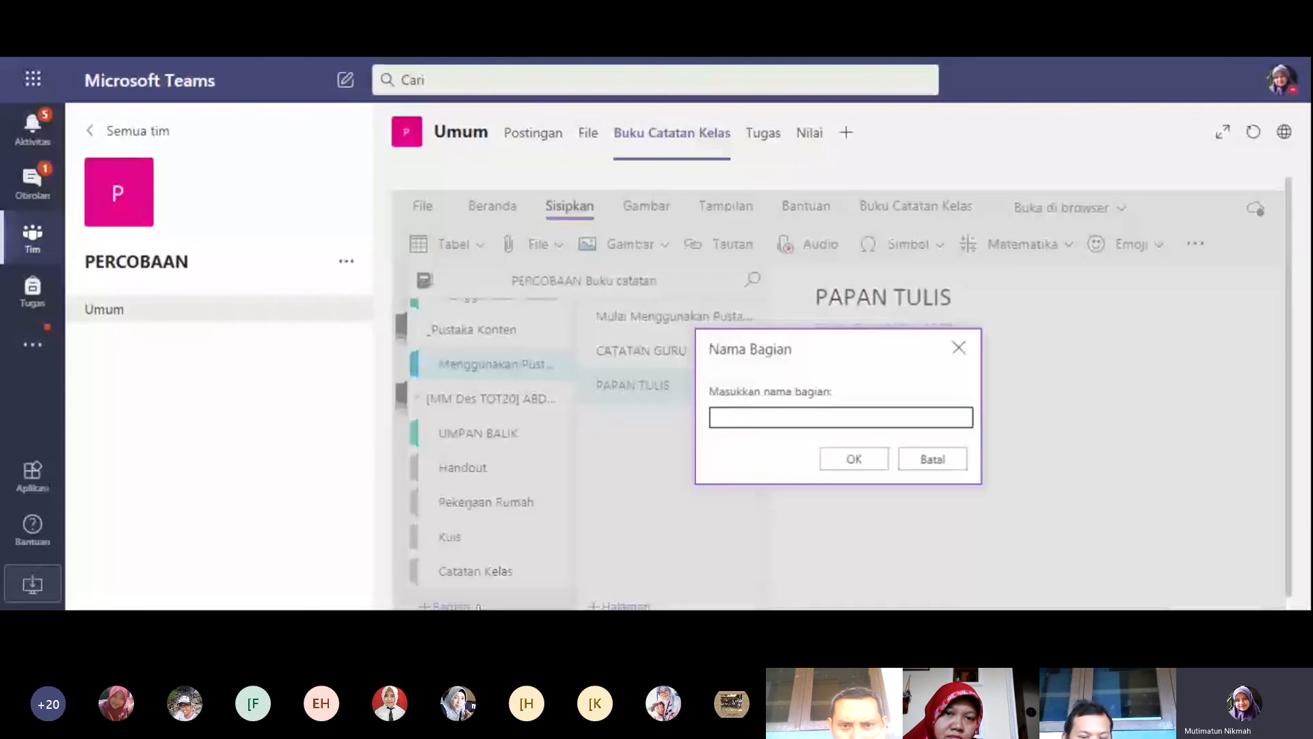
pyautogui.write('PERP')
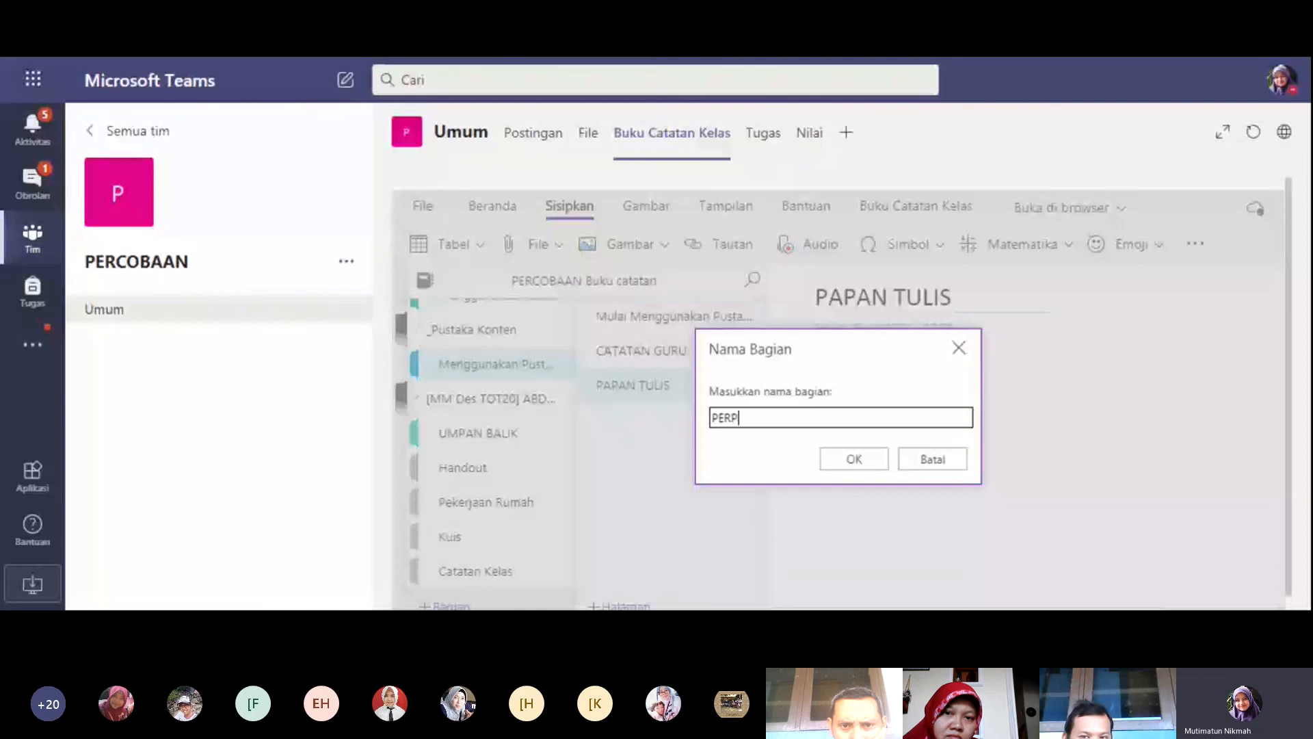
pyautogui.write('ISAHA')
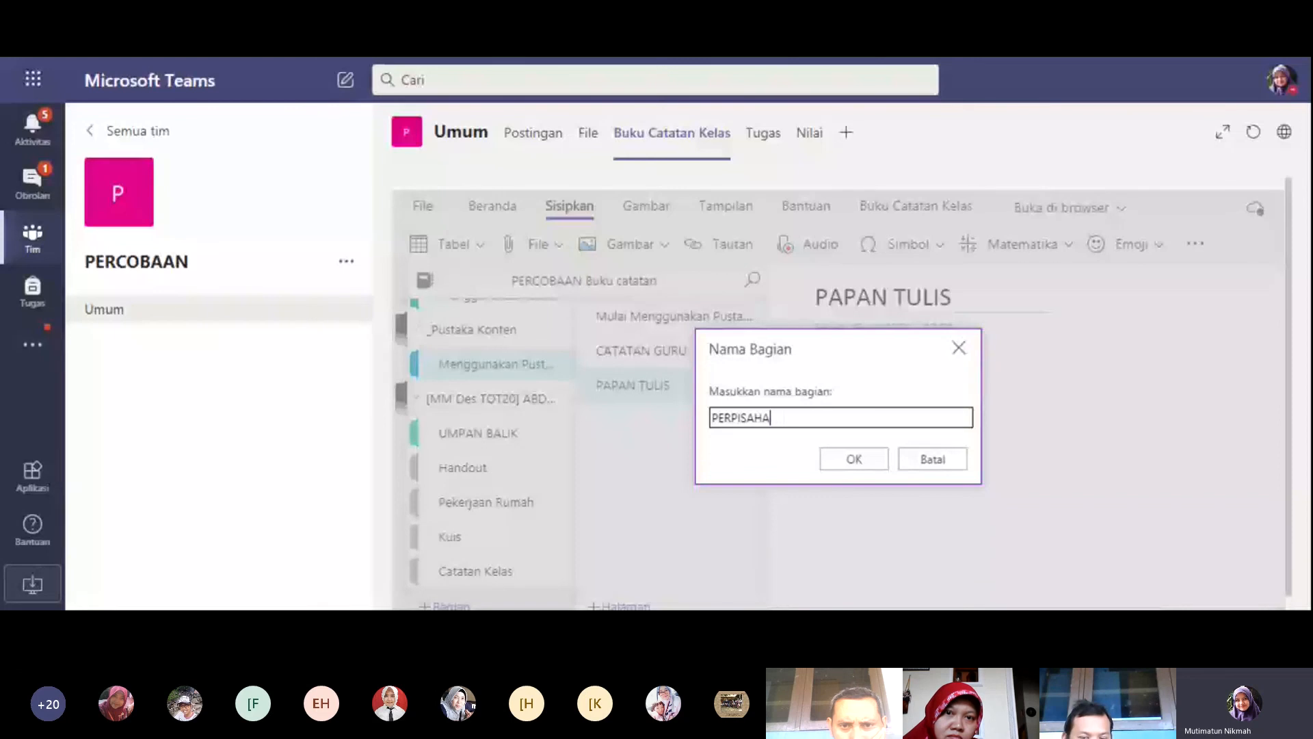
pyautogui.write('N KELA')
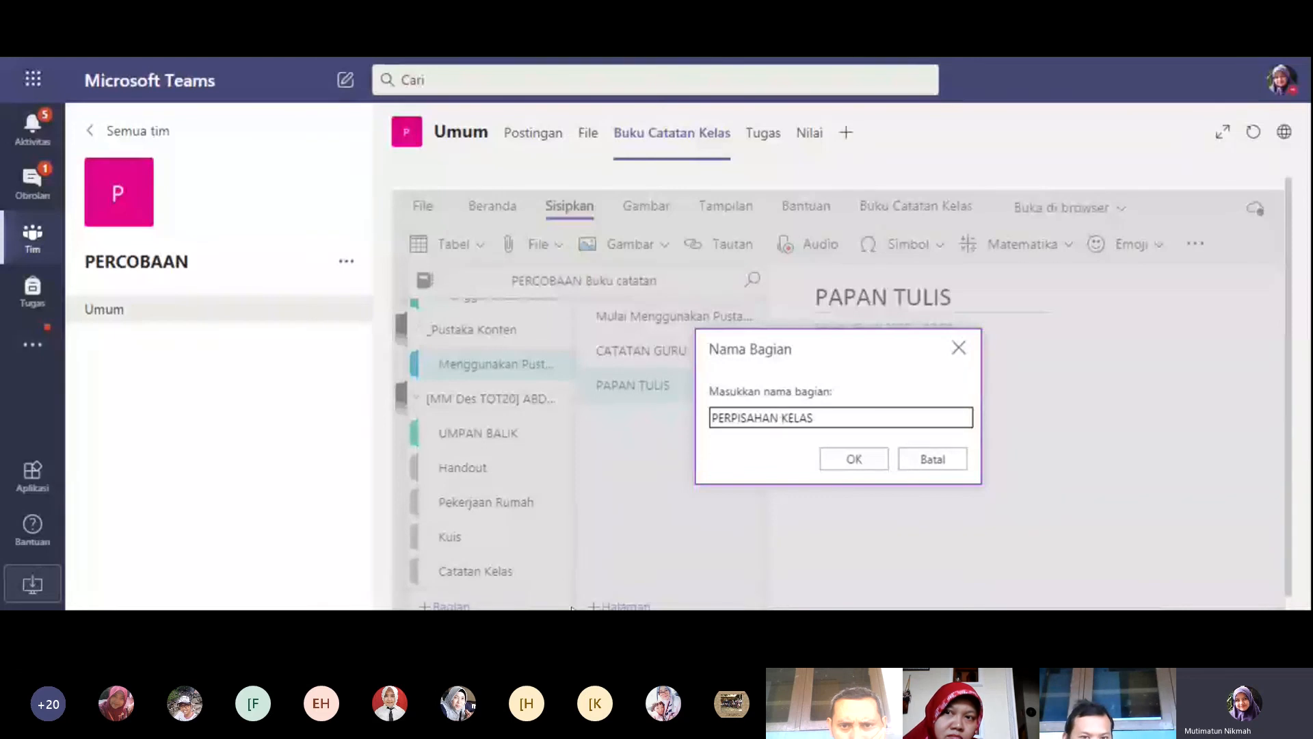
pyautogui.write('S')
pyautogui.click(853, 458)
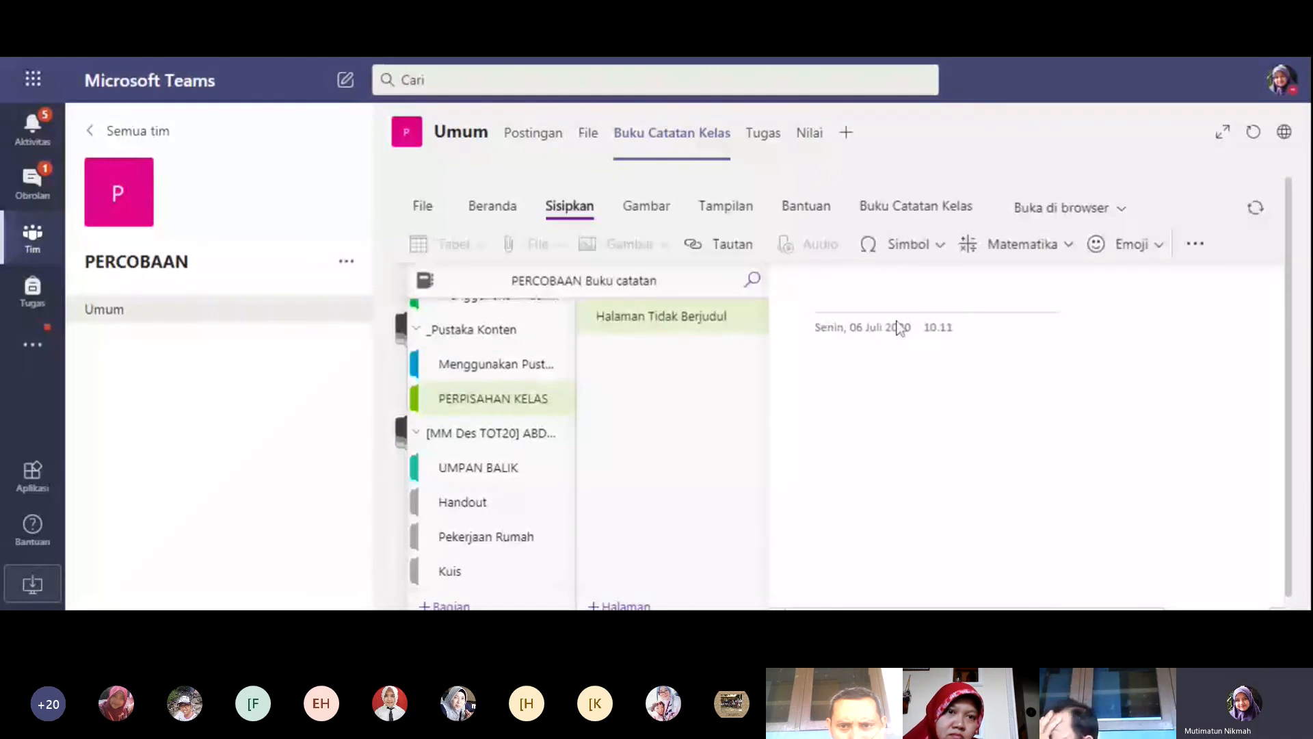
# Title the first page of the PERPISAHAN KELAS section TEMPAT and add a second page titled ACARA.
pyautogui.write('TEMPAT')
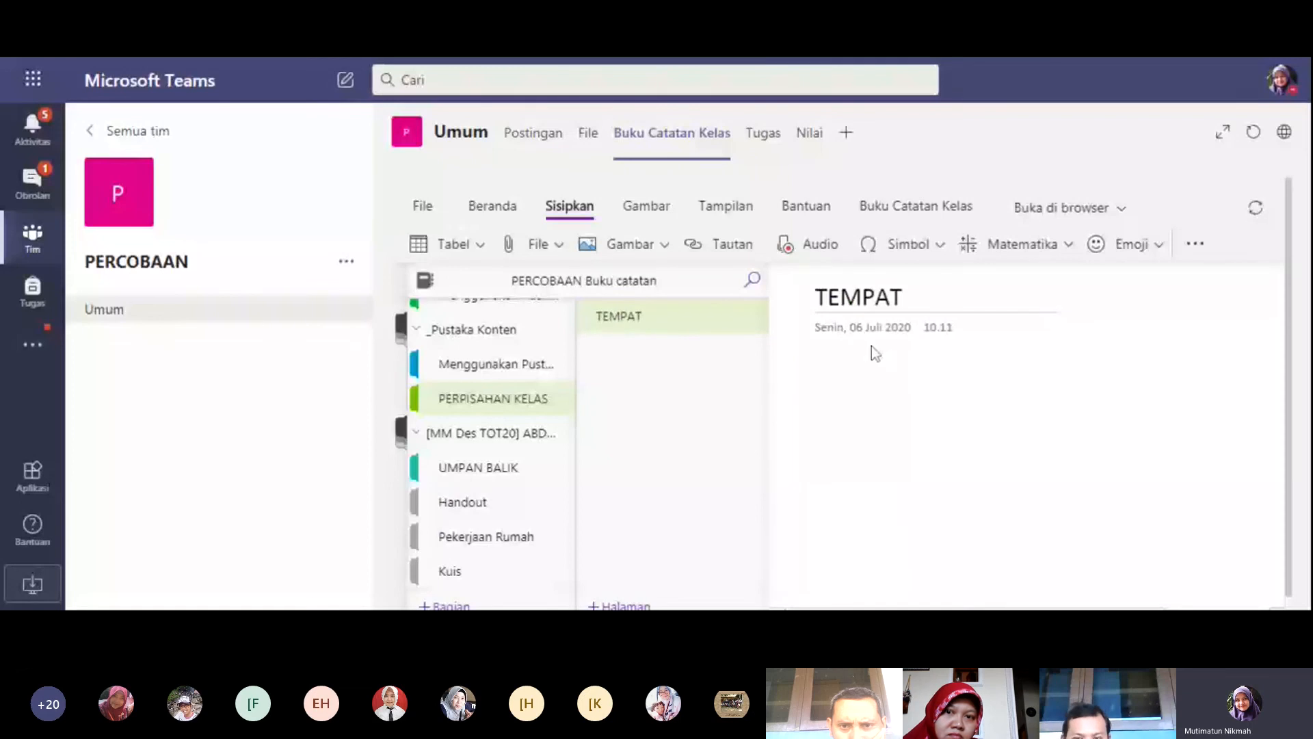
pyautogui.press('Return')
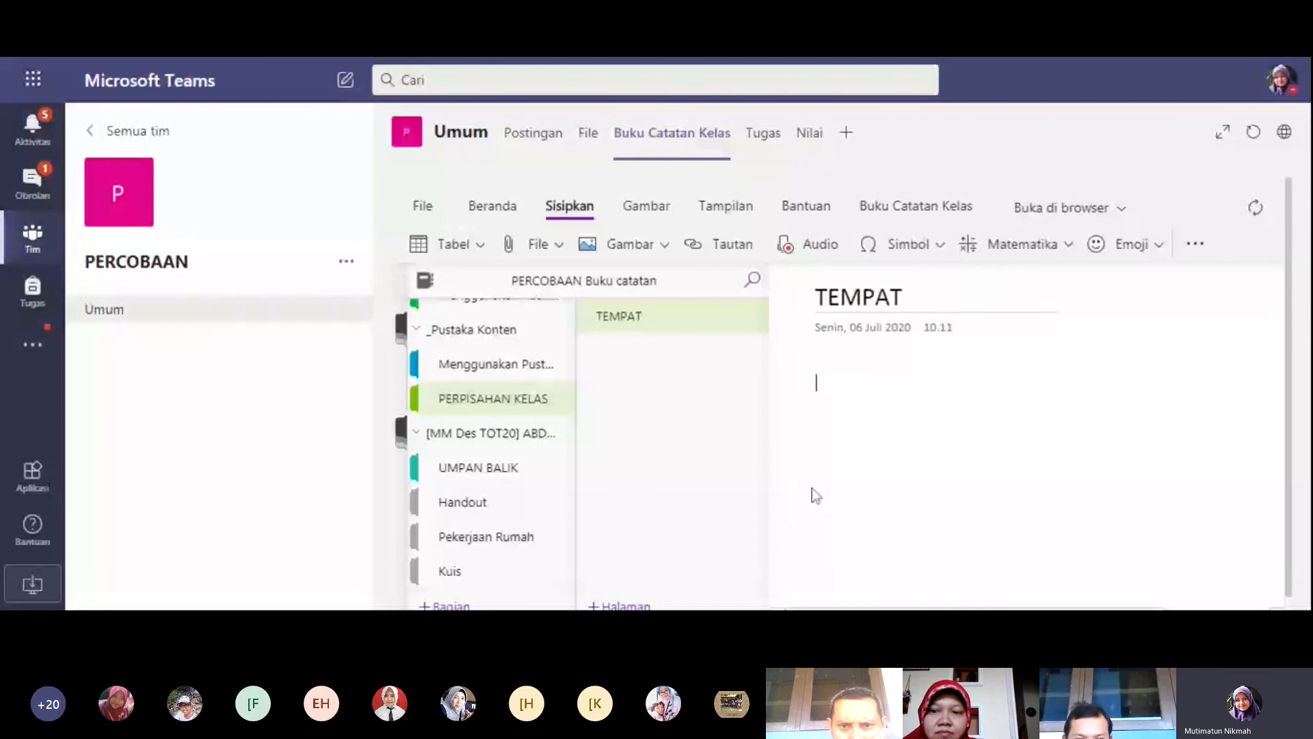
pyautogui.click(621, 605)
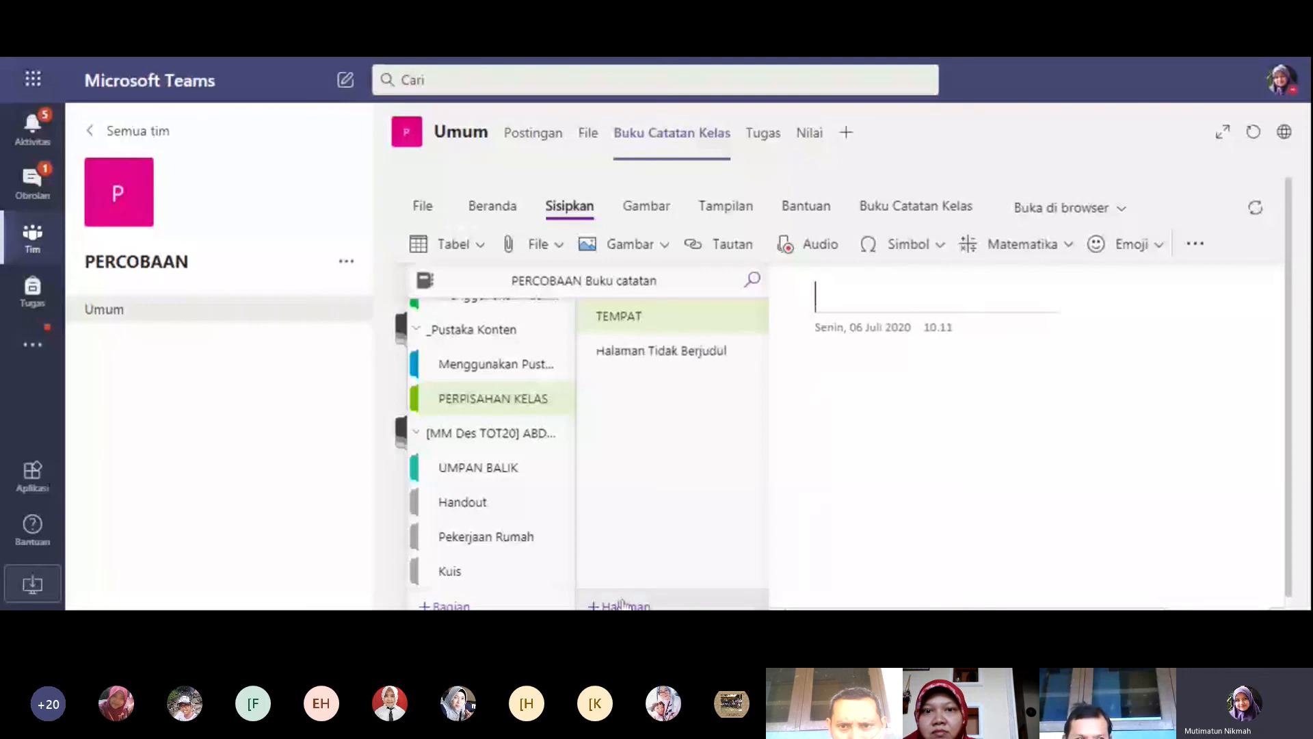
pyautogui.write('ACARA')
pyautogui.press('Return')
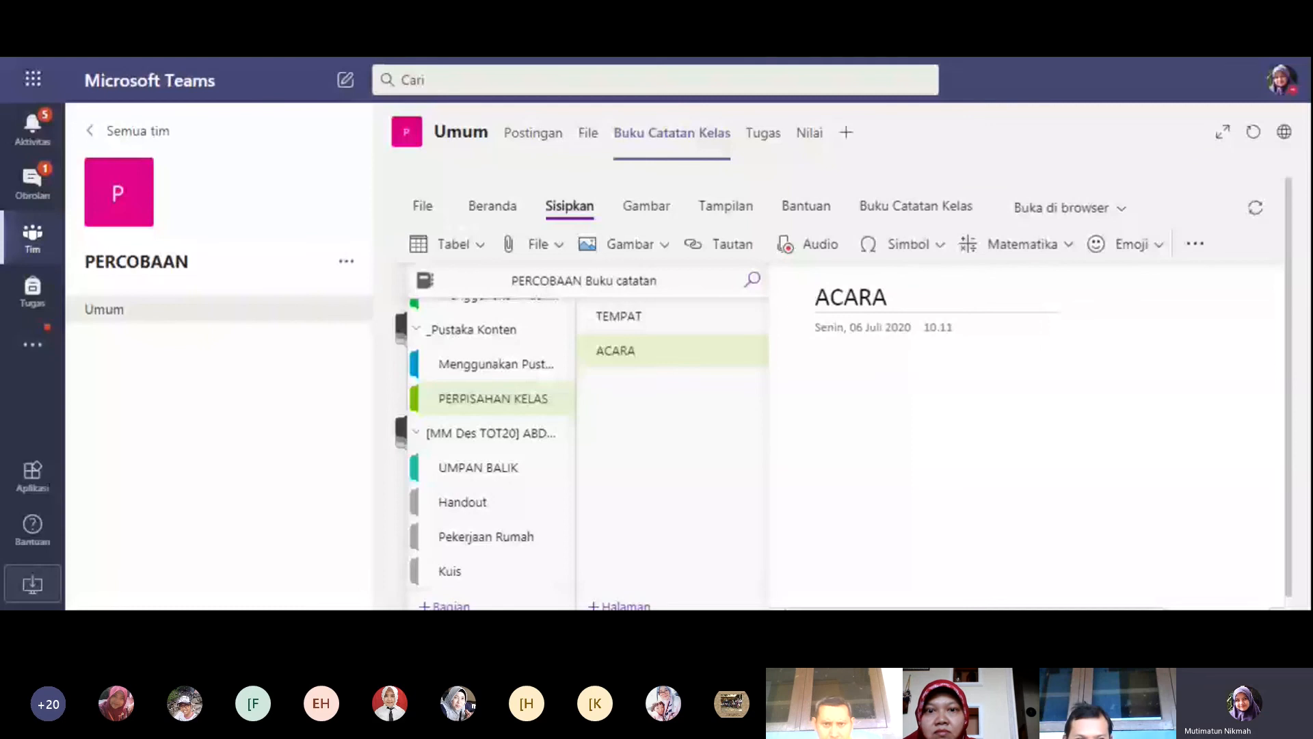
# Start a new assignment for the PERCOBAAN team and title it TEORI ATOM.
pyautogui.click(768, 141)
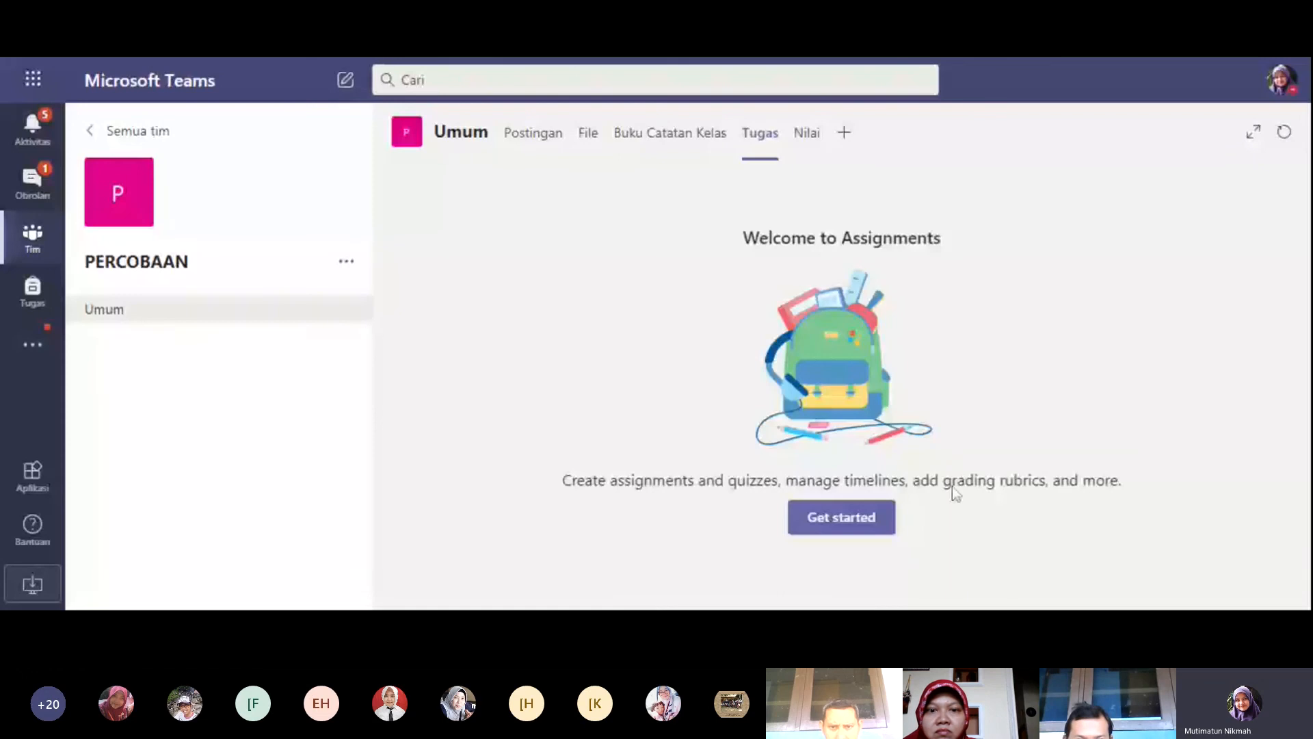
pyautogui.click(883, 534)
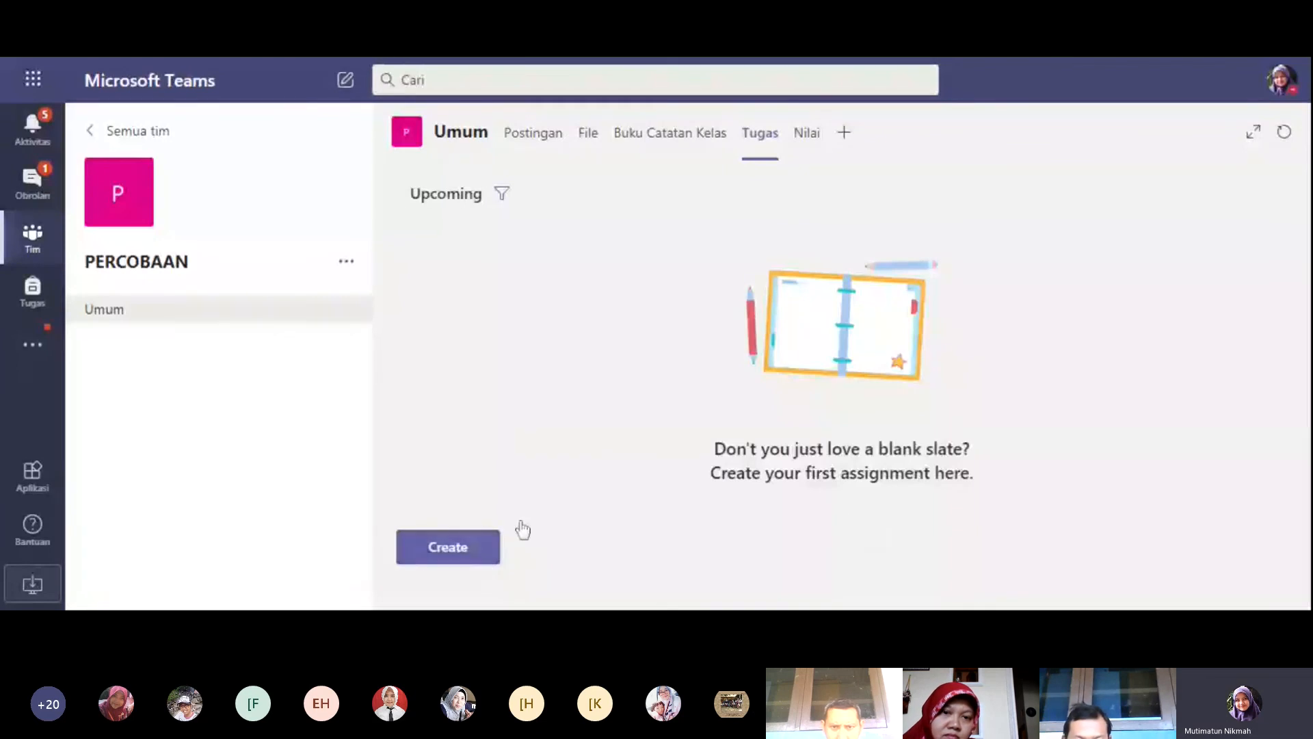
pyautogui.click(463, 560)
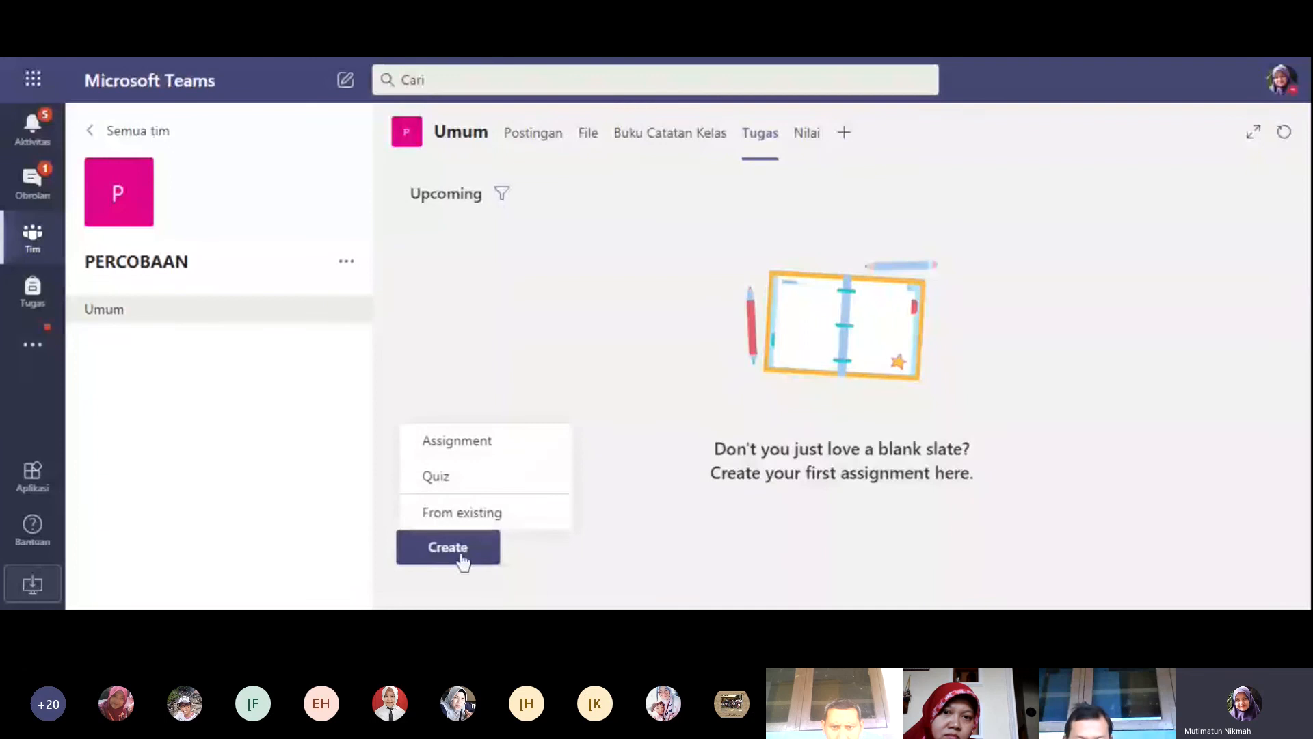
pyautogui.click(496, 459)
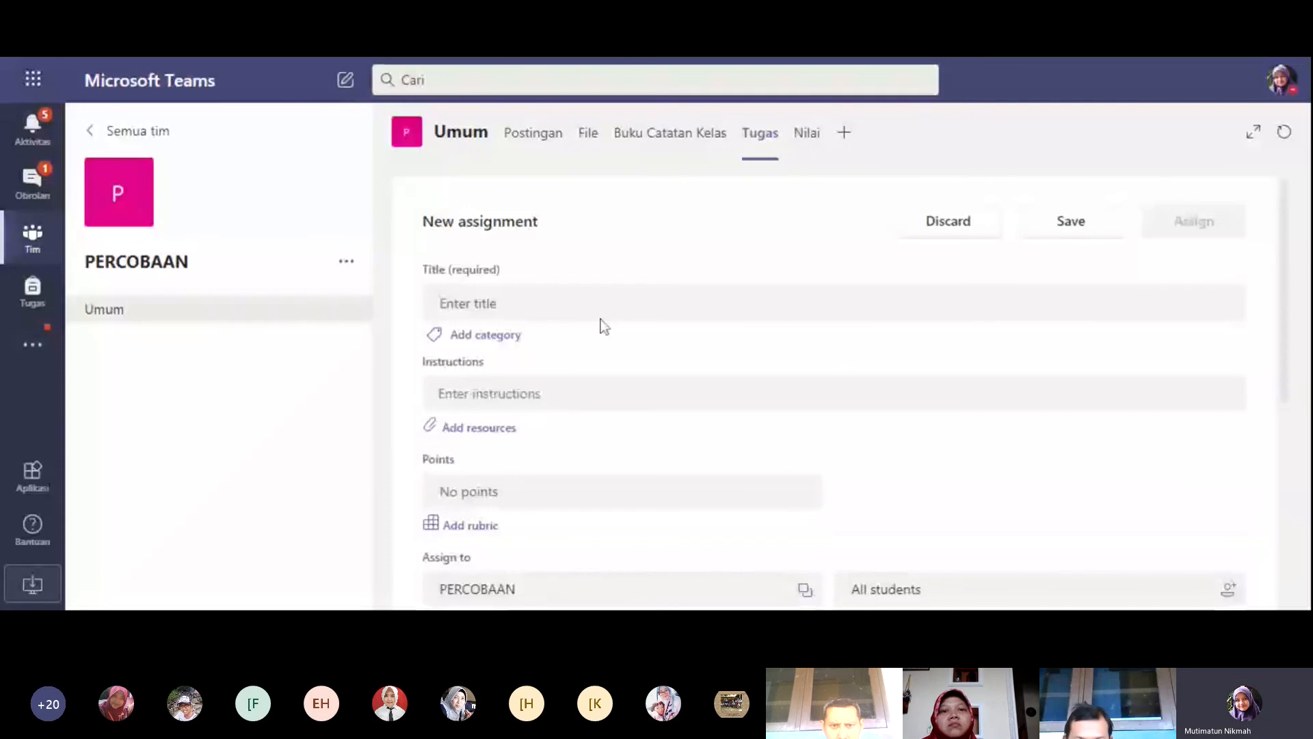
pyautogui.click(602, 304)
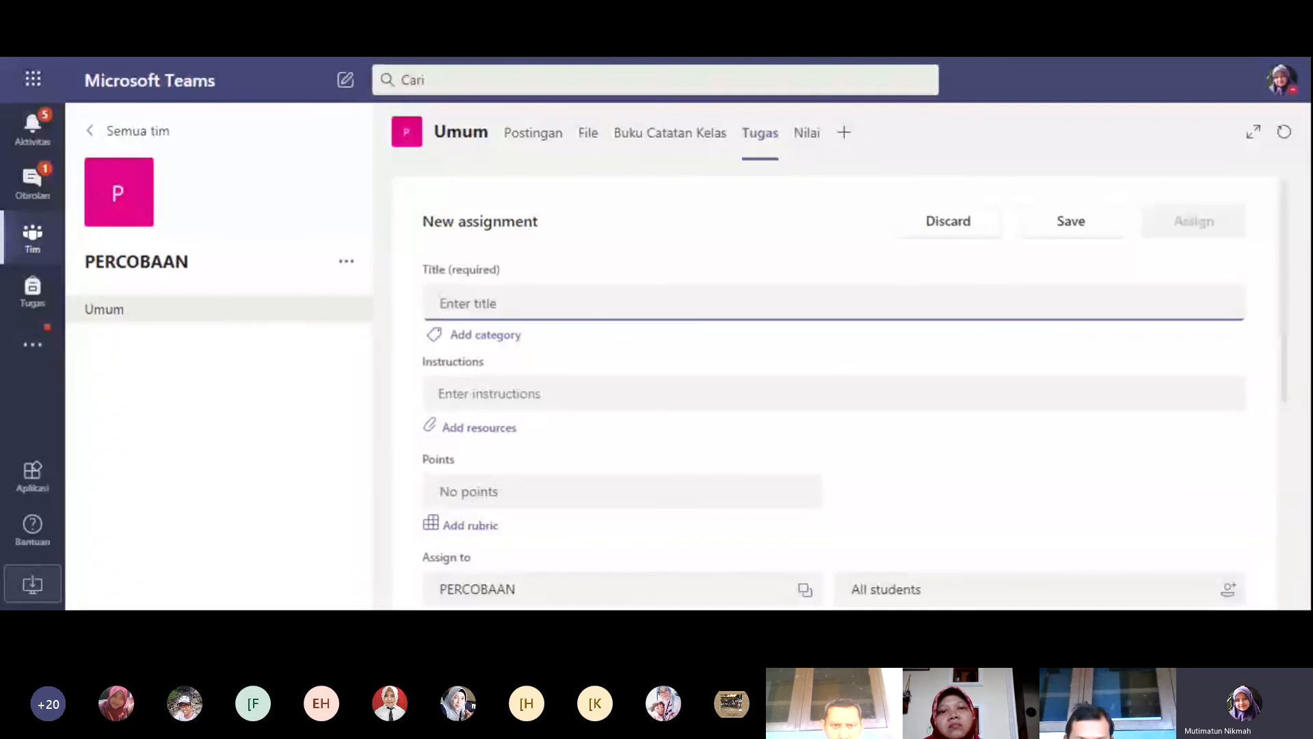
pyautogui.write('TEORI ATOM')
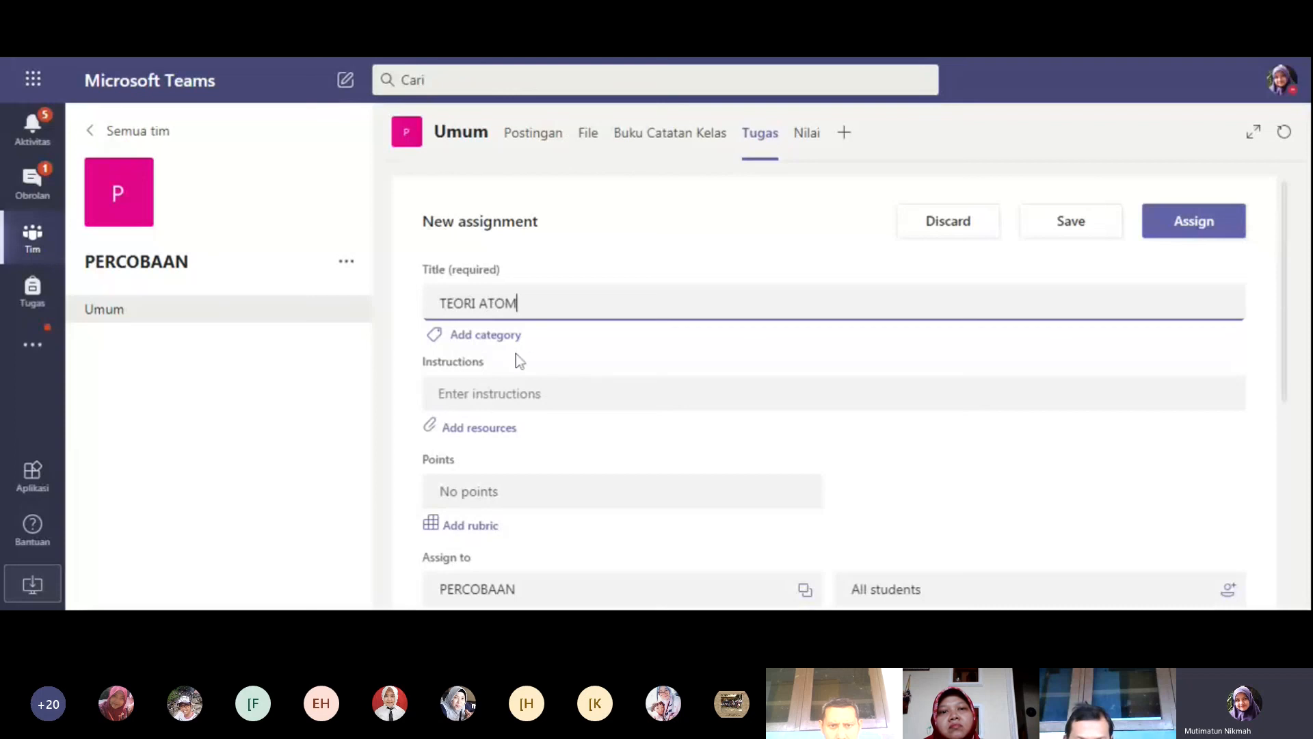
# Enter RINGKASAN PERKEMBANGAN TEORI ATOM as the assignment's instructions.
pyautogui.click(507, 393)
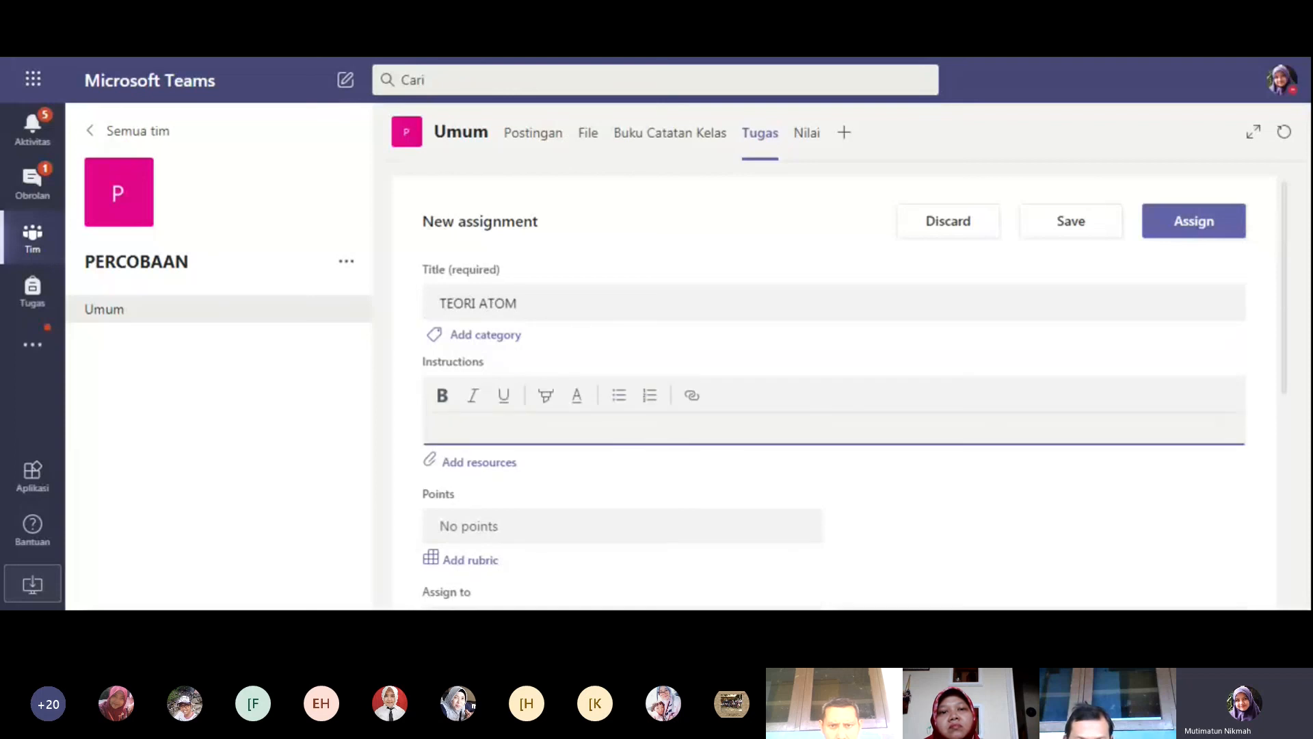
pyautogui.write('RINGAS')
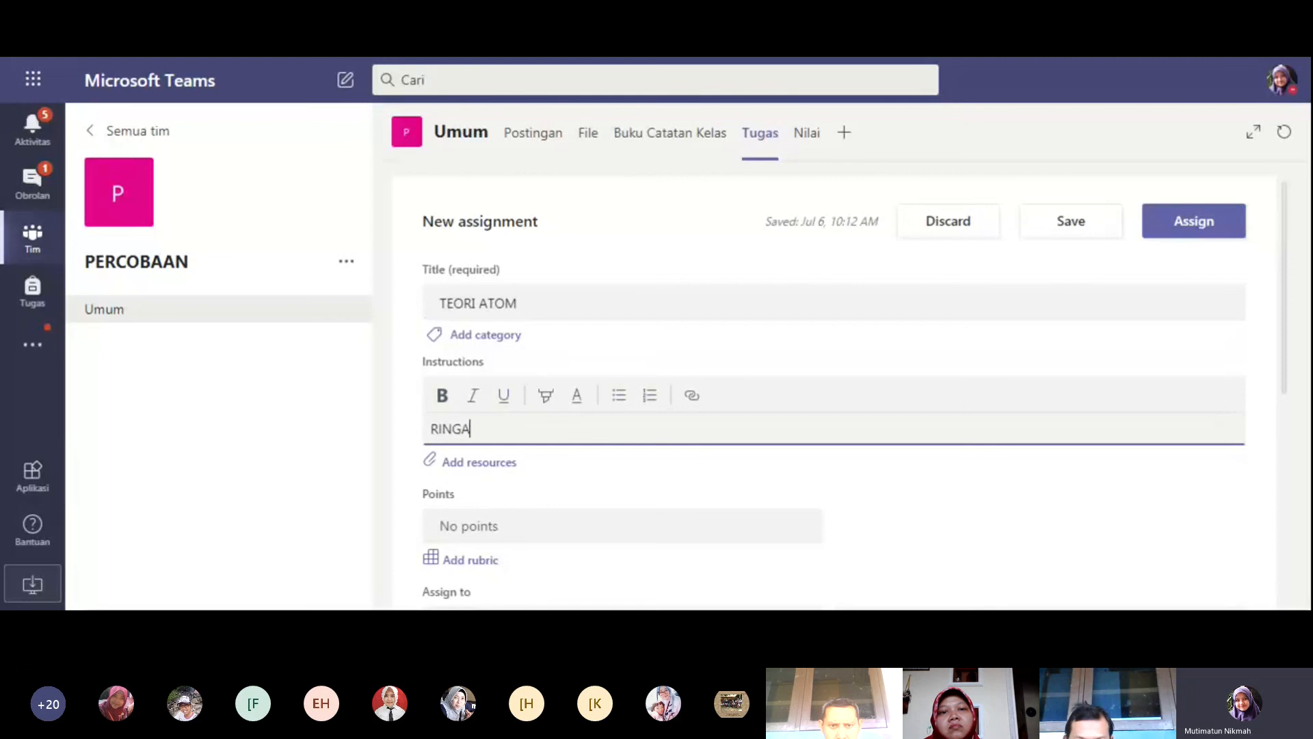
pyautogui.press('BackSpace')
pyautogui.write('KAS')
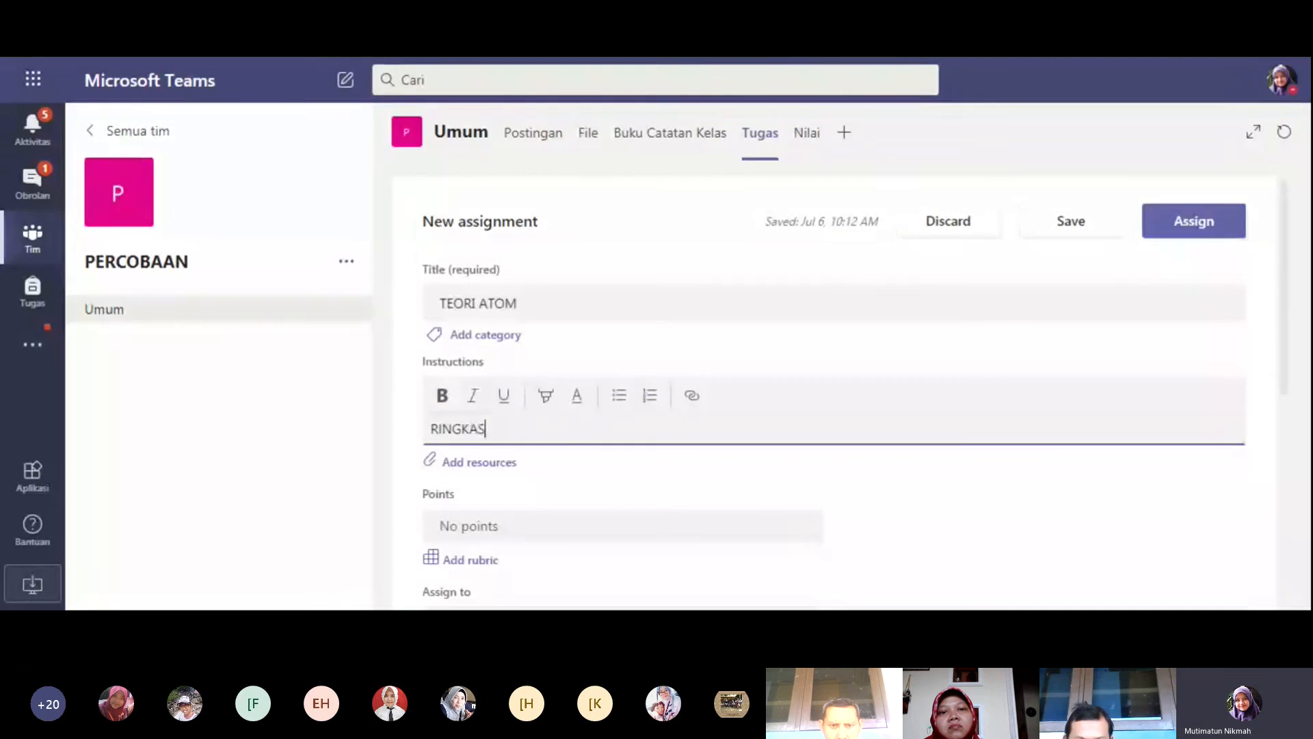
pyautogui.write('AN PERKEMBANGA')
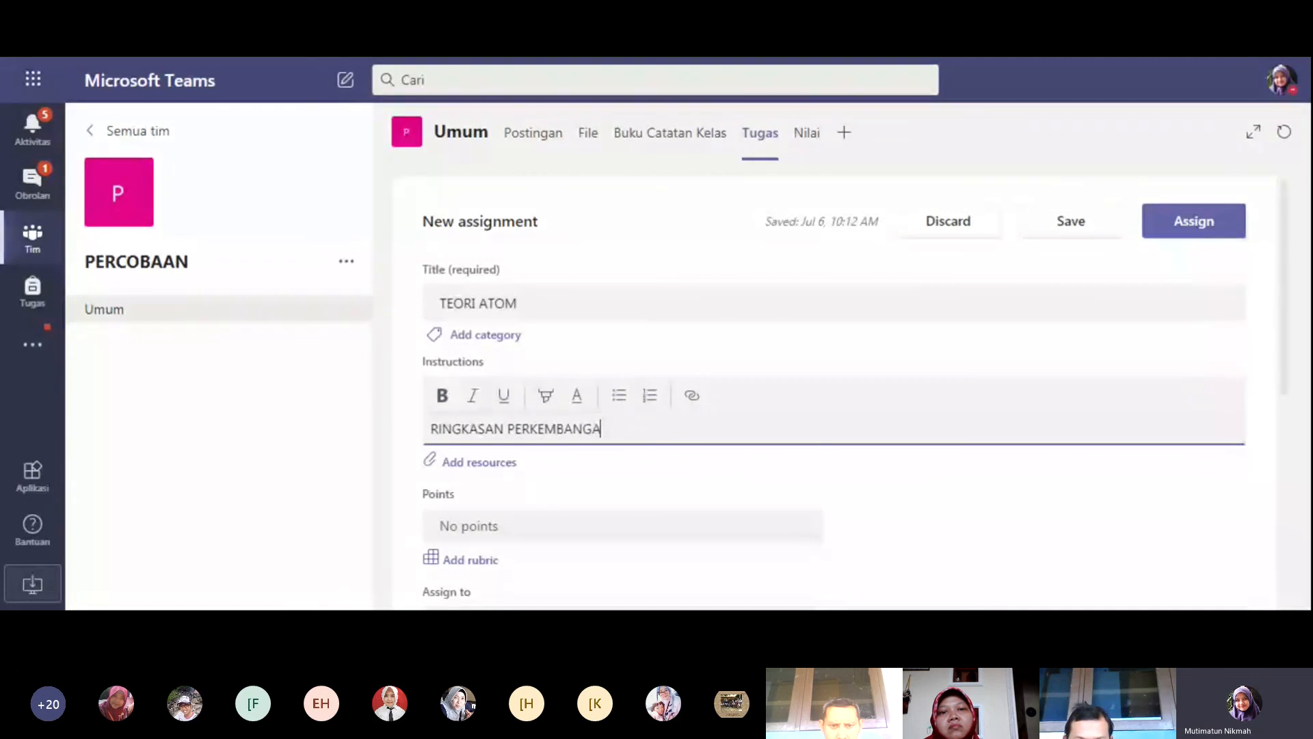
pyautogui.write('N M')
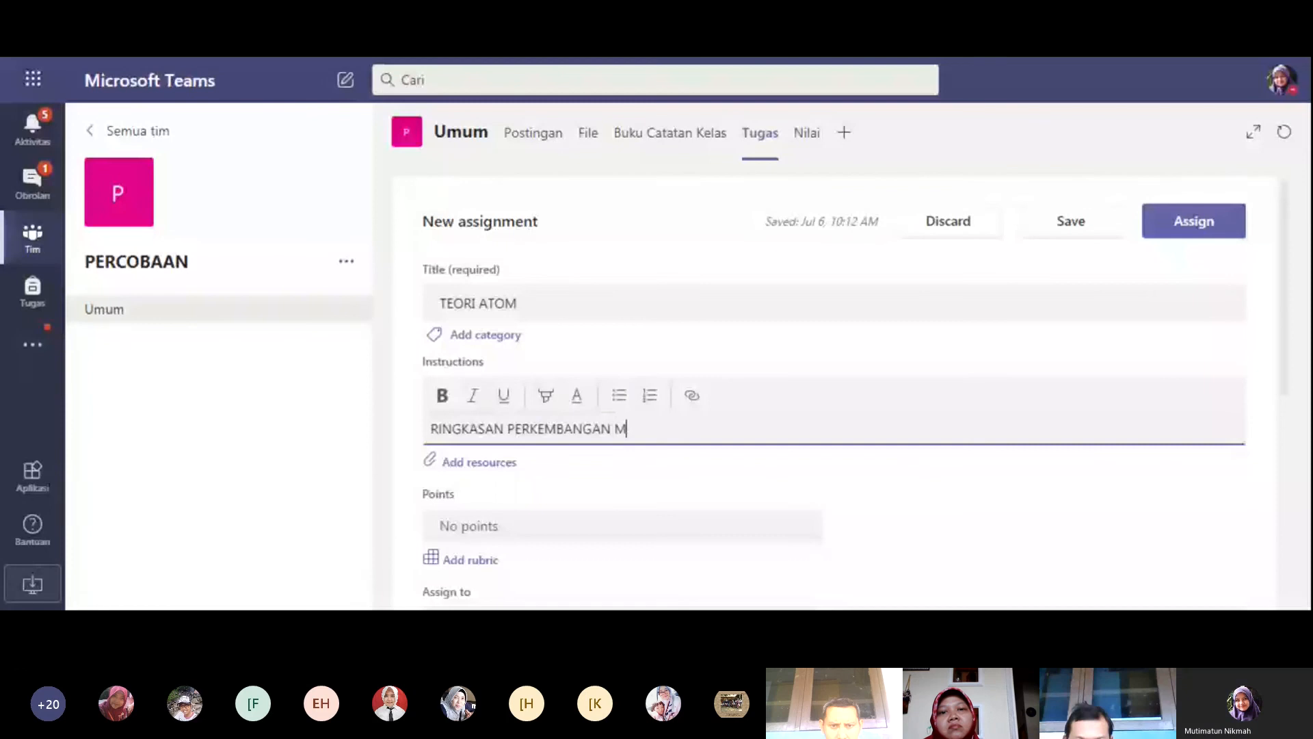
pyautogui.write('ODE')
pyautogui.press('BackSpace')
pyautogui.press('BackSpace')
pyautogui.press('BackSpace')
pyautogui.press('BackSpace')
pyautogui.write('TEORI')
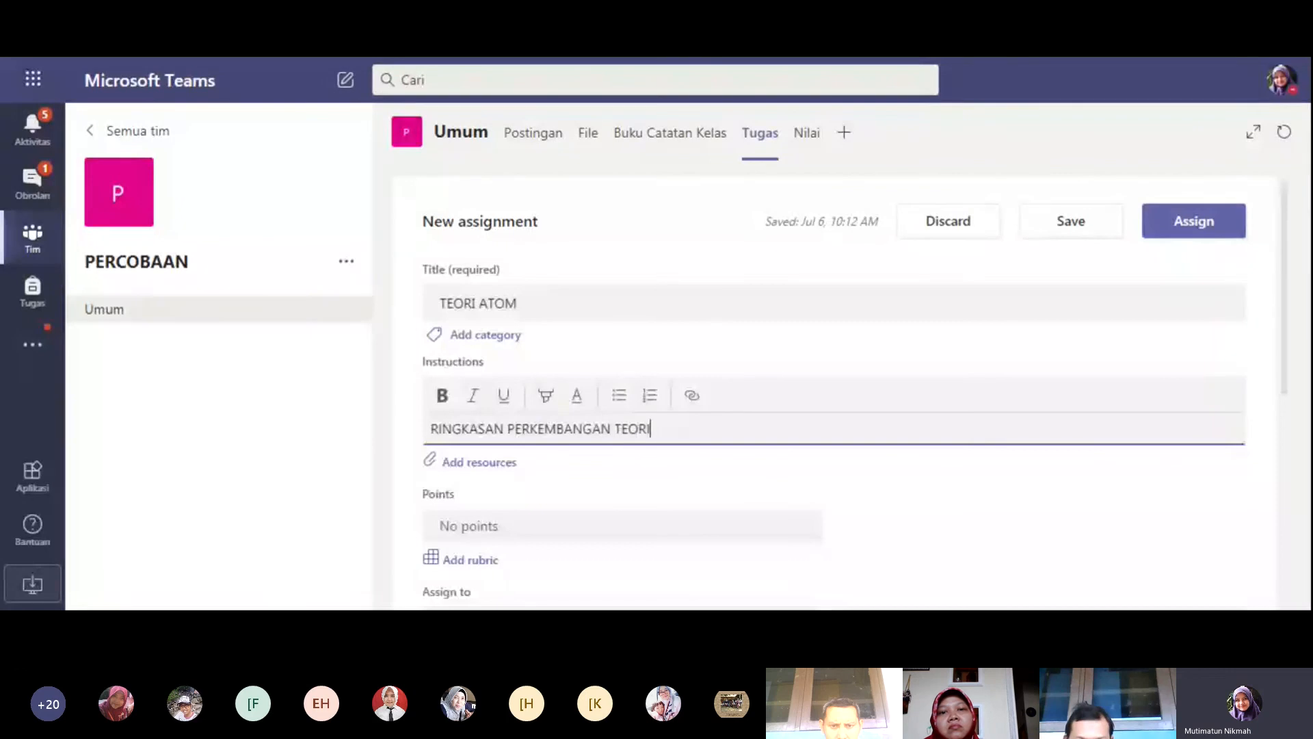
pyautogui.write(' ATOM')
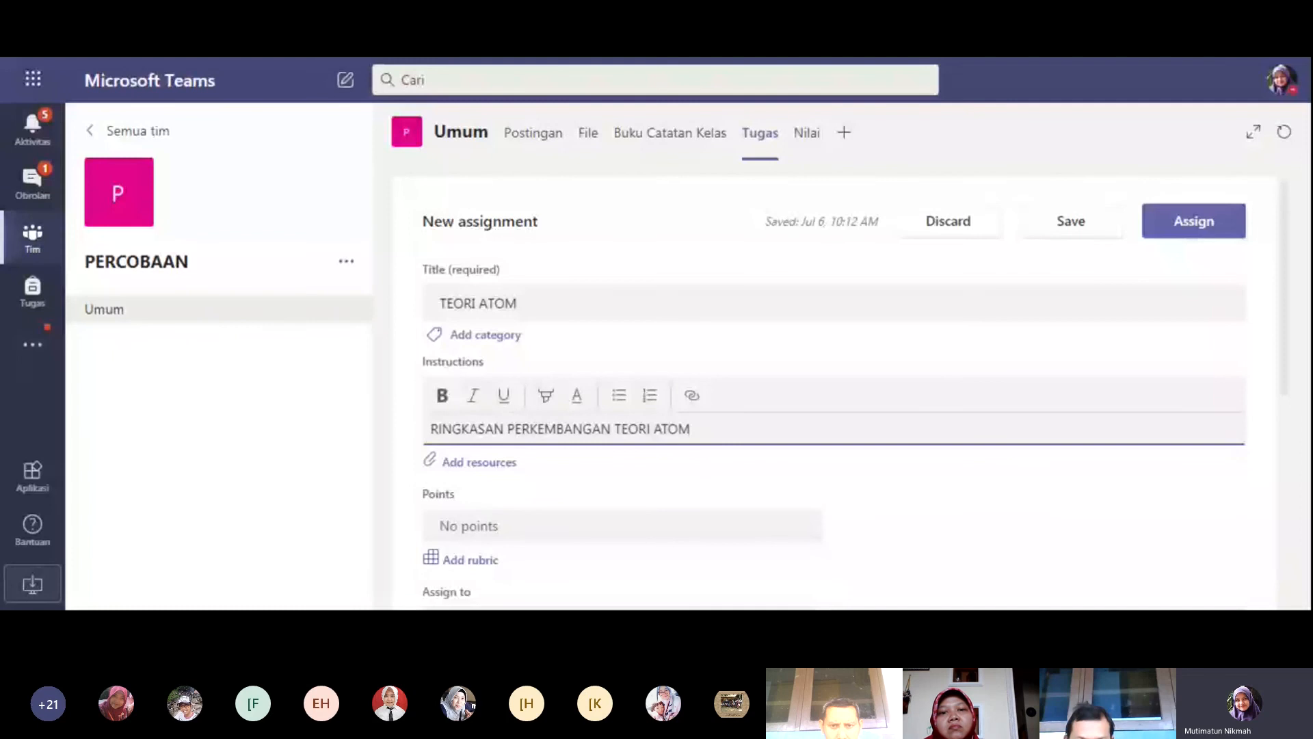
# Set the assignment's points to 90.
pyautogui.click(479, 526)
pyautogui.write('9')
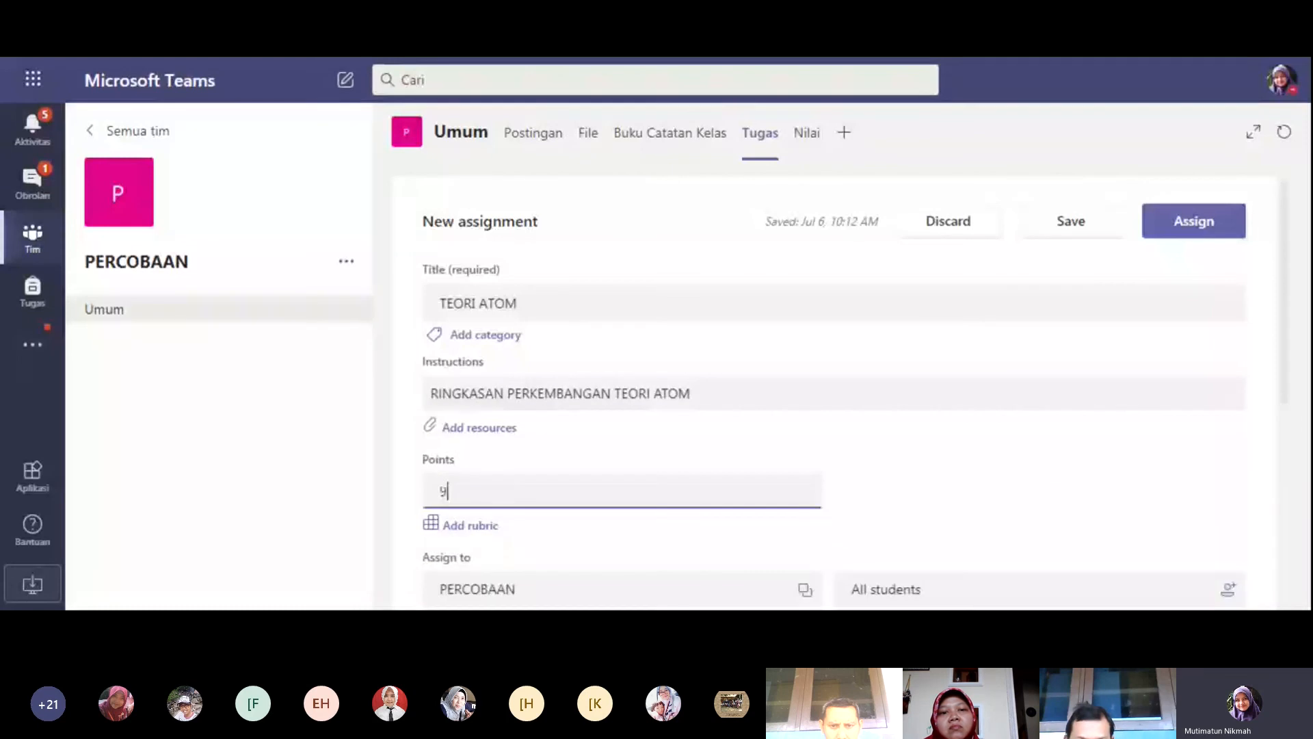
pyautogui.write('0')
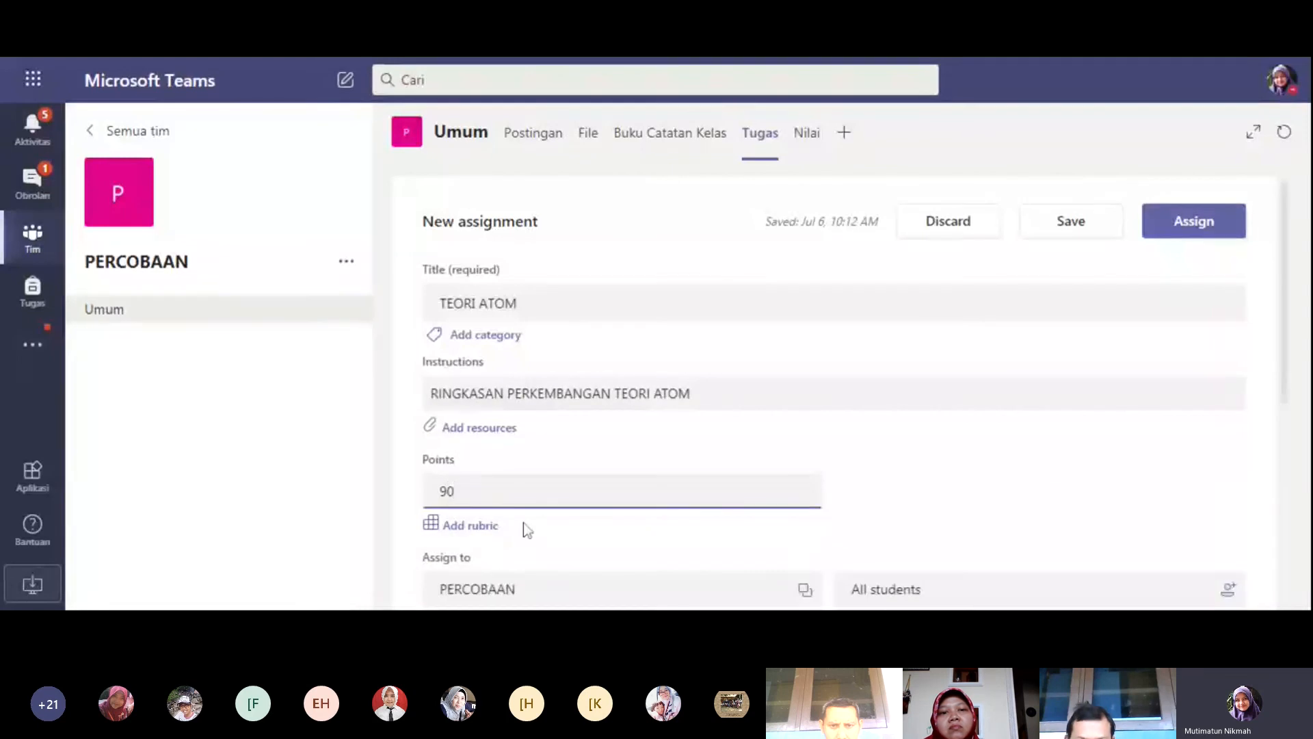
# Start a new rubric for the assignment and title it RINGKASAN PERKEMMBANGAN TEORI ATOM.
pyautogui.click(487, 536)
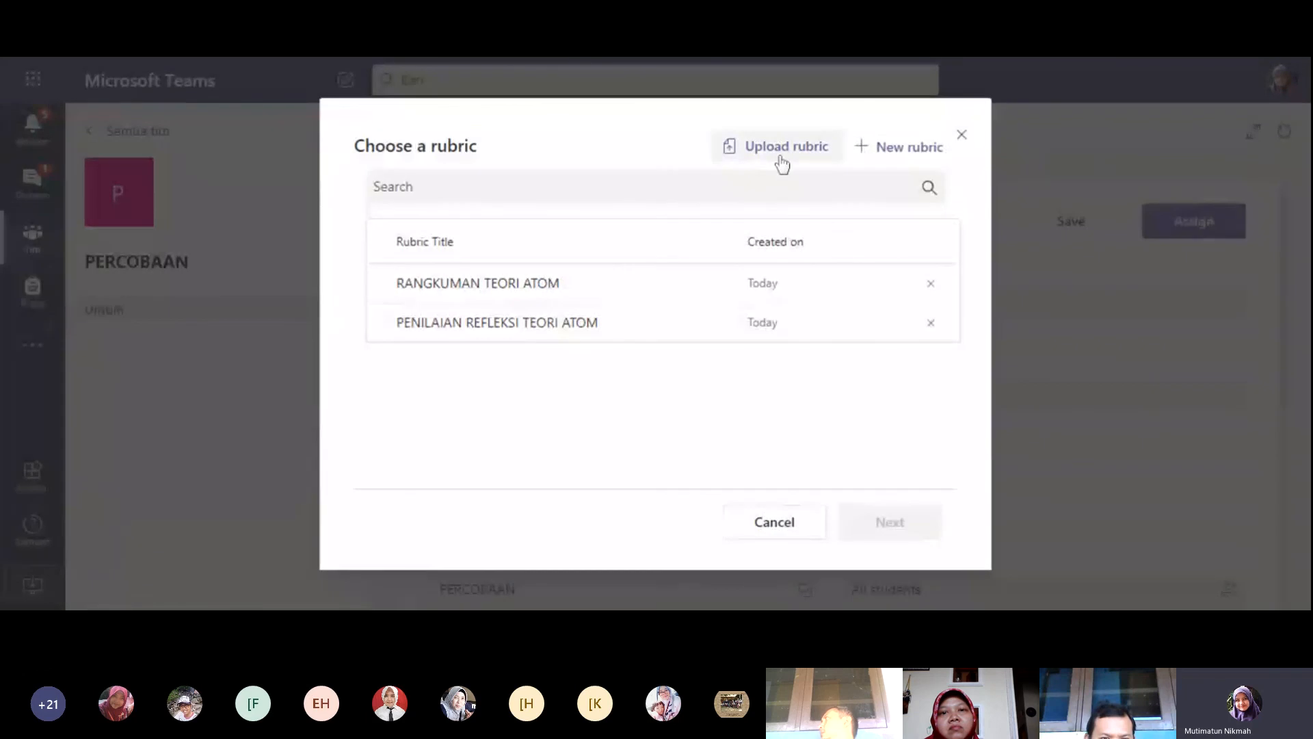
pyautogui.click(884, 153)
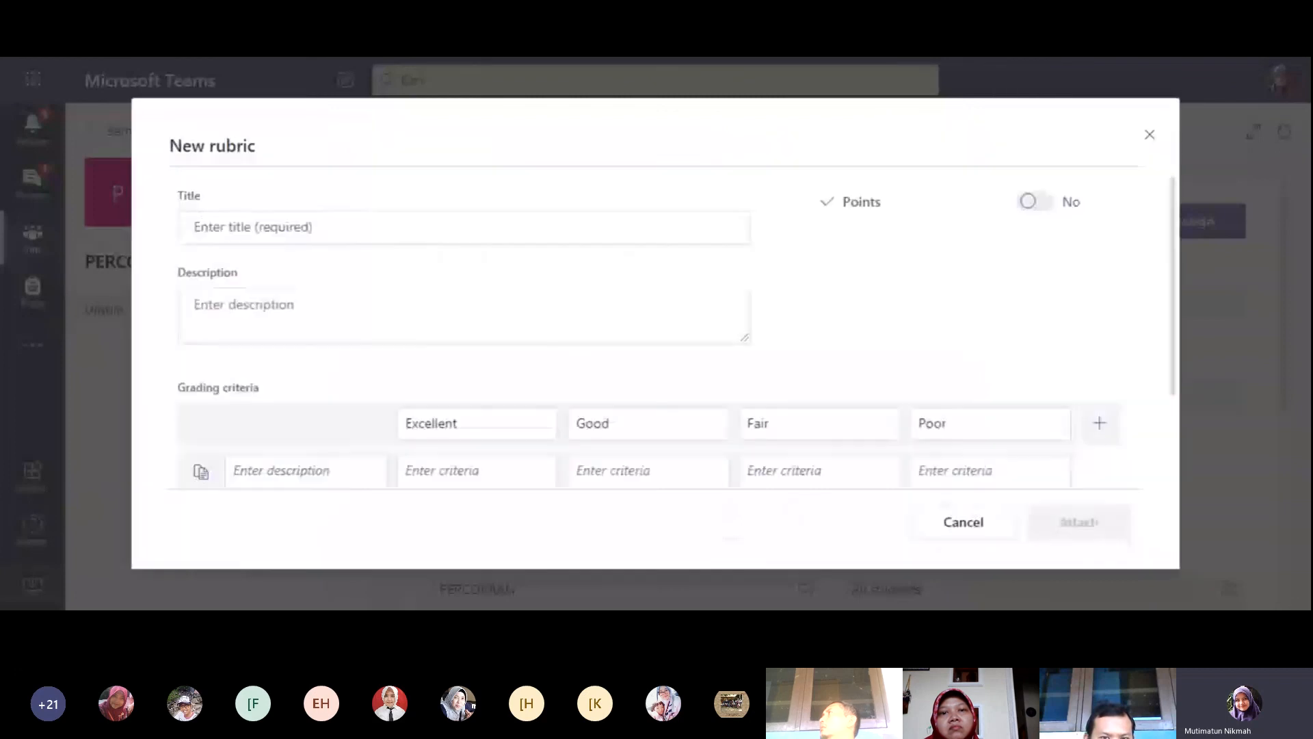
pyautogui.write('RINGKASAN')
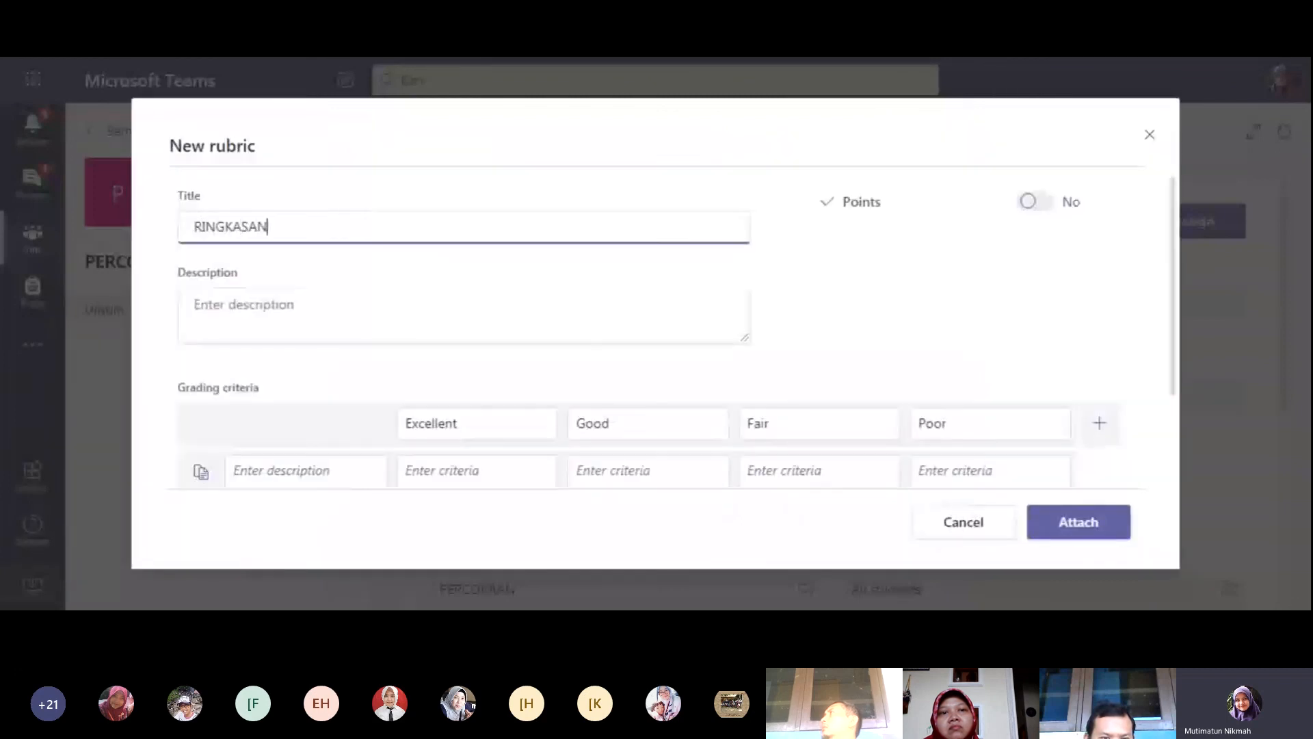
pyautogui.write(' PERKEMMBAN')
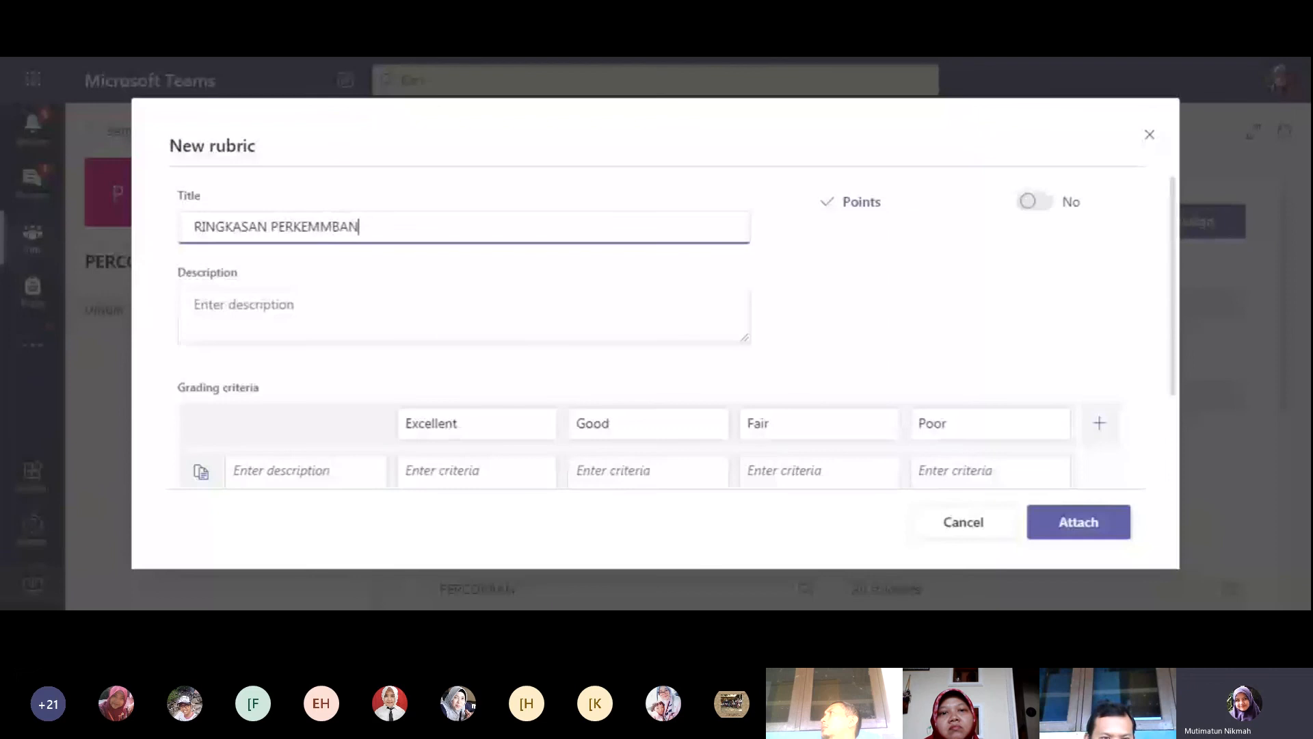
pyautogui.write('GAN TEORI ATOM')
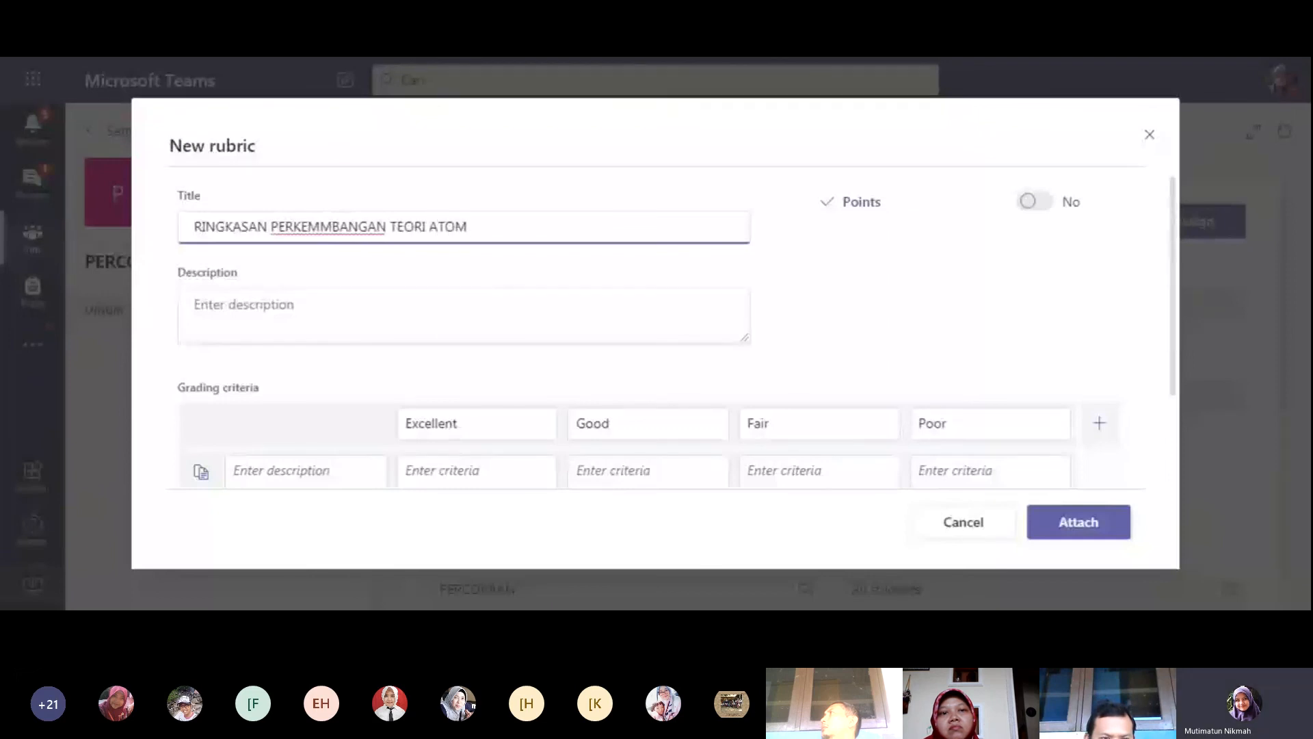
# Enter KELENGKAPAN as the first grading criterion of the rubric, leaving the rubric description empty.
pyautogui.click(243, 305)
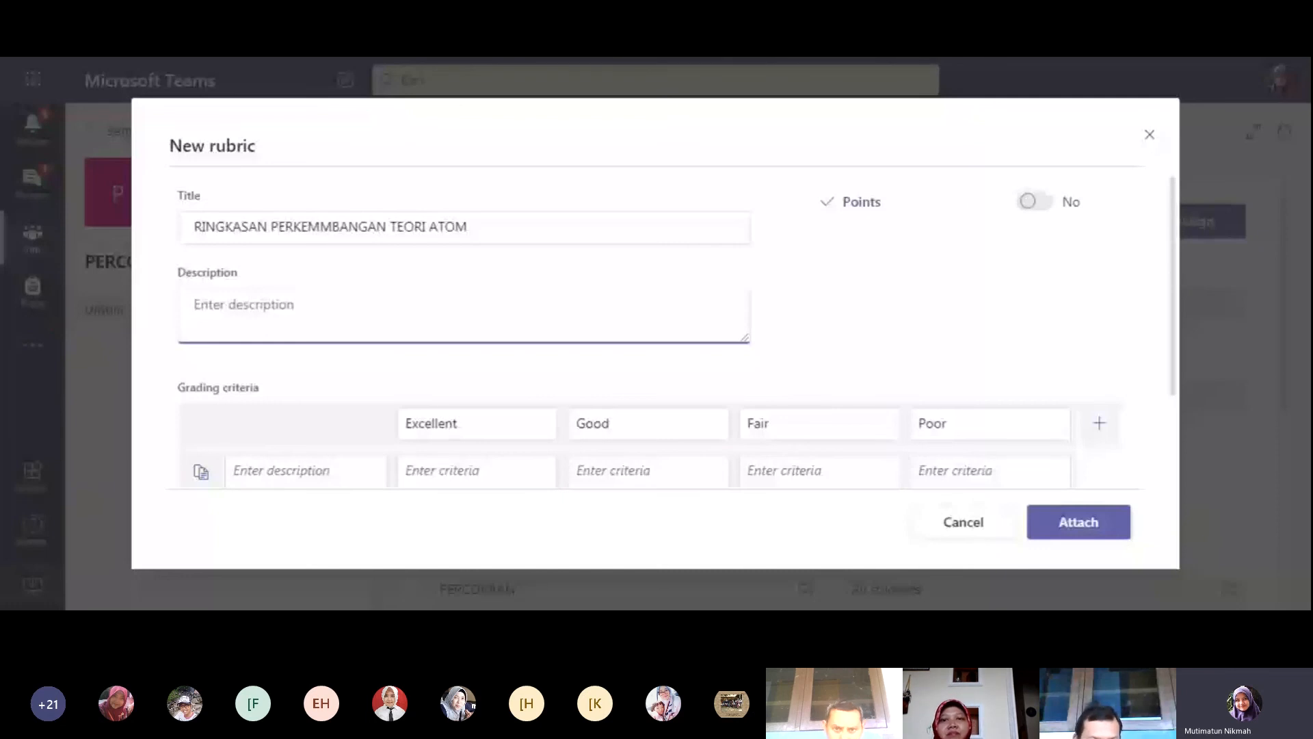
pyautogui.press('Tab')
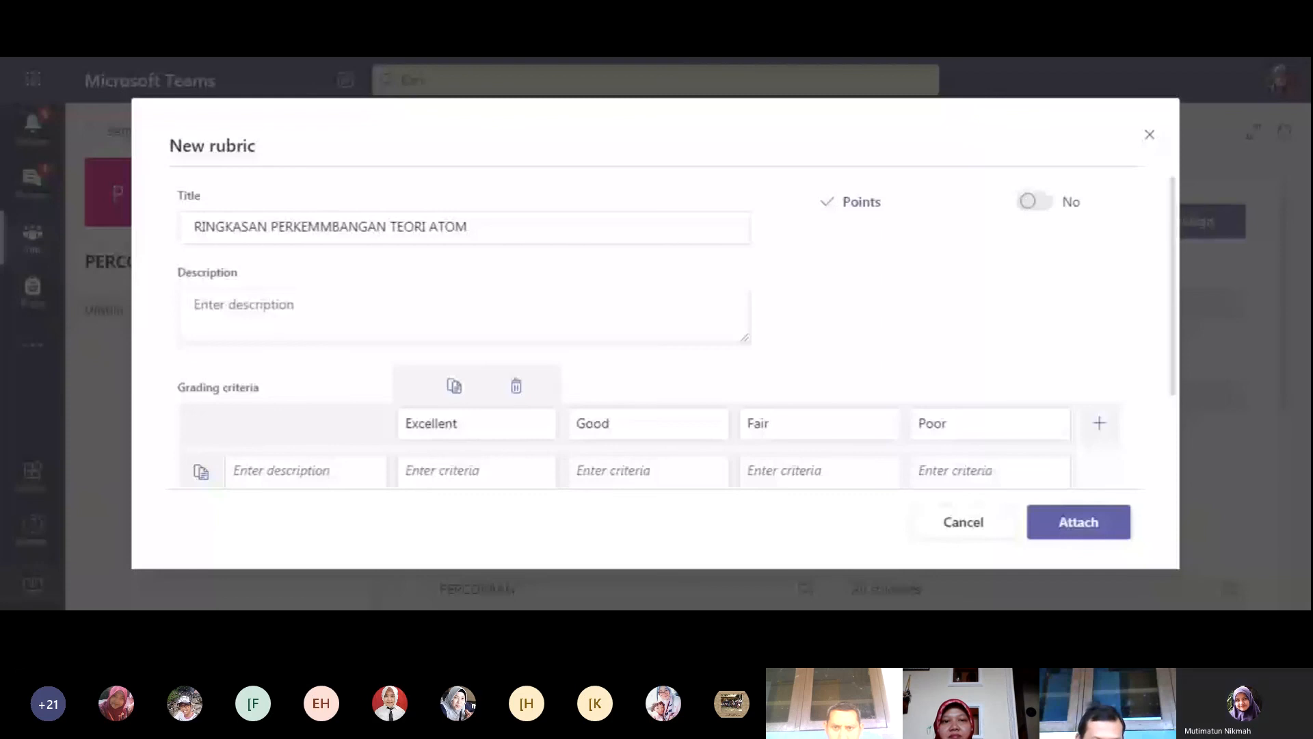
pyautogui.click(287, 471)
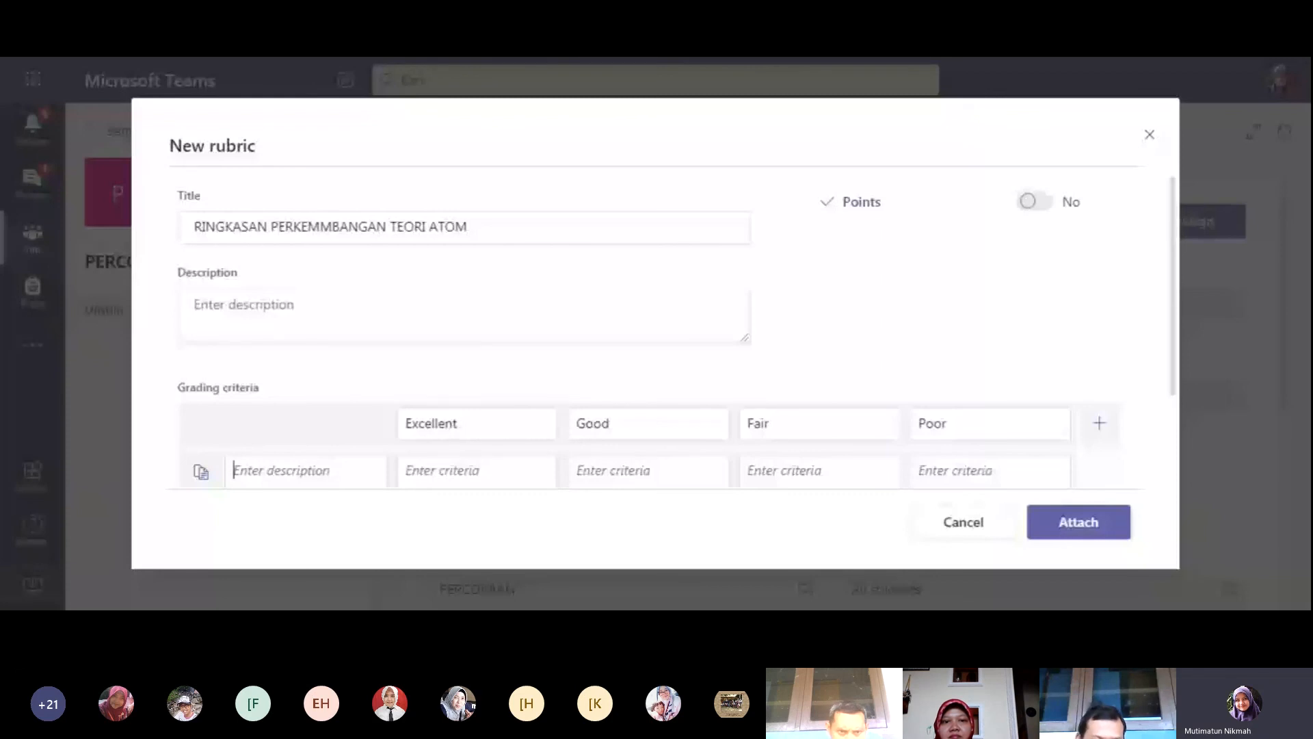
pyautogui.write('KEL')
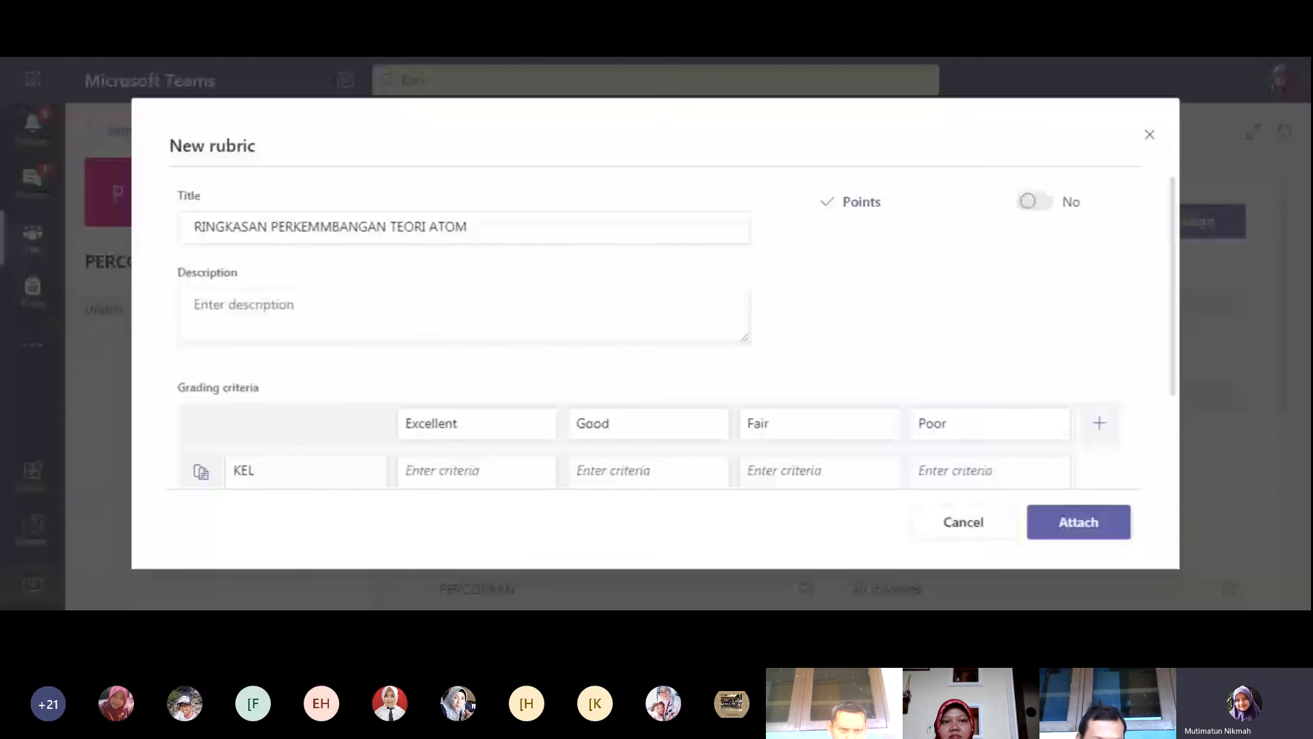
pyautogui.write('ENG')
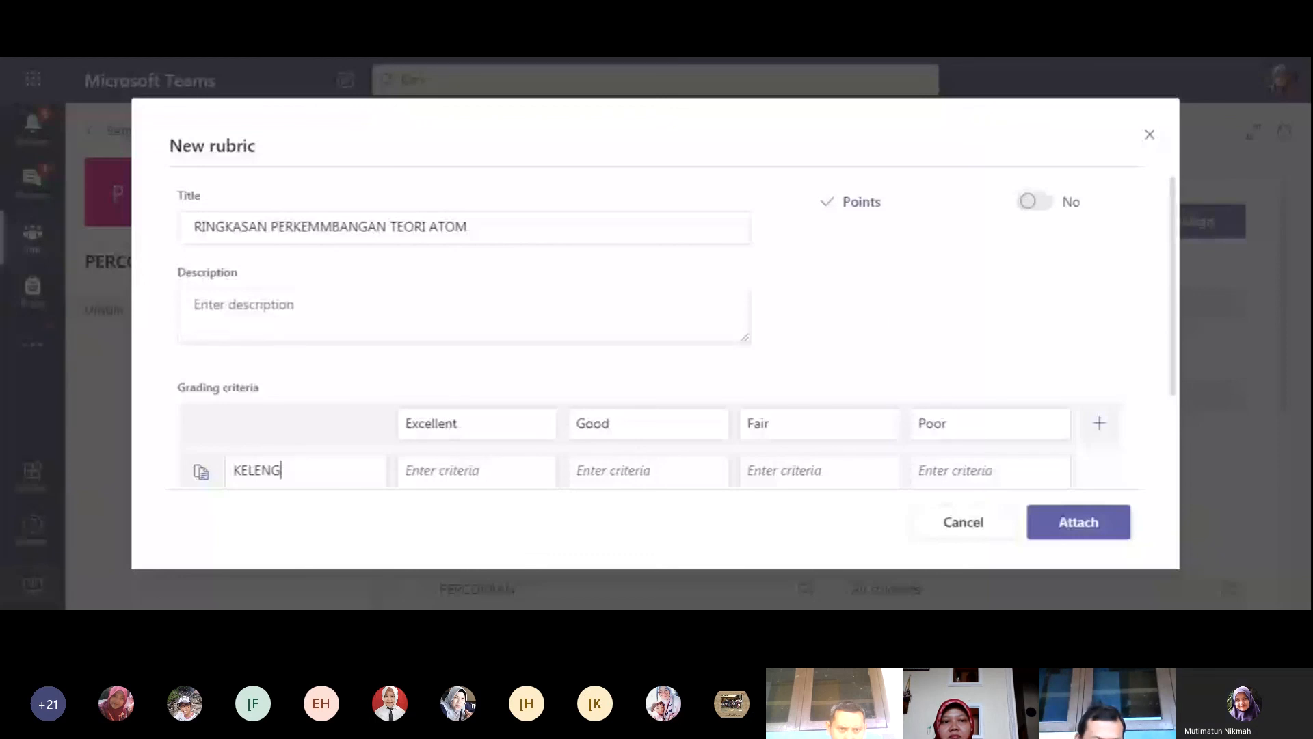
pyautogui.write('AA')
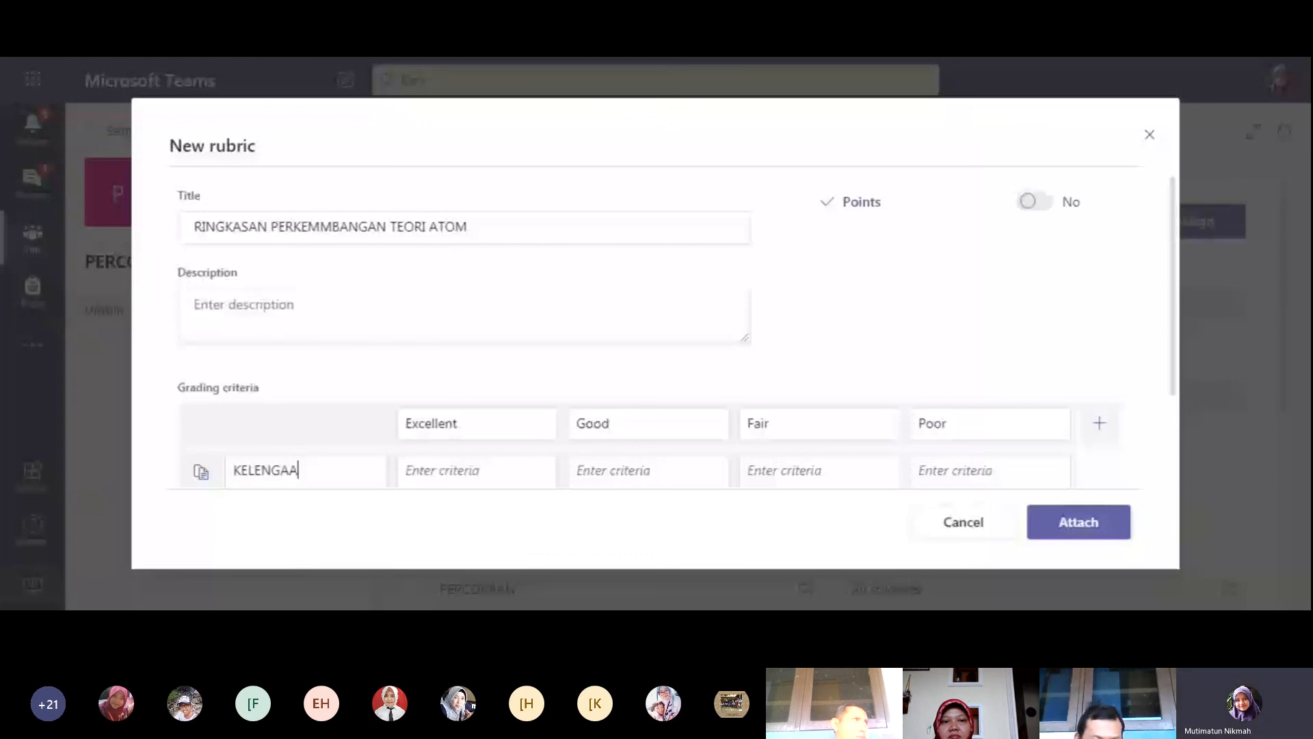
pyautogui.press('BackSpace')
pyautogui.press('BackSpace')
pyautogui.write('KAPAN')
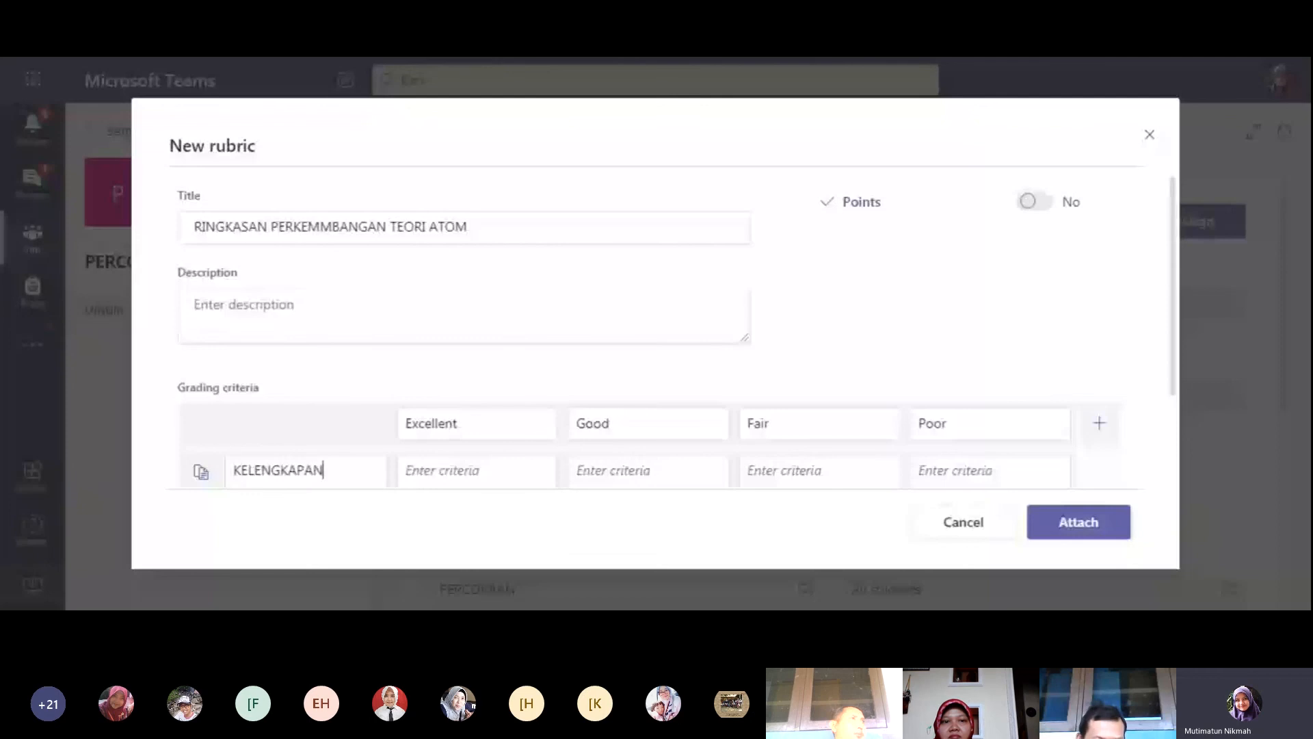
# Fill the KELENGKAPAN row with 5 TOKOH for Excellent and 4 TOKOH for Good.
pyautogui.press('Tab')
pyautogui.write('5 TOKO')
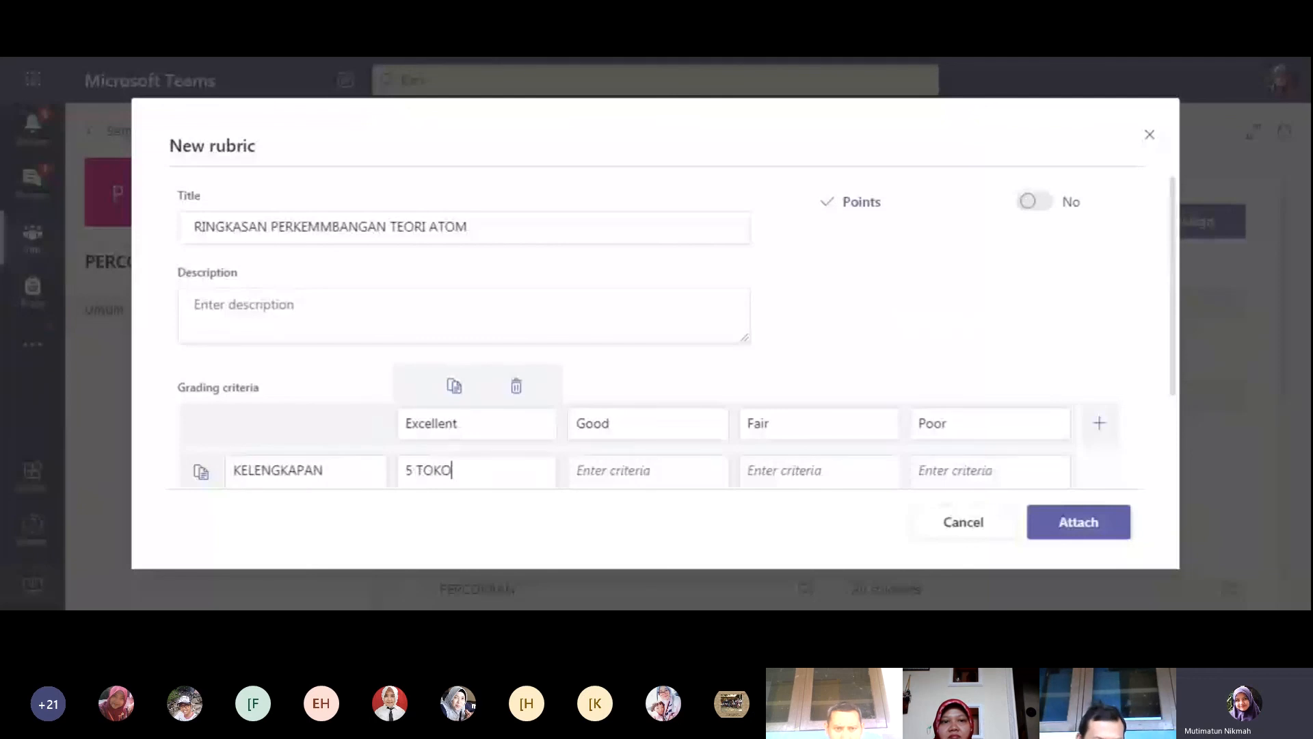
pyautogui.write('H')
pyautogui.hotkey('shift', 'Left')
pyautogui.hotkey('shift', 'Left')
pyautogui.hotkey('shift', 'Left')
pyautogui.hotkey('shift', 'Left')
pyautogui.hotkey('shift', 'Left')
pyautogui.hotkey('shift', 'Left')
pyautogui.hotkey('shift', 'Left')
pyautogui.hotkey('ctrl', 'c')
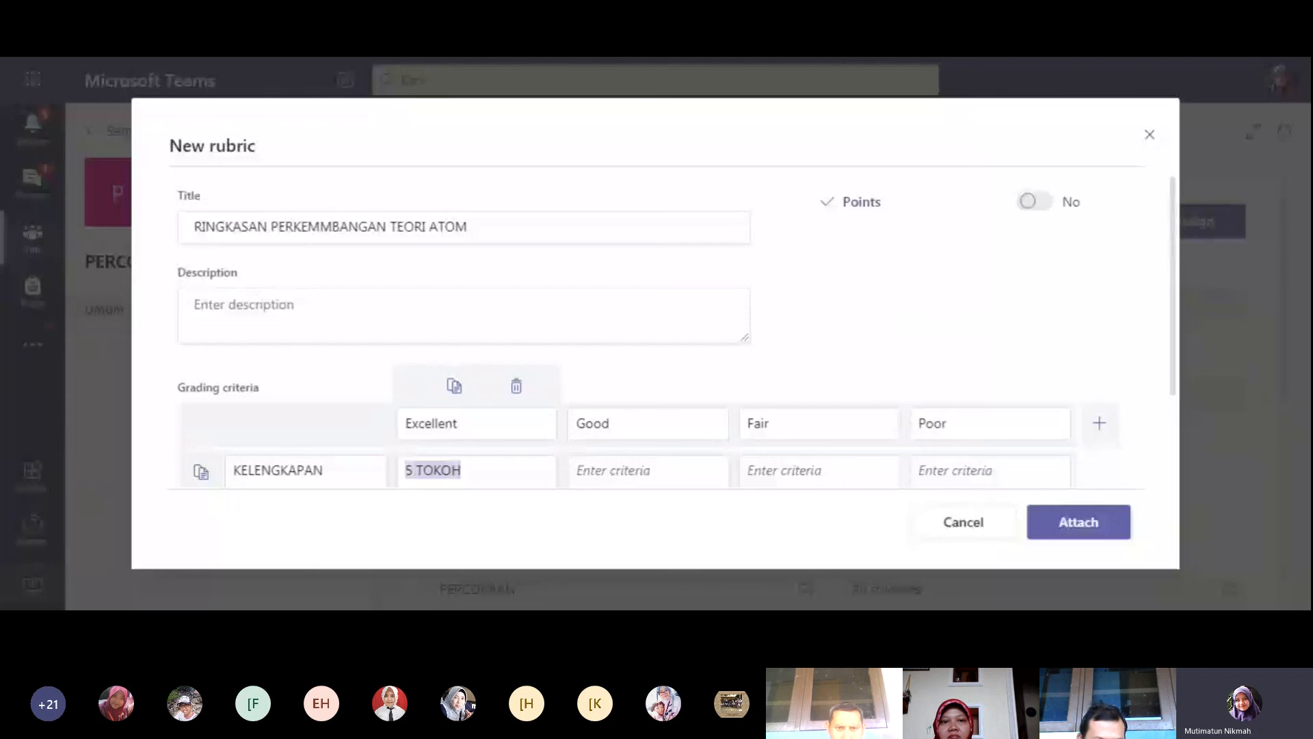
pyautogui.press('Tab')
pyautogui.hotkey('ctrl', 'v')
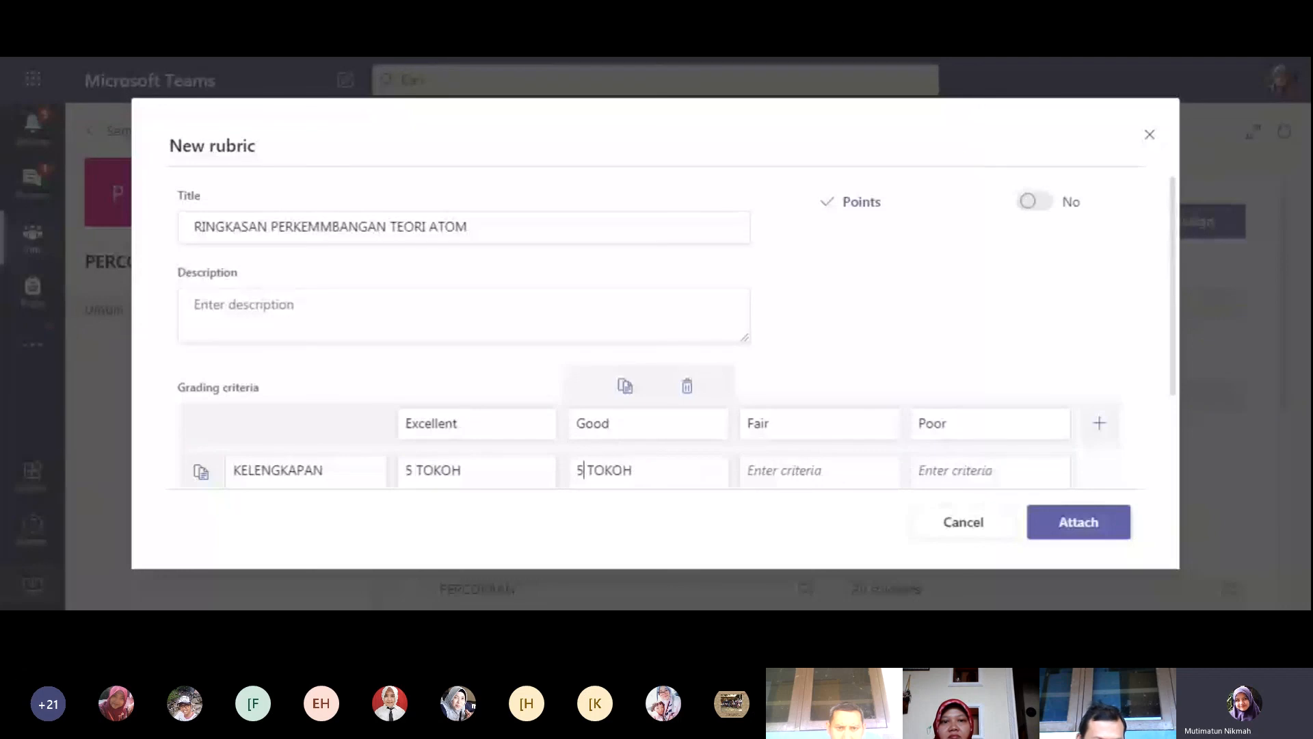
pyautogui.press('BackSpace')
pyautogui.write('4')
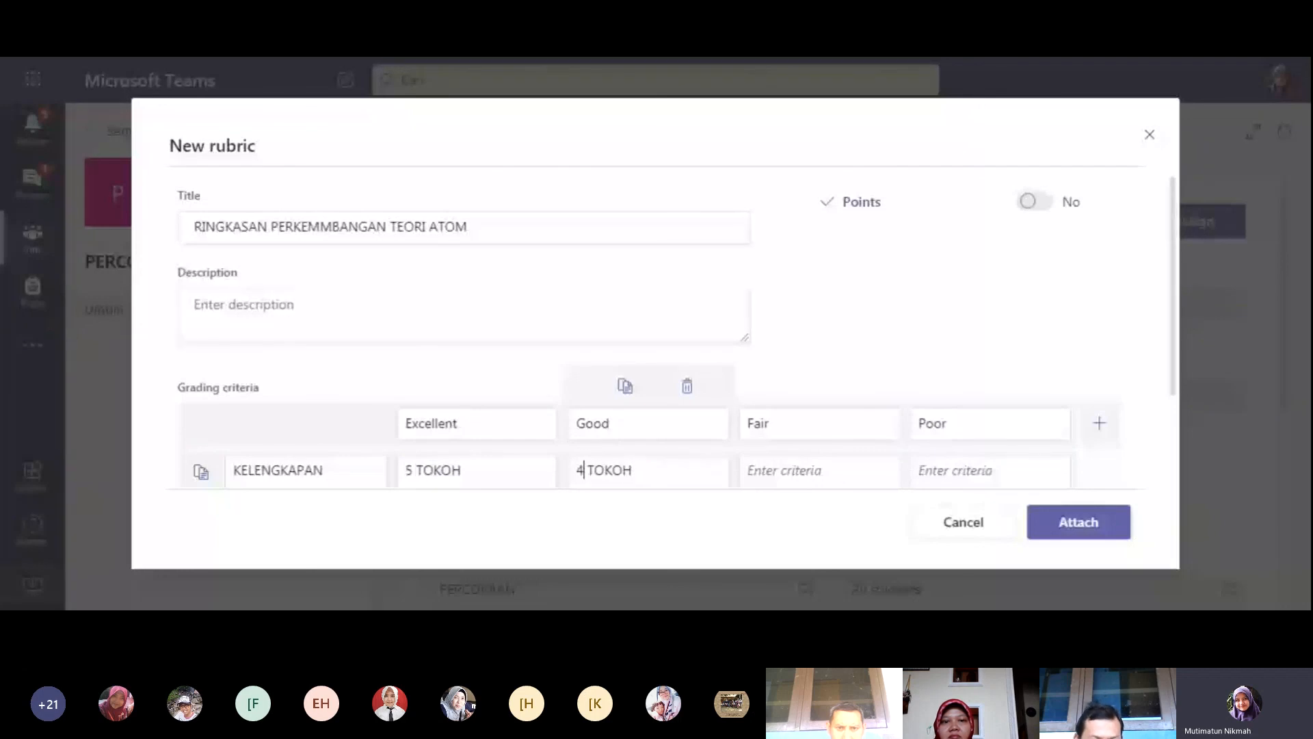
# Fill the KELENGKAPAN row with 3 TOKOH for Fair and 2 TOKOH for Poor.
pyautogui.press('Tab')
pyautogui.hotkey('ctrl', 'v')
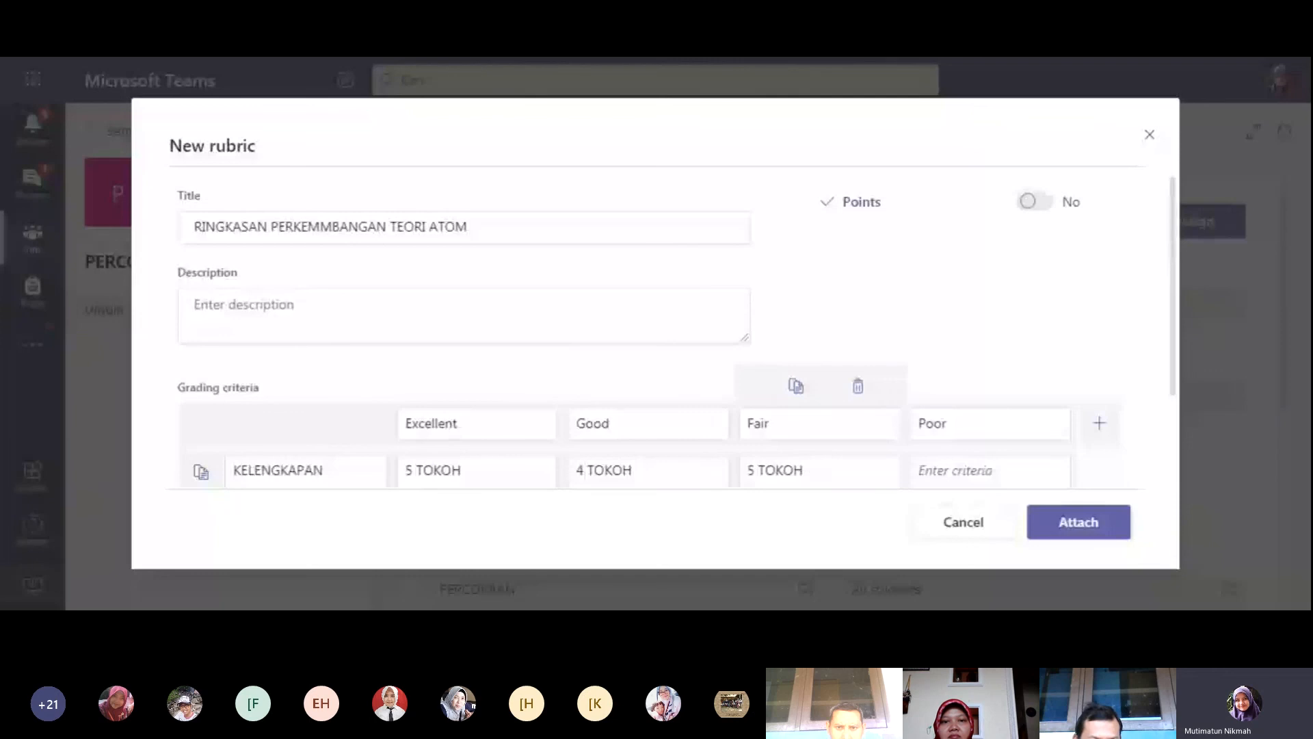
pyautogui.press('BackSpace')
pyautogui.write('3')
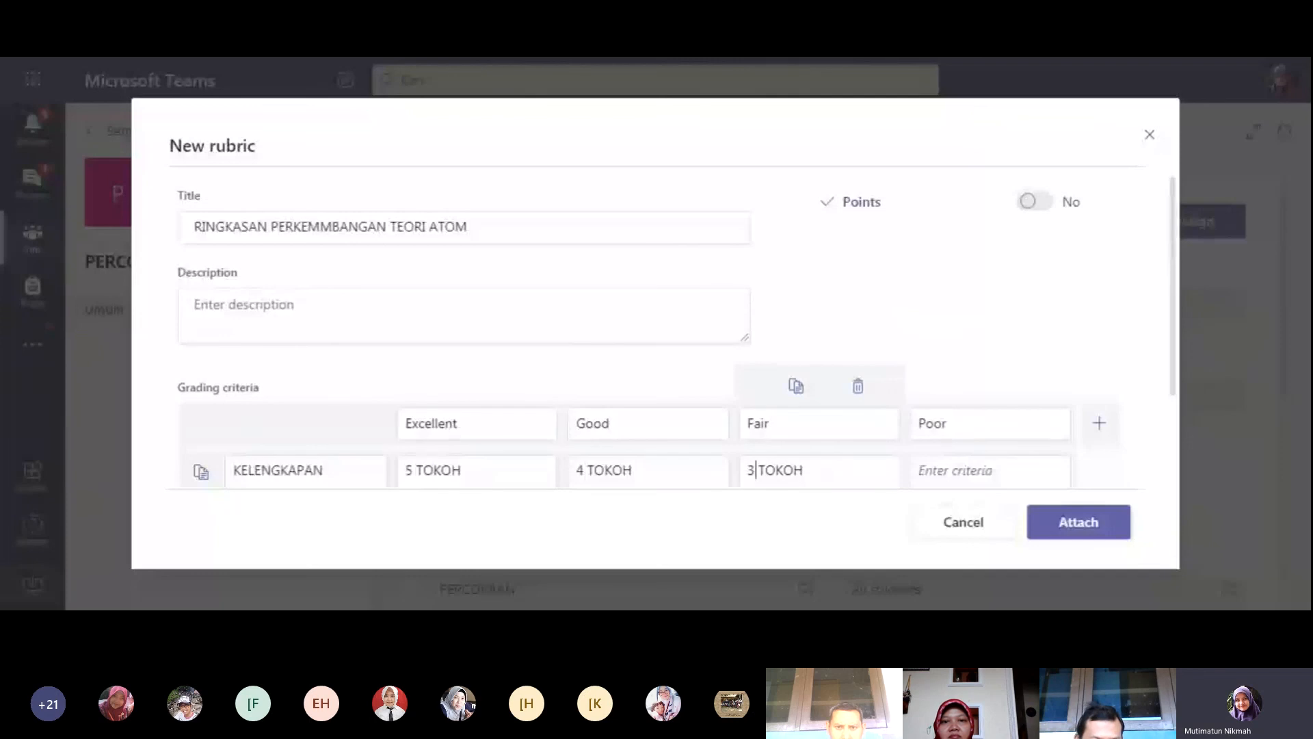
pyautogui.press('Tab')
pyautogui.hotkey('ctrl', 'v')
pyautogui.press('Home')
pyautogui.press('Delete')
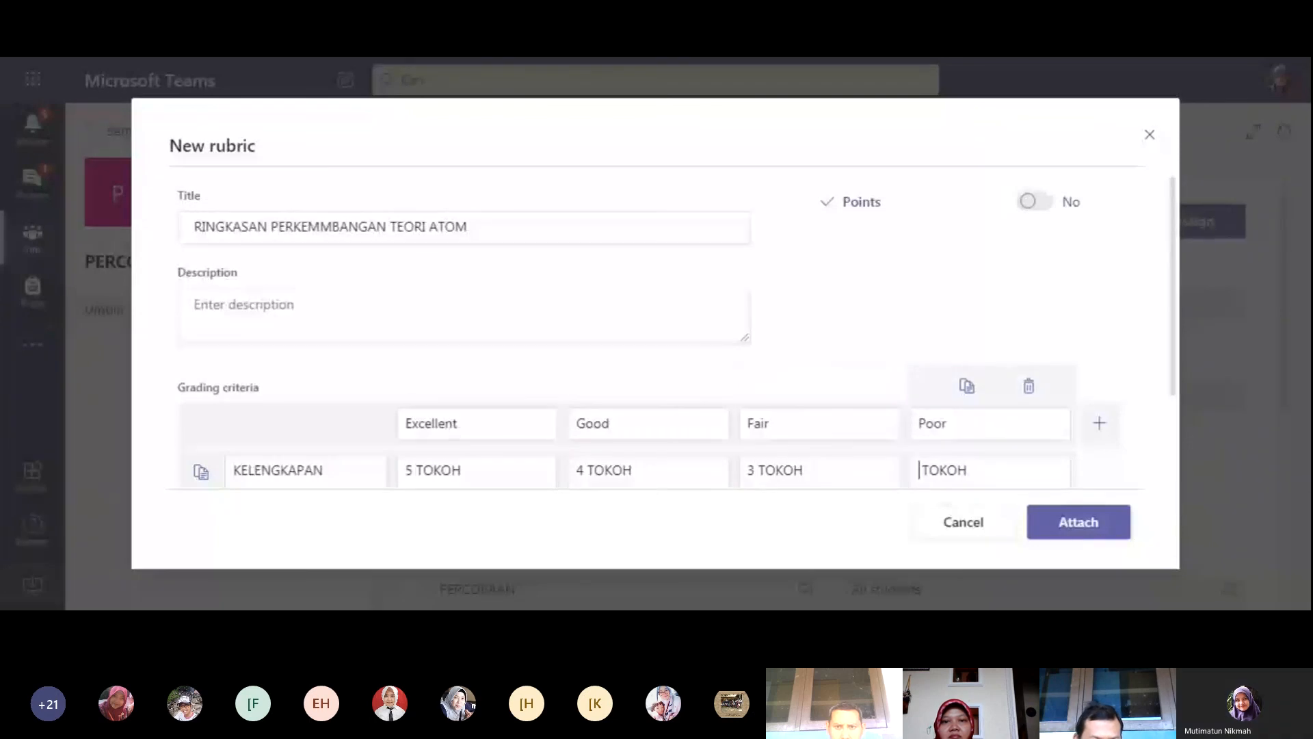
pyautogui.write('2')
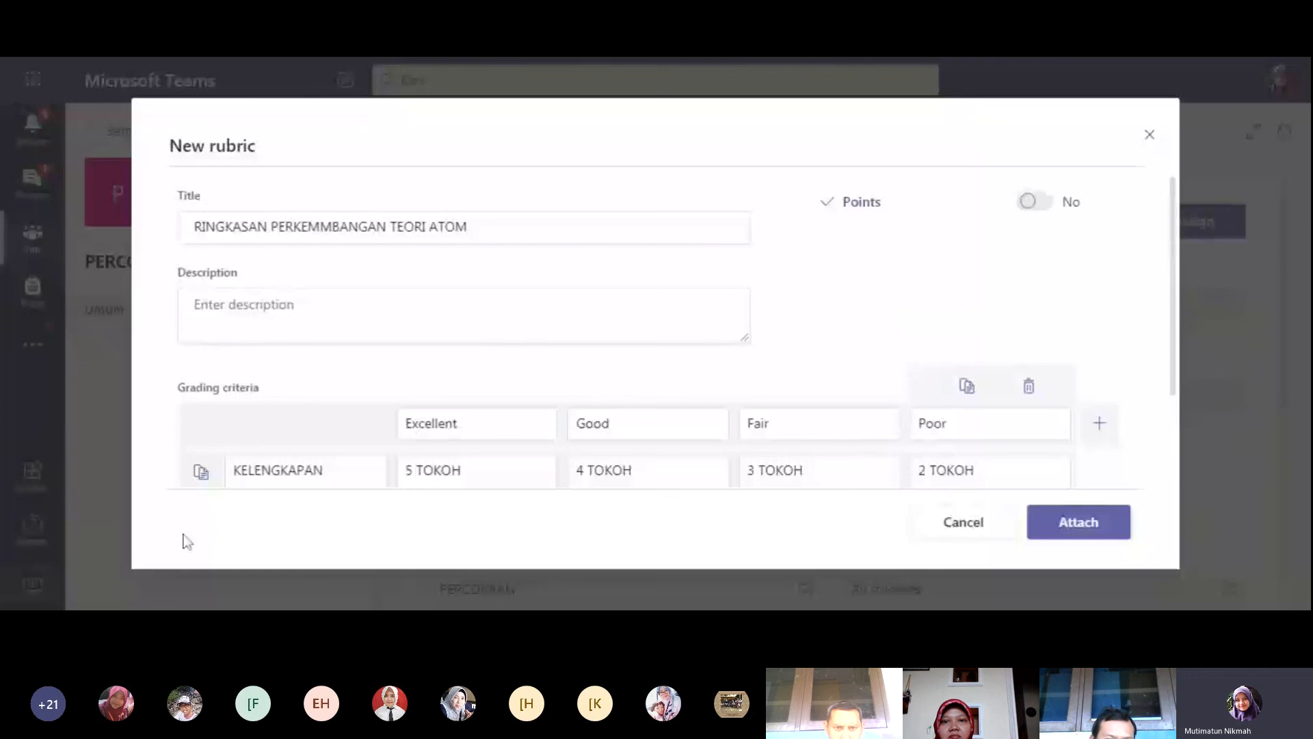
# Duplicate the KELENGKAPAN criterion row and rename the copy TULISAN.
pyautogui.click(201, 471)
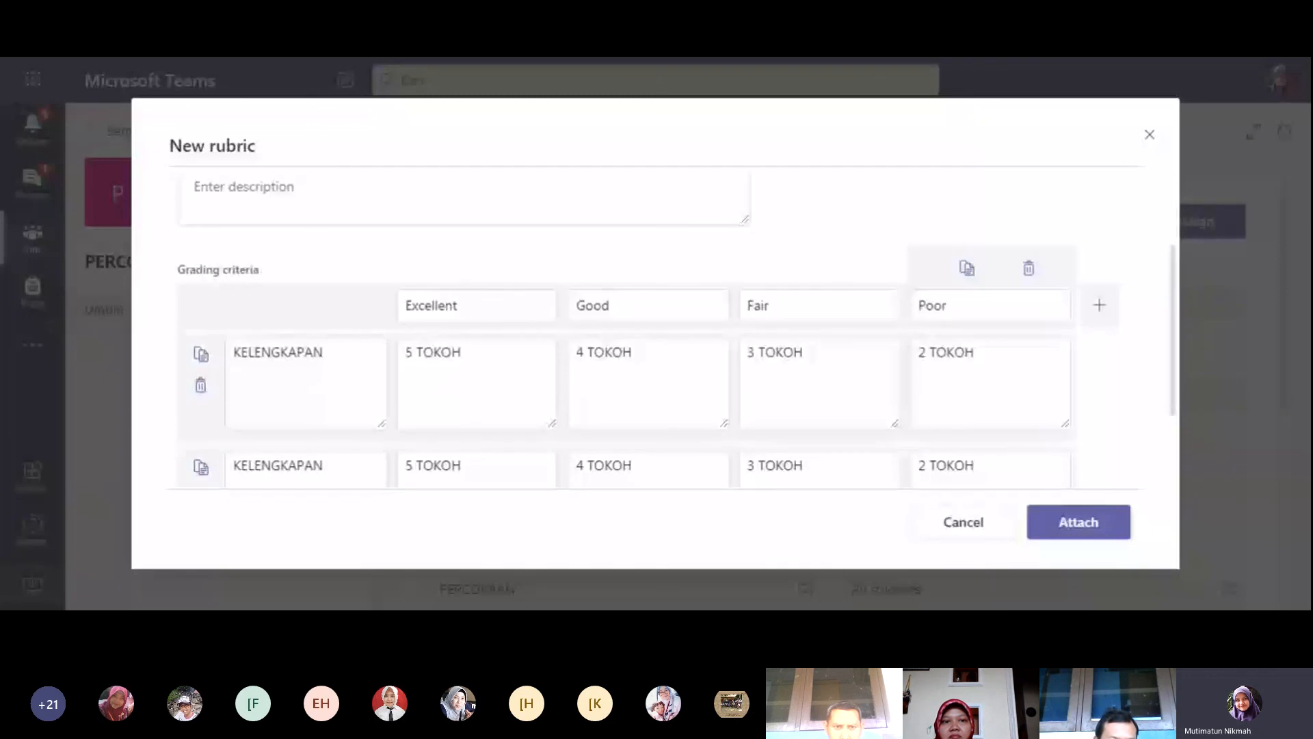
pyautogui.doubleClick(277, 466)
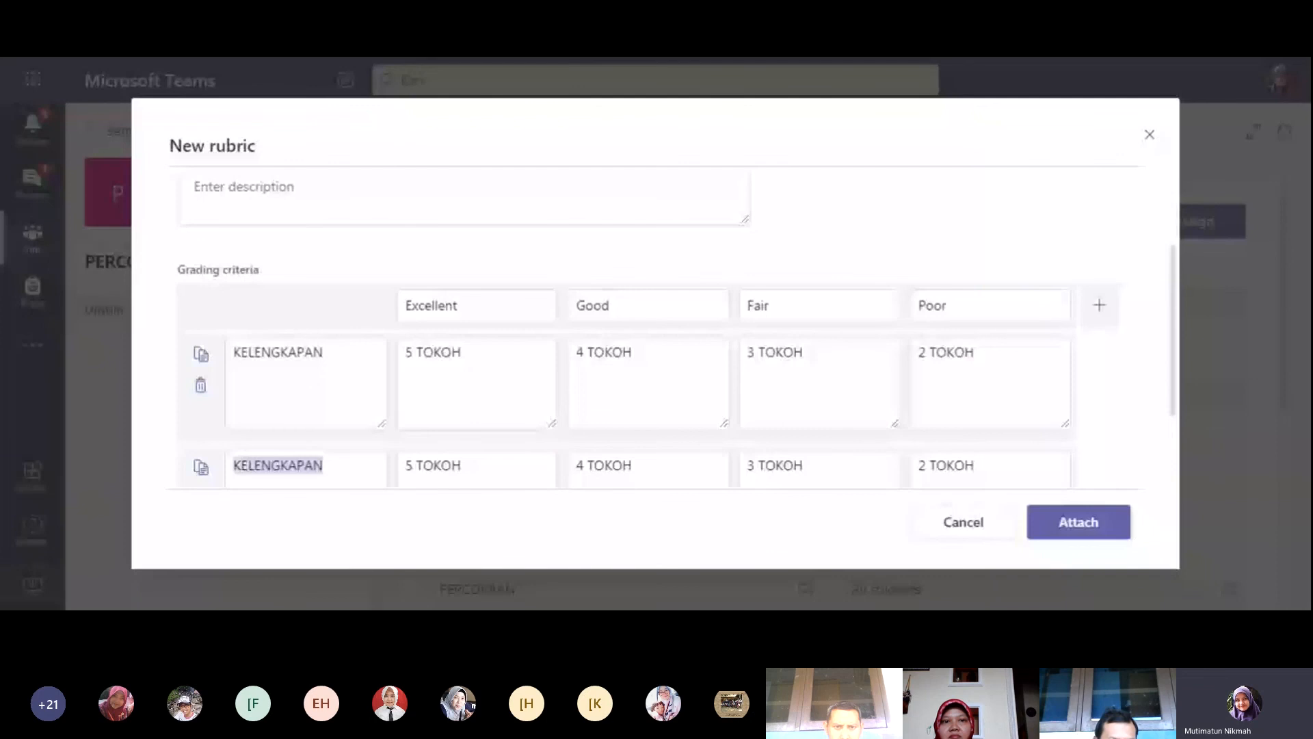
pyautogui.write('TULISAN')
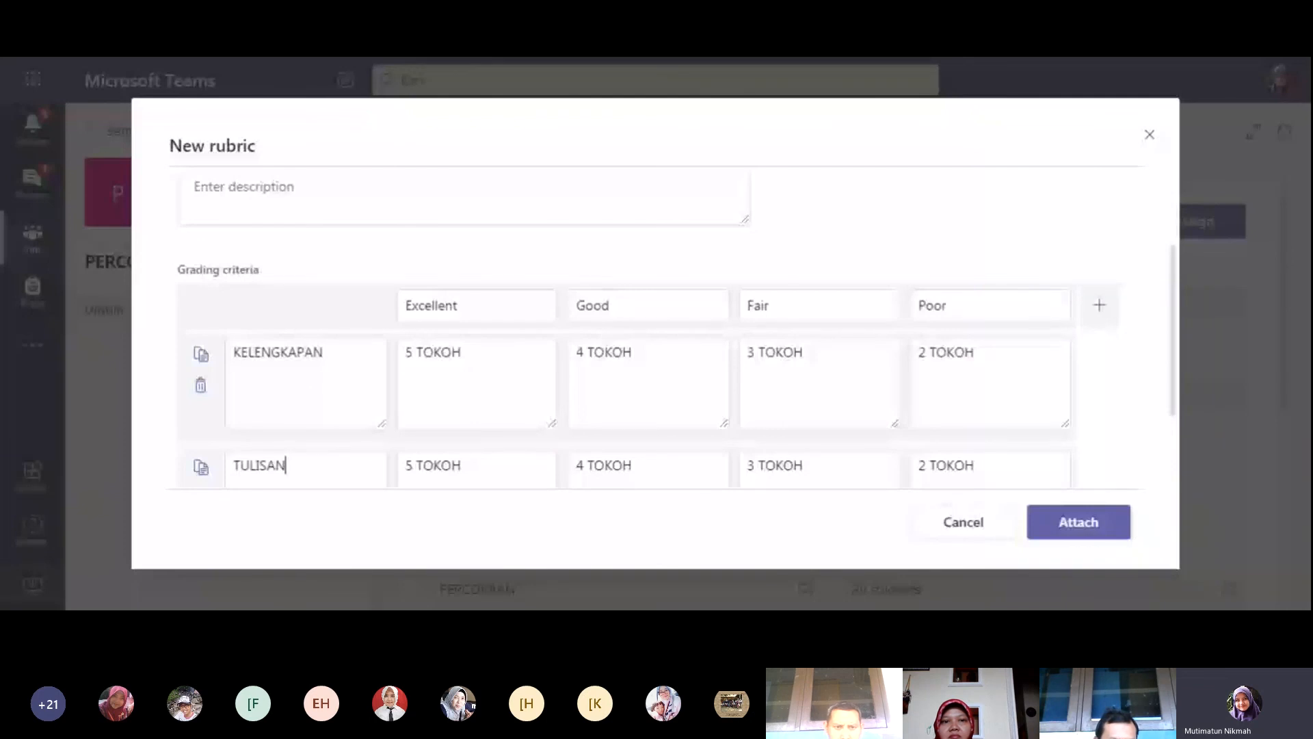
# Set the Excellent criterion of the TULISAN row to SANGAT RAPI and attach the rubric to the assignment.
pyautogui.press('Tab')
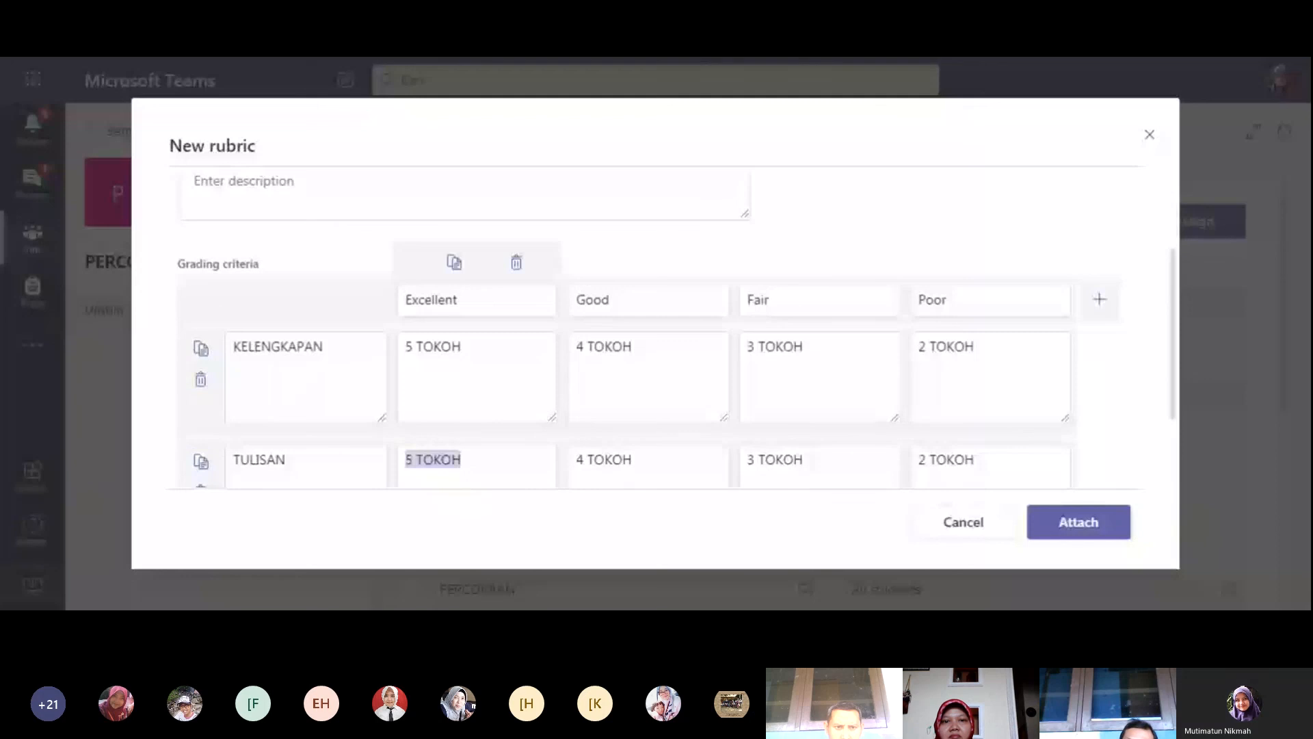
pyautogui.write('SANGAT RAP')
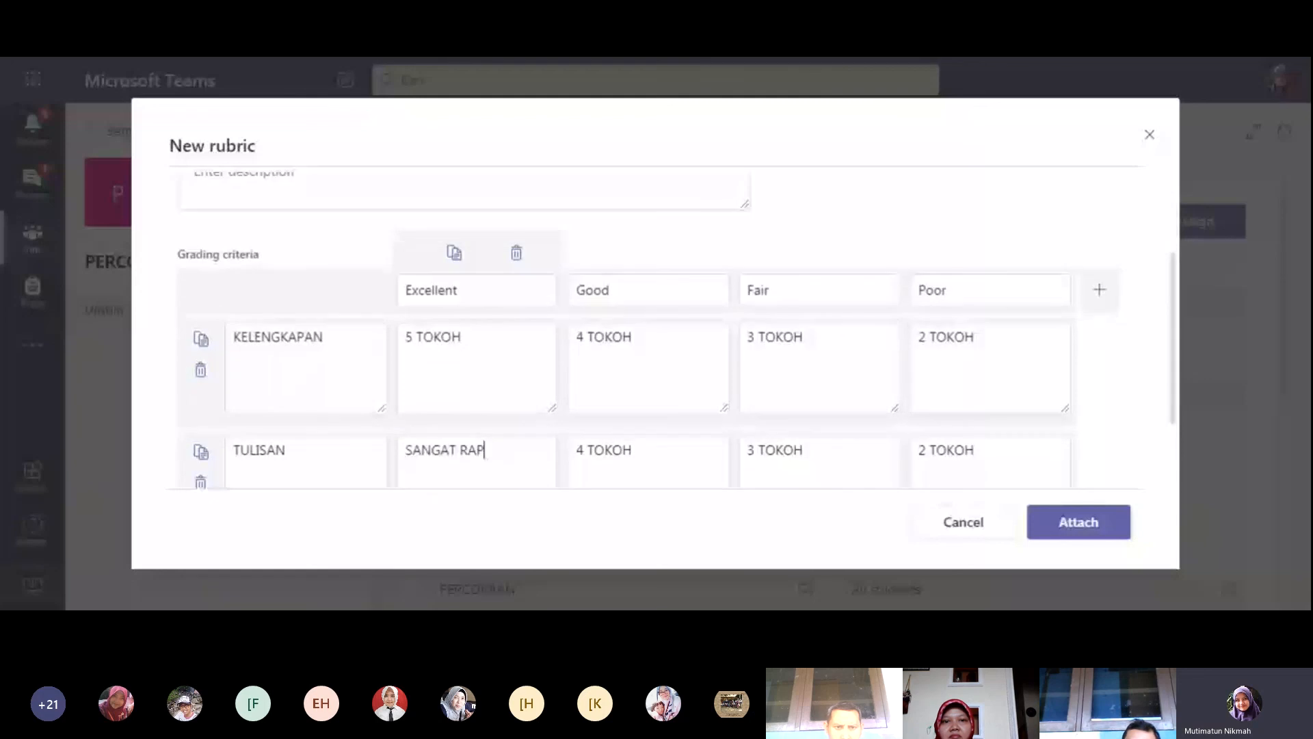
pyautogui.write('I')
pyautogui.click(1076, 537)
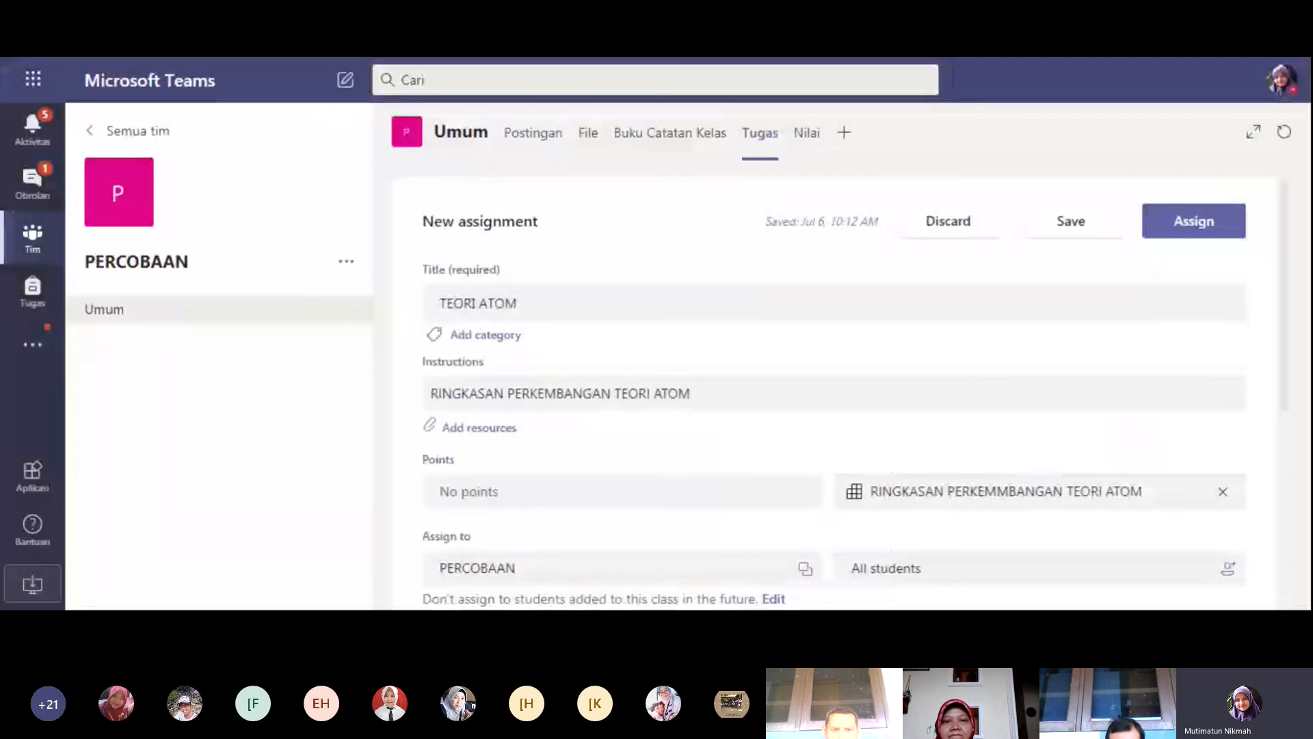
# Try selecting the listed student as the assignment's recipient and restore the default assignment to all students.
pyautogui.scroll(-2, 1291, 352)
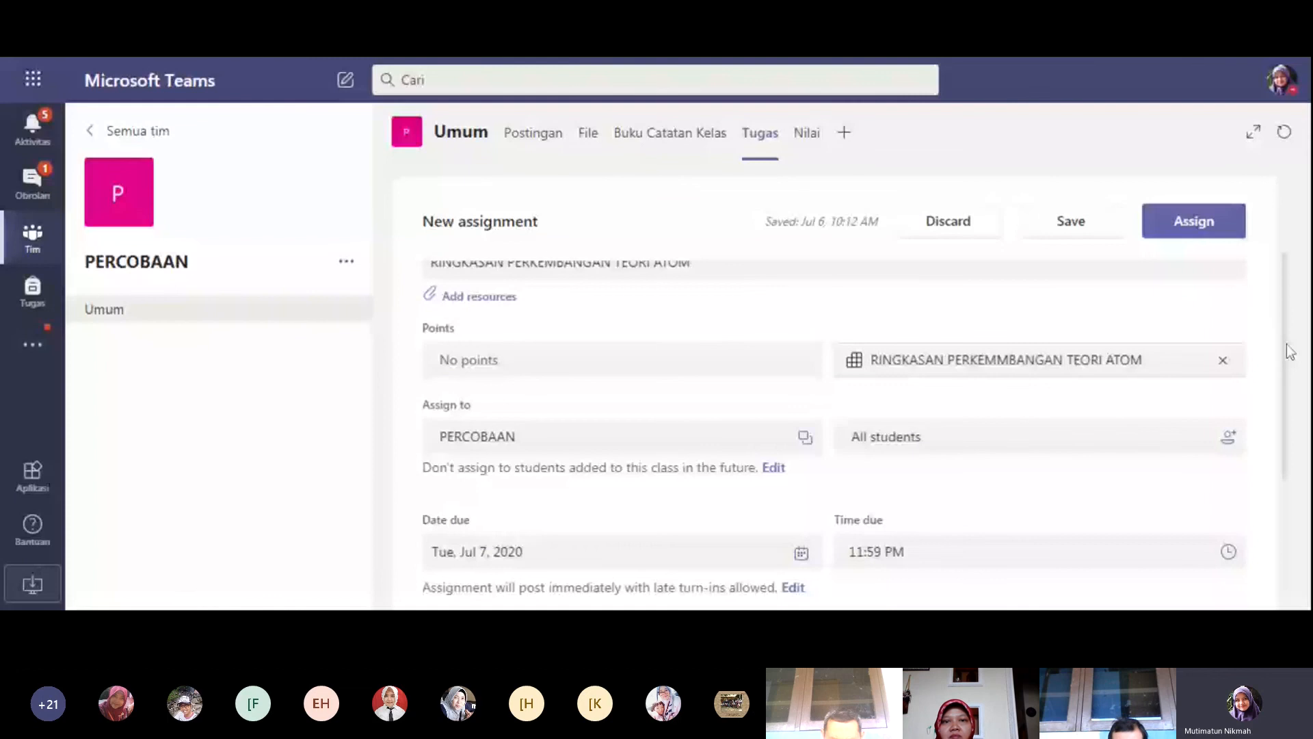
pyautogui.scroll(-1, 943, 352)
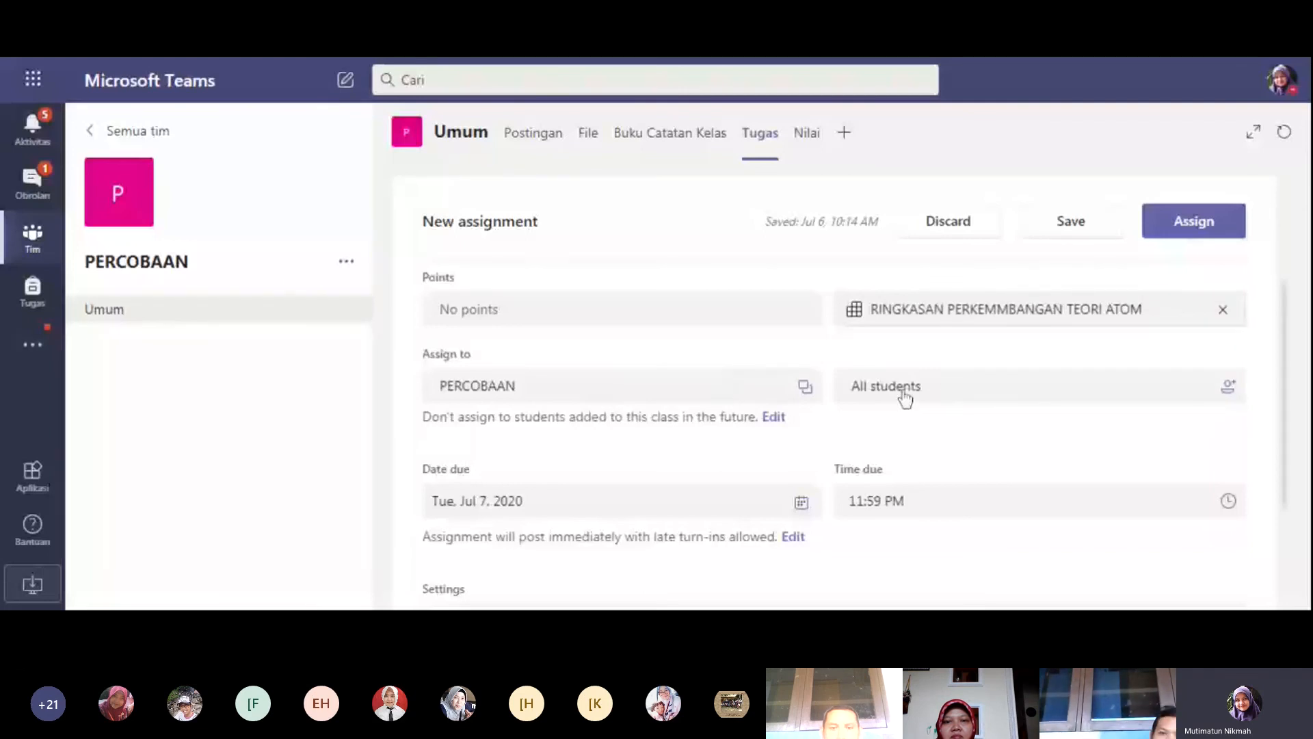
pyautogui.click(956, 399)
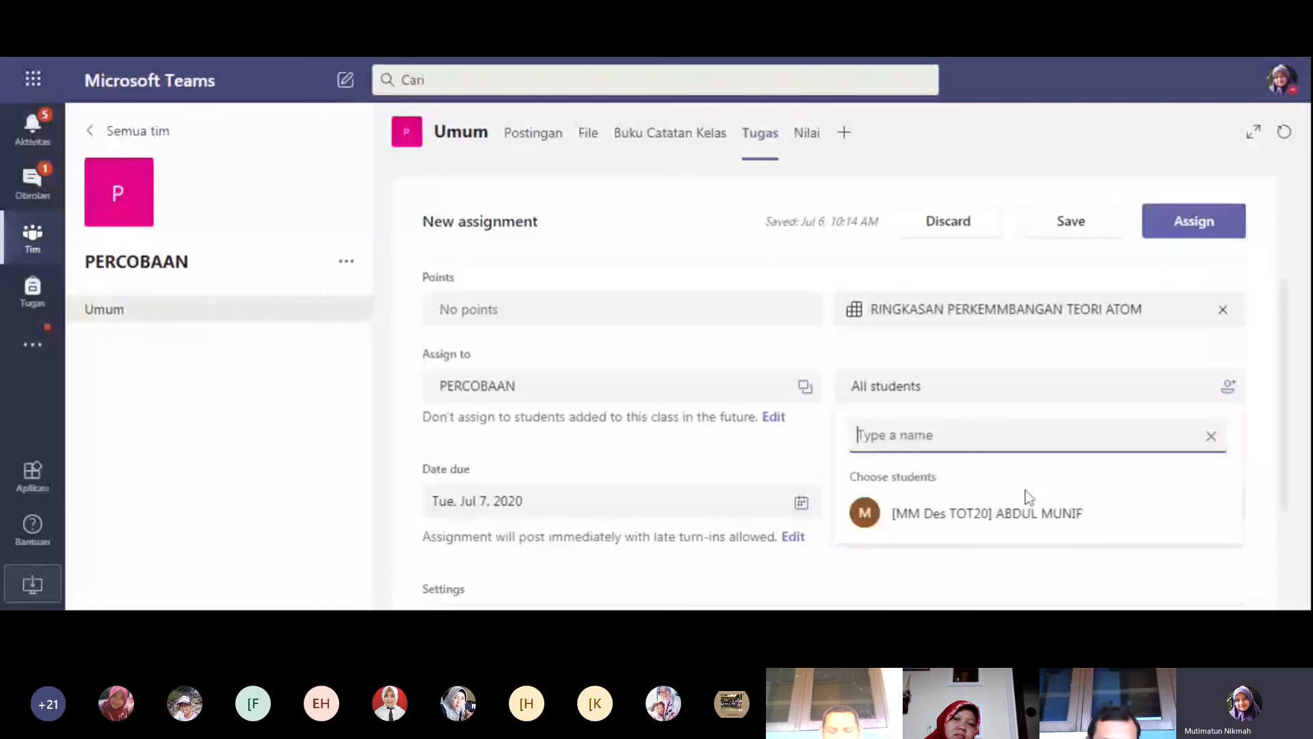
pyautogui.click(1058, 514)
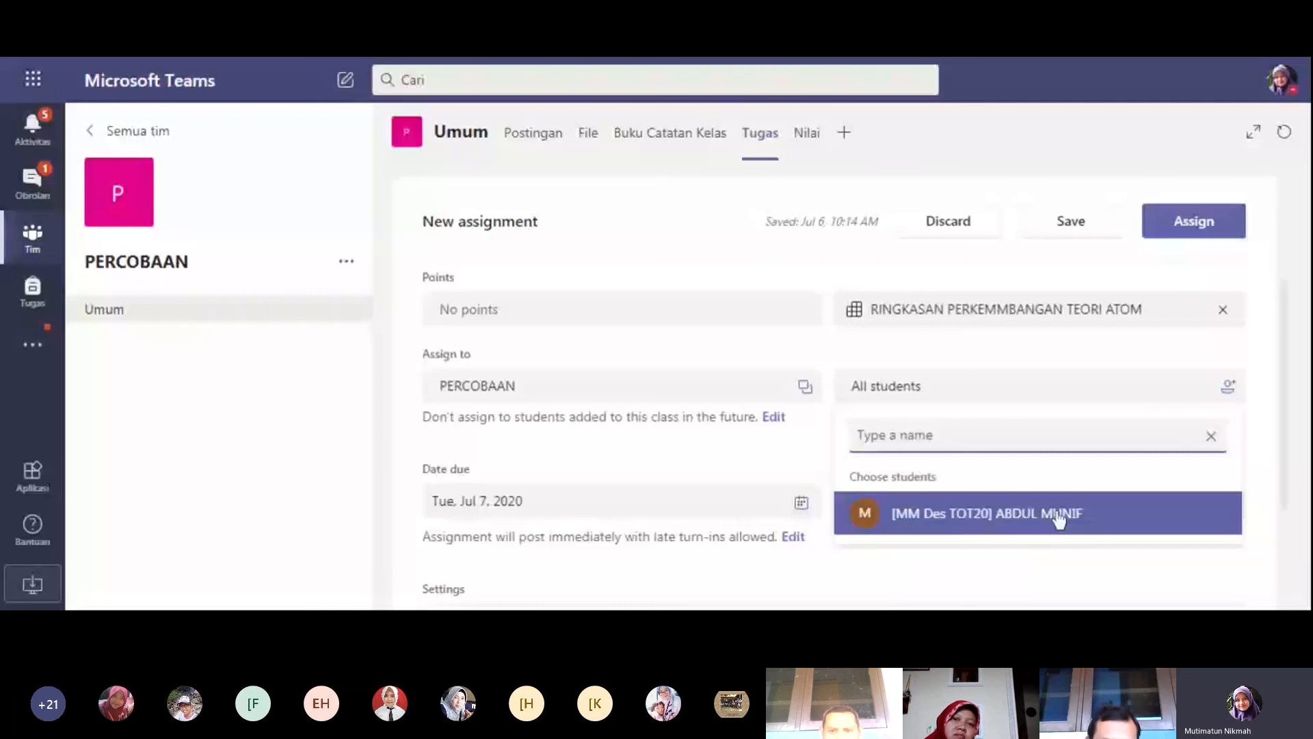
pyautogui.click(1059, 519)
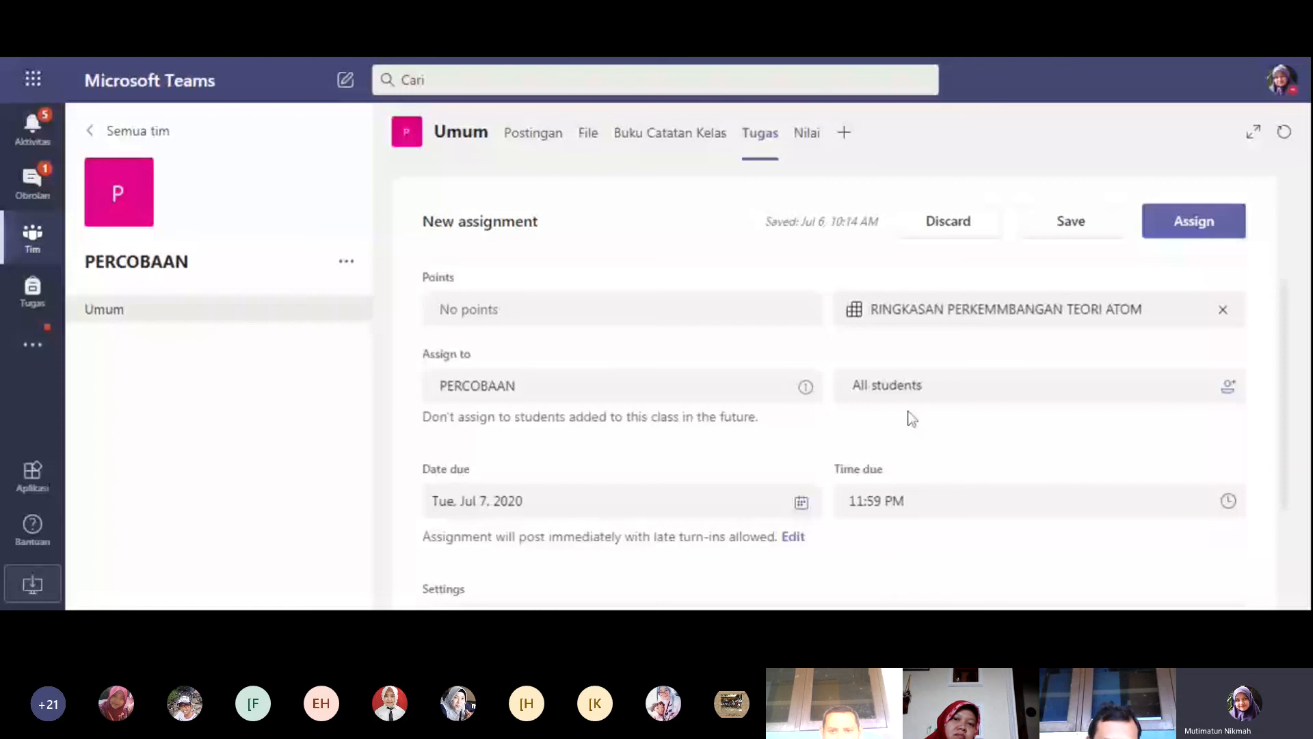
pyautogui.click(973, 400)
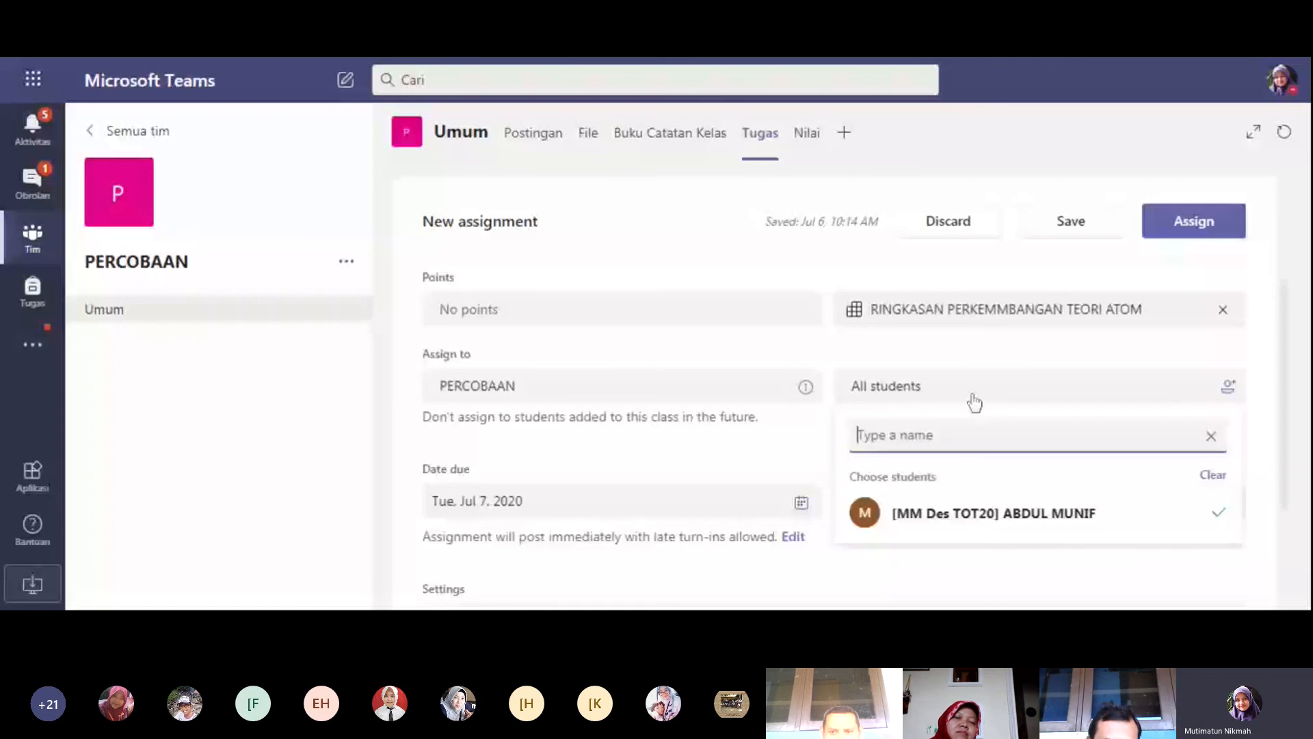
pyautogui.click(1151, 387)
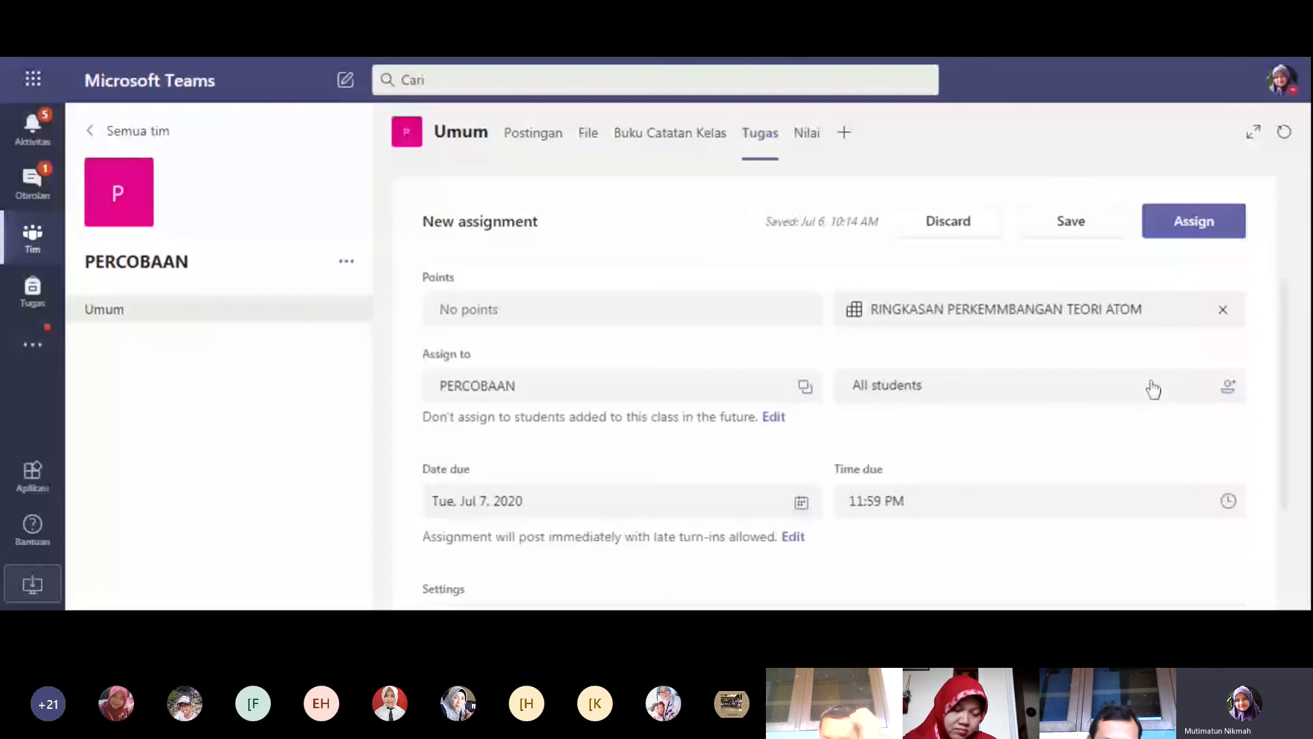
# Look up the student in the recipient list and mark them as a recipient of the assignment.
pyautogui.click(1150, 386)
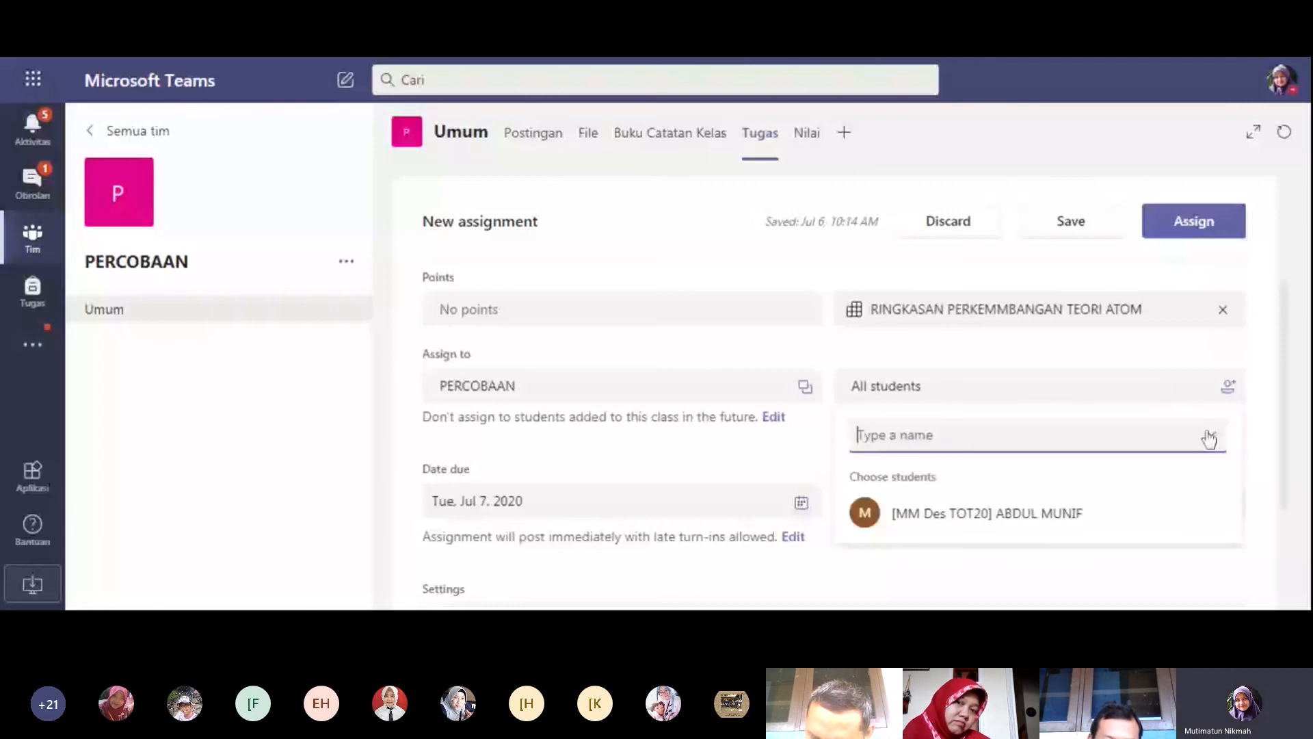
pyautogui.write('A')
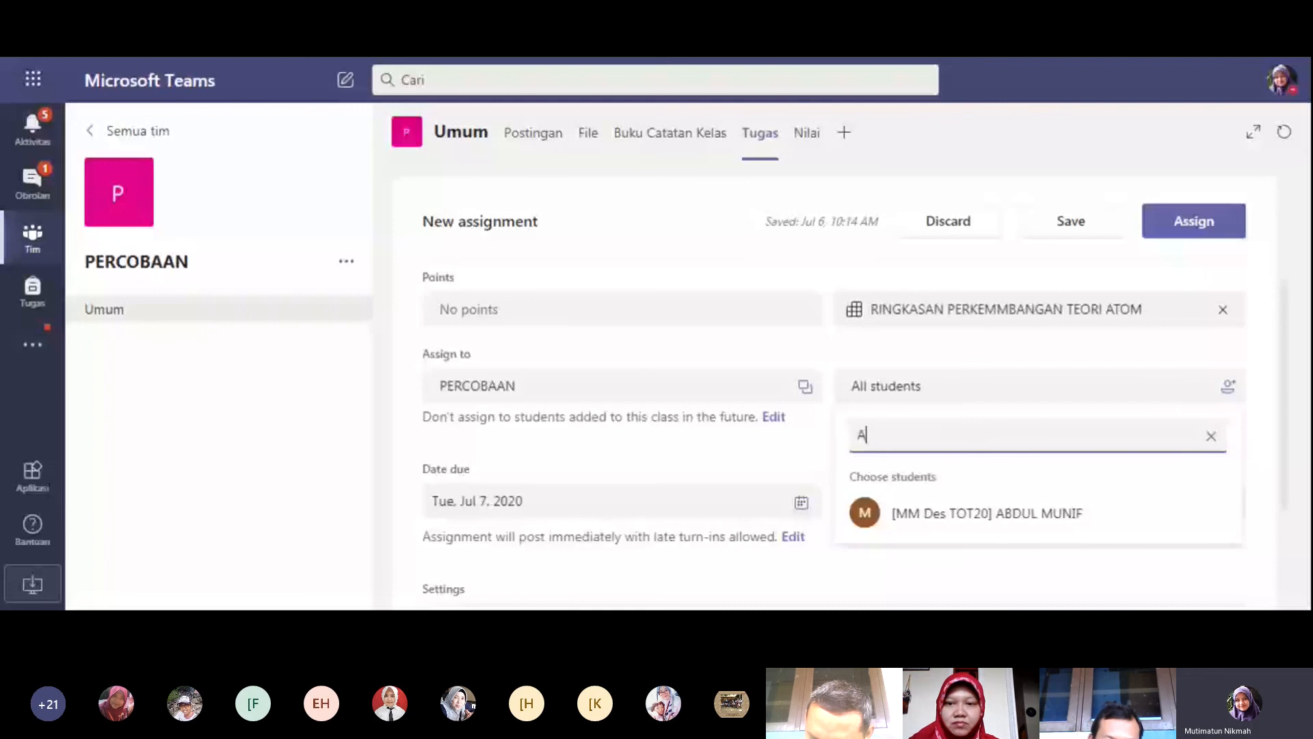
pyautogui.press('Return')
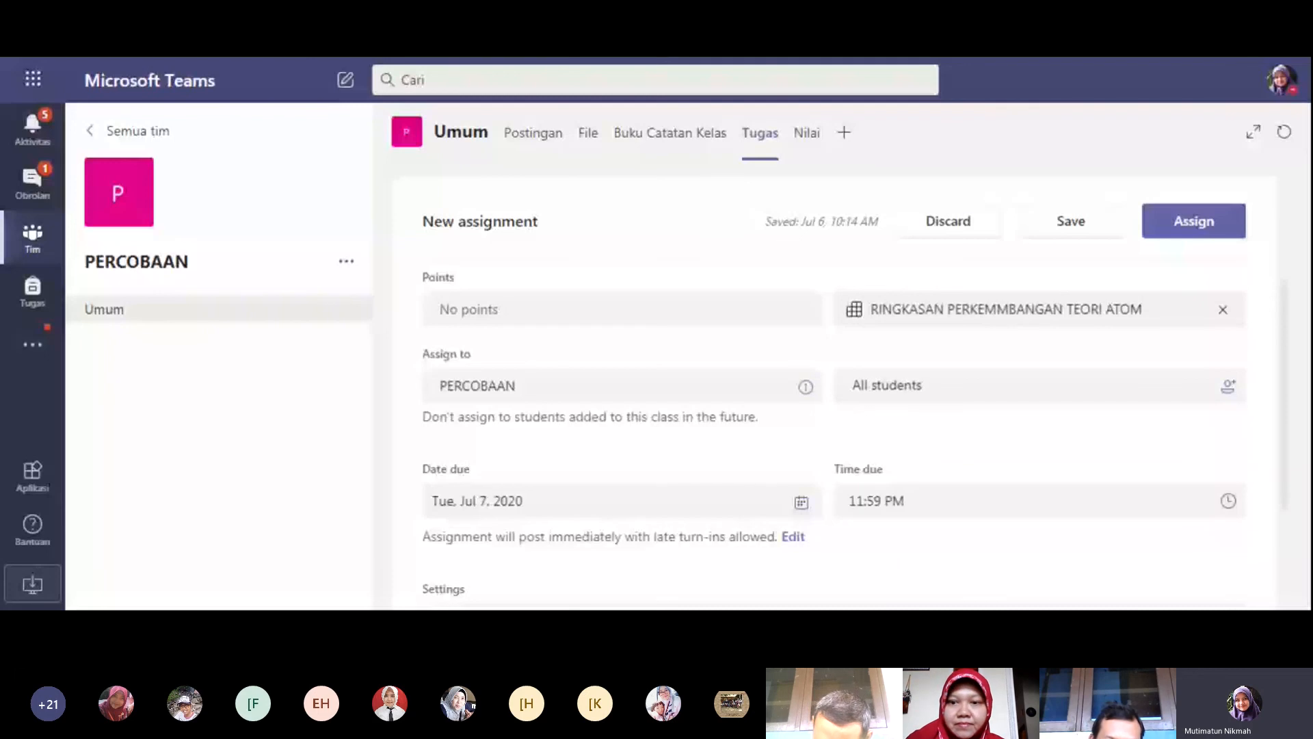
pyautogui.click(1210, 399)
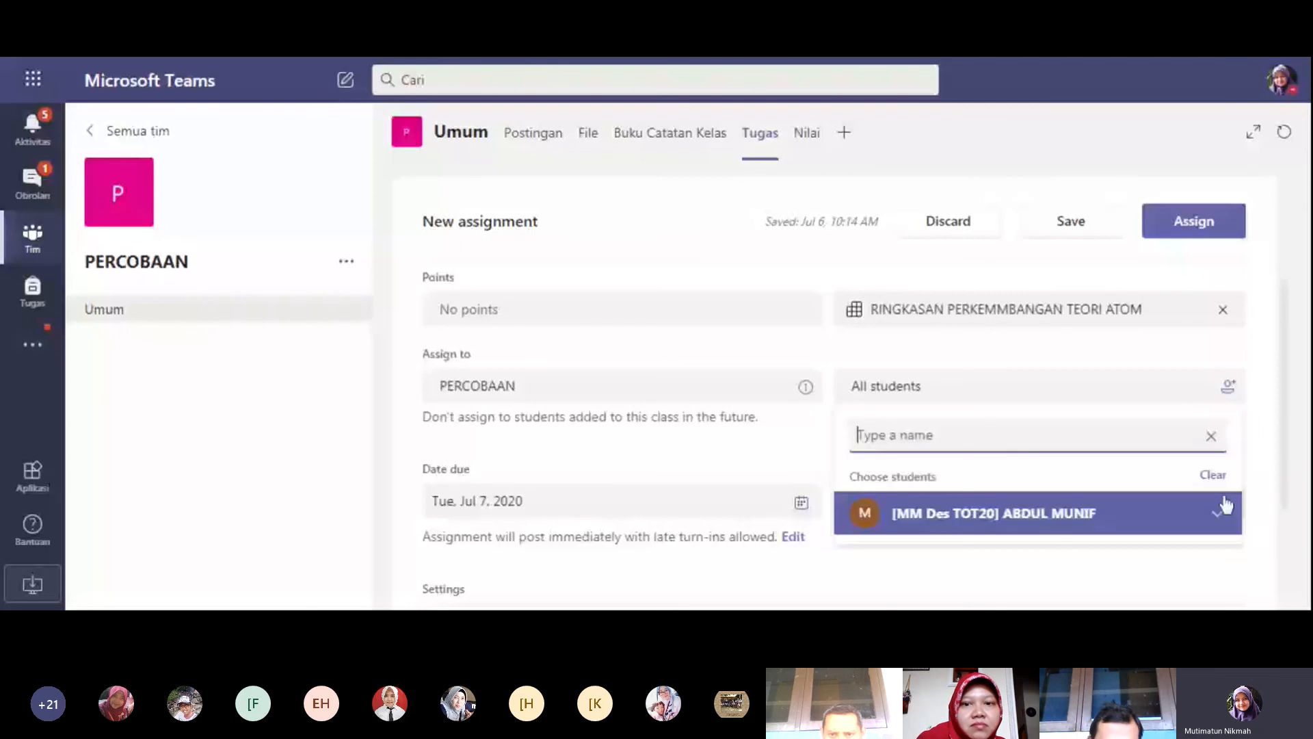
pyautogui.click(1224, 506)
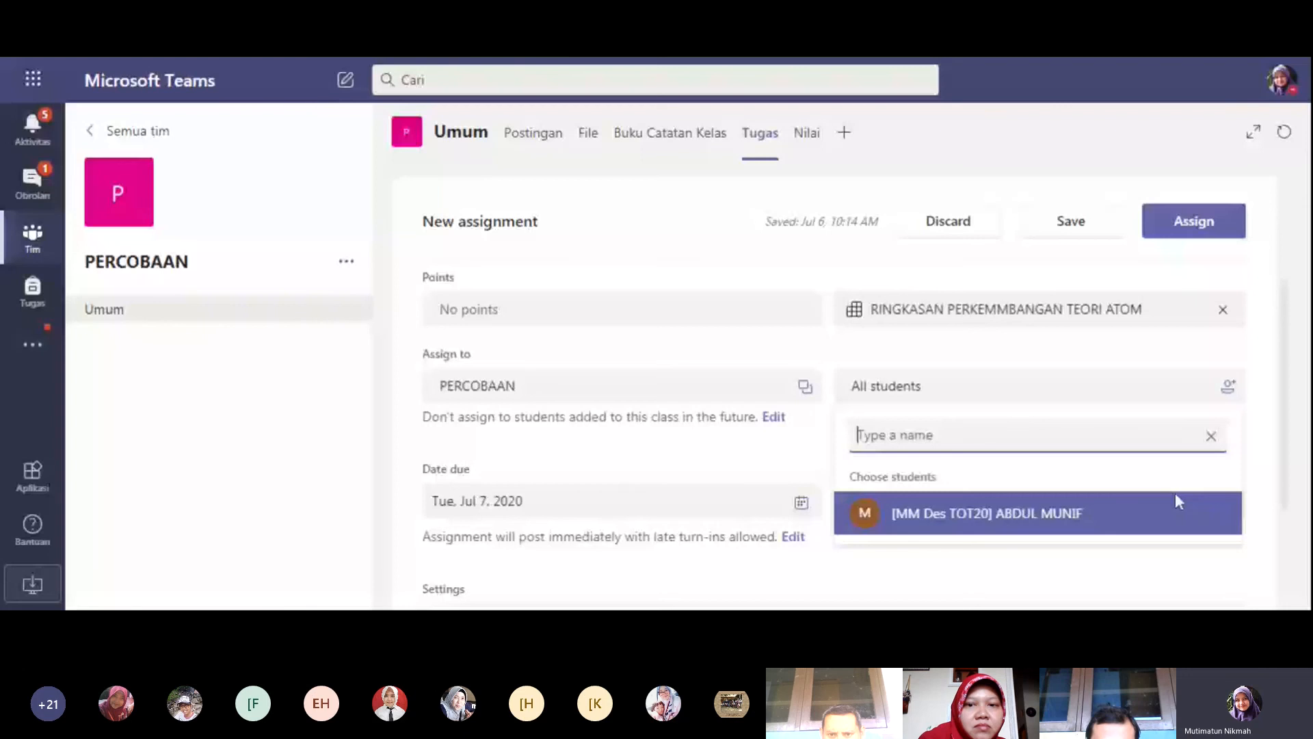
pyautogui.click(1117, 516)
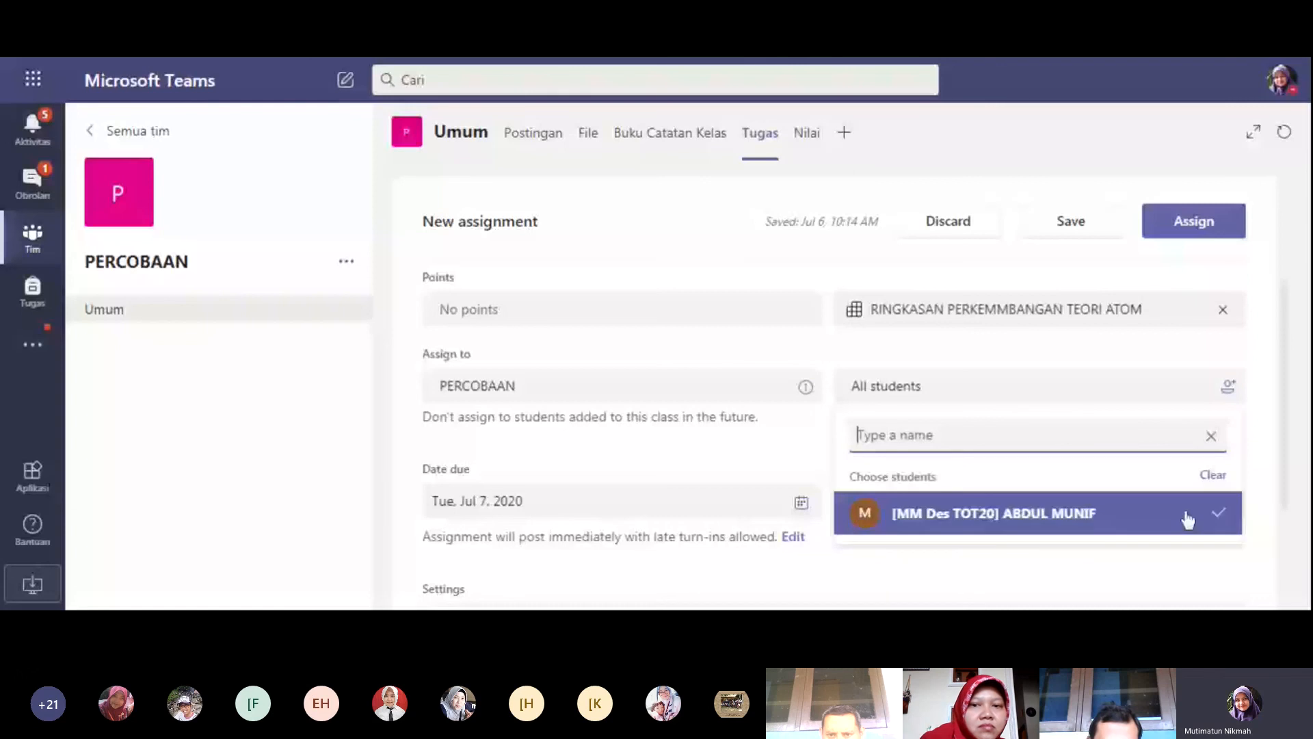
pyautogui.click(1294, 461)
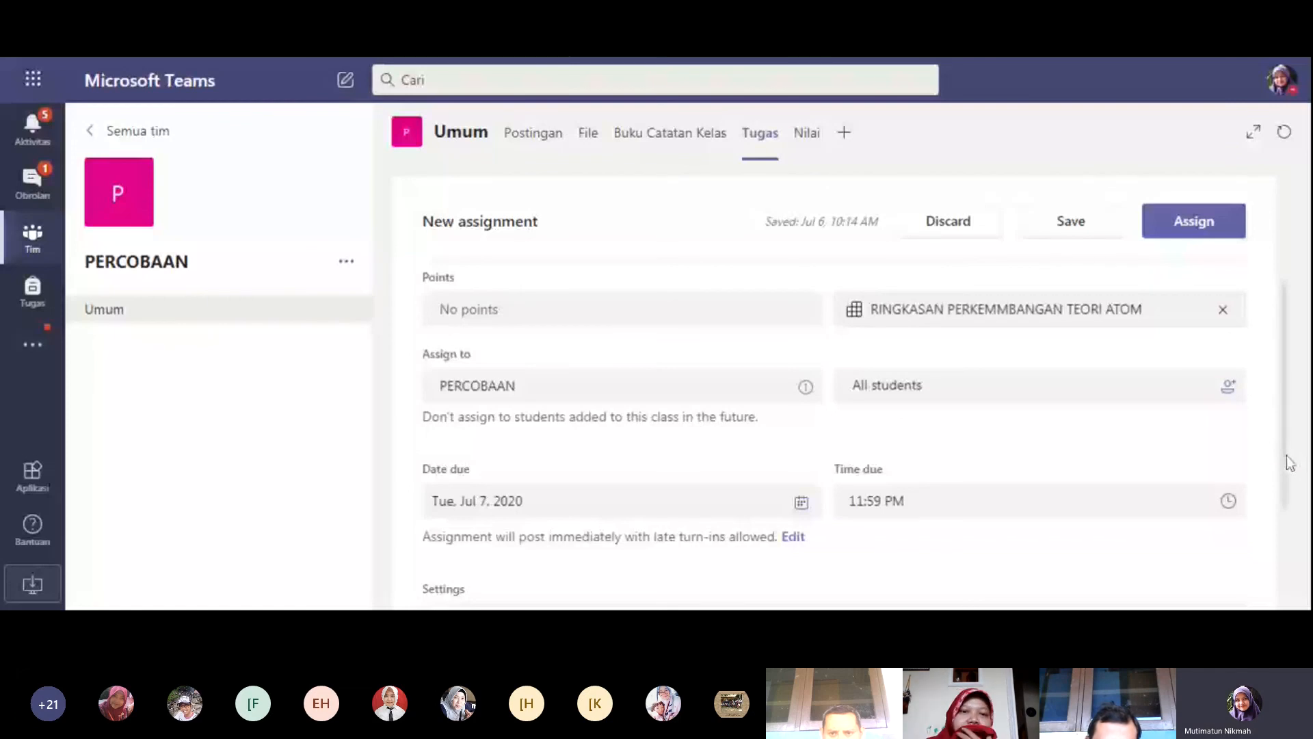
# Set the assignment's due date to Fri, Jul 10, 2020 and check the available due times, keeping 11:59 PM.
pyautogui.moveTo(1290, 462); pyautogui.dragTo(1286, 529)
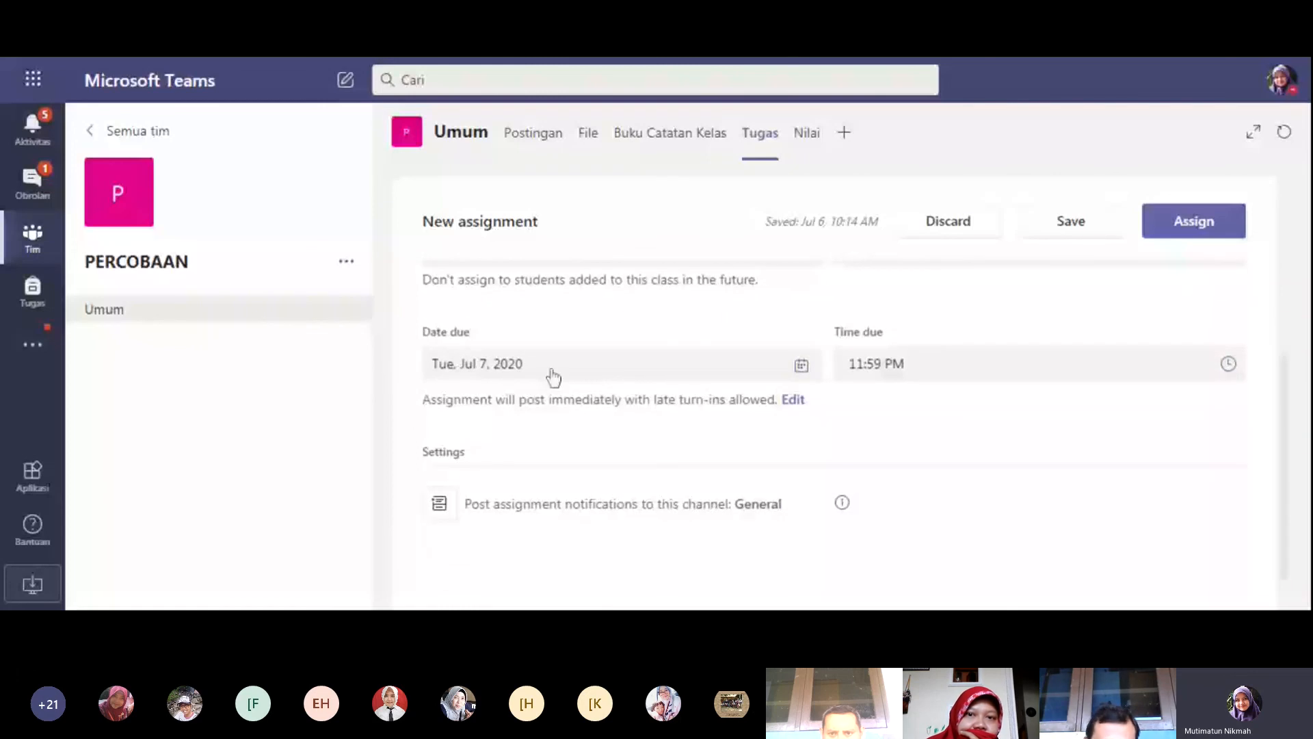
pyautogui.click(802, 366)
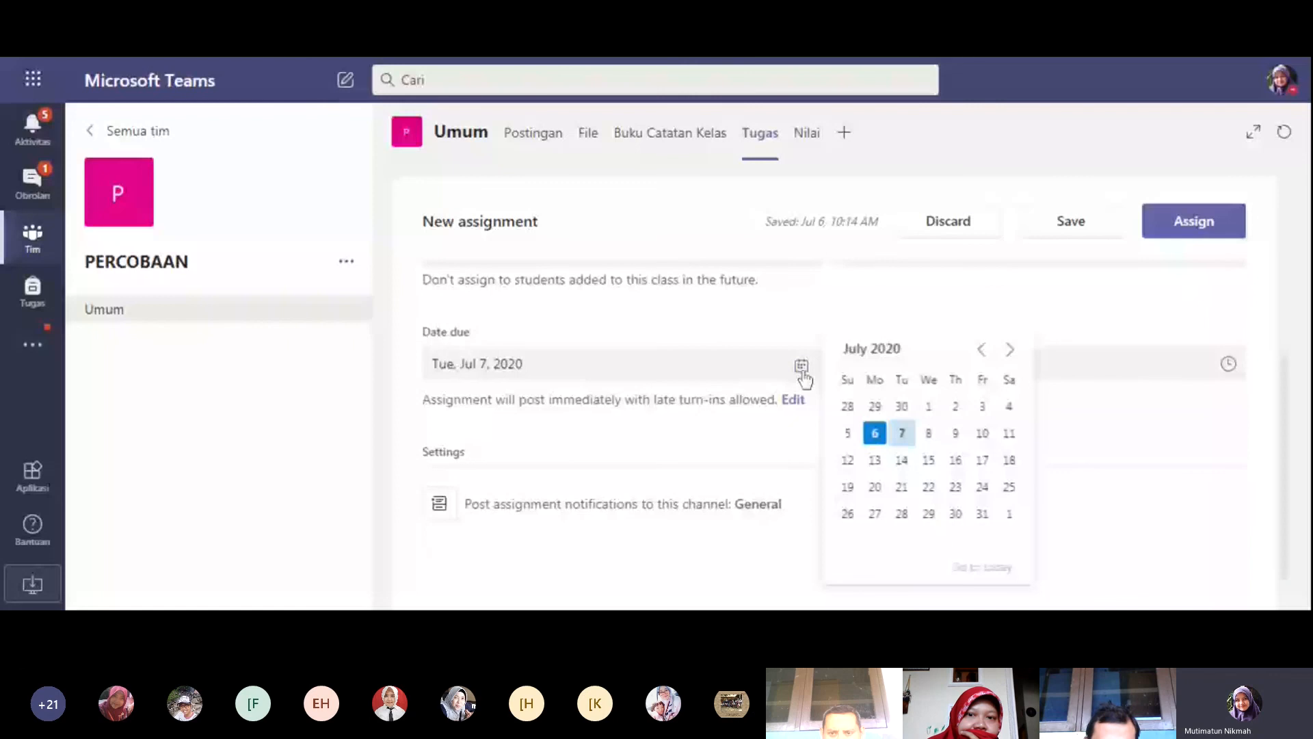
pyautogui.click(983, 432)
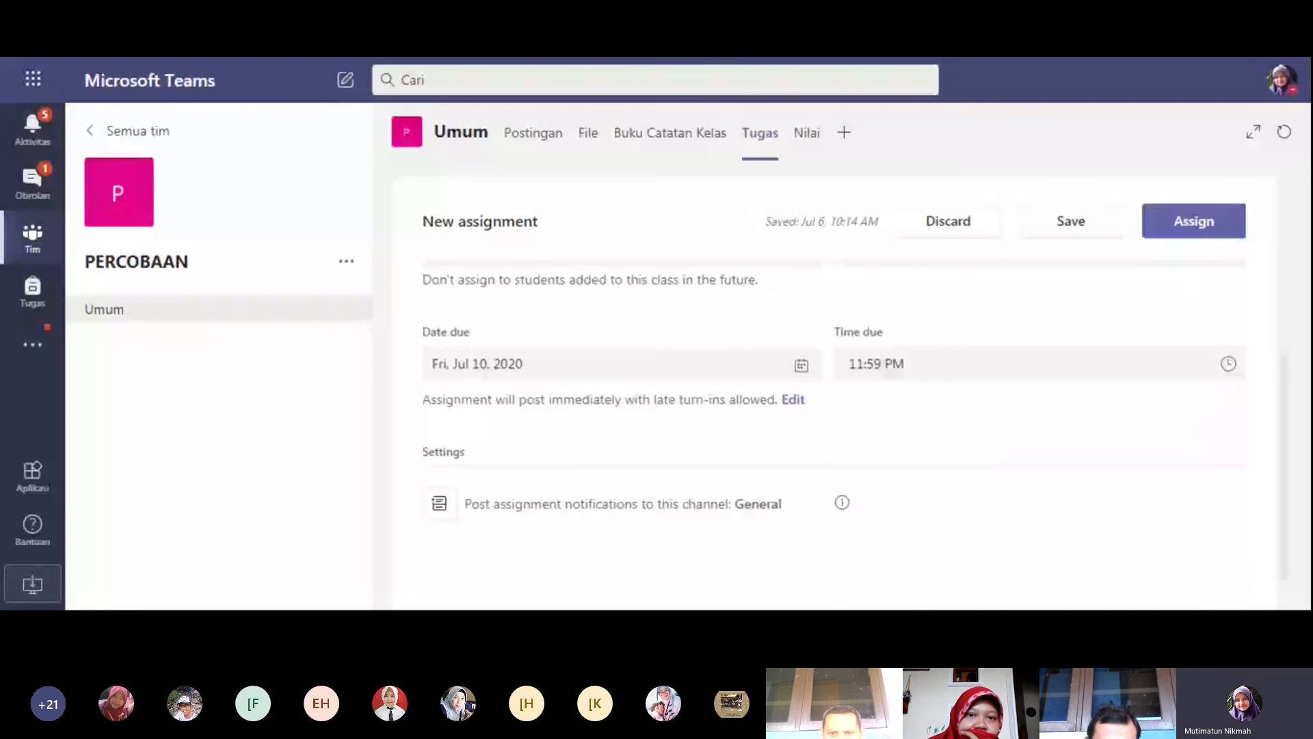
pyautogui.click(892, 364)
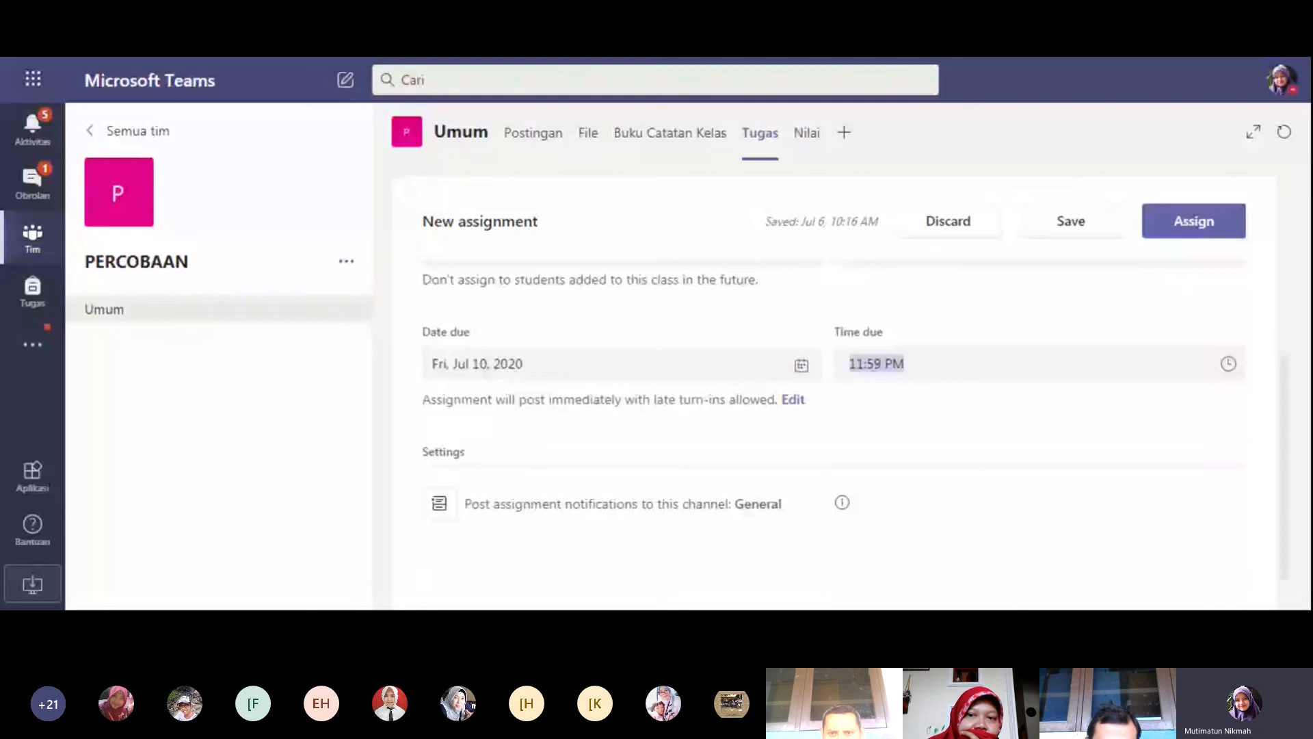
pyautogui.click(1229, 363)
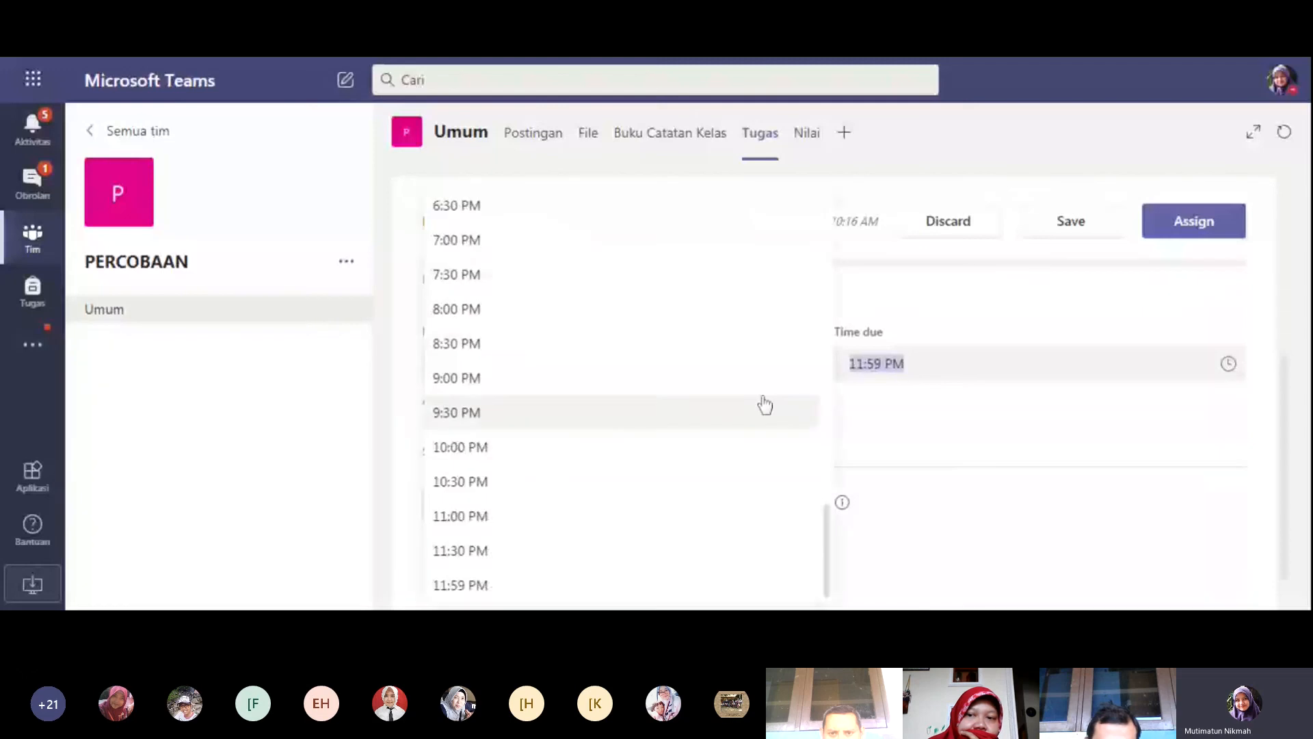
pyautogui.click(901, 469)
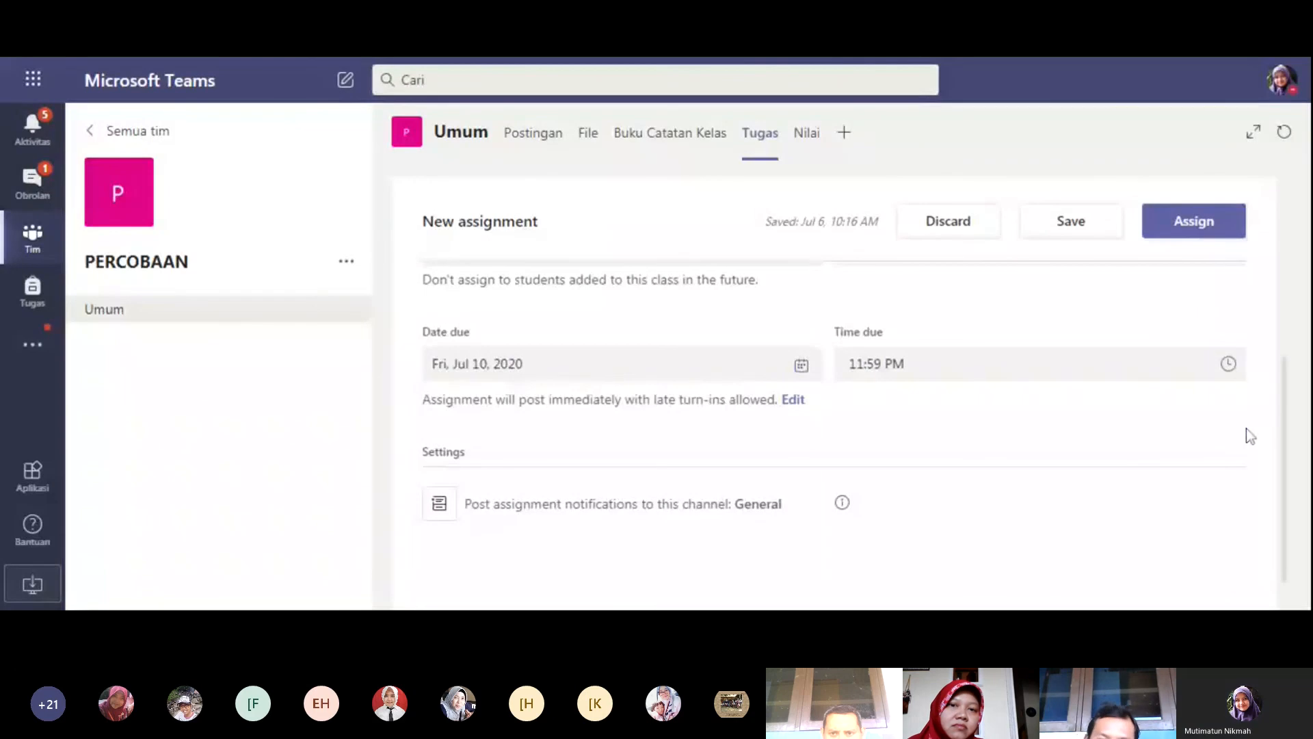
# Review the TEORI ATOM assignment form from settings to title and leave it as a draft.
pyautogui.scroll(-1, 1287, 461)
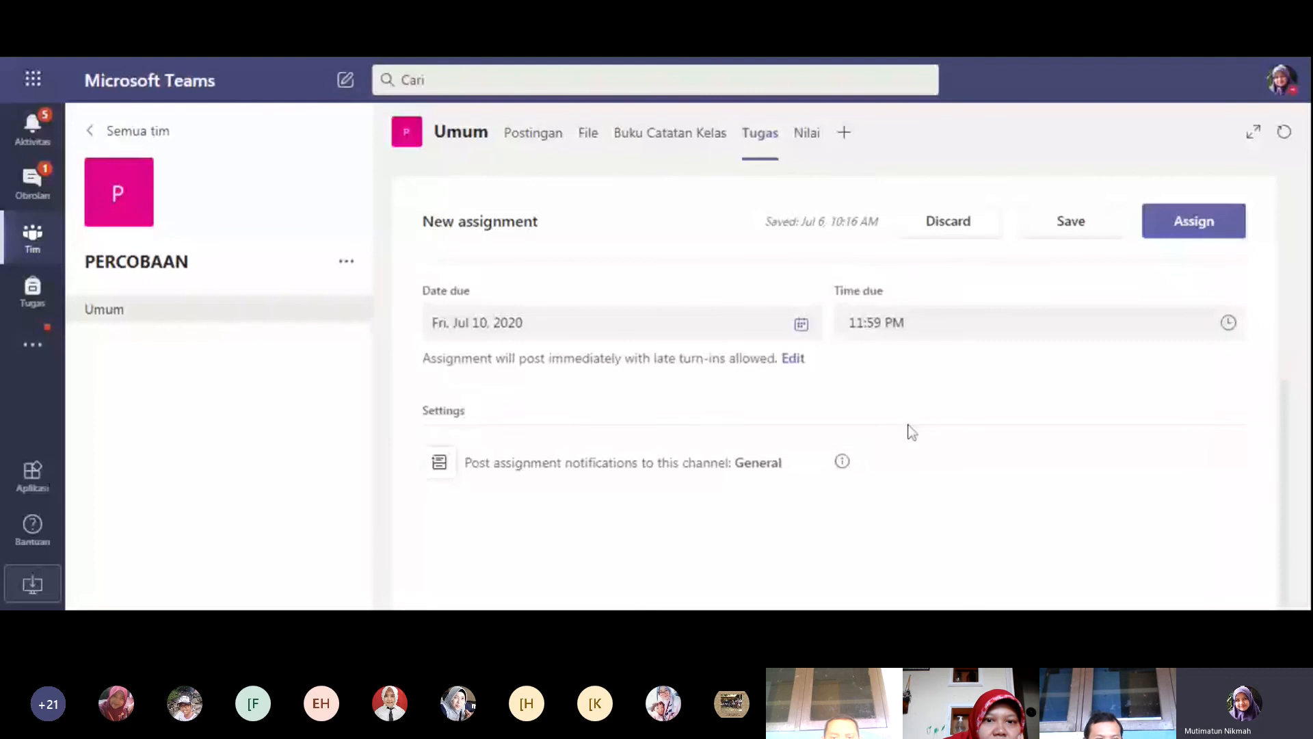
pyautogui.scroll(3, 1281, 333)
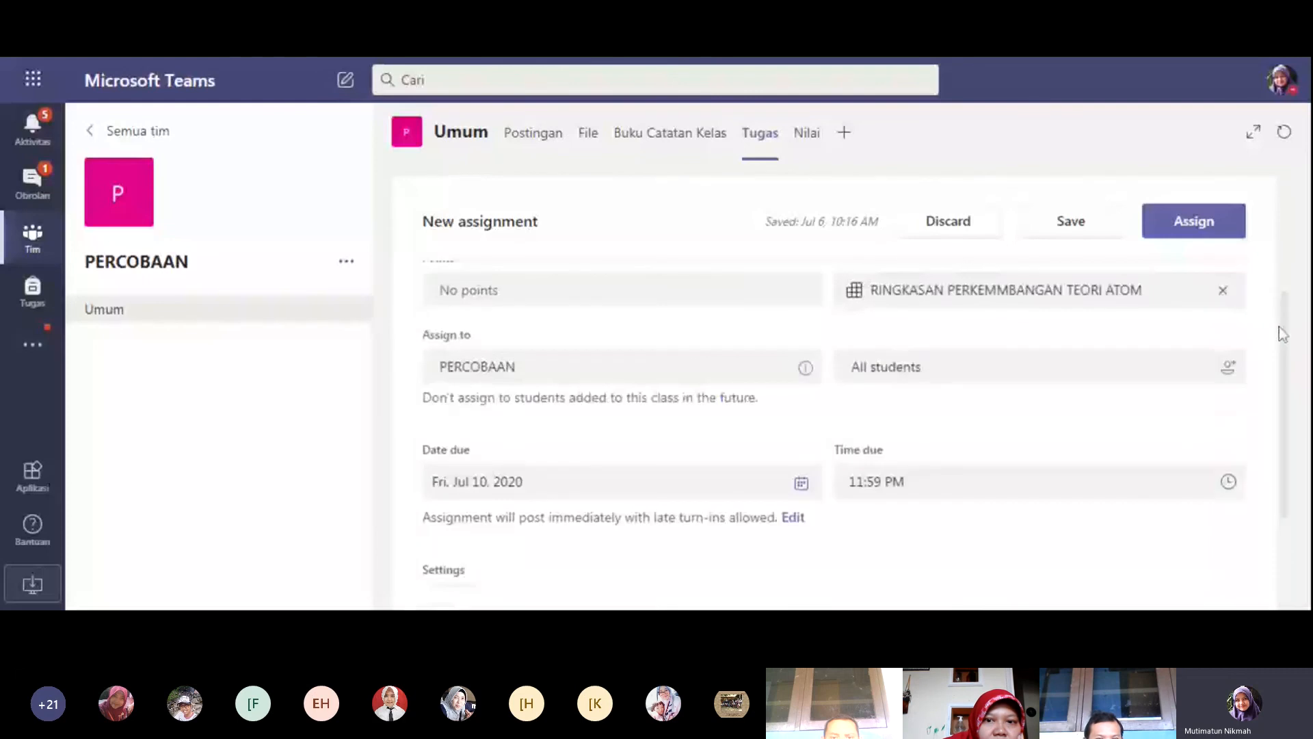
pyautogui.moveTo(1279, 333); pyautogui.dragTo(1277, 214)
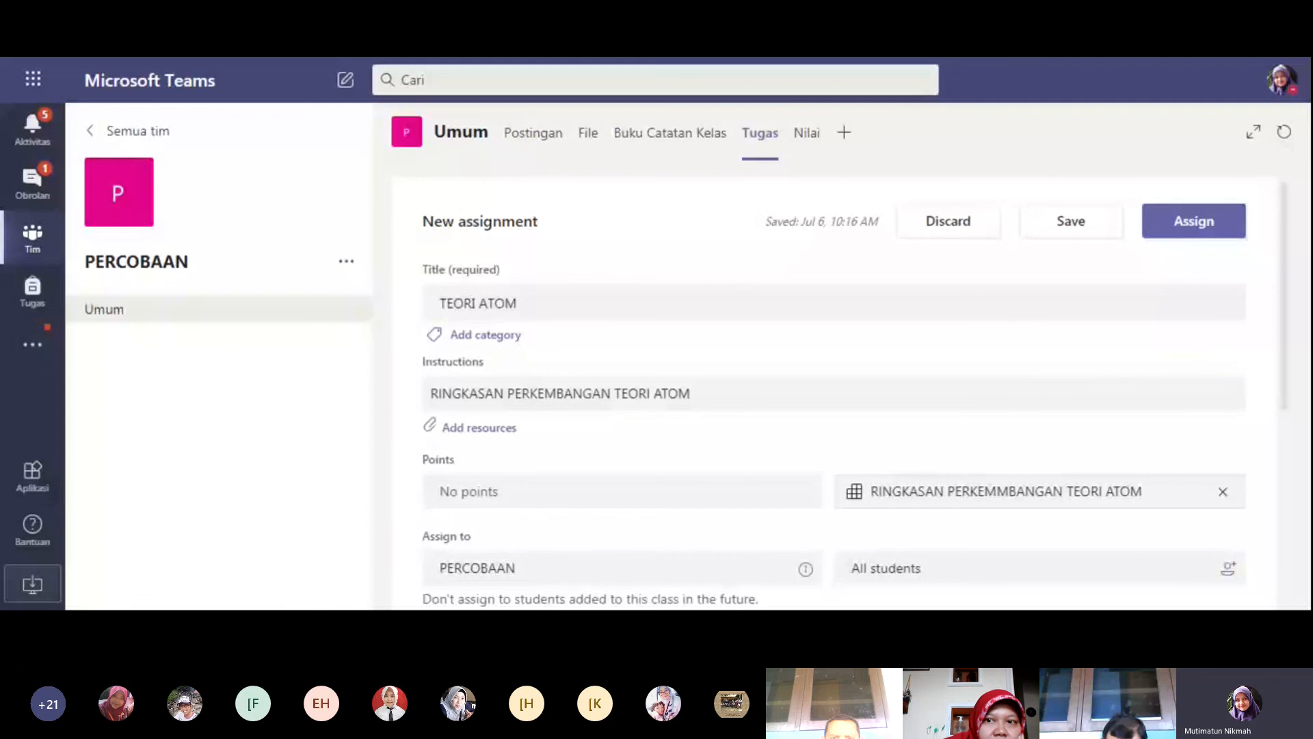
pyautogui.click(946, 239)
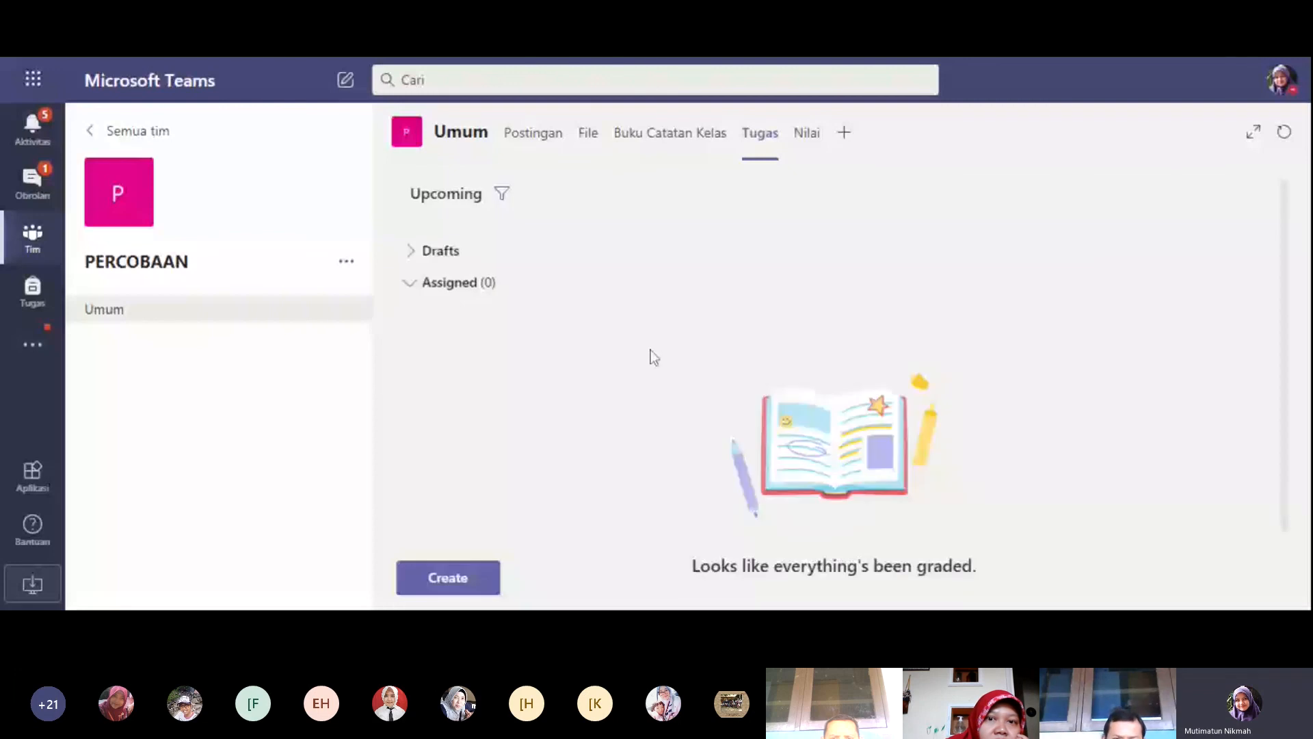
# Reopen the TEORI ATOM draft and assign it to the class.
pyautogui.click(446, 252)
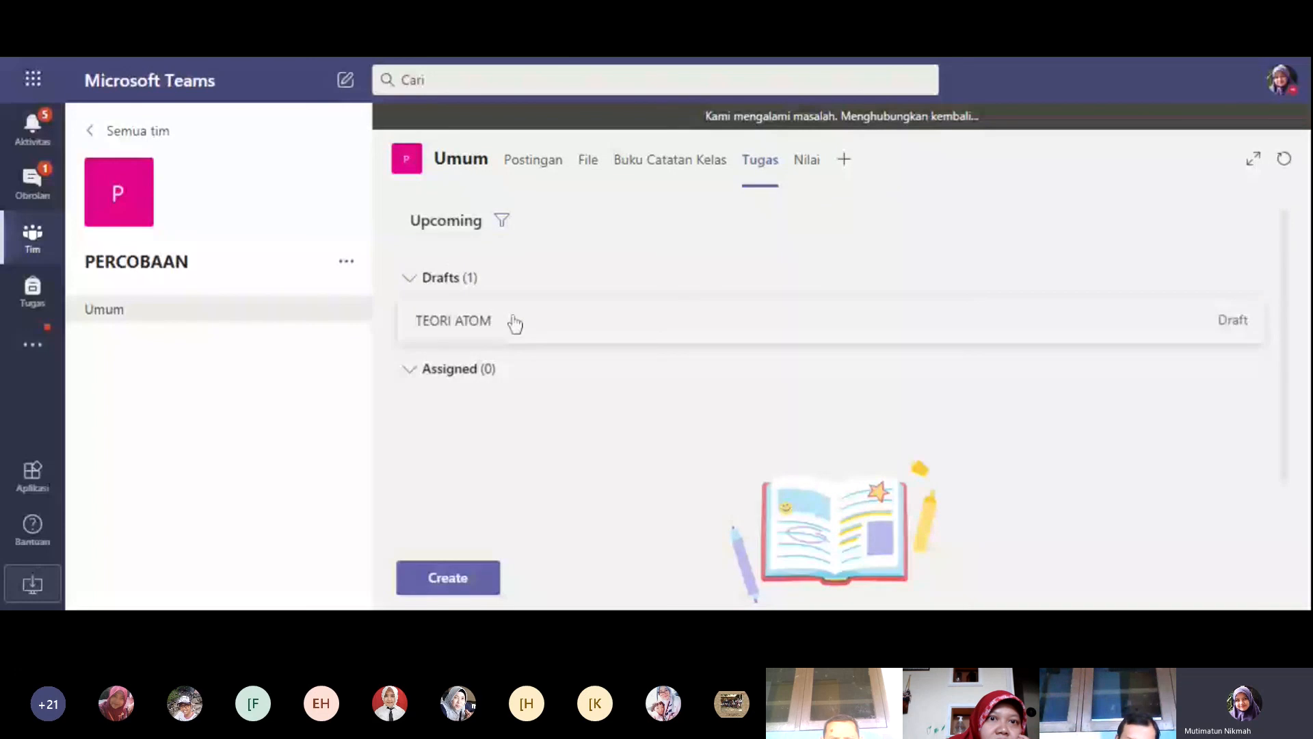
pyautogui.click(675, 323)
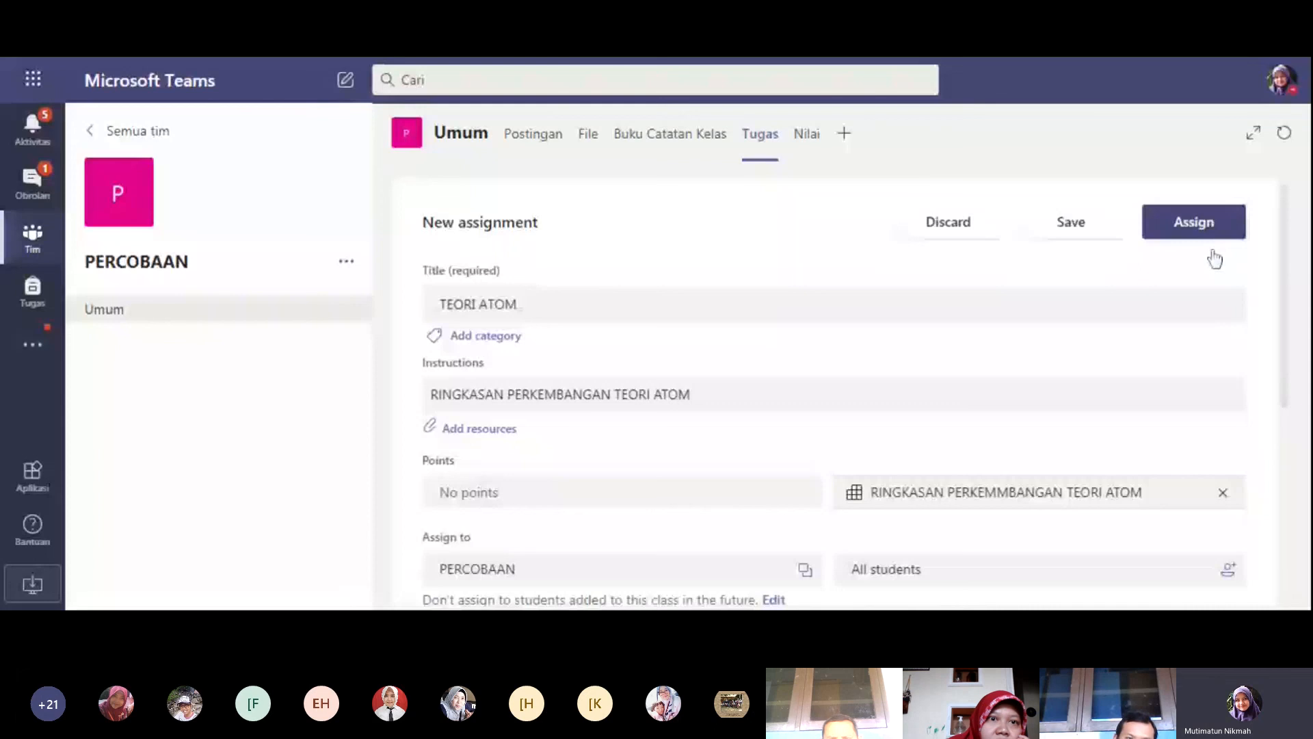
pyautogui.click(1210, 226)
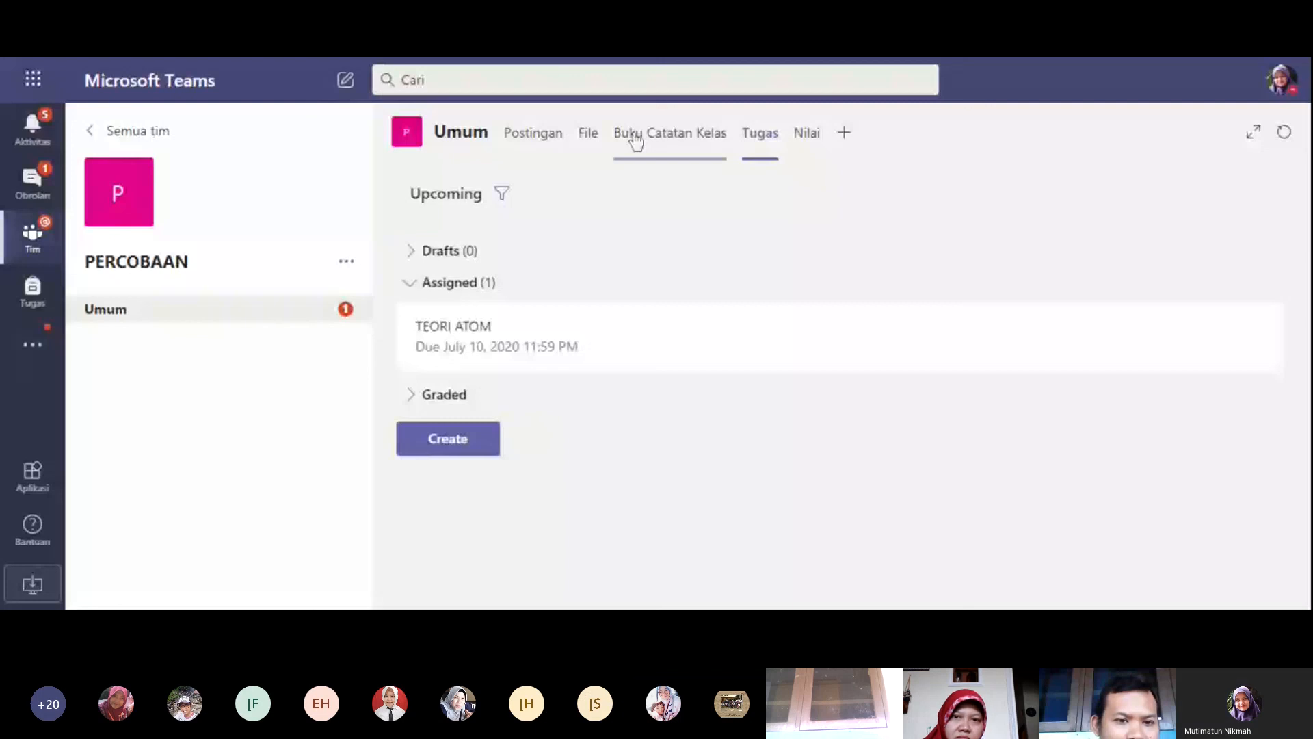
# View the class notebook of the Umum channel and return to its assignments list.
pyautogui.click(672, 132)
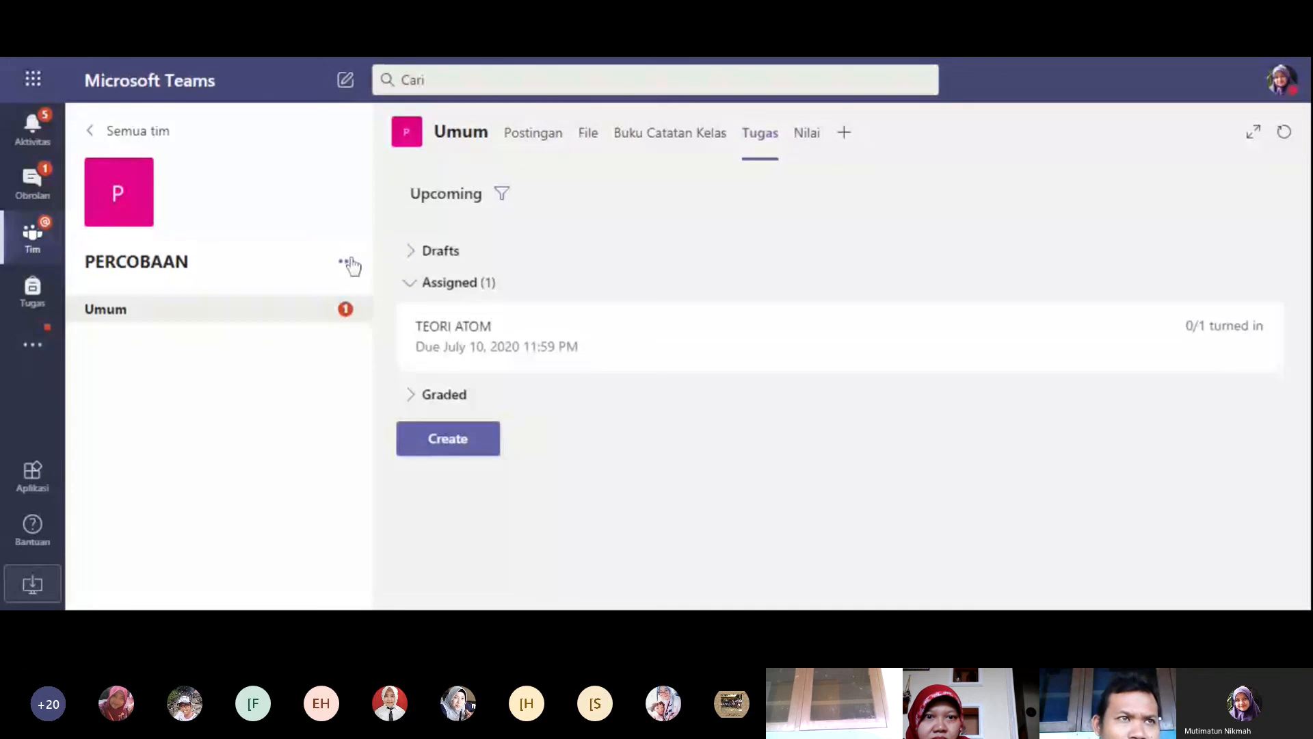
pyautogui.click(546, 309)
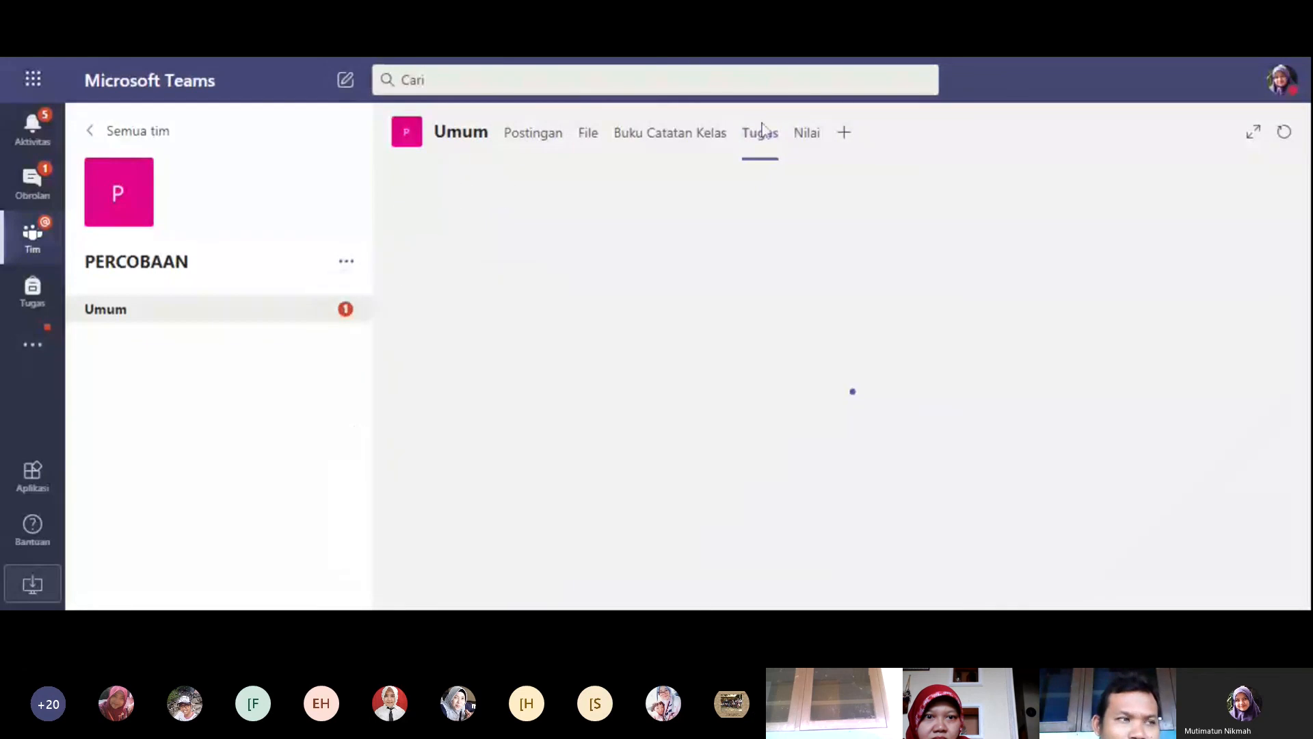
pyautogui.click(704, 133)
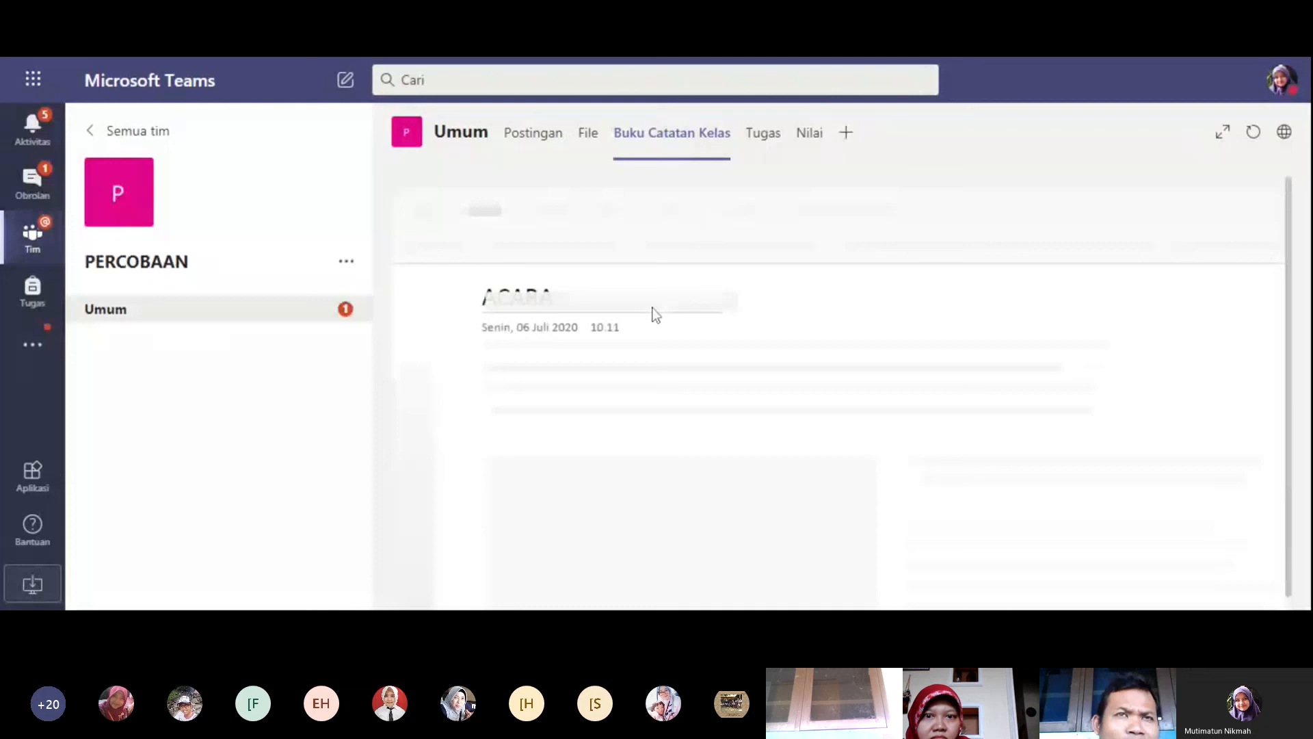
pyautogui.click(763, 134)
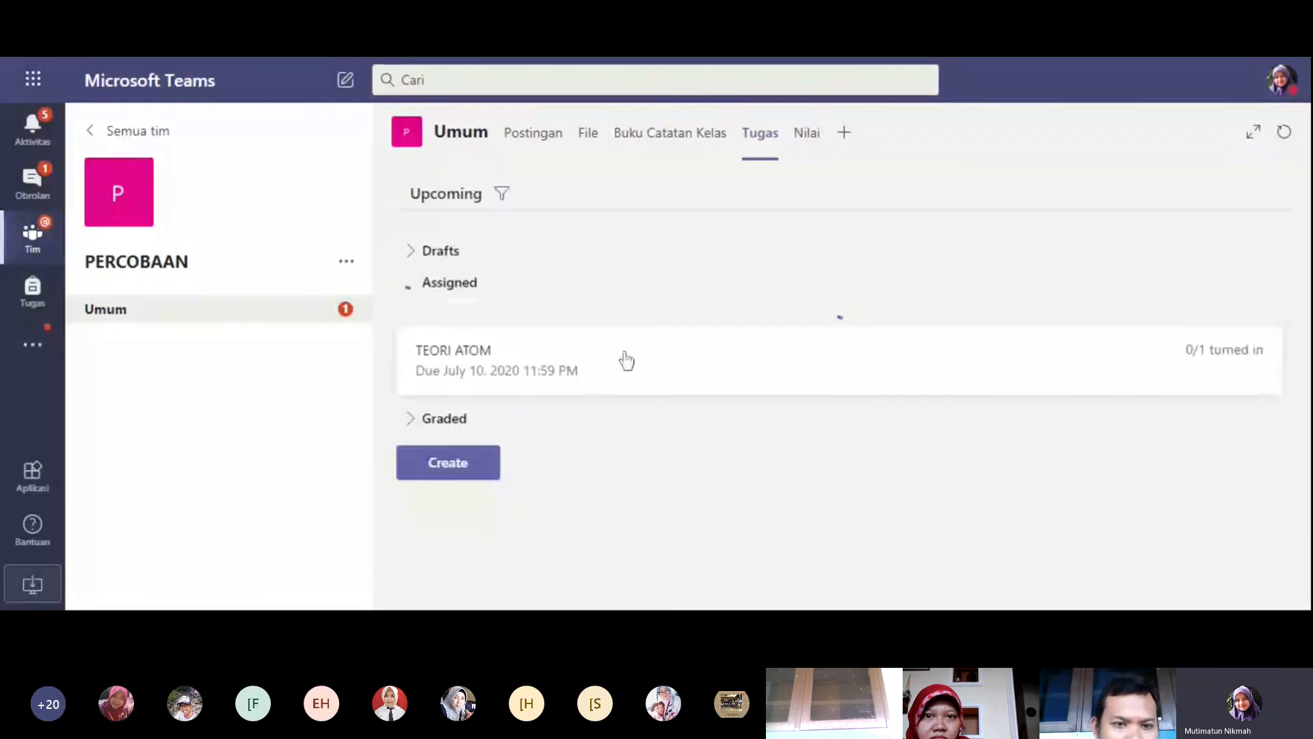
# Add a standard channel named PENUGASAN to the PERCOBAAN team.
pyautogui.click(351, 263)
pyautogui.click(409, 332)
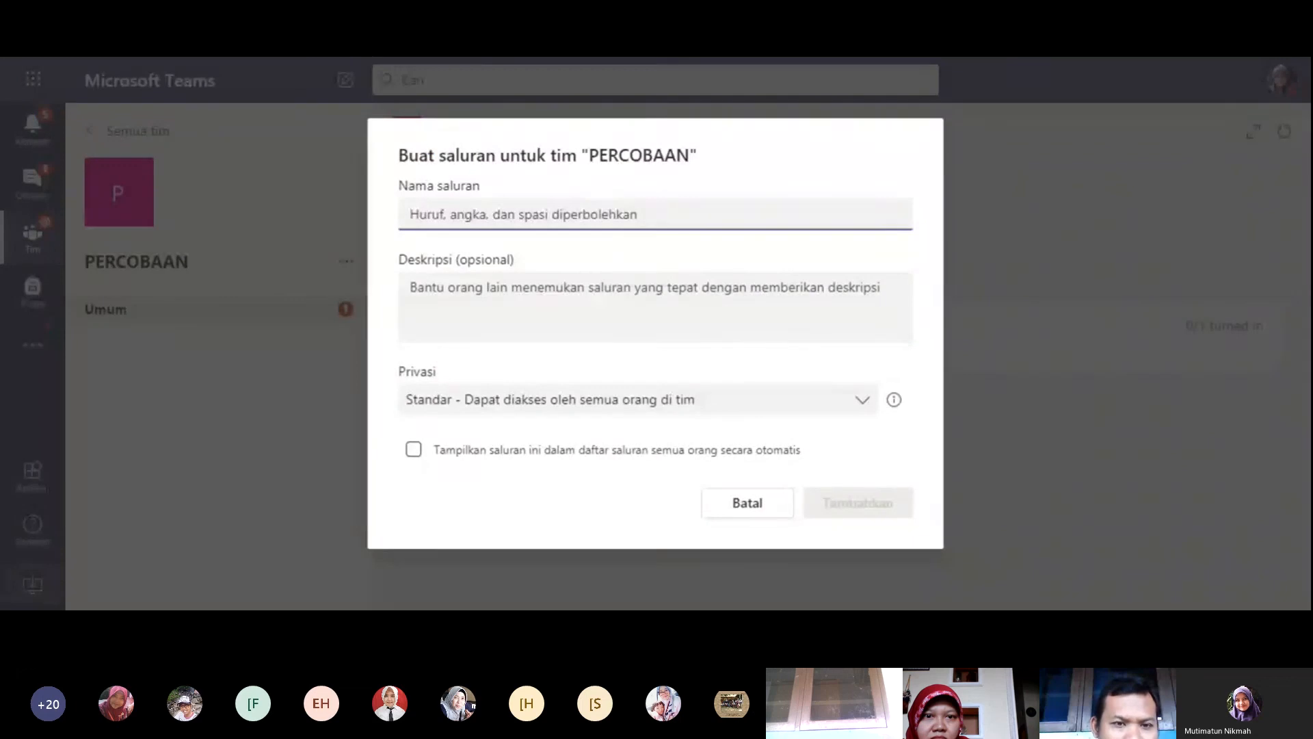
pyautogui.write('PENUGASAN')
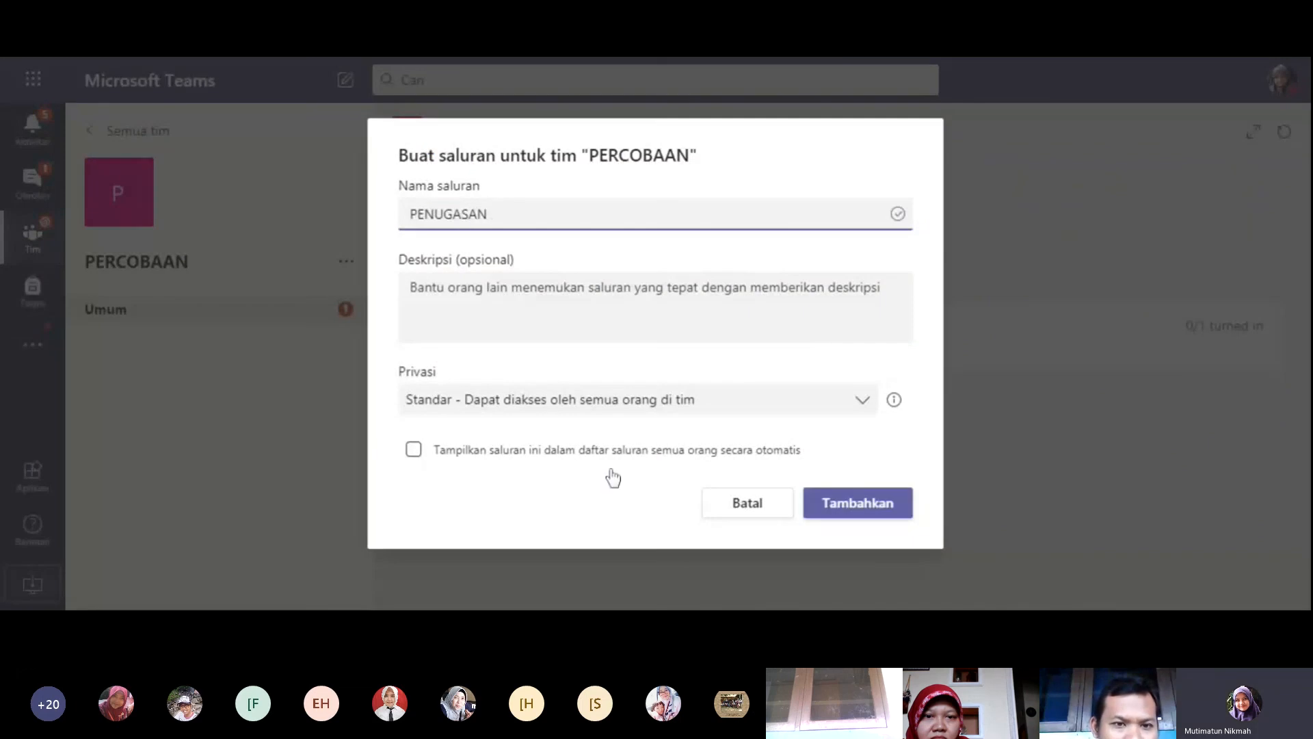
pyautogui.click(839, 504)
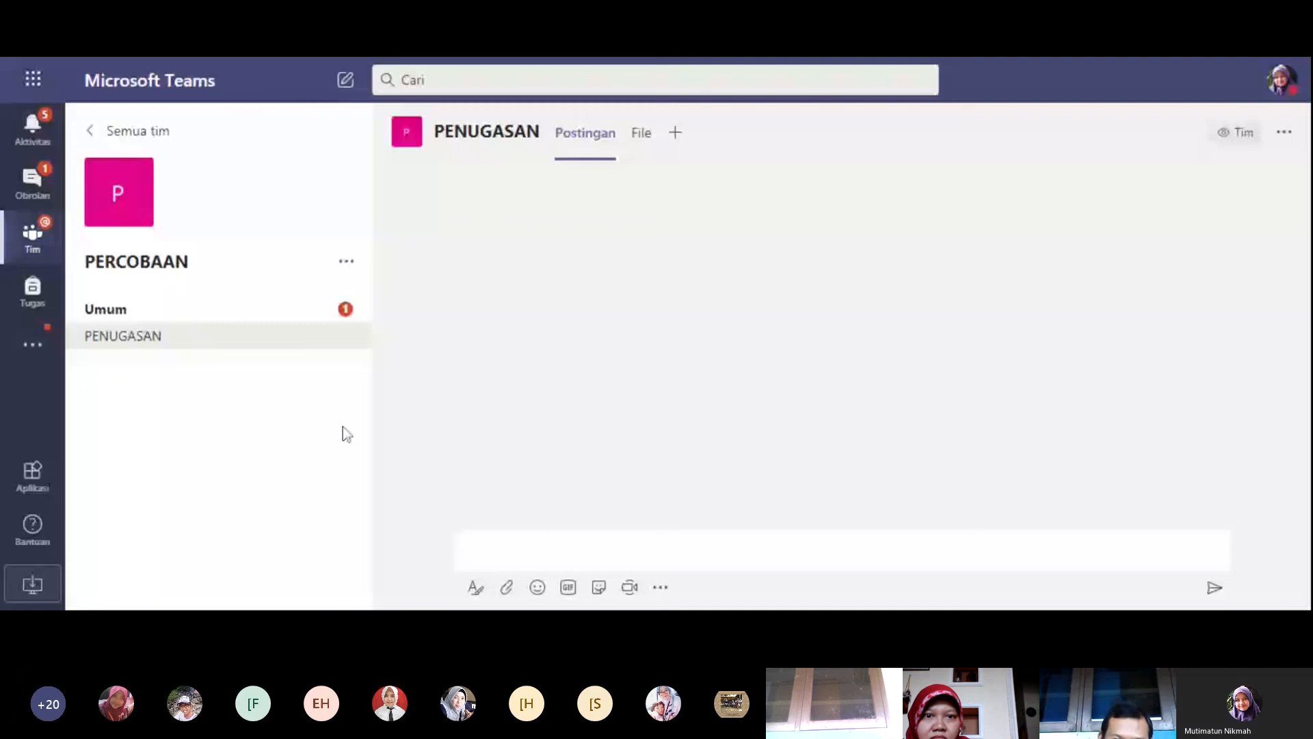
# Look at the option to add a tab to the PENUGASAN channel, then return to the Umum channel's assignments.
pyautogui.click(736, 132)
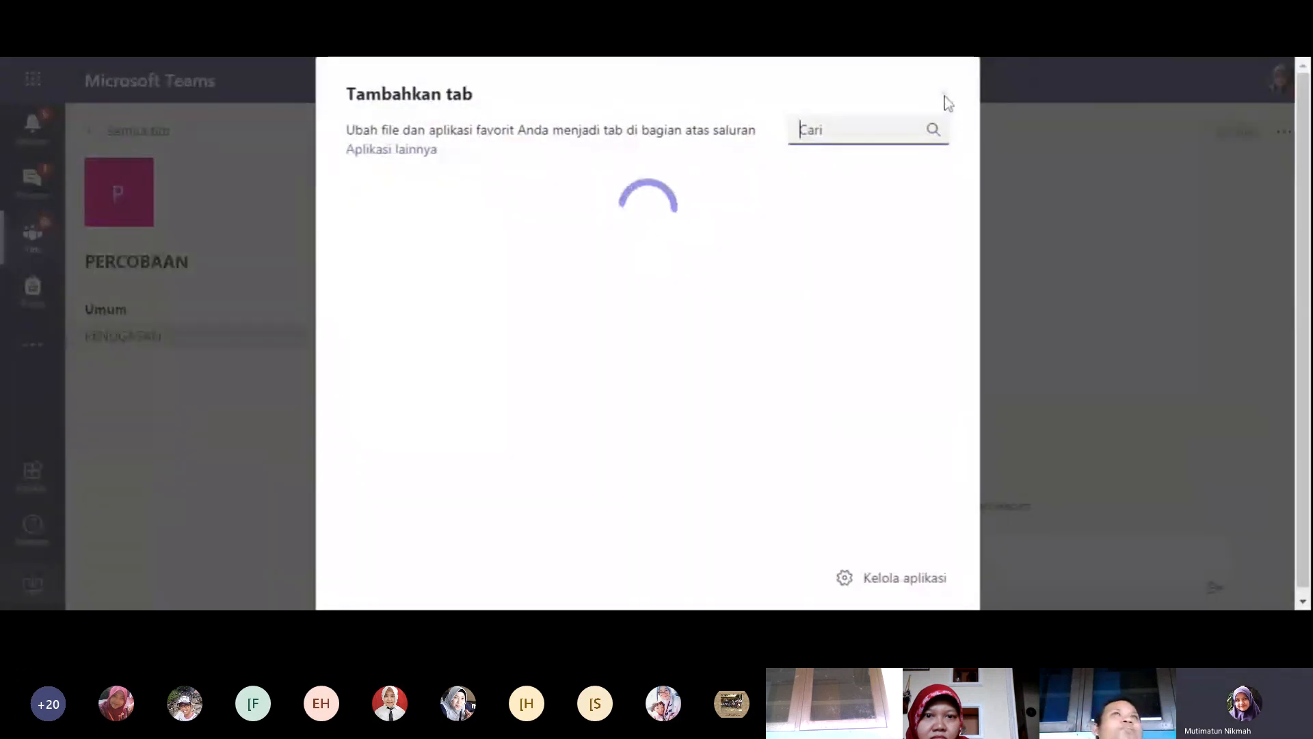
pyautogui.click(211, 404)
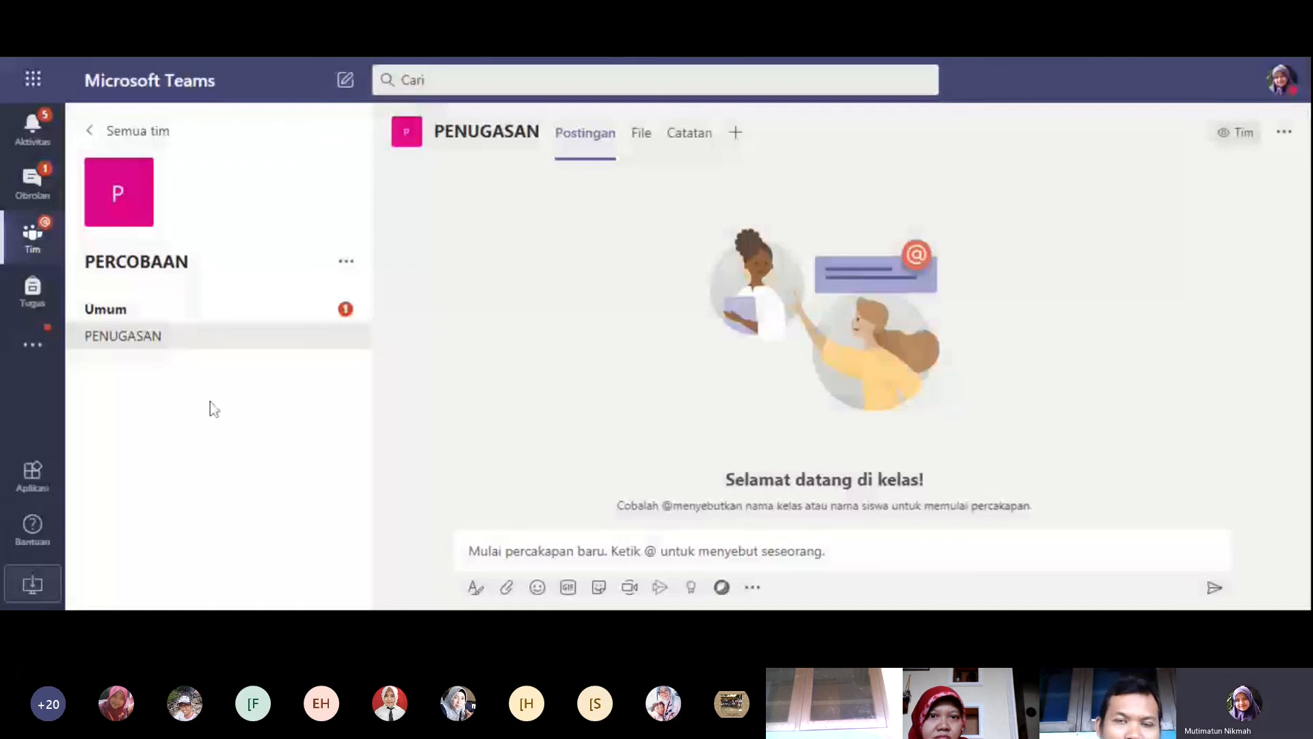
pyautogui.click(104, 309)
pyautogui.click(760, 132)
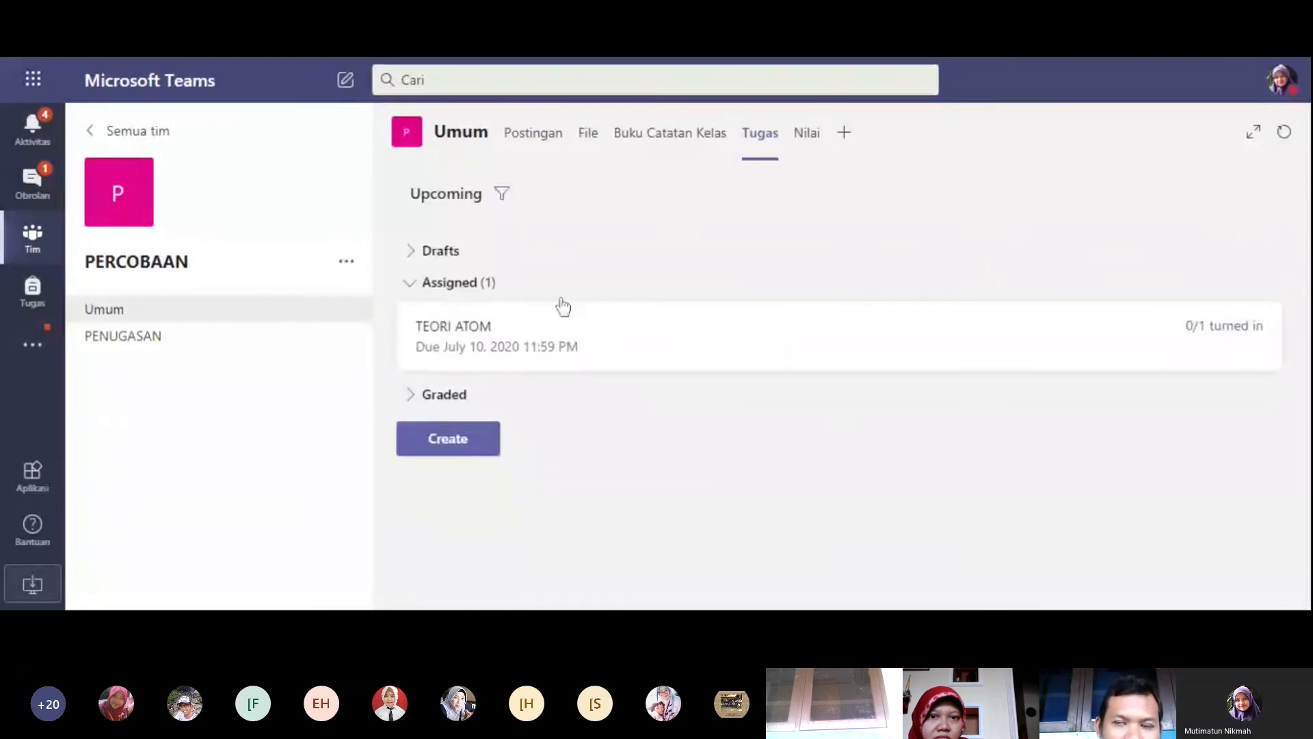
# Check the assignment category filter and view the Forms quizzes offered for a new quiz without adding one.
pyautogui.click(502, 195)
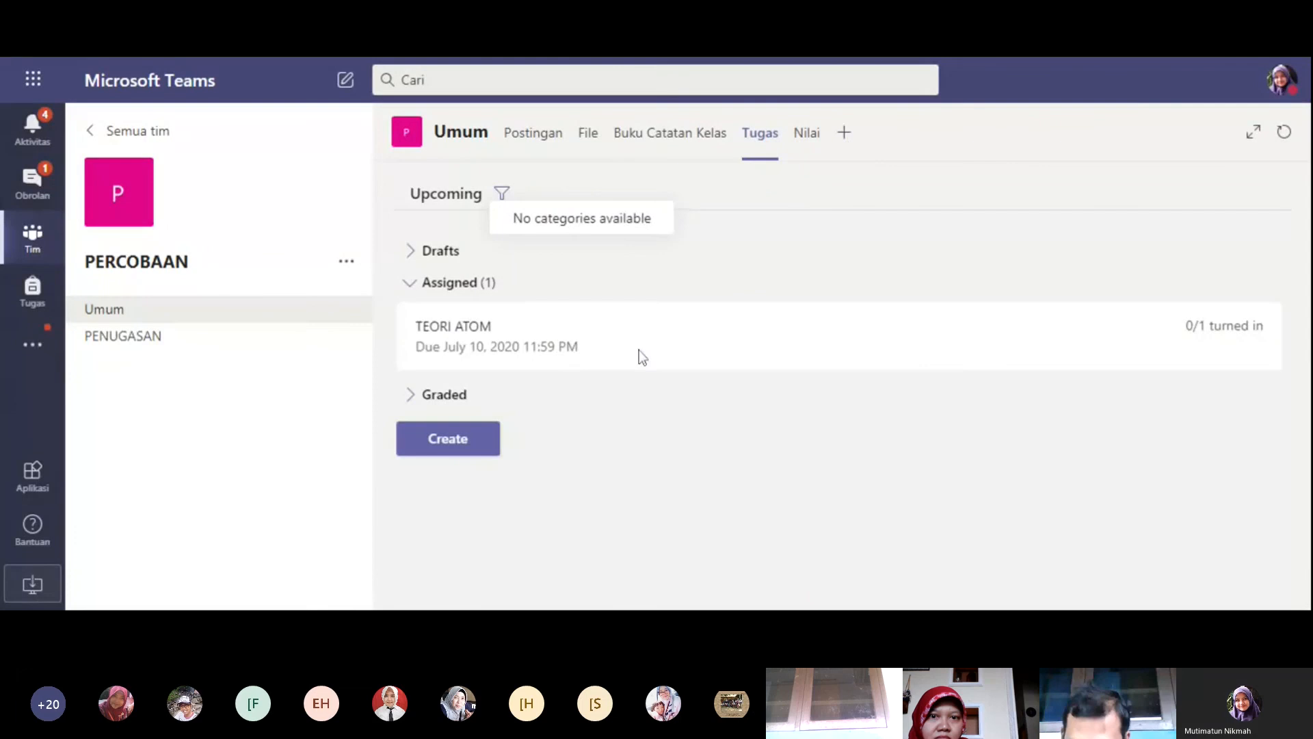
pyautogui.click(473, 445)
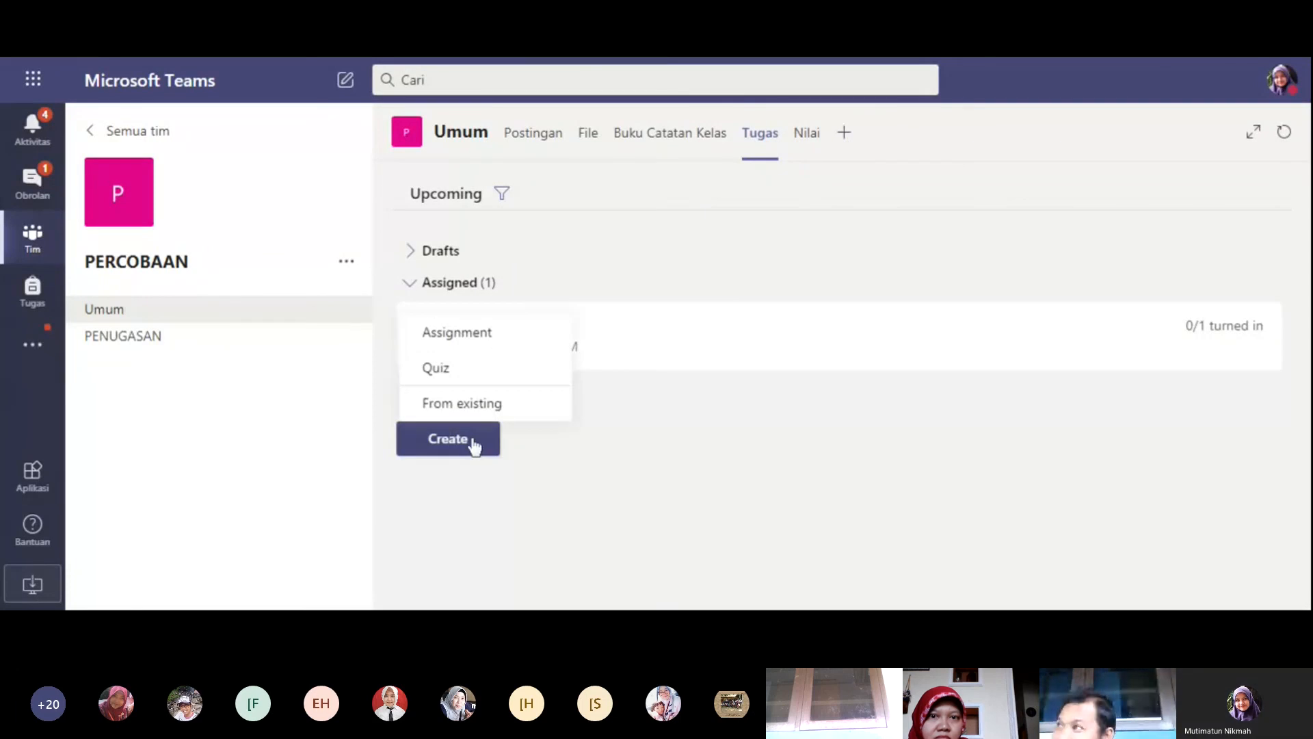
pyautogui.click(475, 373)
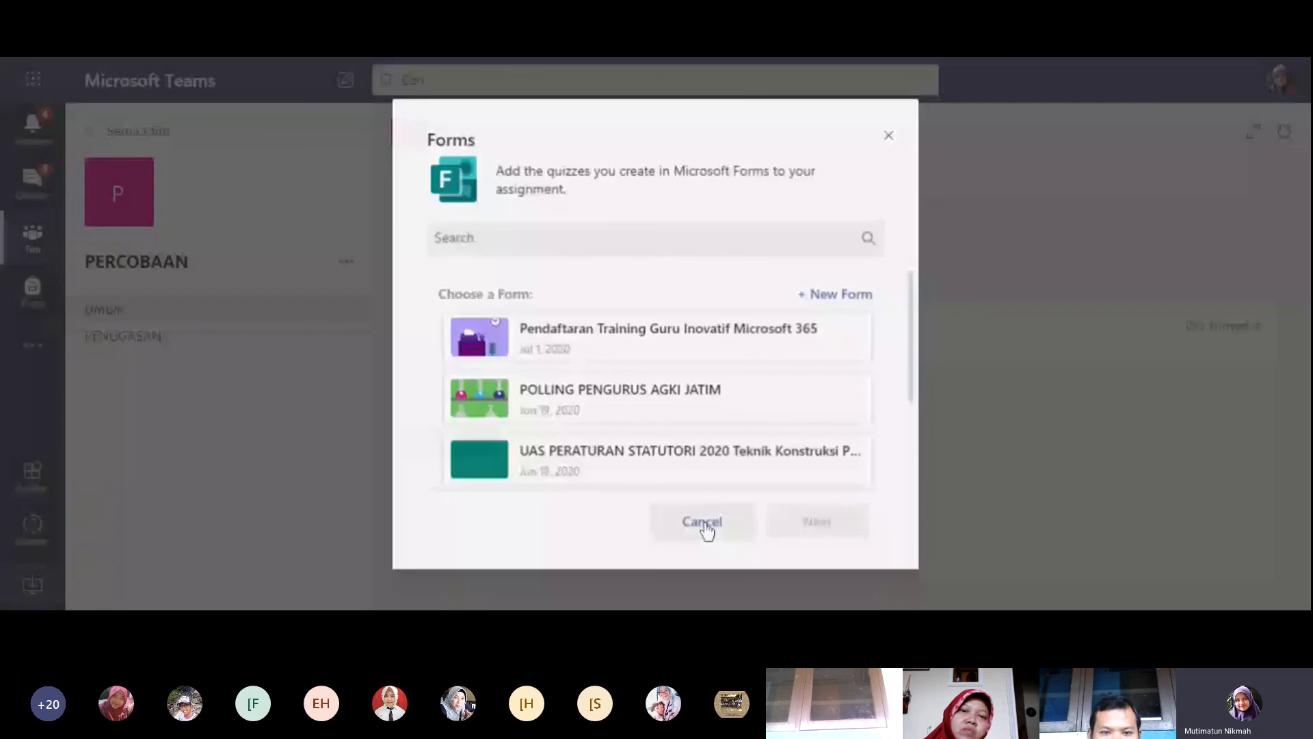
pyautogui.click(704, 523)
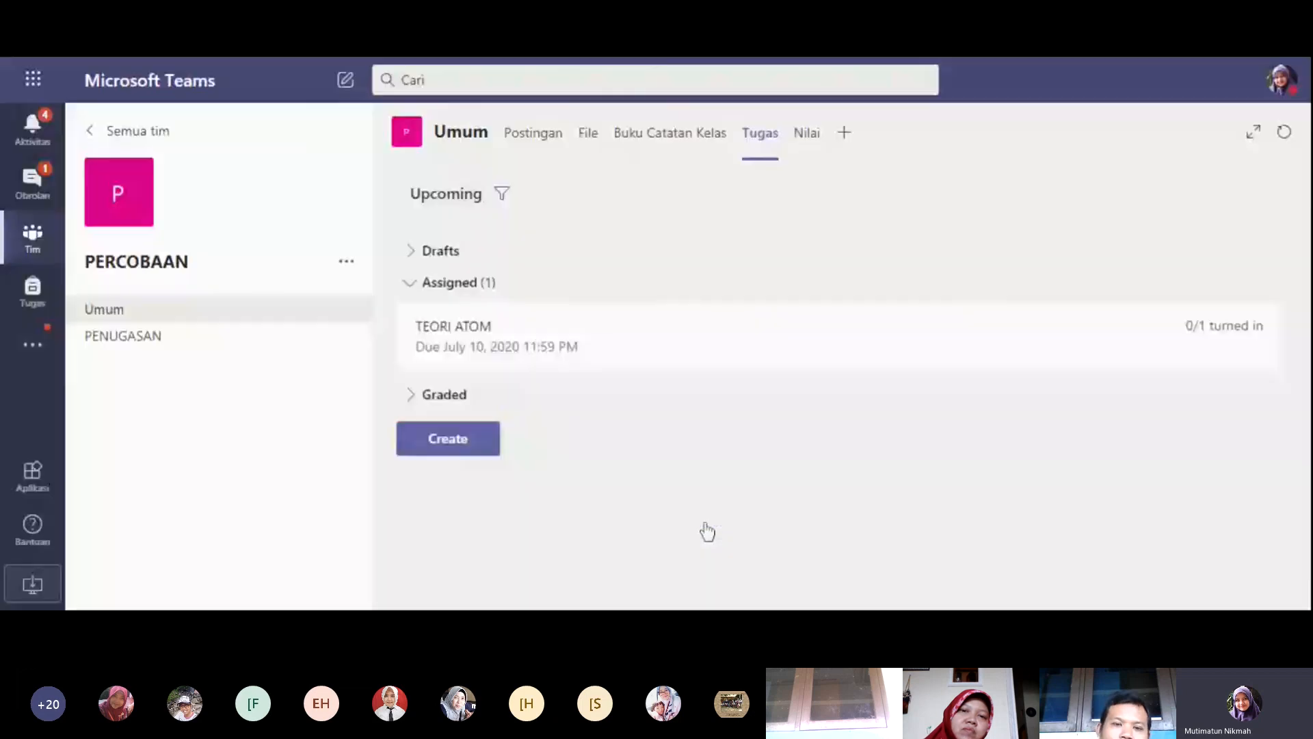
# Create a new quiz assignment in the Umum channel using the existing form PAT KIMIA KELAS X MAN 1 BANYUWANGI.
pyautogui.click(461, 445)
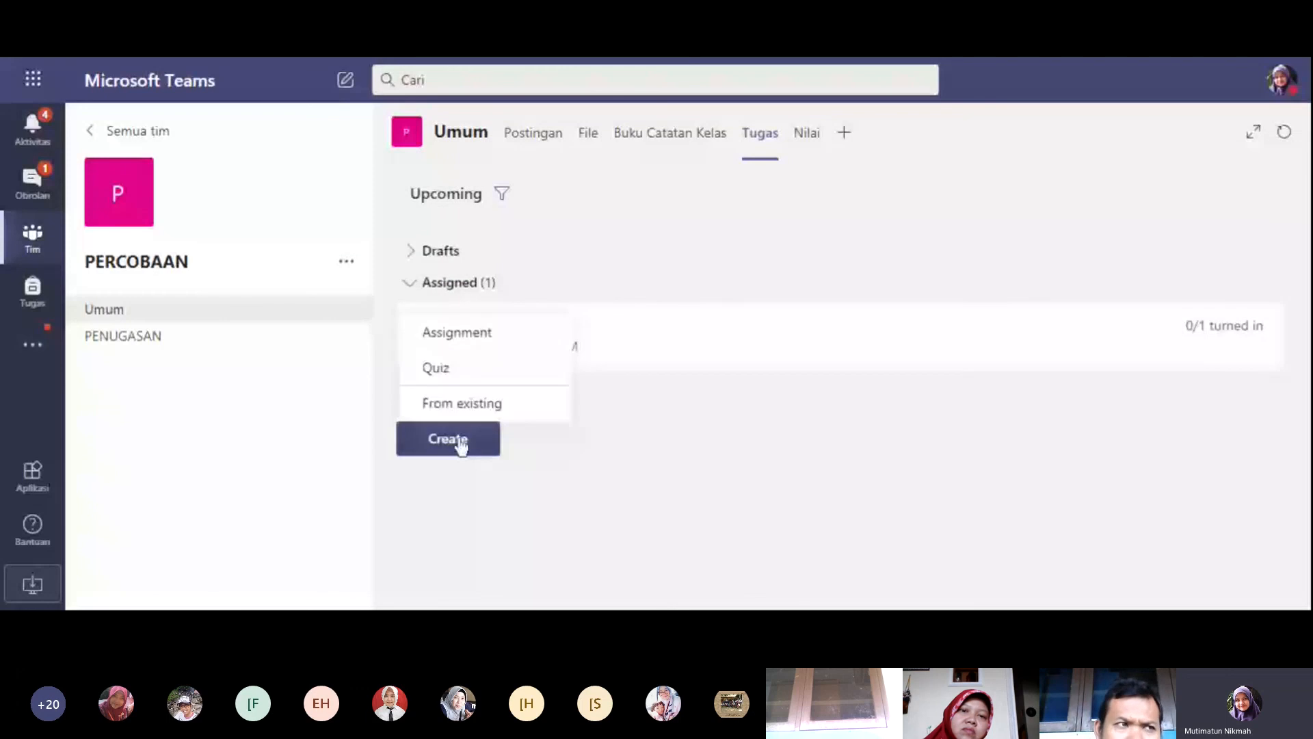
pyautogui.click(455, 377)
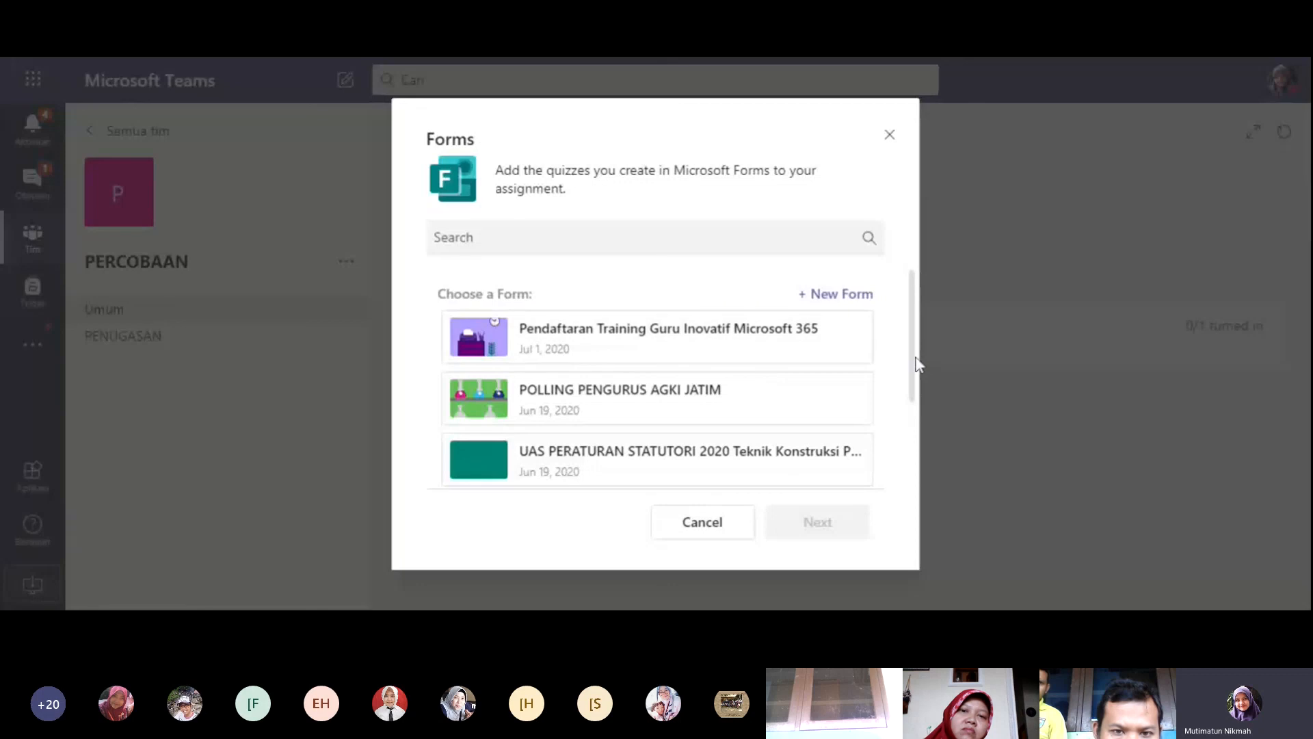
pyautogui.moveTo(915, 357); pyautogui.dragTo(747, 470)
pyautogui.click(752, 470)
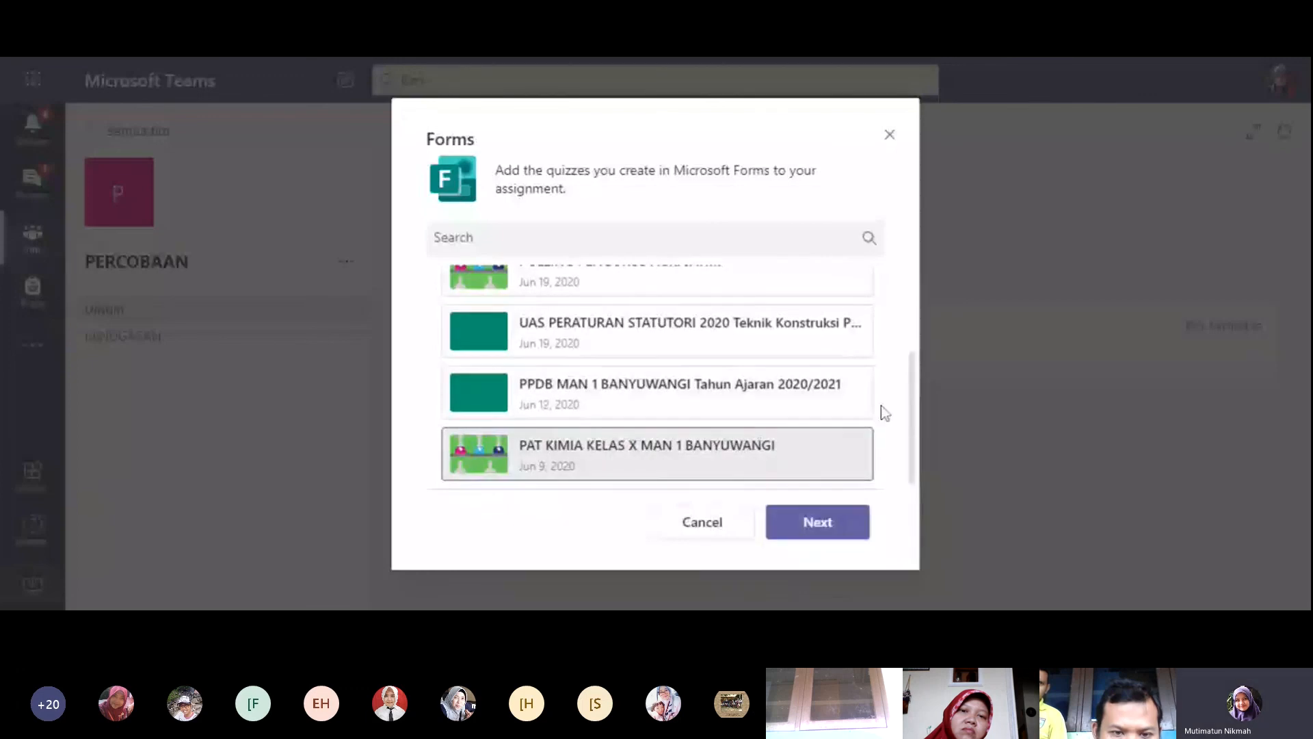
pyautogui.click(828, 517)
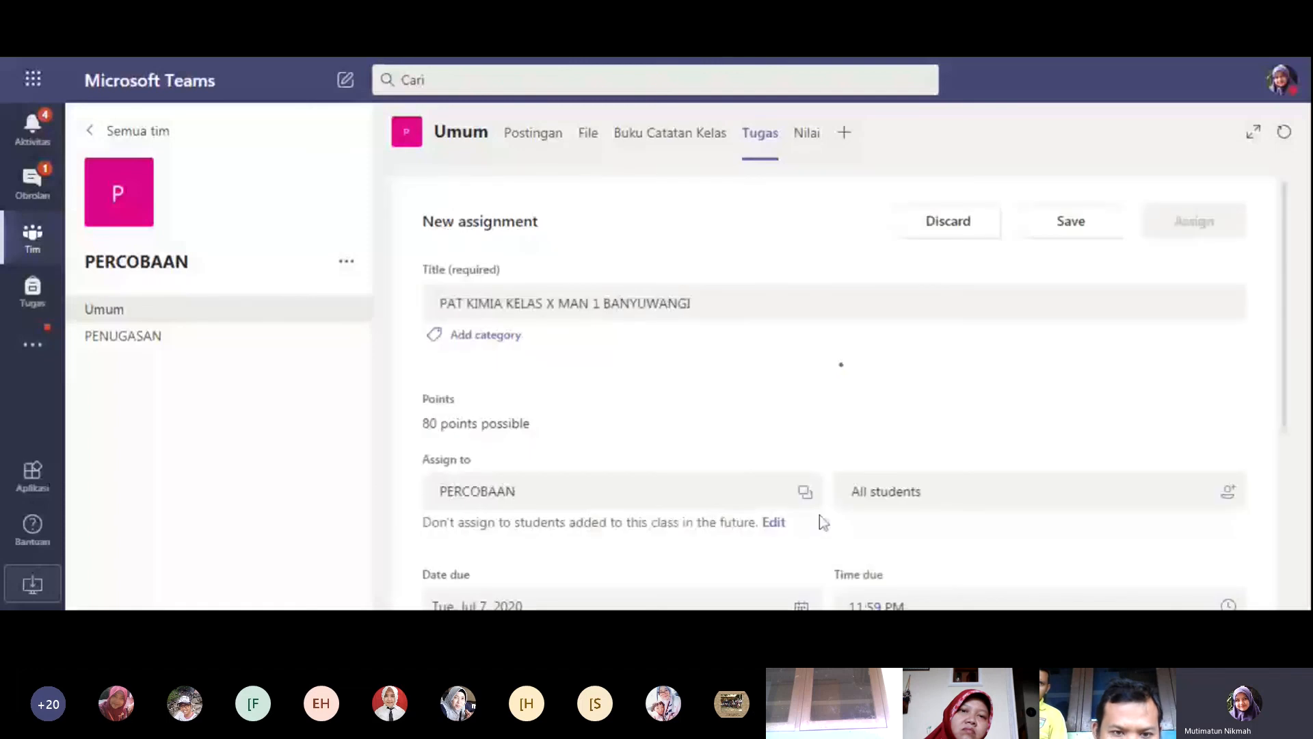
# Review the new quiz assignment's attached form, points, assignees, due date and notification settings.
pyautogui.moveTo(1287, 283); pyautogui.dragTo(1287, 335)
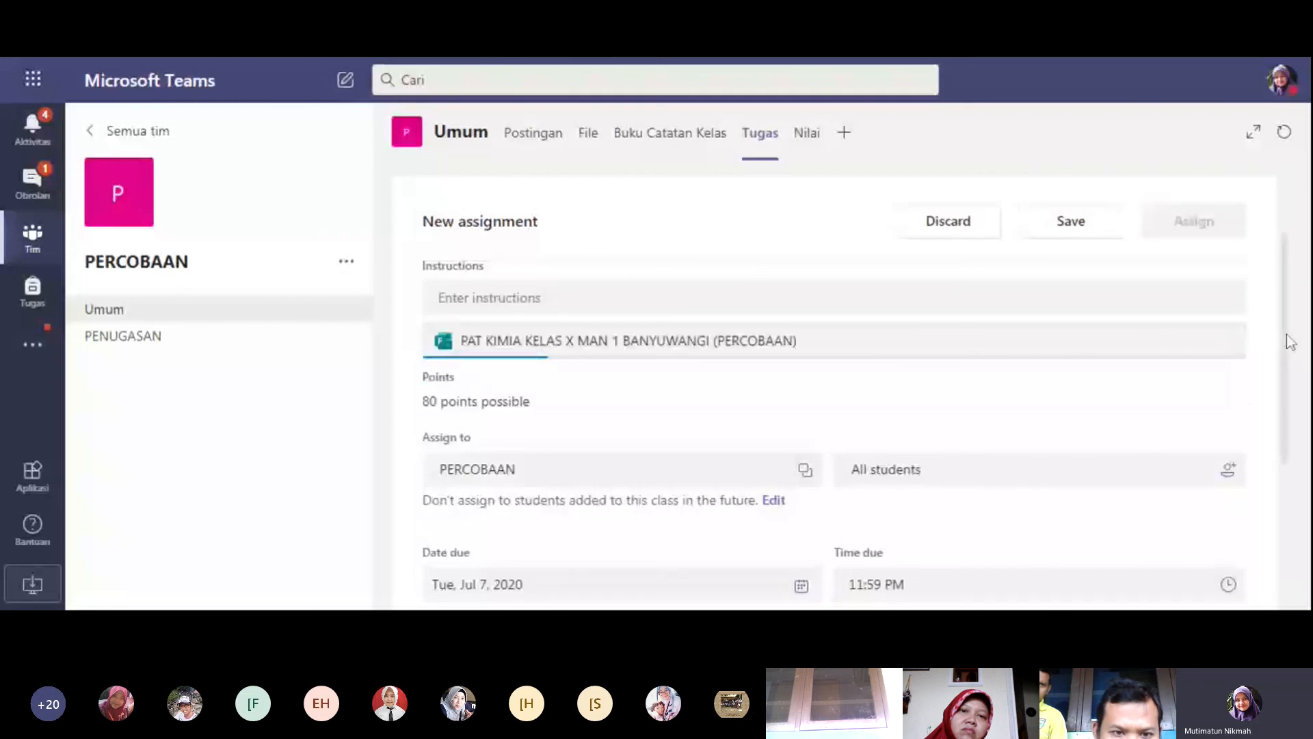
pyautogui.moveTo(1287, 334); pyautogui.dragTo(1287, 354)
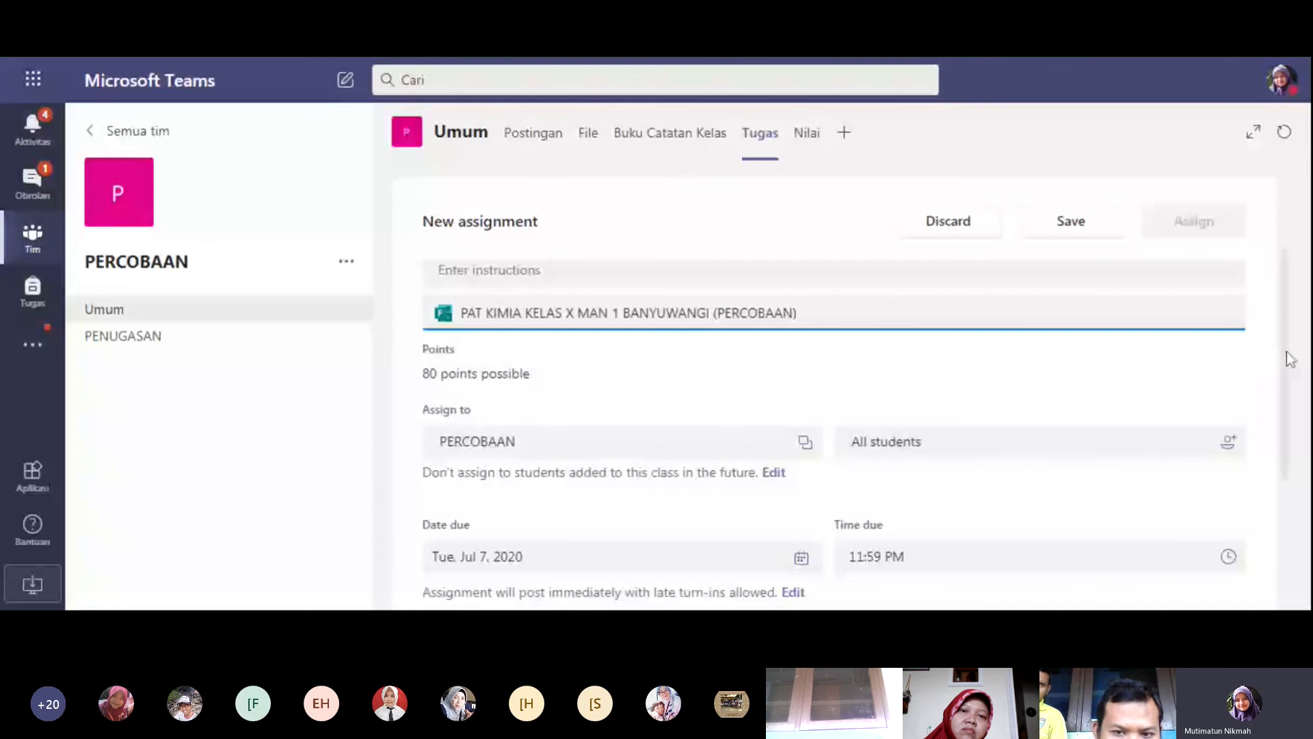
pyautogui.moveTo(1290, 359)
pyautogui.mouseDown()
pyautogui.moveTo(1293, 305)
pyautogui.moveTo(1292, 352)
pyautogui.mouseUp()
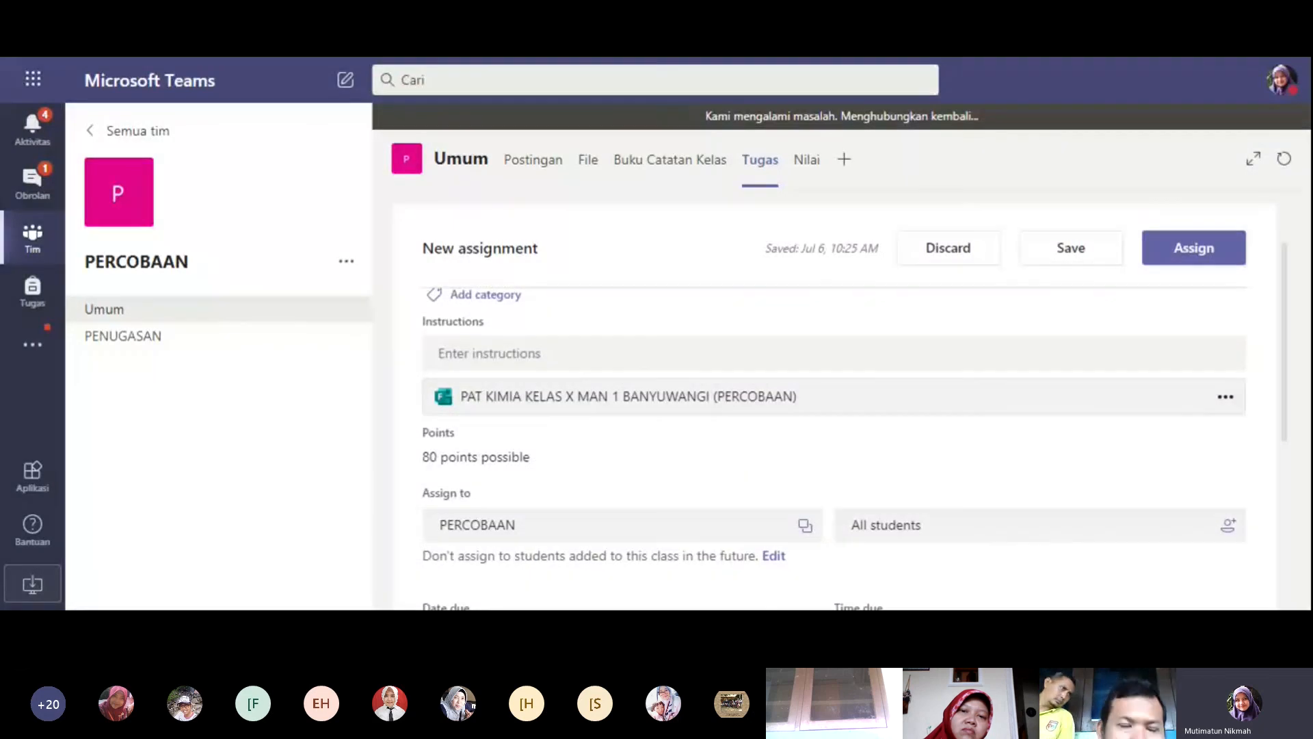
pyautogui.moveTo(1289, 345)
pyautogui.mouseDown()
pyautogui.moveTo(1290, 391)
pyautogui.moveTo(1287, 319)
pyautogui.mouseUp()
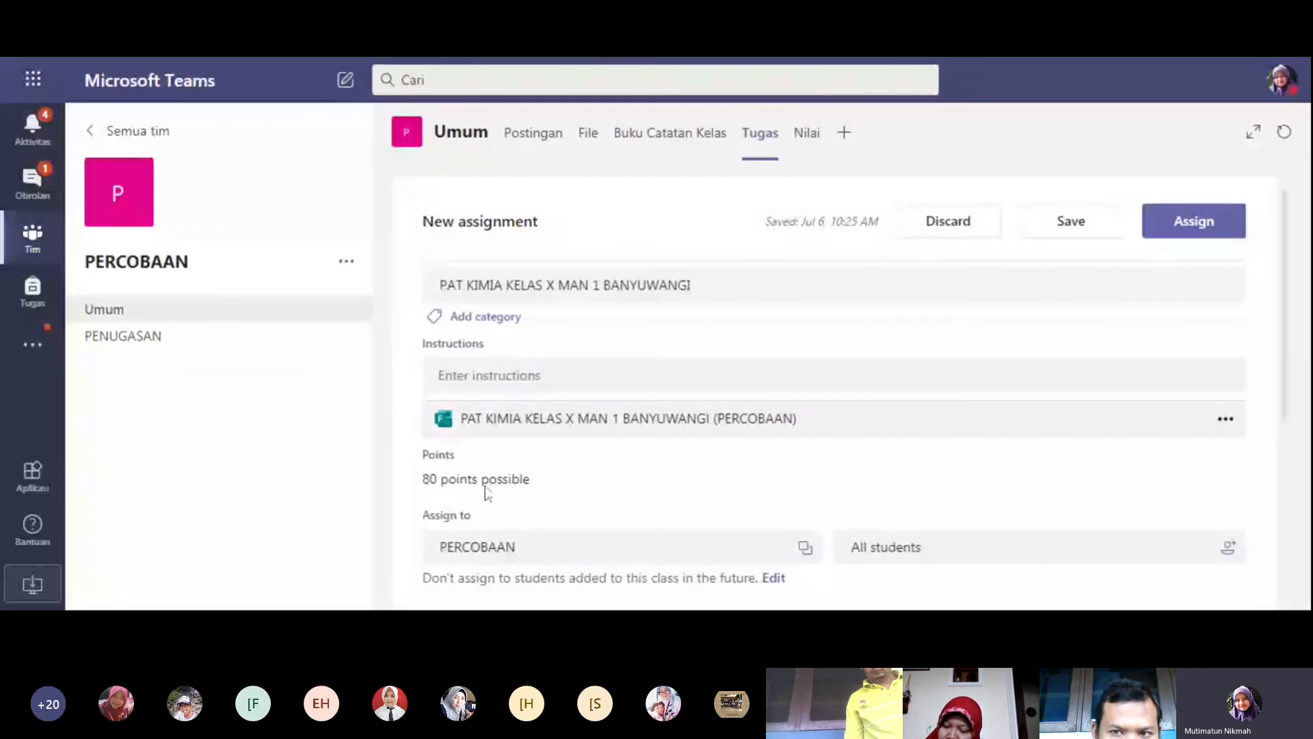
pyautogui.moveTo(1285, 243); pyautogui.dragTo(1282, 428)
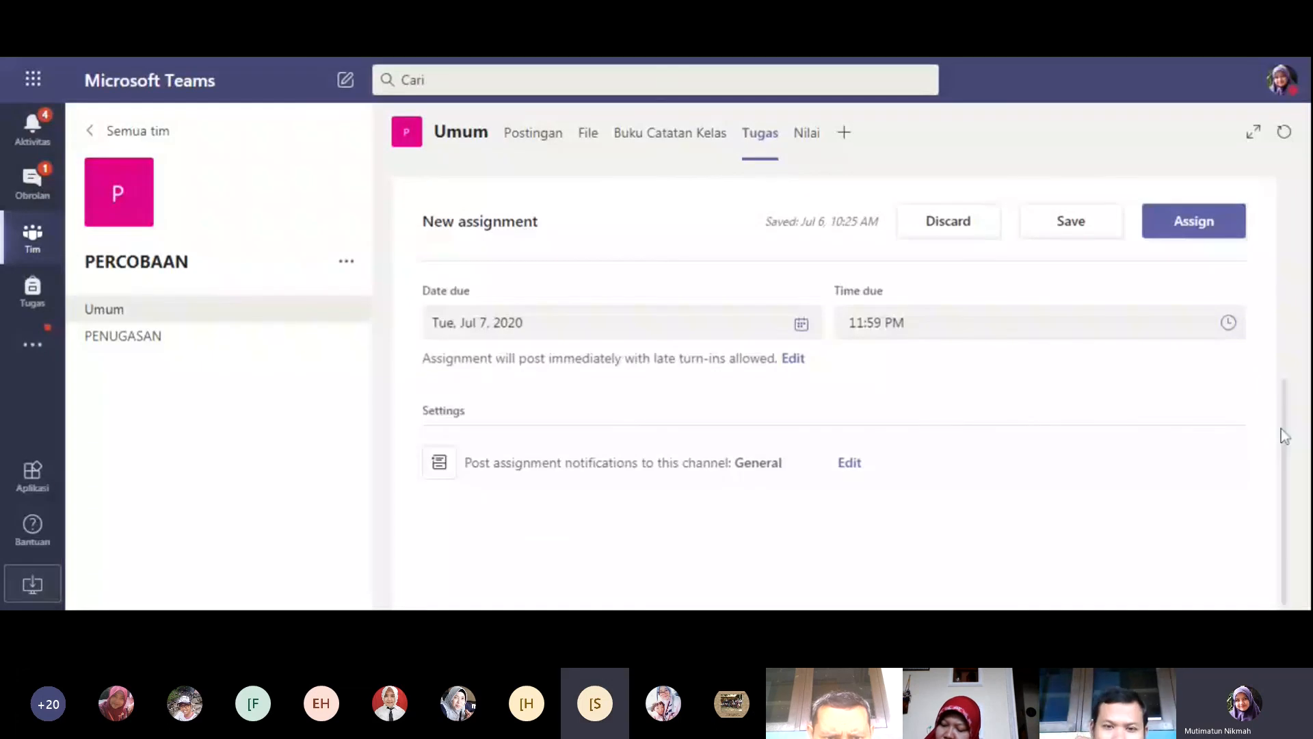